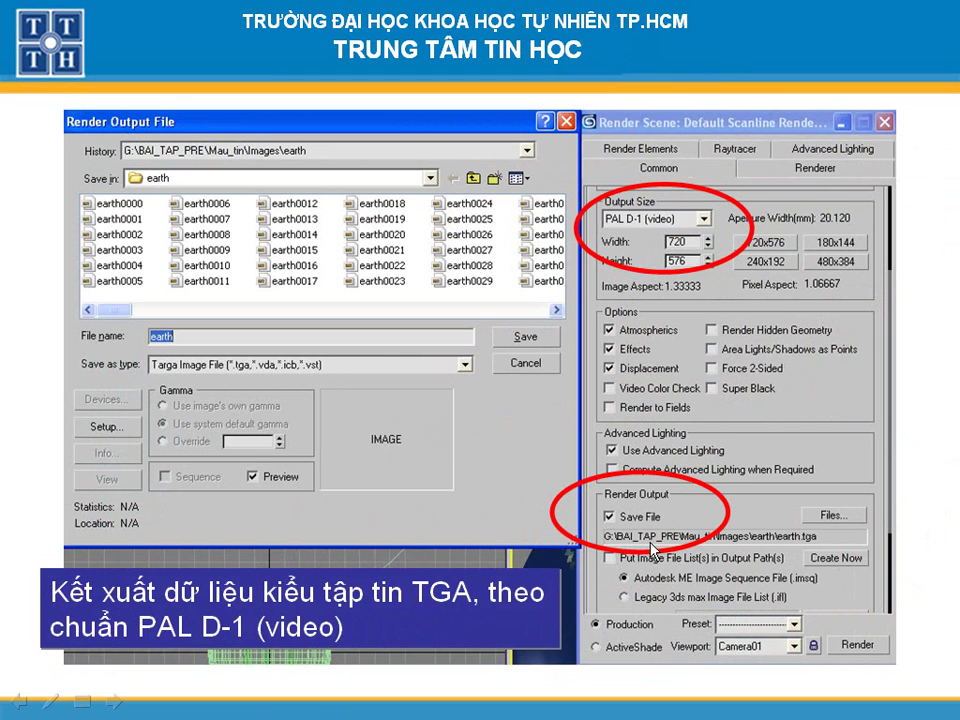
click(604, 396)
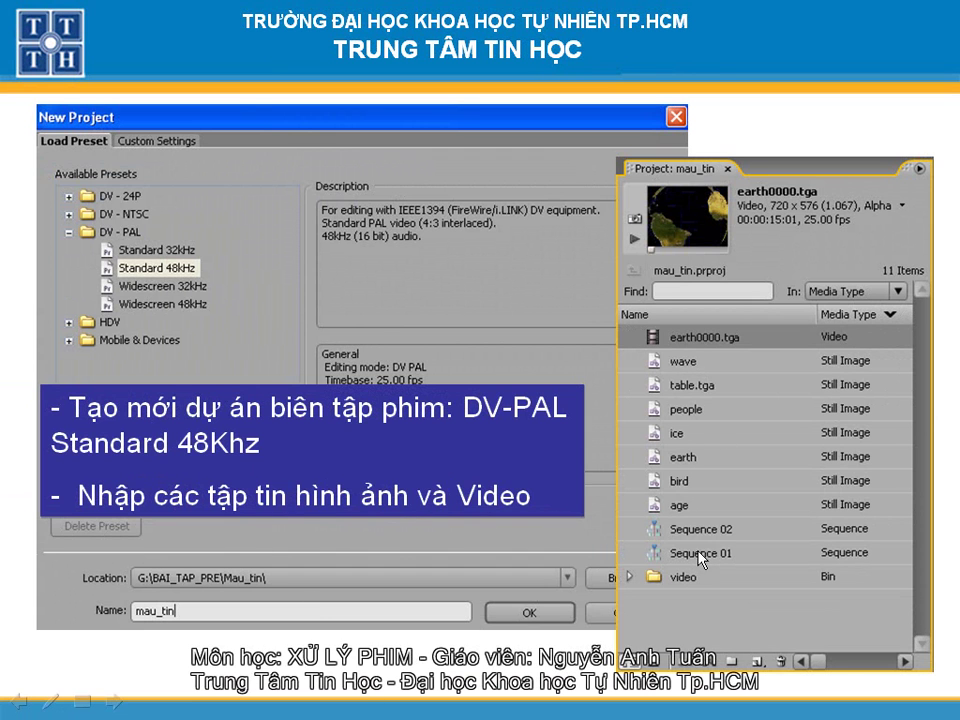
click(704, 510)
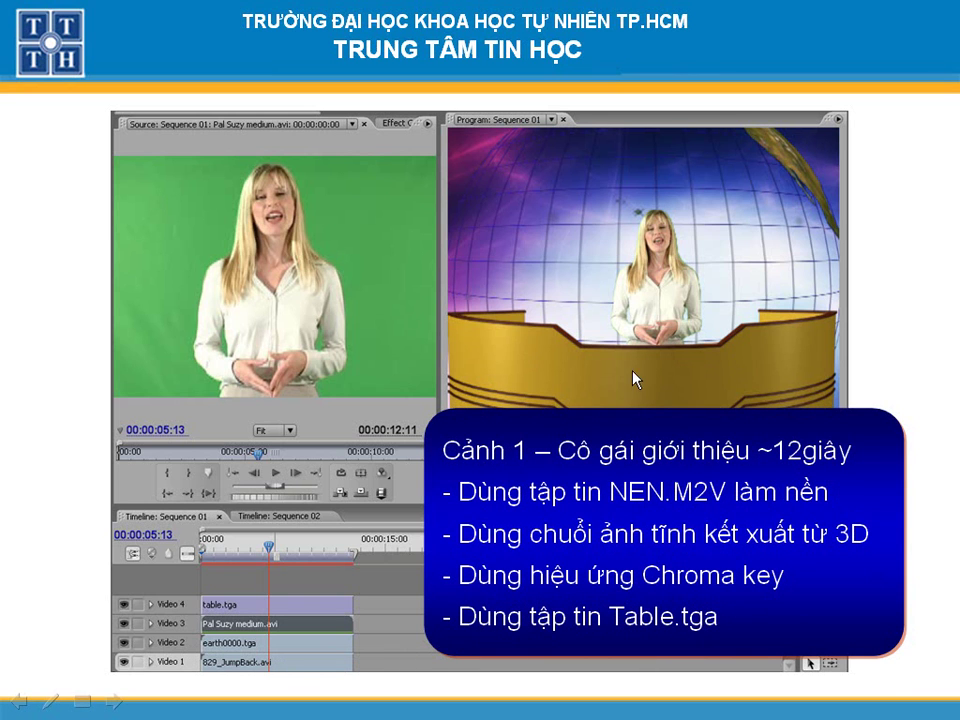
click(553, 371)
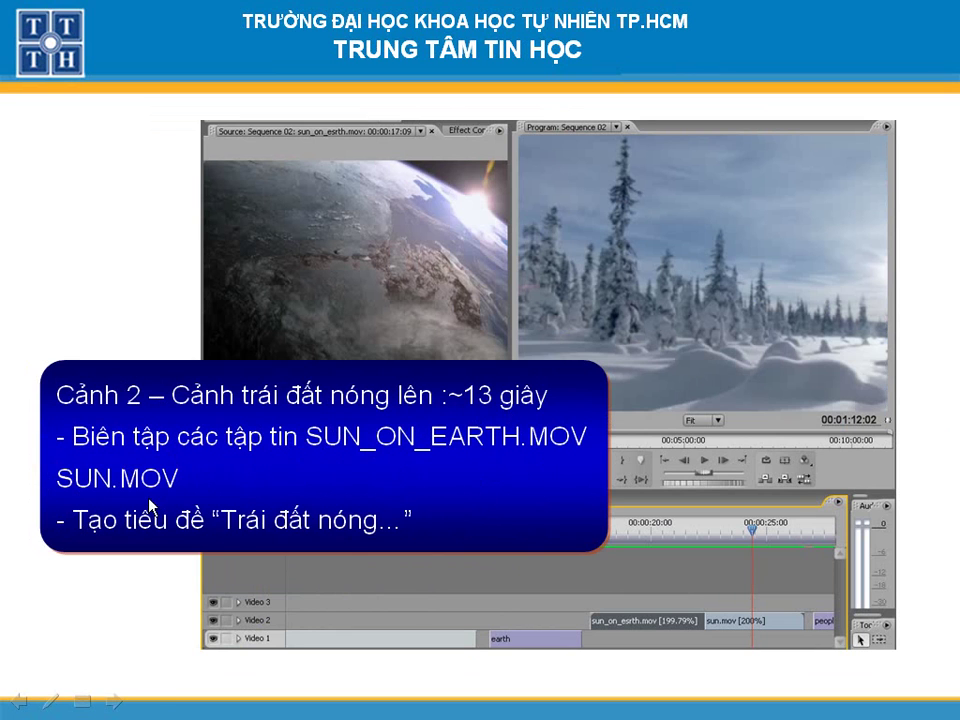
click(488, 476)
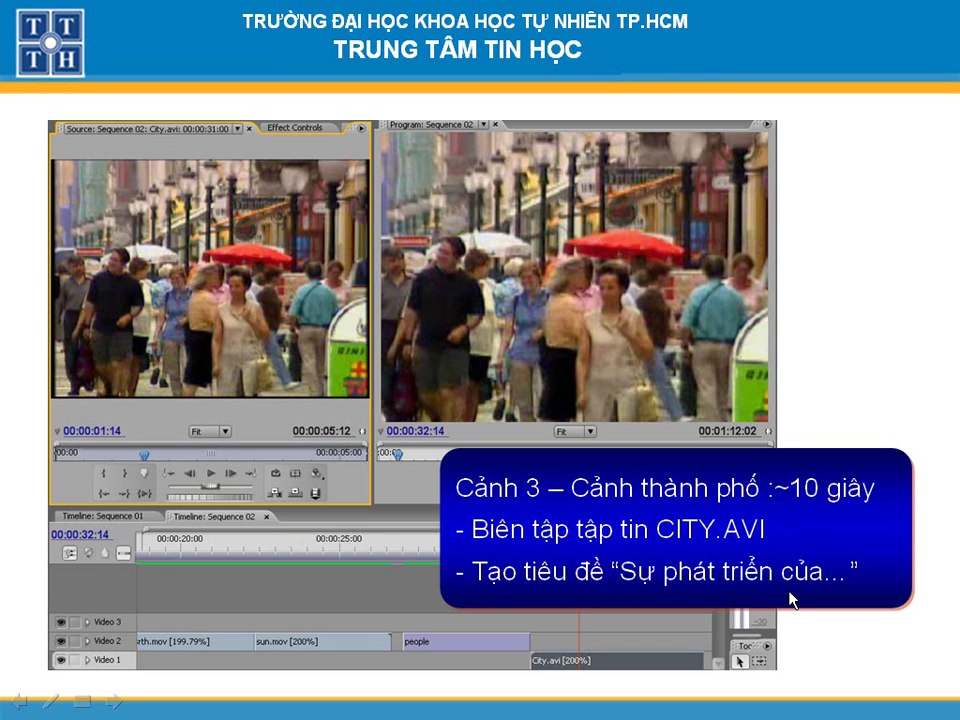
click(616, 493)
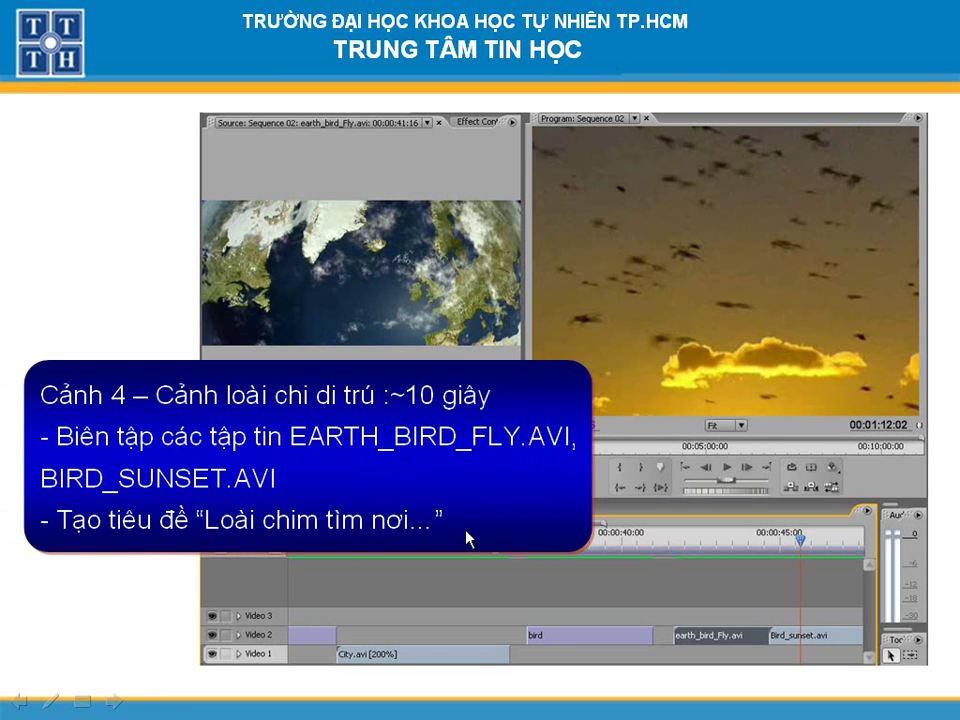
click(488, 508)
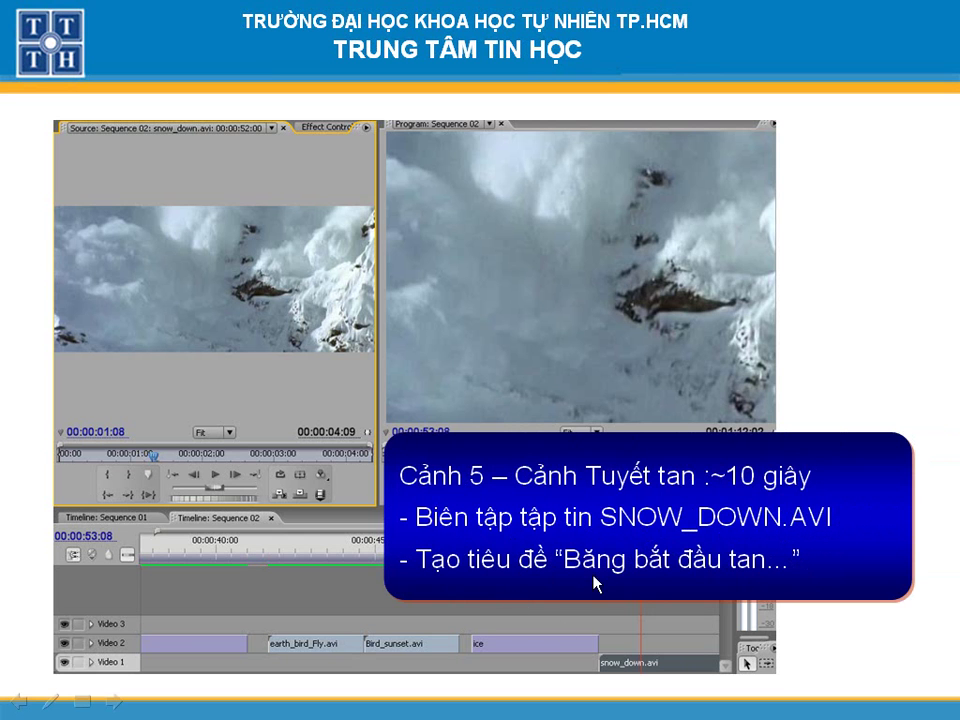
click(621, 483)
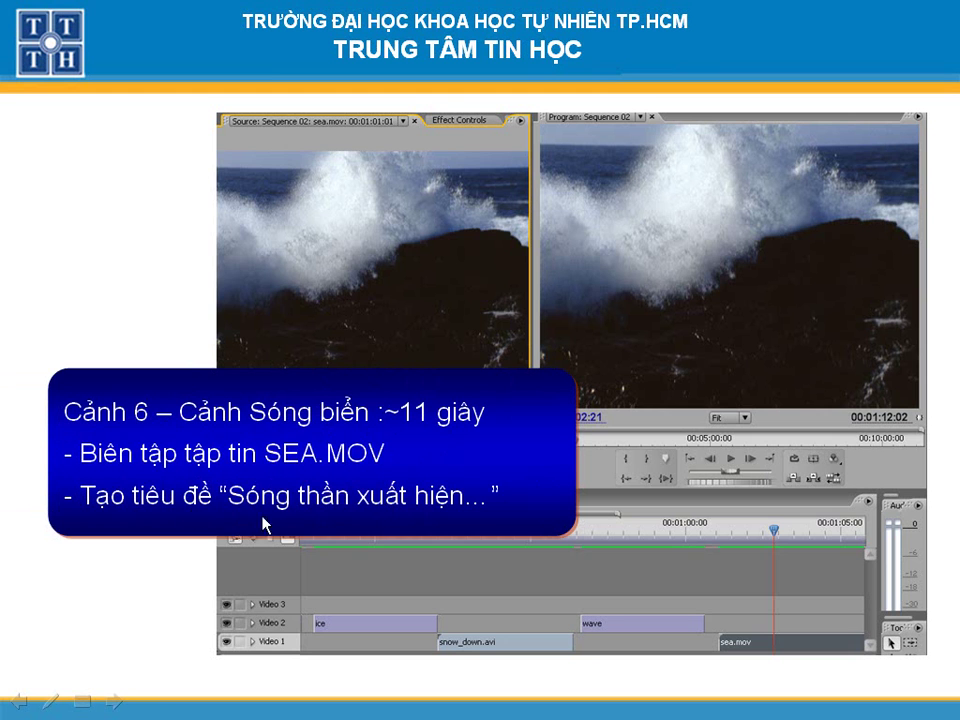
click(456, 484)
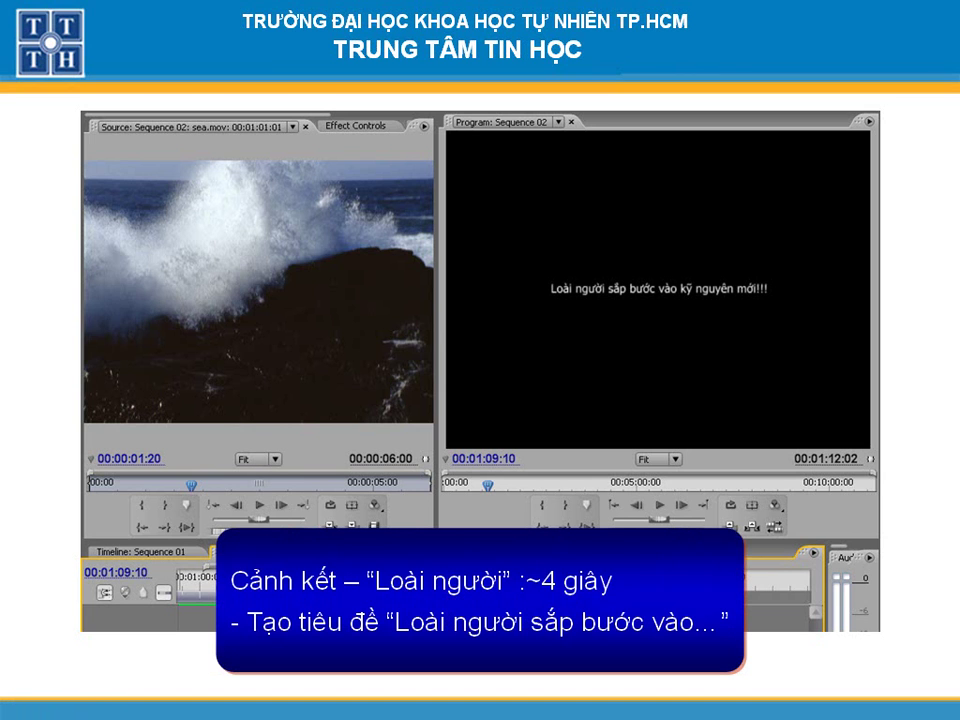
Step: Switch to 3ds Max 8 in a maximized window and open earth.max from the XLP\mau_tin folder on the Data (D:) drive
key(alt+Tab)
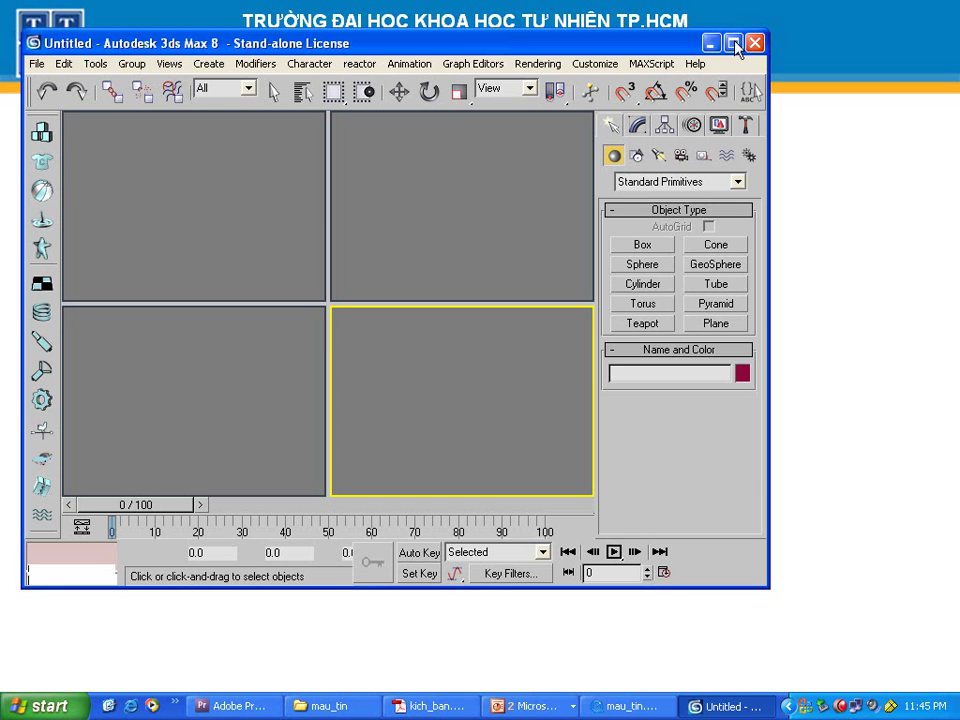
click(731, 41)
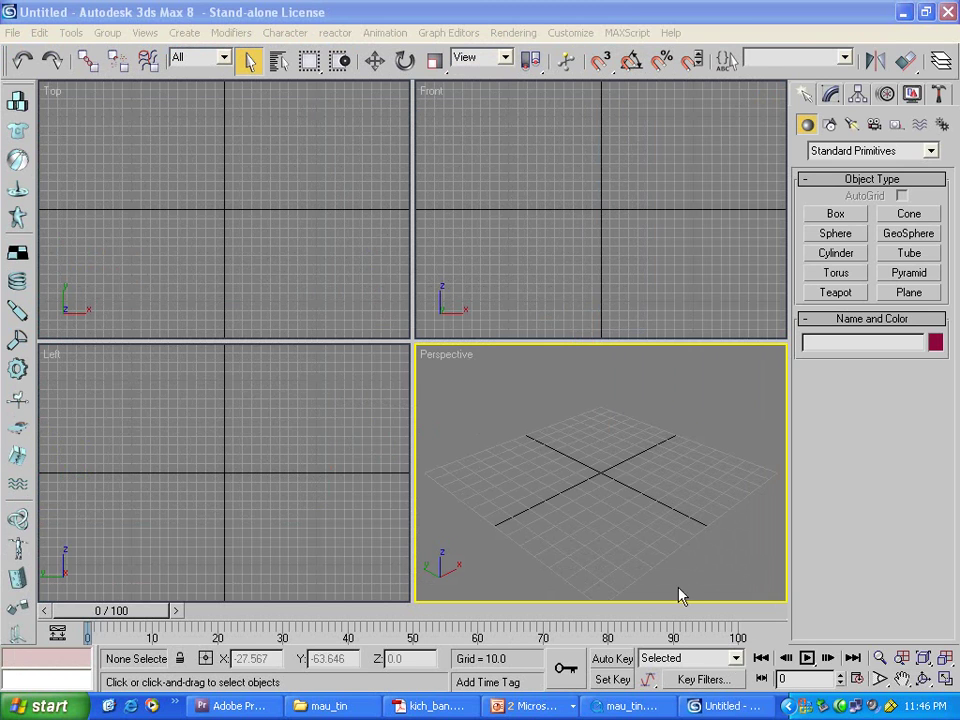
click(15, 33)
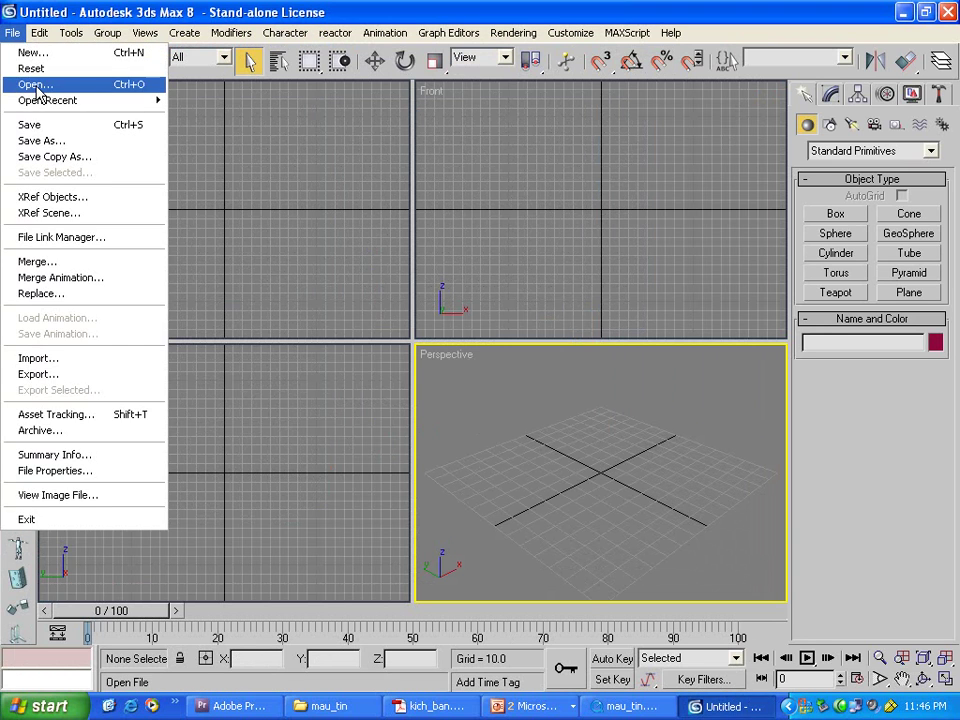
click(35, 84)
click(252, 117)
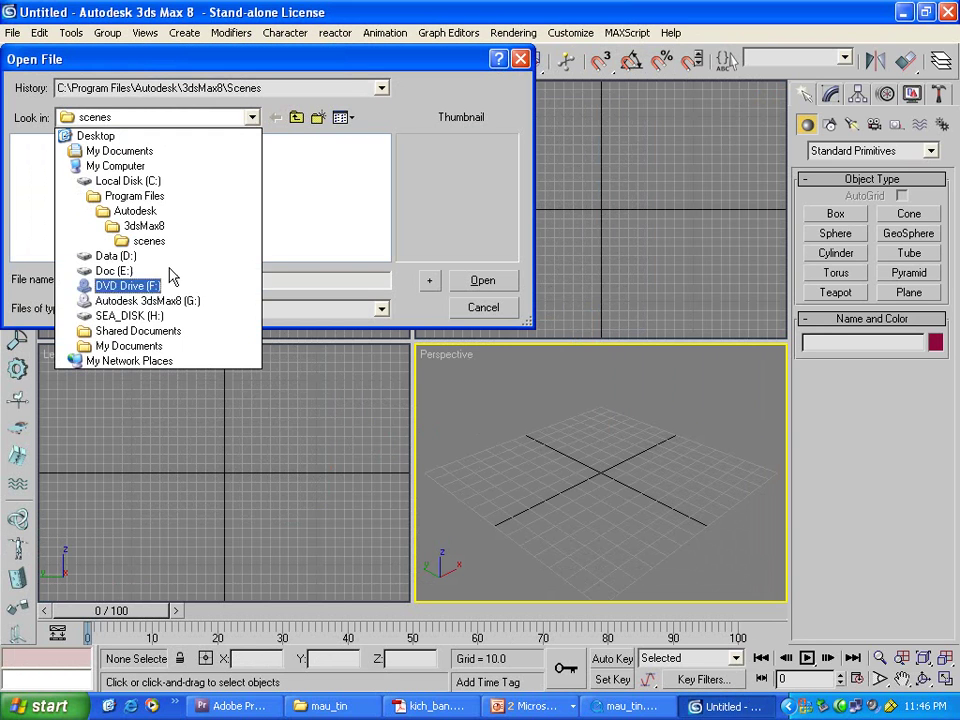
click(152, 256)
double_click(245, 143)
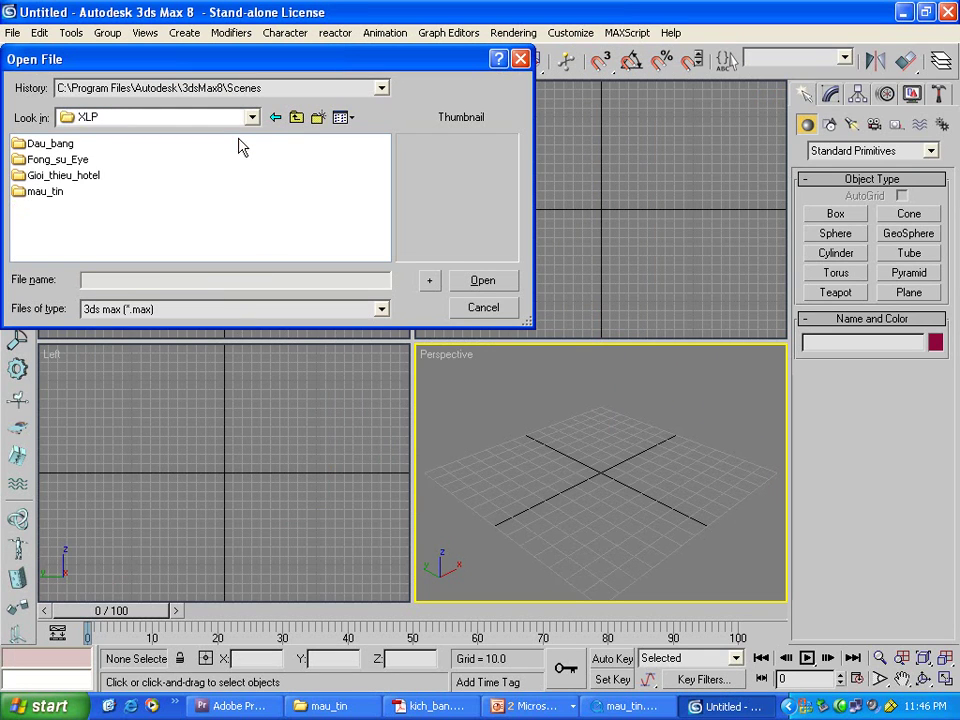
double_click(56, 190)
double_click(52, 192)
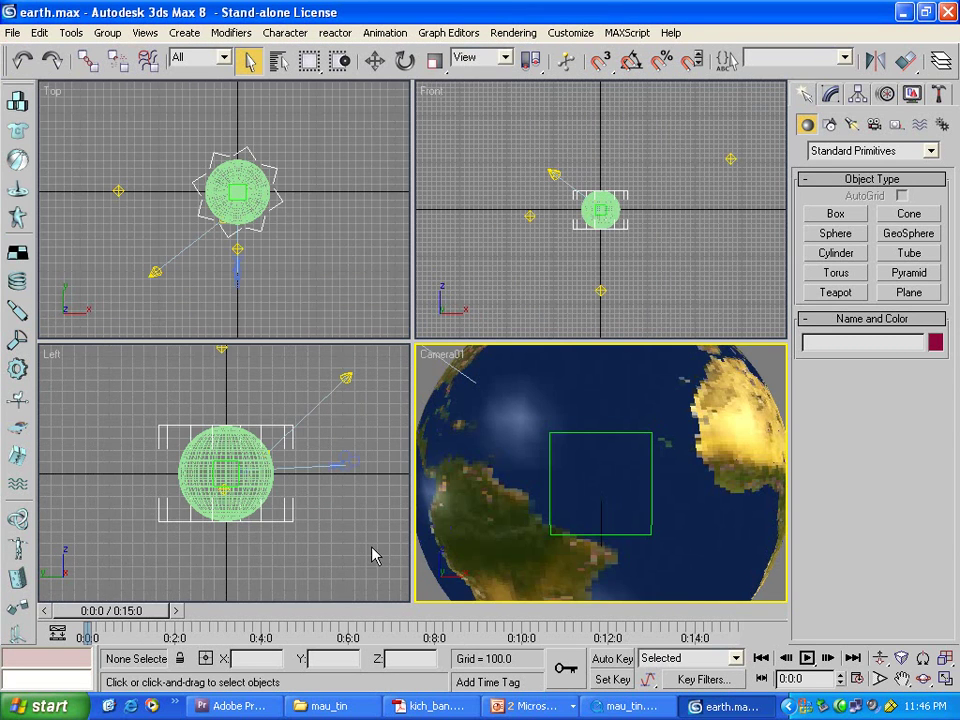
Step: Scrub the animation to 0:12:17 and review the earth material's maps in the Material Editor
drag(124, 610, 580, 614)
key(q)
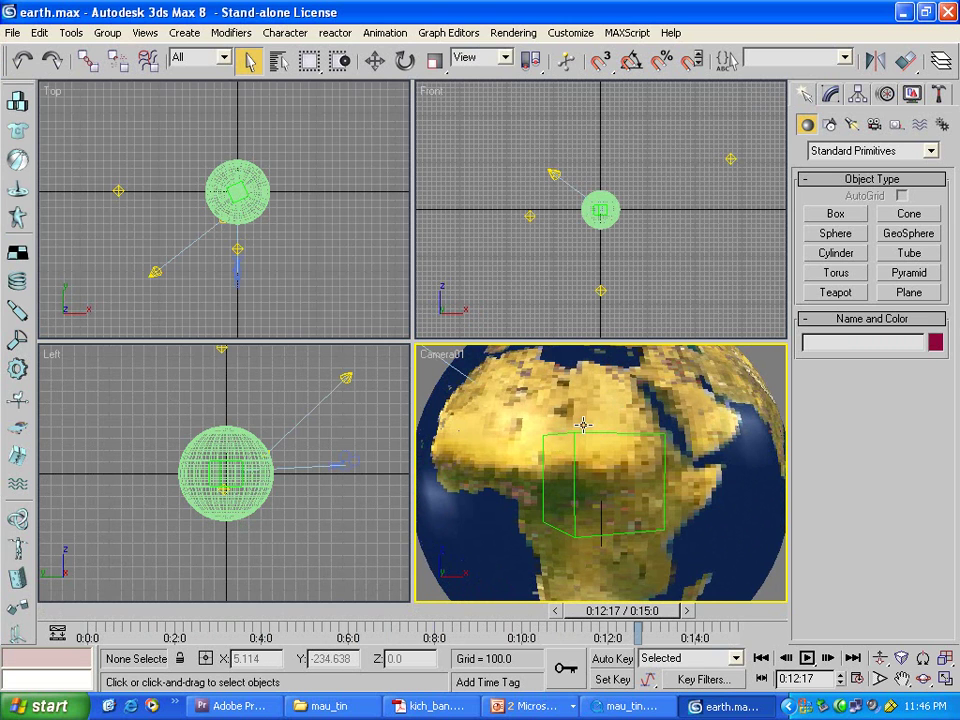
key(m)
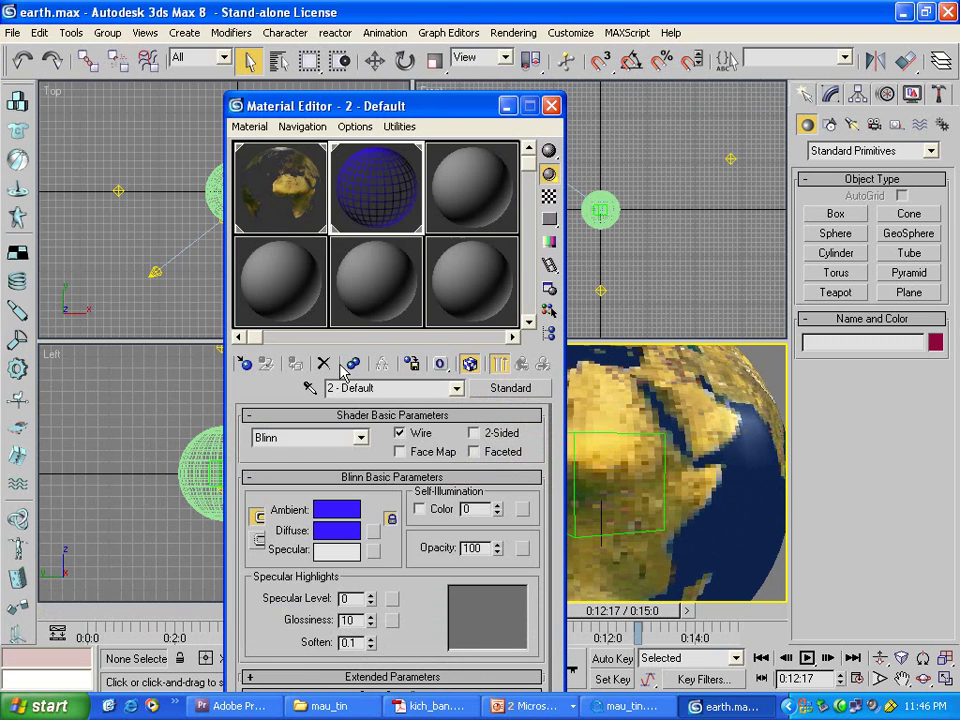
click(284, 206)
drag(429, 613, 441, 345)
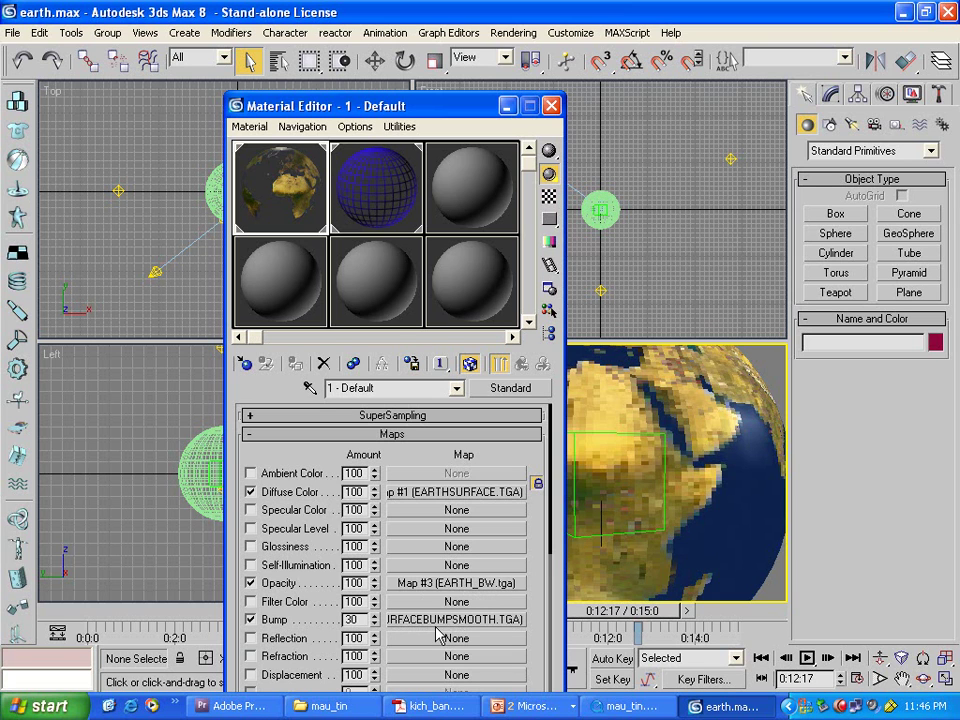
click(551, 105)
Step: Select the wire sphere and try to render the Camera01 view with the existing render settings
click(600, 210)
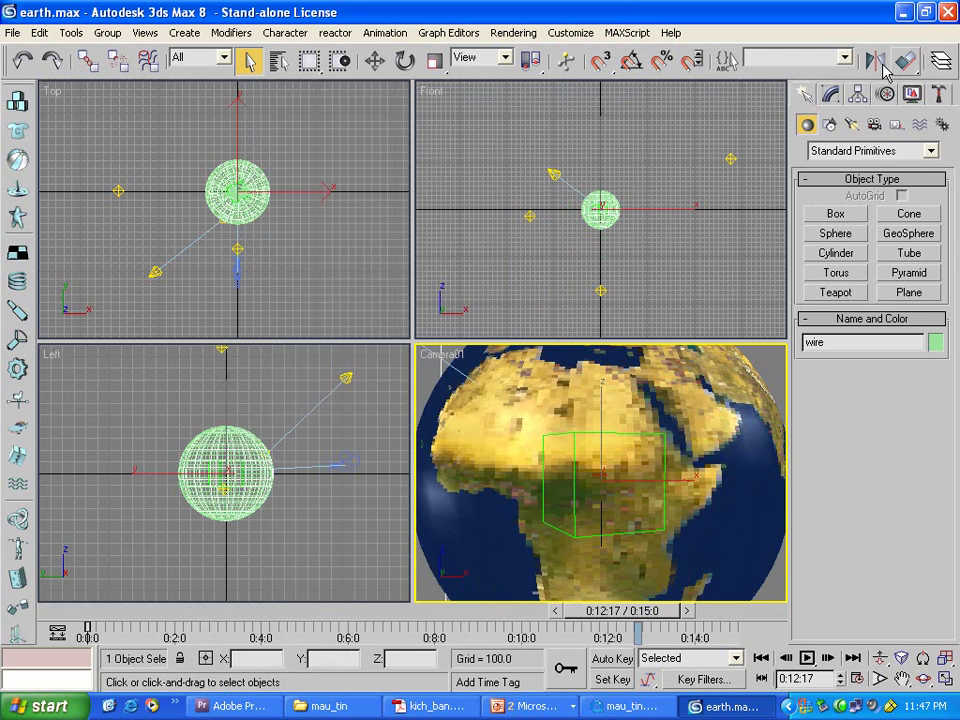
drag(930, 48, 694, 45)
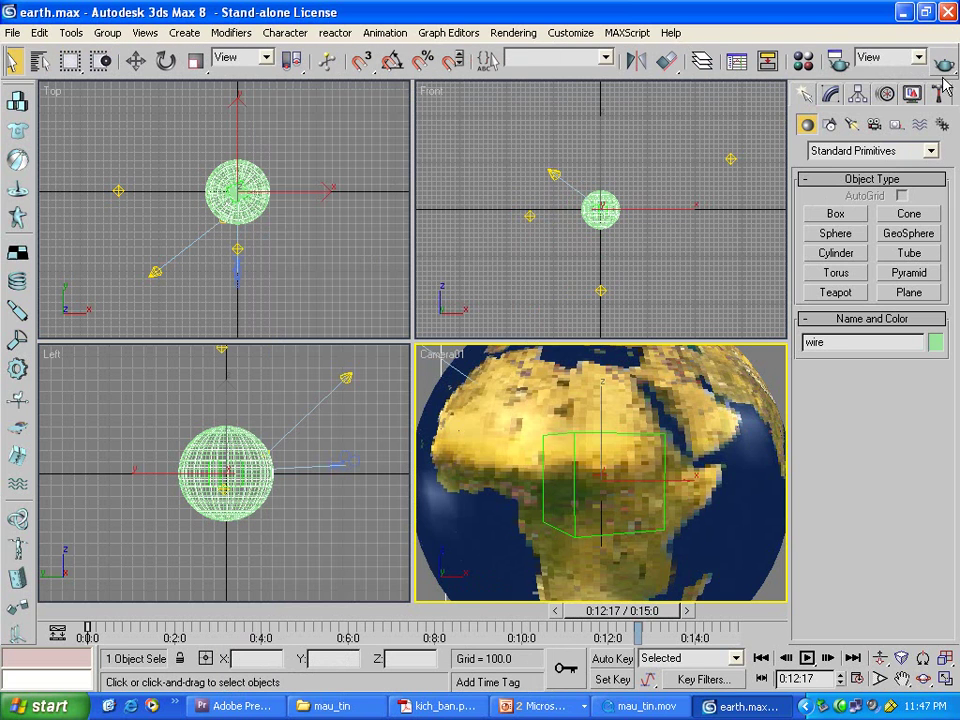
click(838, 62)
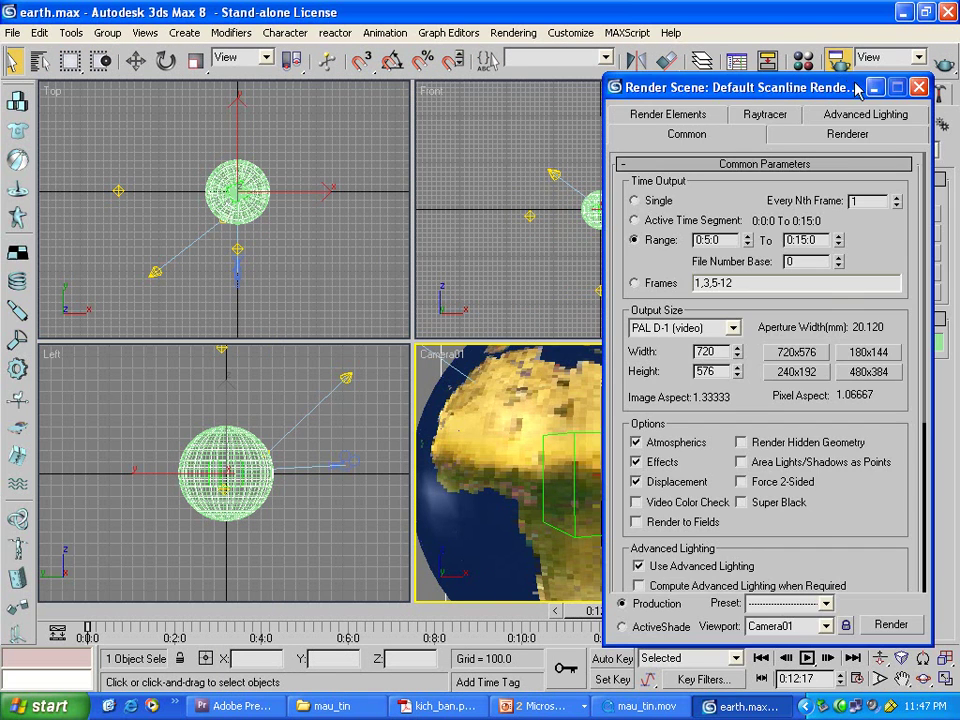
click(917, 86)
click(945, 64)
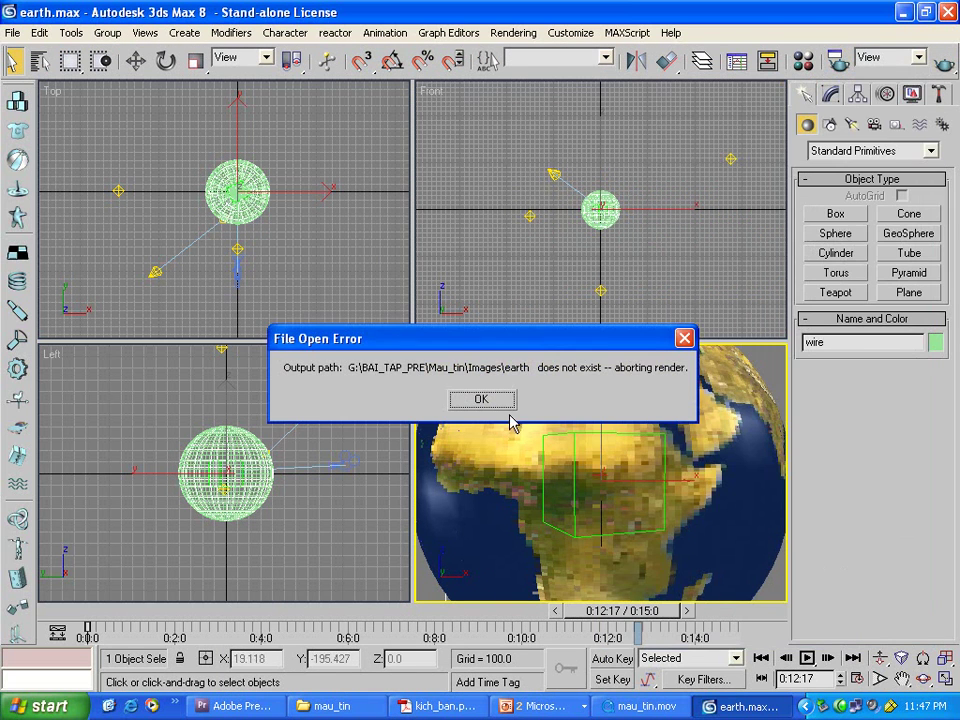
key(Return)
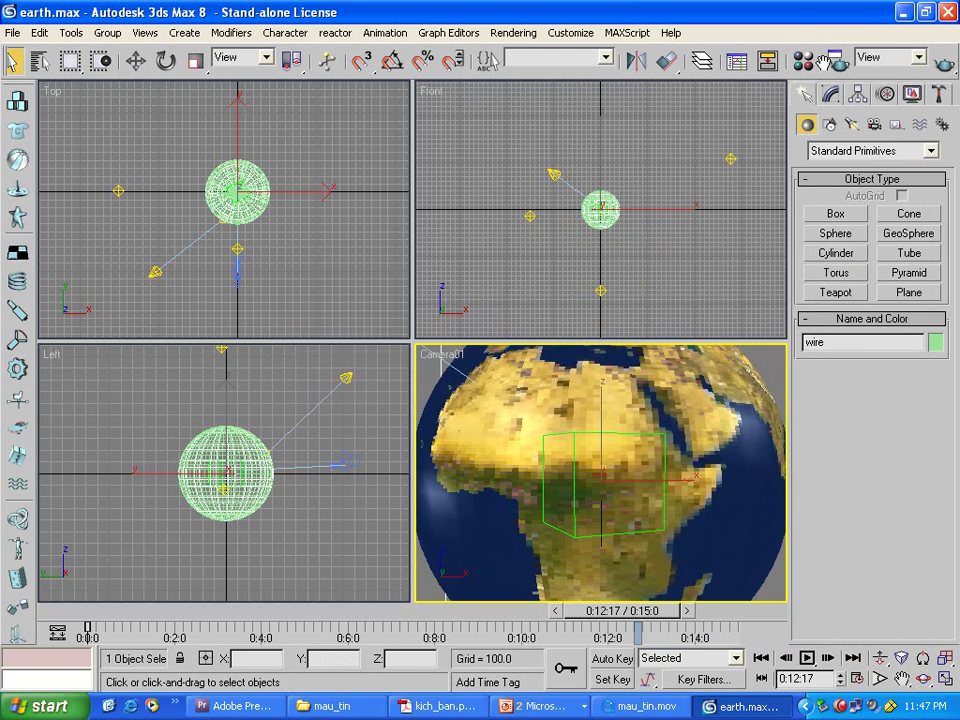
Step: Set the render time output to Single, render the Camera01 frame at 0:12:17 and close the render windows
click(838, 62)
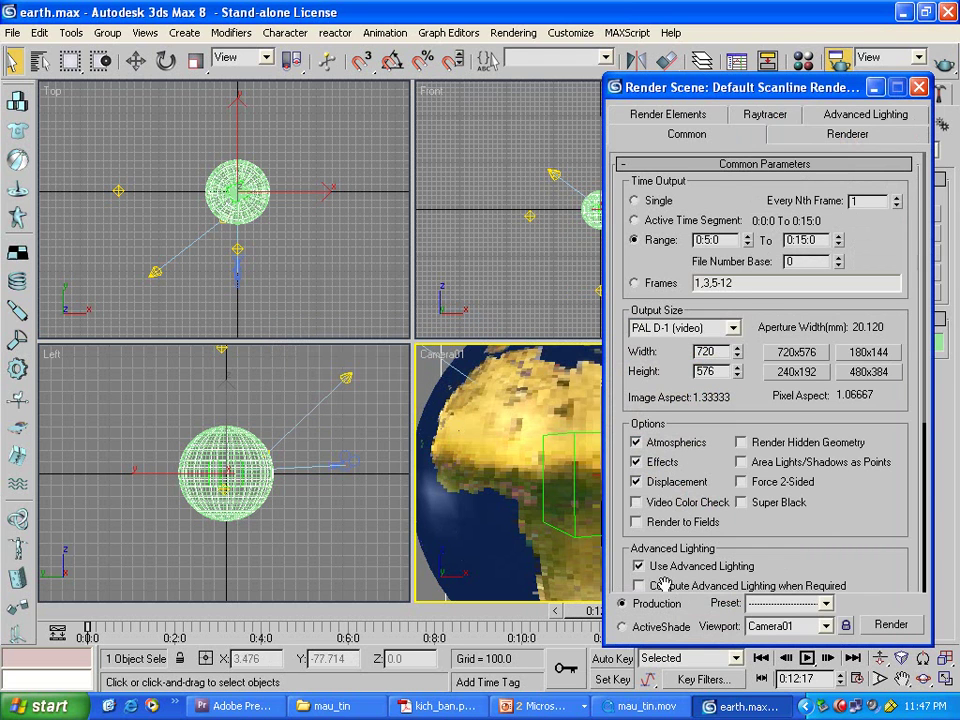
click(660, 201)
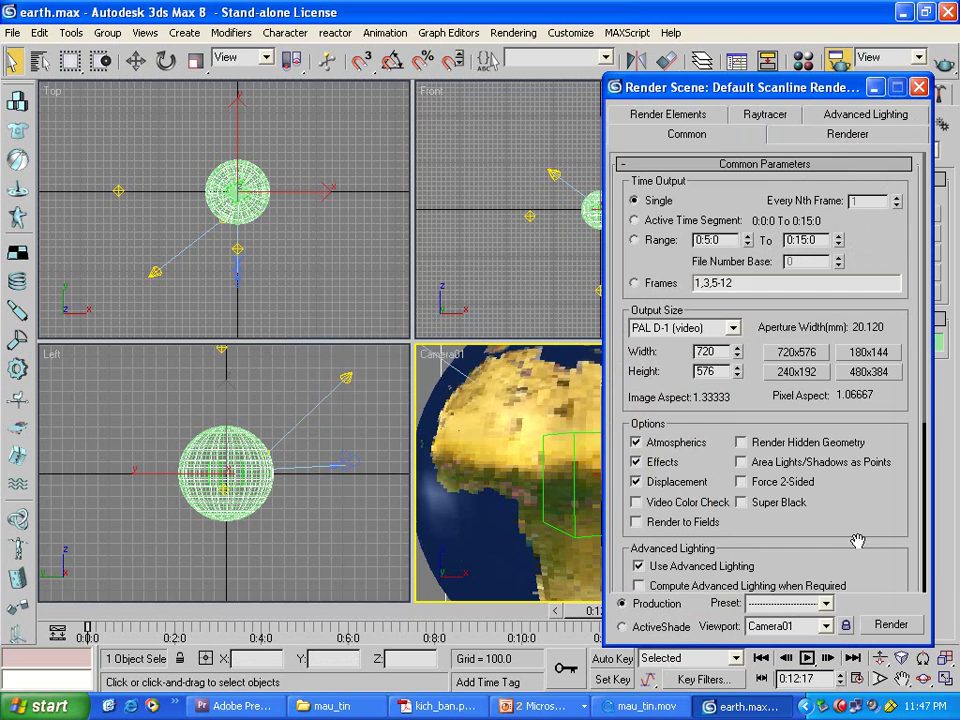
click(888, 624)
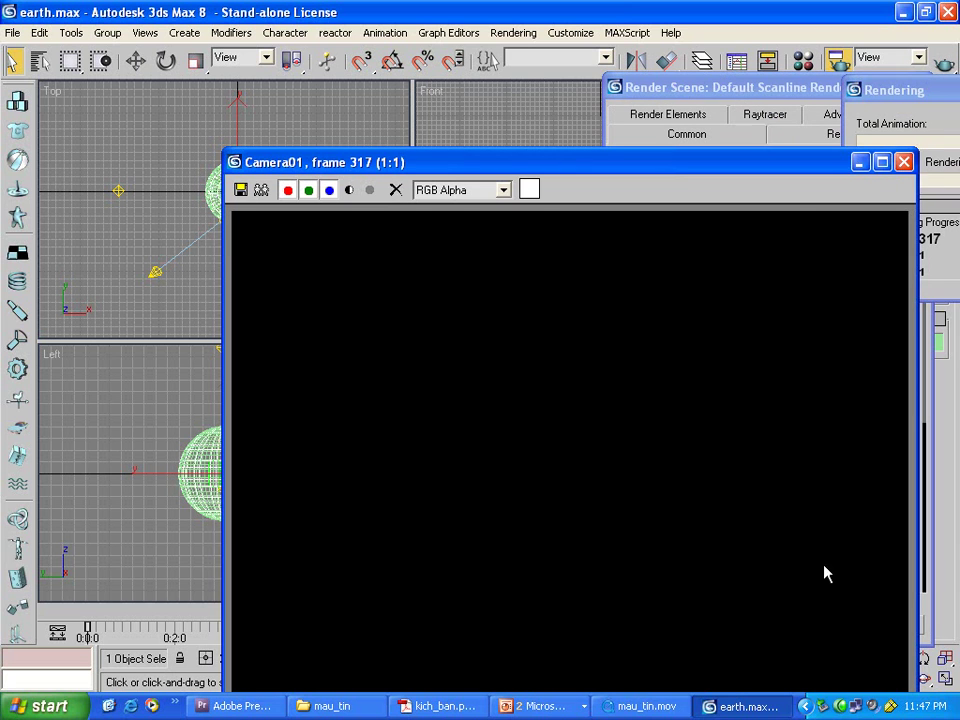
click(904, 161)
drag(942, 90, 480, 138)
click(919, 87)
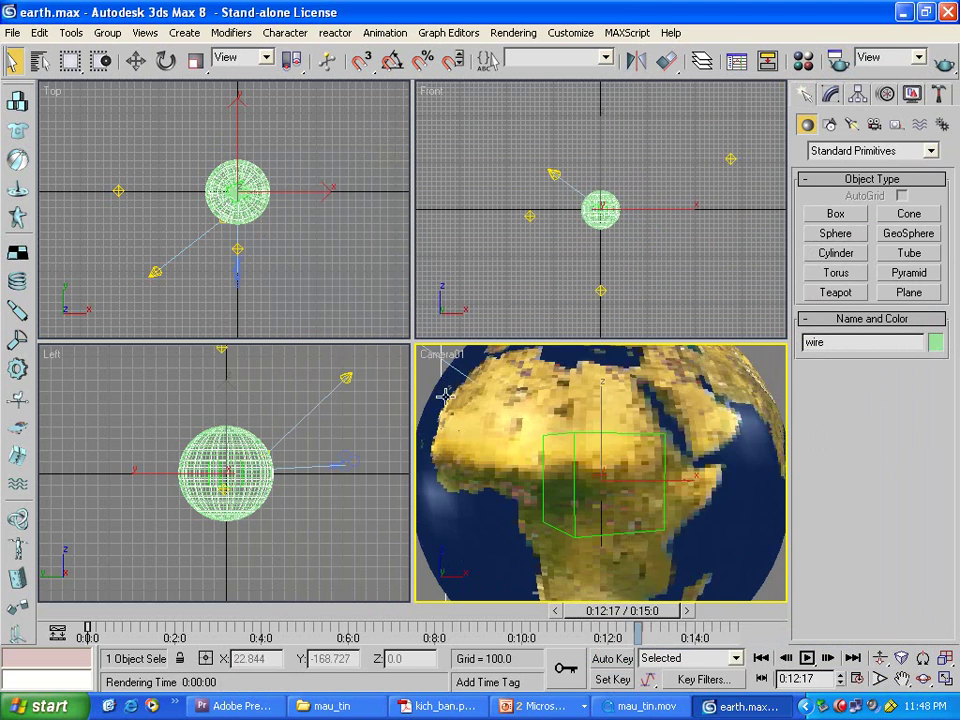
Step: Scrub the animation from 0:0:0 to 0:5:17 and review the frame rate and animation length in Time Configuration
drag(637, 610, 95, 612)
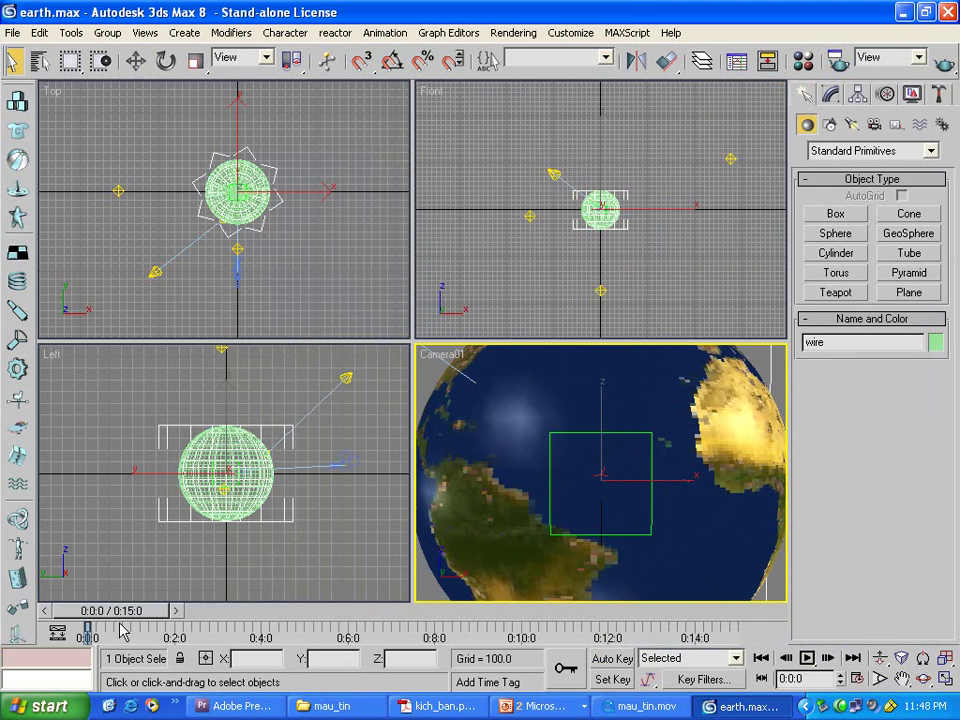
drag(108, 620, 335, 620)
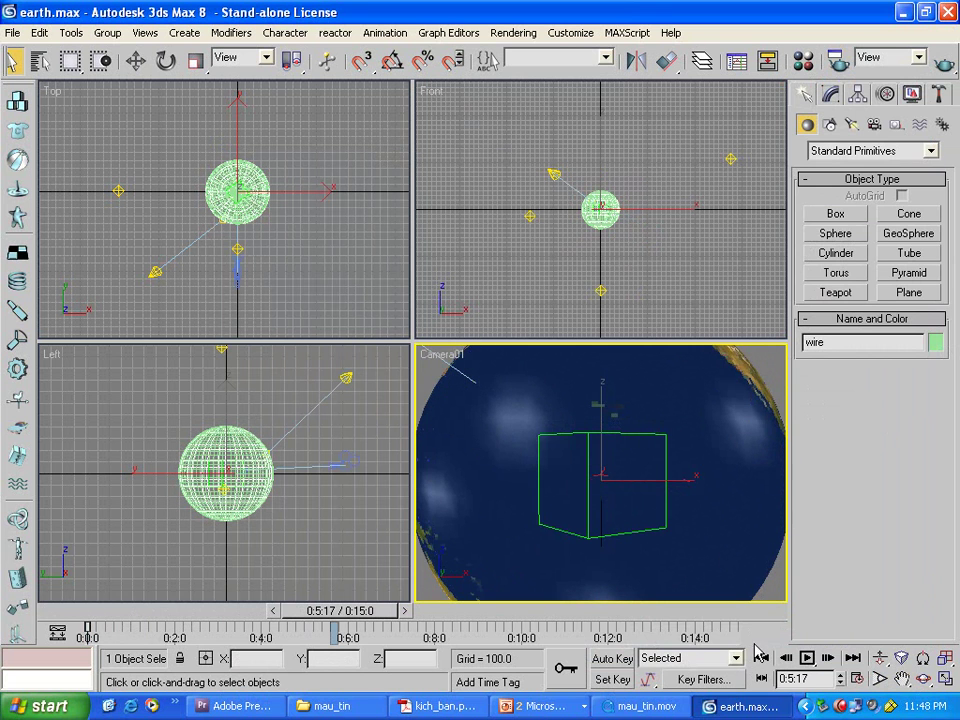
right_click(807, 660)
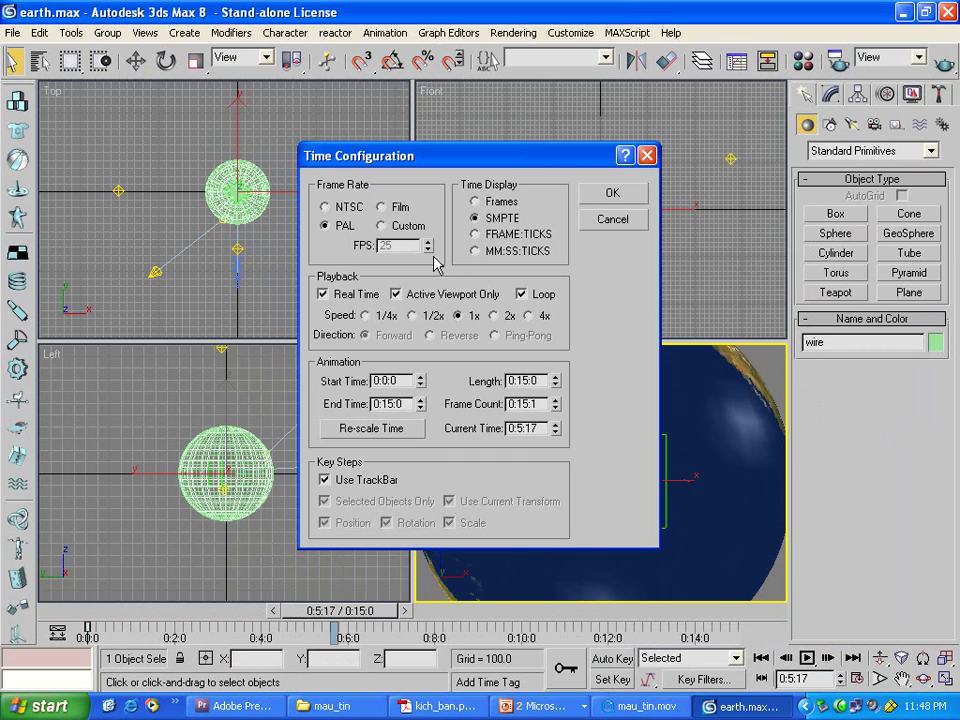
double_click(524, 381)
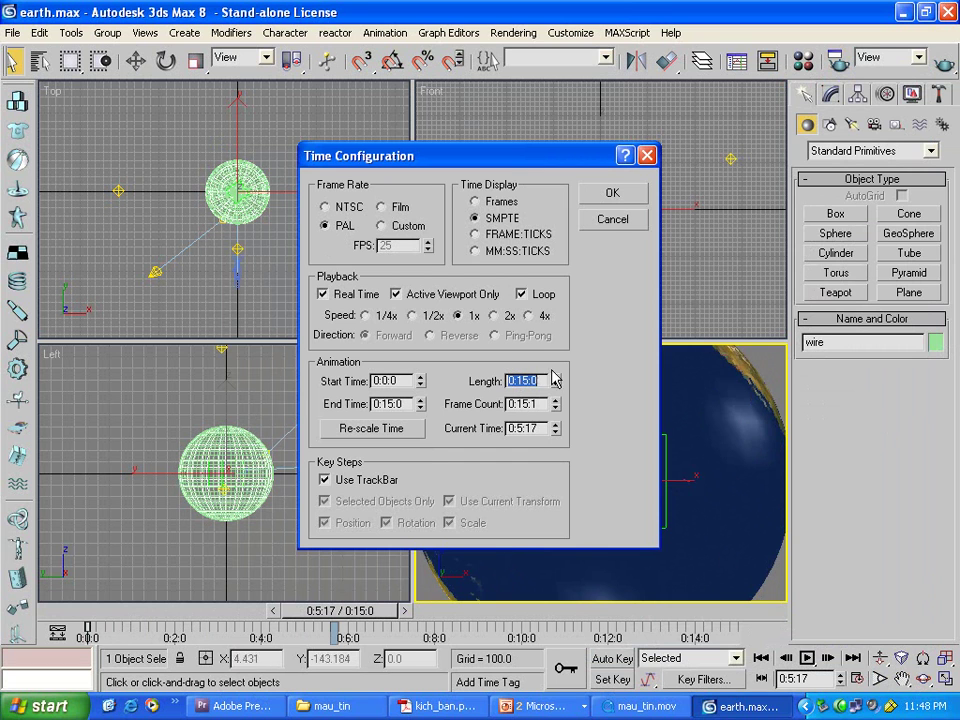
click(615, 193)
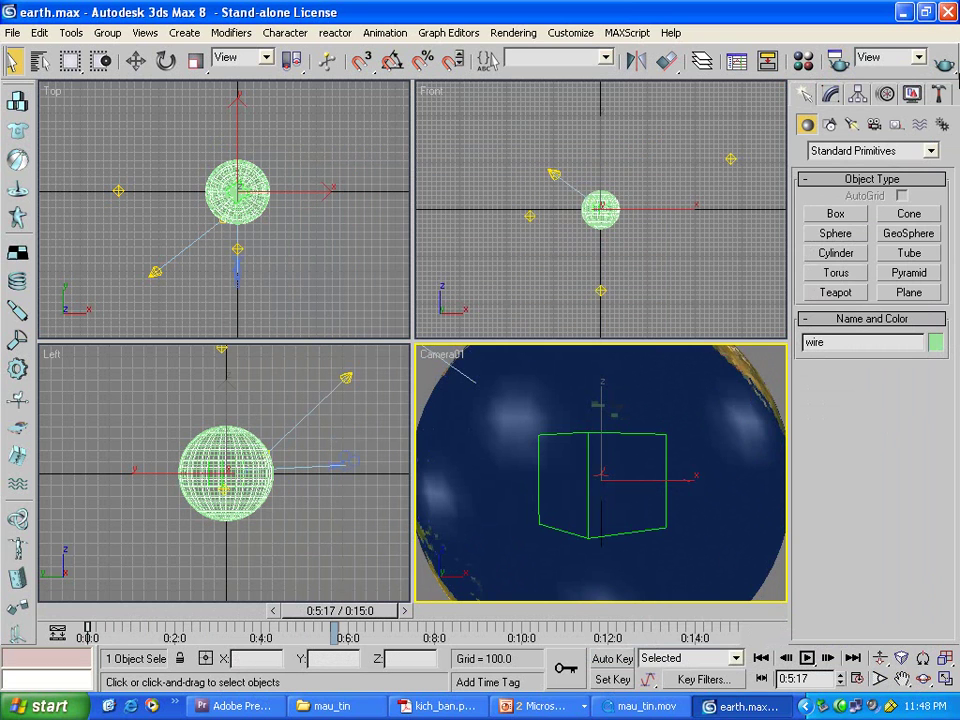
Step: Render the Camera01 frame at 0:5:17, view the result and close the rendered image
click(943, 64)
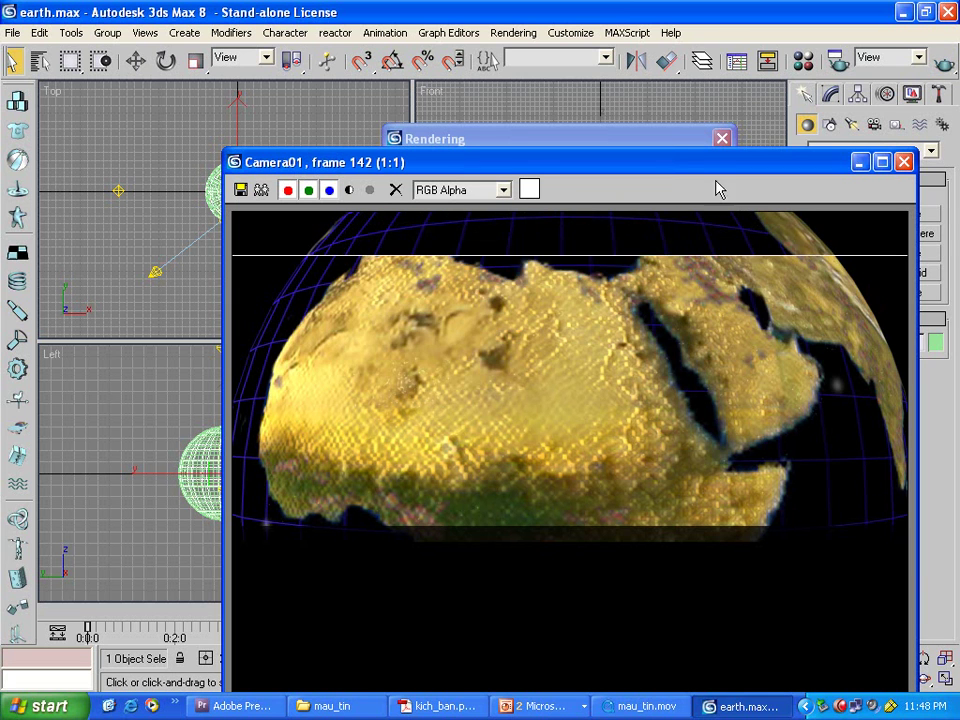
drag(680, 171, 579, 109)
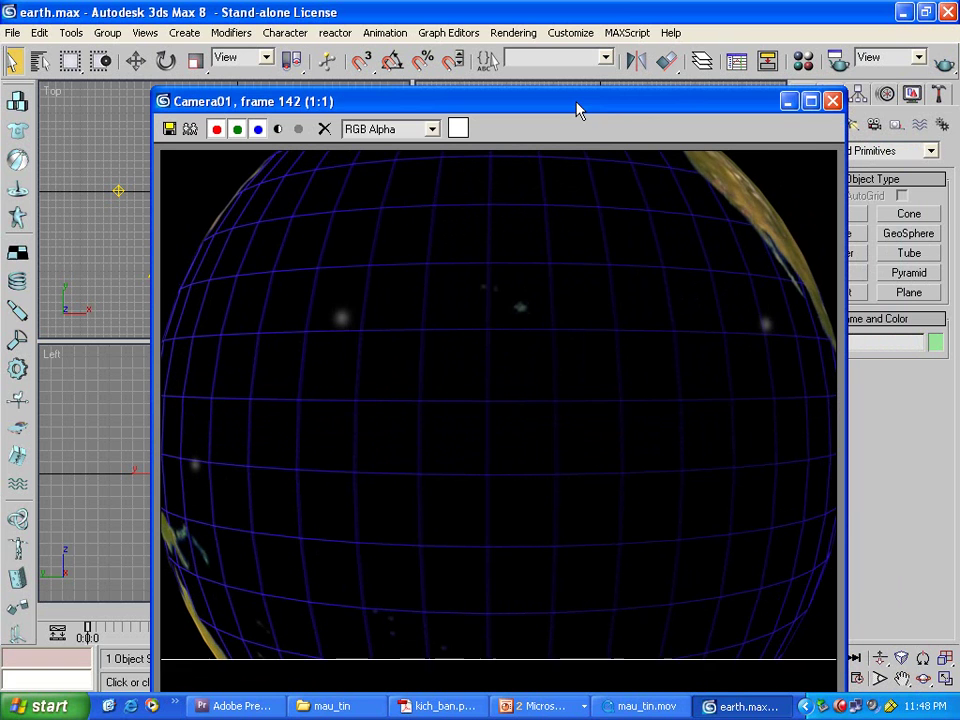
click(832, 101)
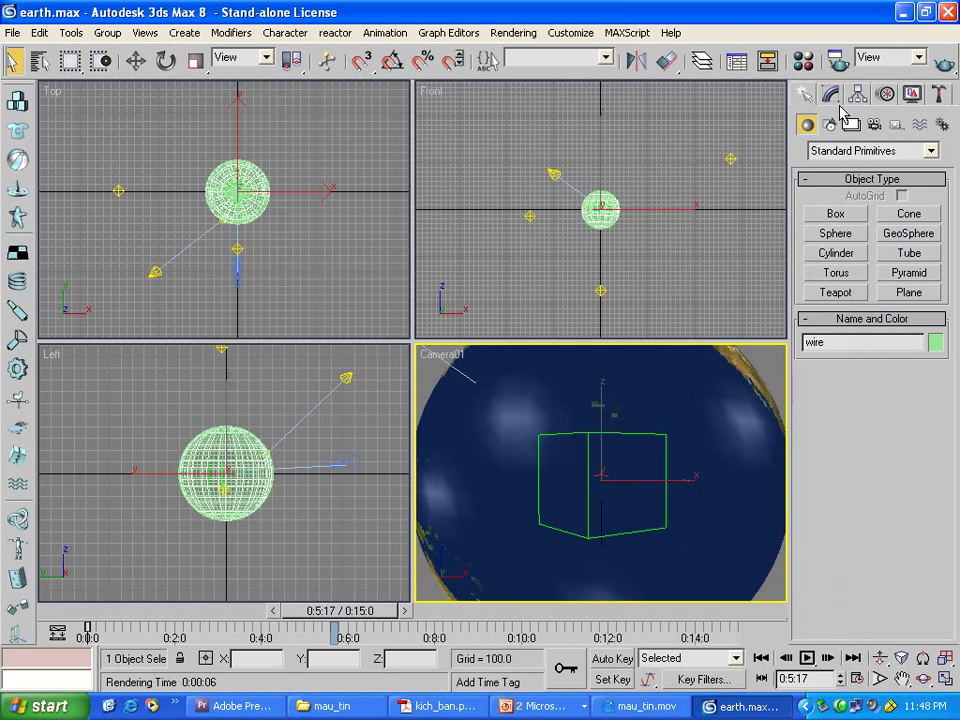
Step: Set the render to the Active Time Segment at PAL D-1 (video) size and enable saving the output to file
click(838, 60)
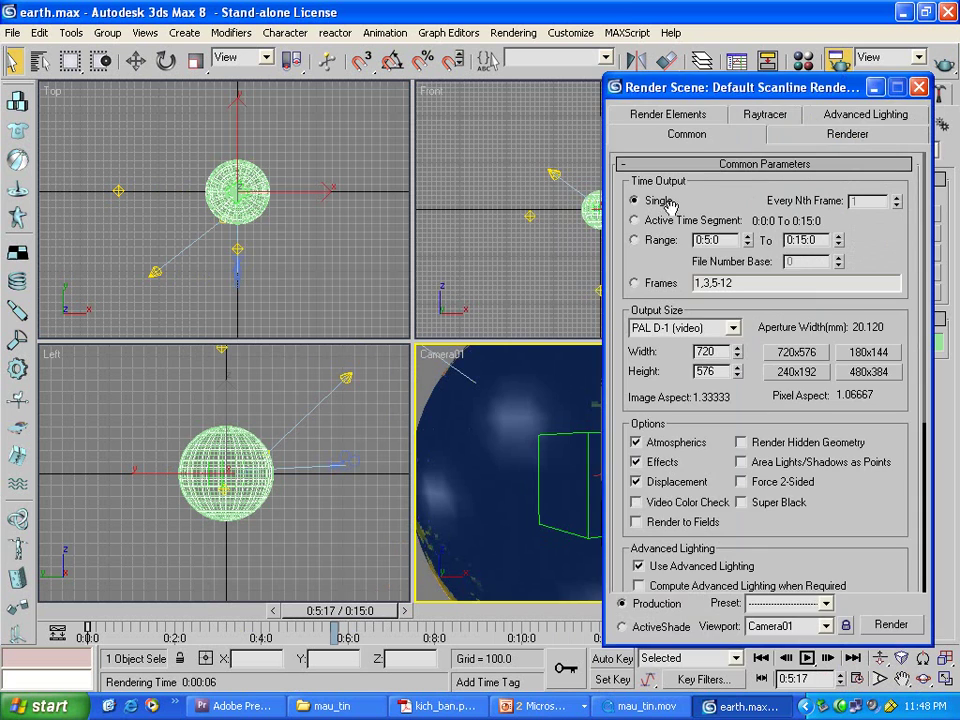
drag(741, 84, 590, 83)
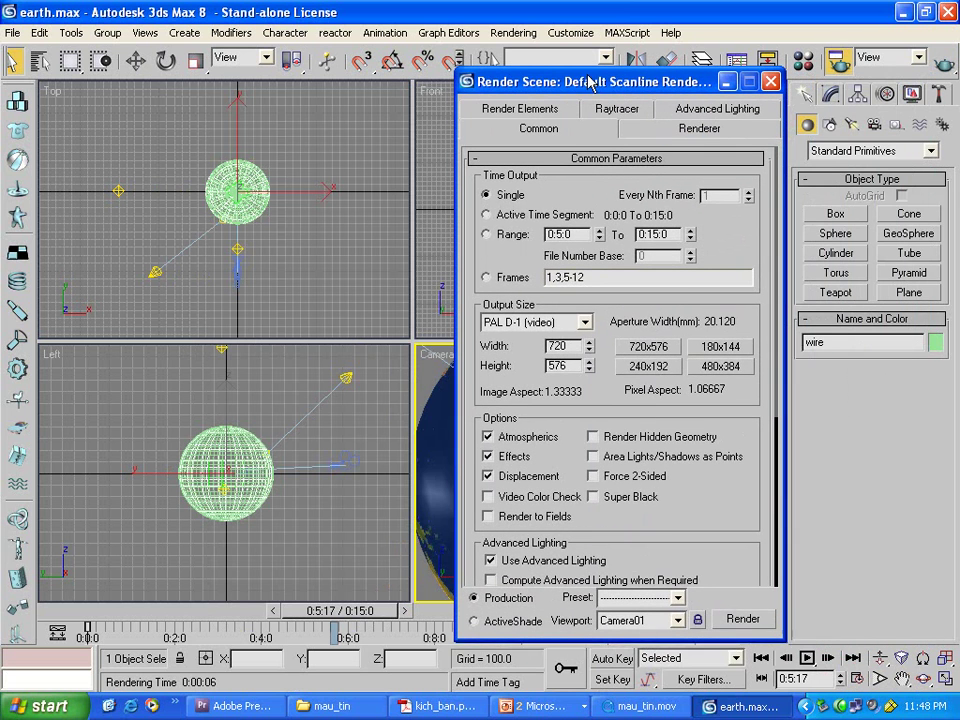
click(488, 216)
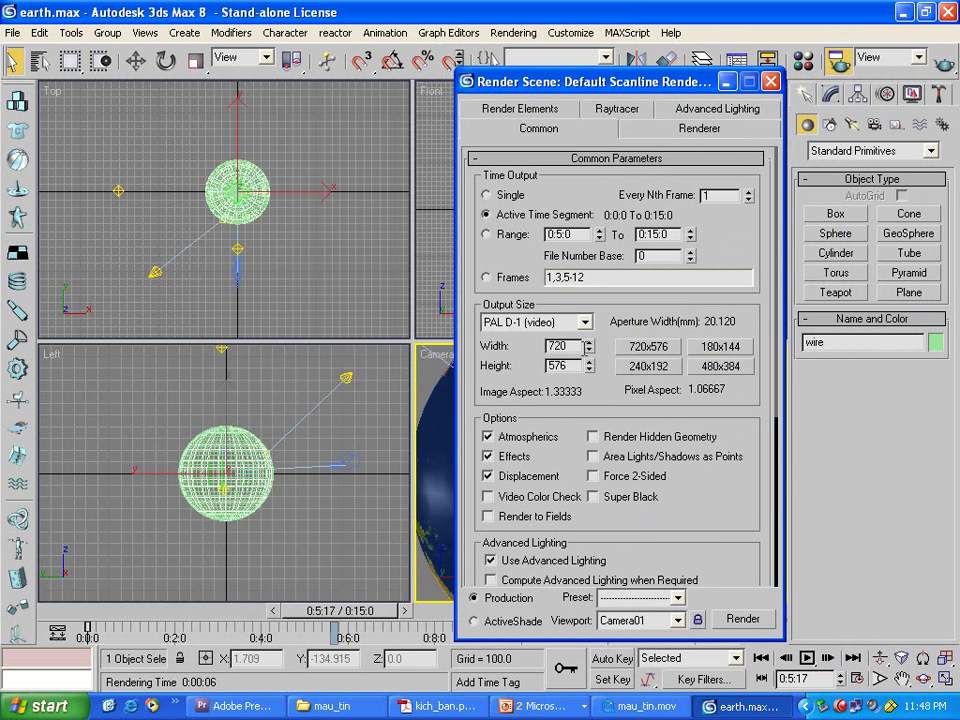
click(586, 324)
click(533, 542)
drag(662, 506, 655, 345)
click(488, 470)
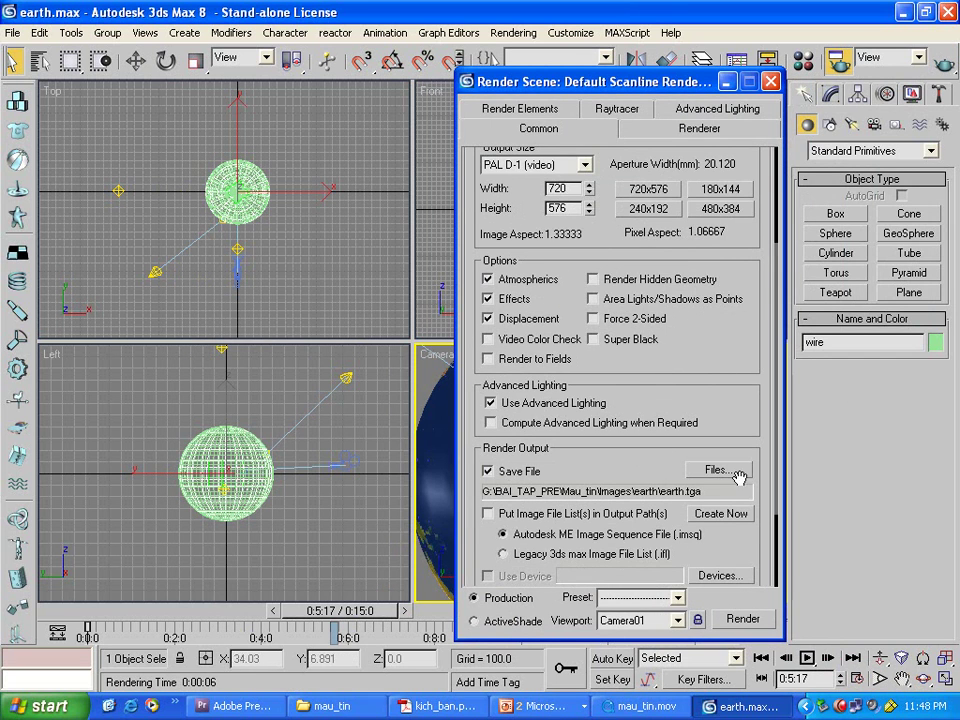
Step: Browse for the render output file and create a folder named Trai_dat inside the Images folder
click(716, 469)
double_click(46, 143)
click(447, 117)
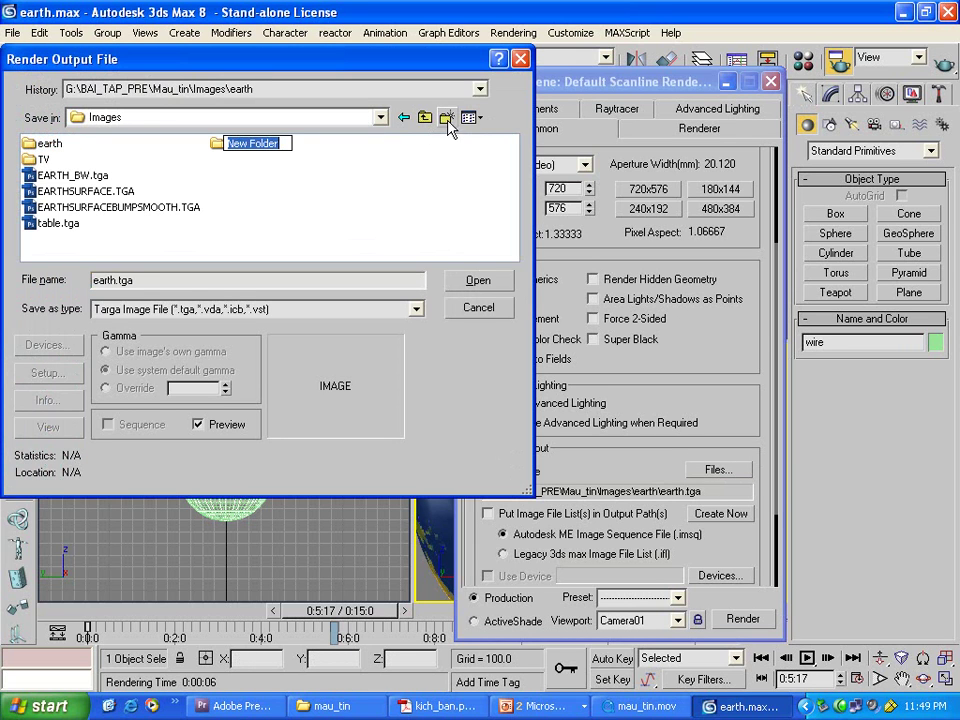
text(Trai_dat)
key(Return)
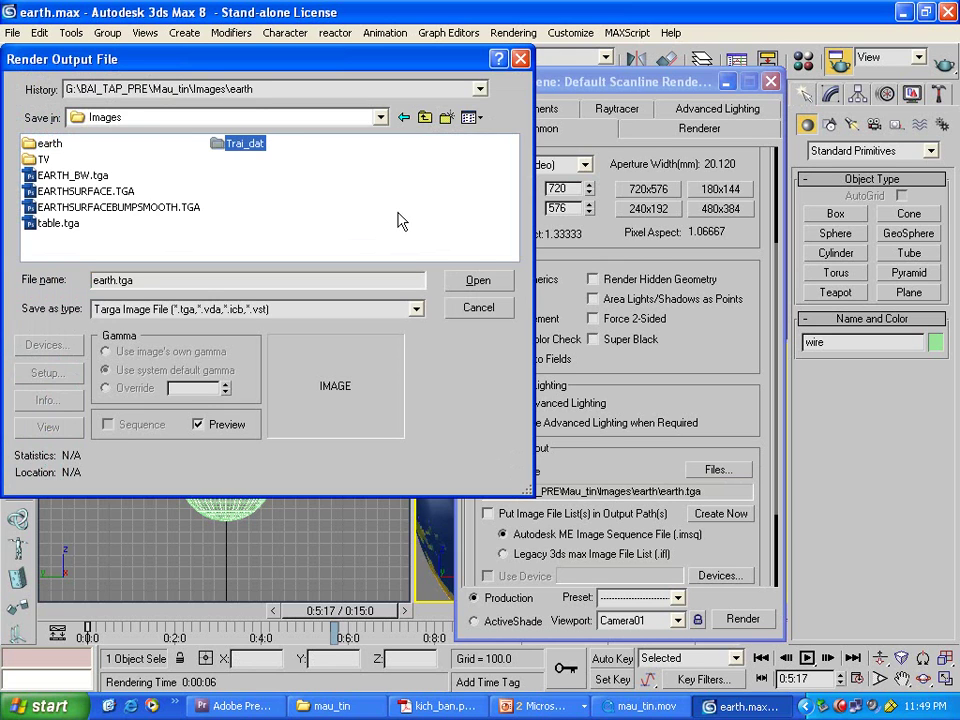
Step: Save the render output as earth.tga in Trai_dat with 32-bit Targa settings and start rendering the Camera01 view
double_click(240, 144)
double_click(112, 280)
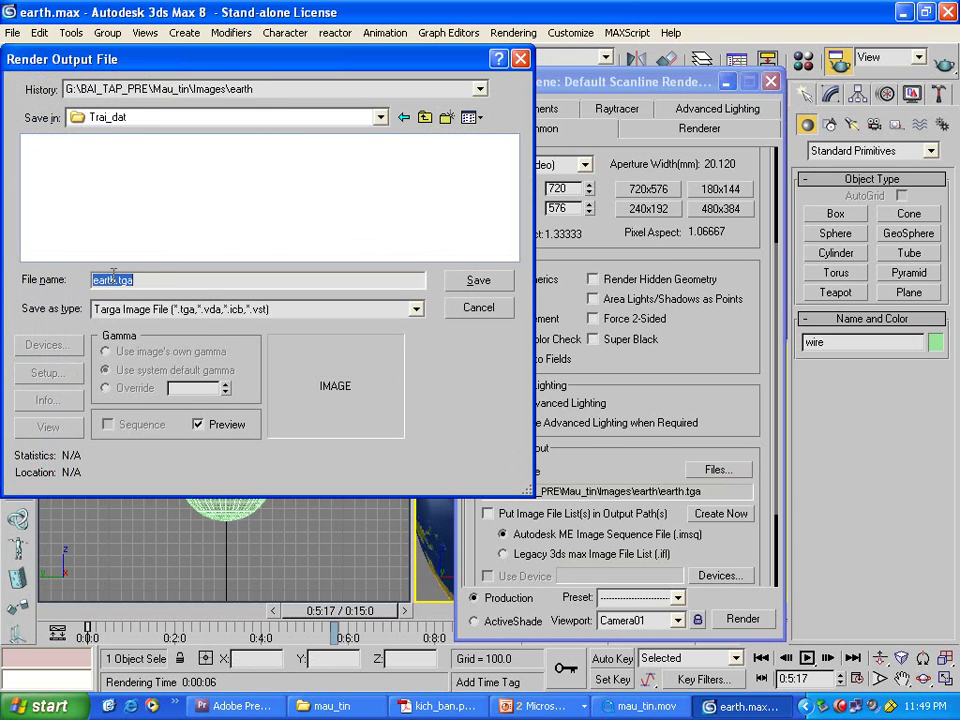
click(478, 282)
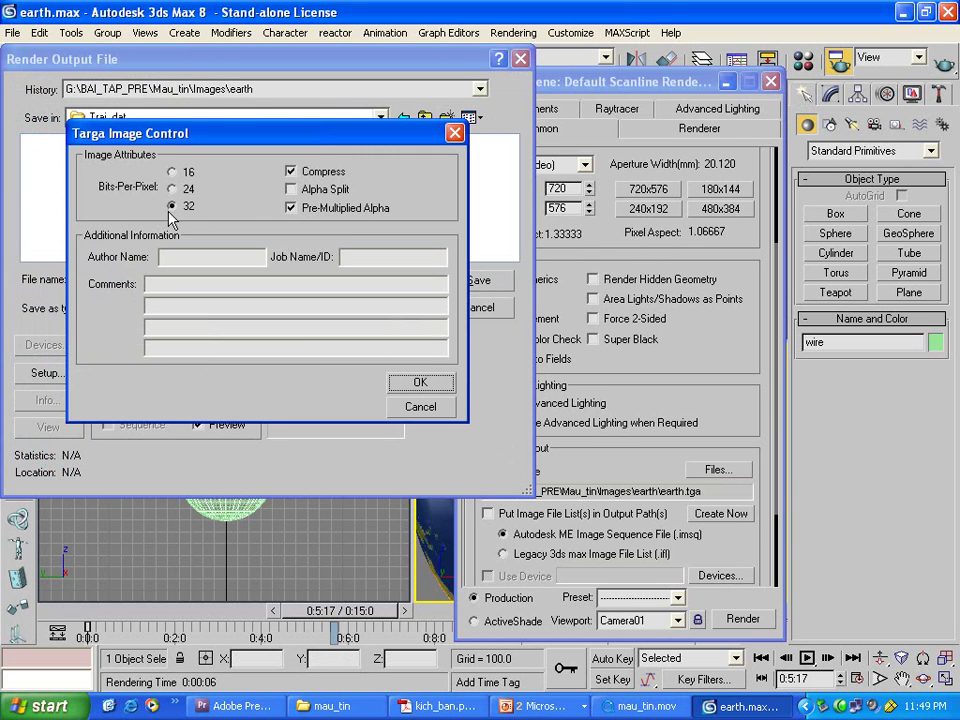
click(417, 384)
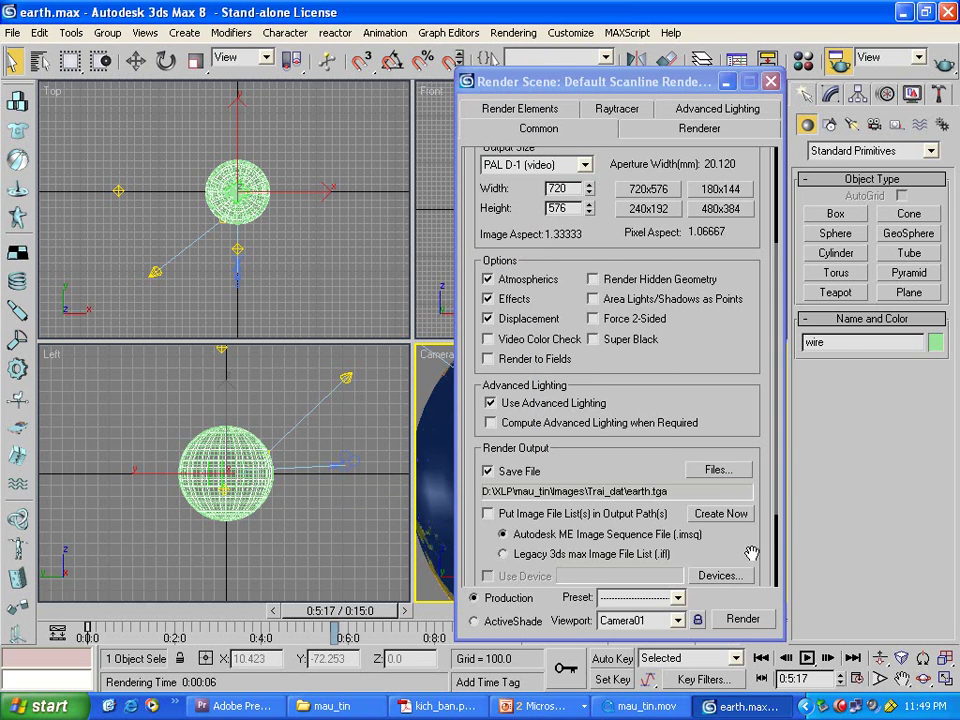
click(743, 620)
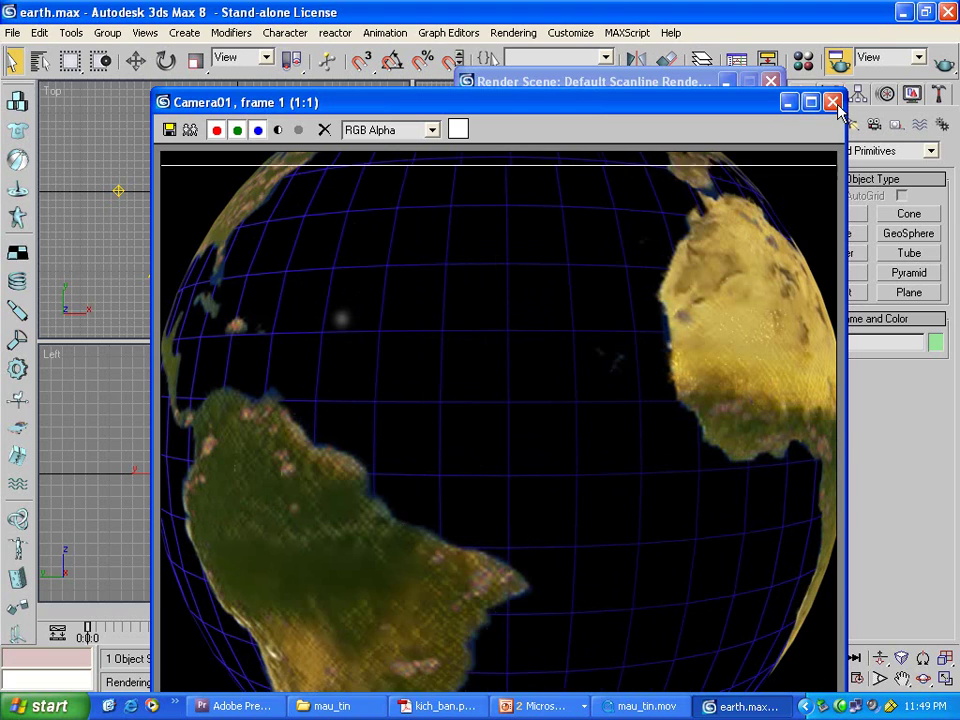
Step: Switch to Adobe Premiere Pro and start a new project with the DV - PAL Standard 48kHz preset
key(alt+Tab)
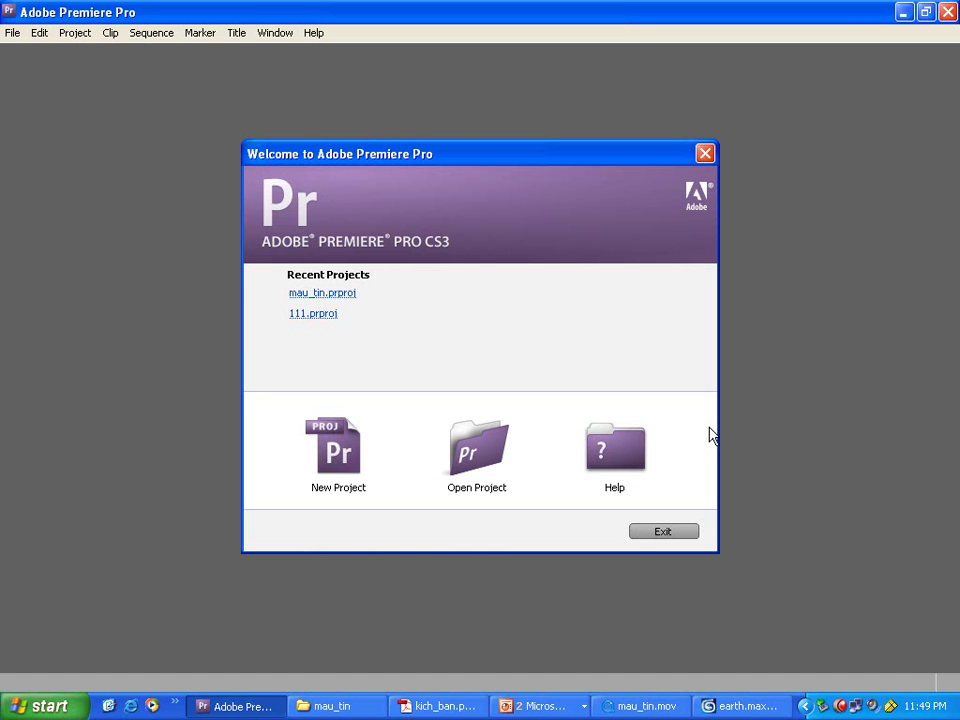
click(341, 457)
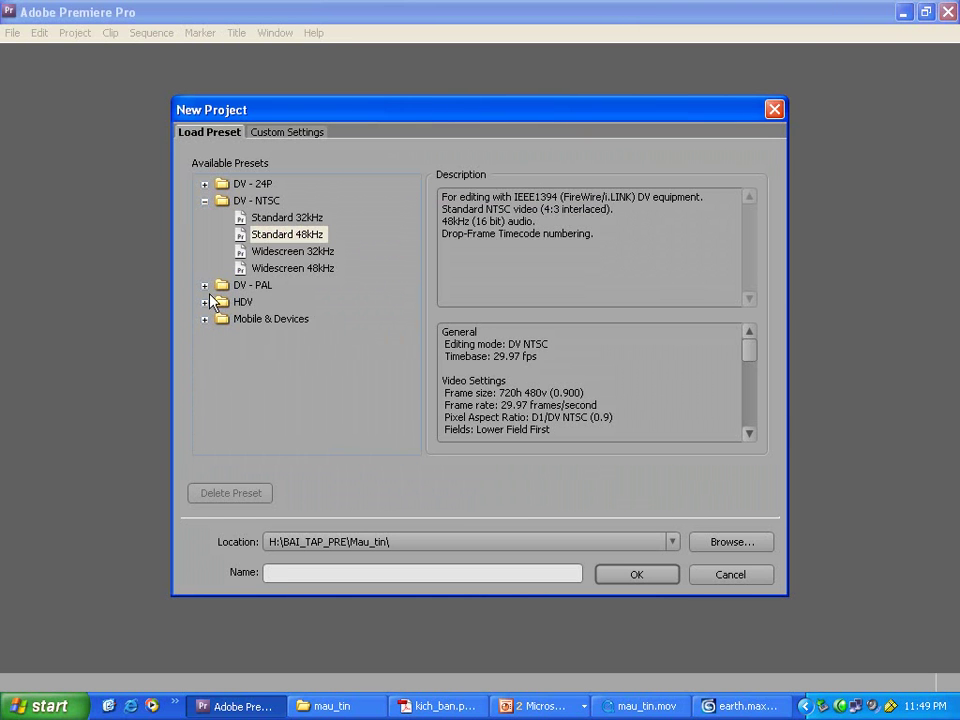
click(205, 286)
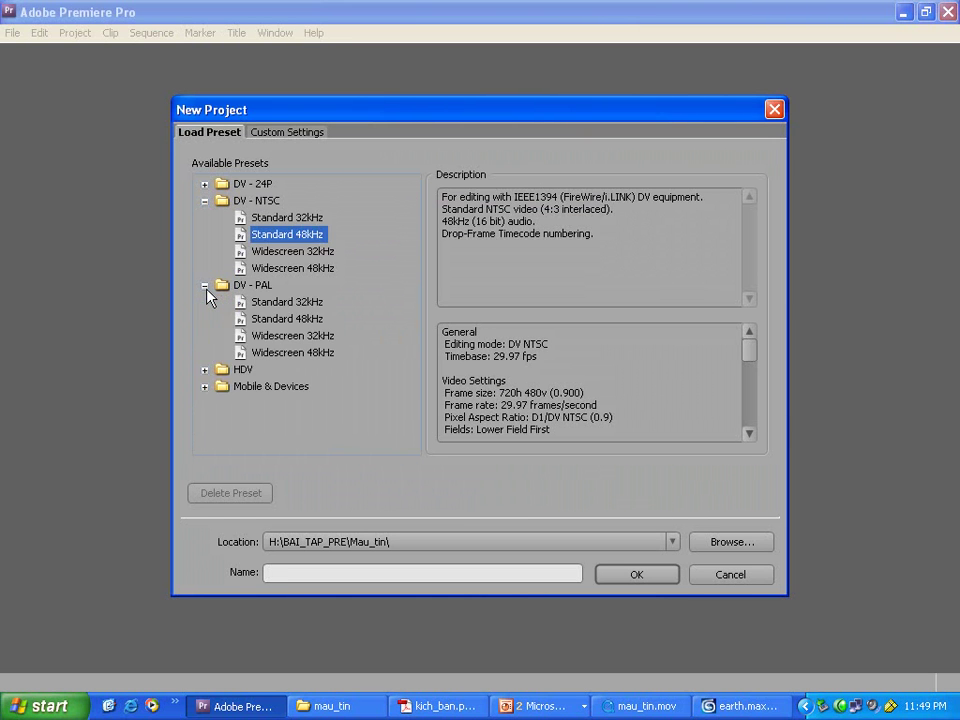
click(286, 319)
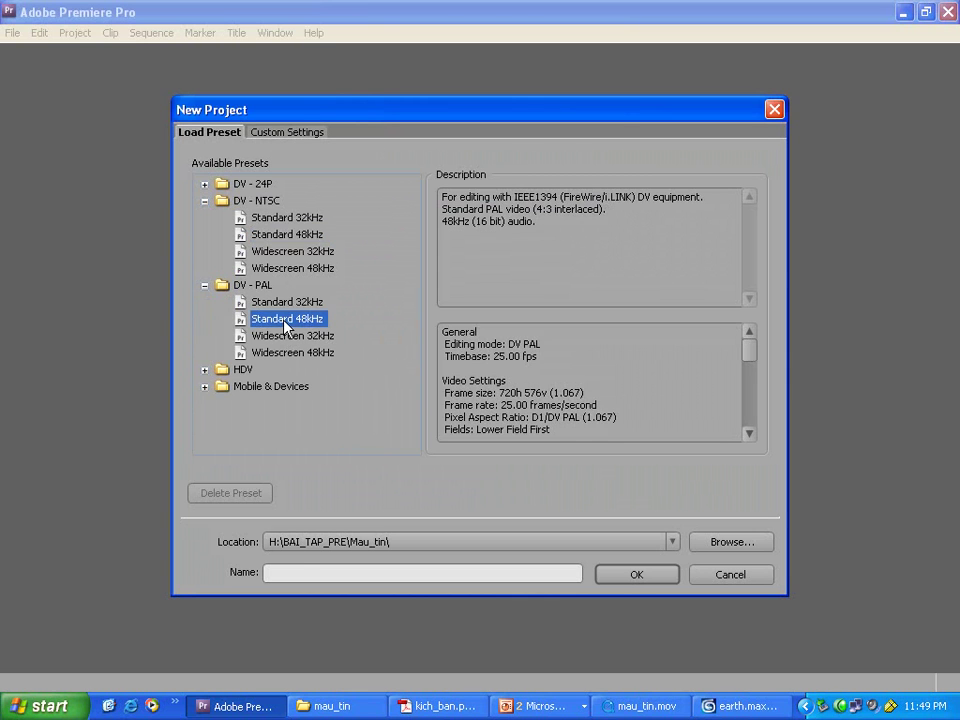
click(293, 574)
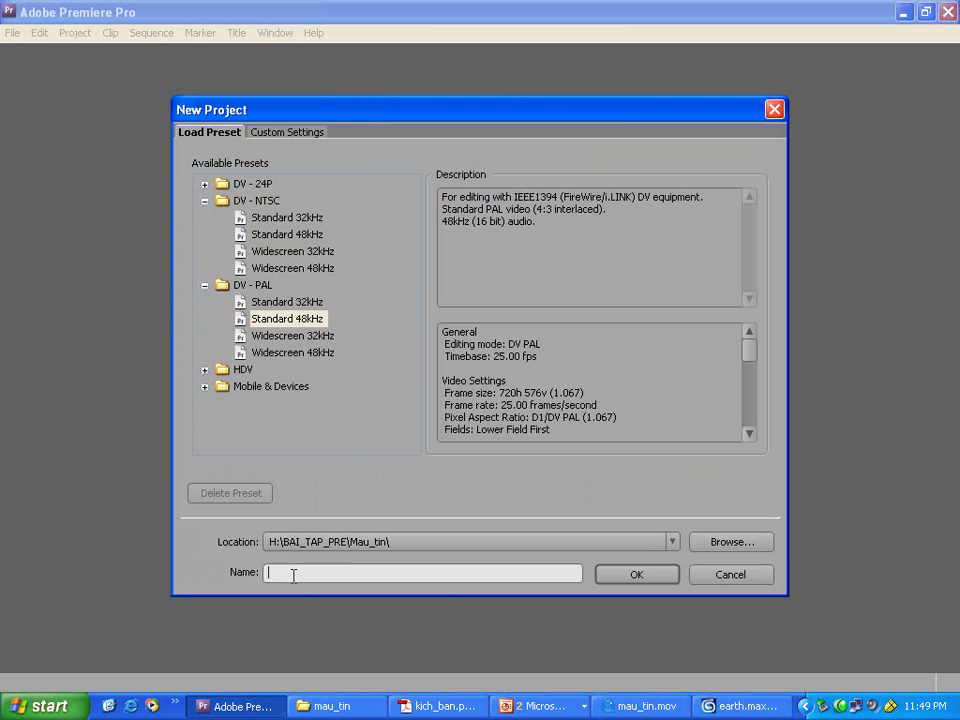
Step: Set the project location to D:\XLP\mau_tin, name the project mau_tin and create it
click(739, 547)
click(408, 321)
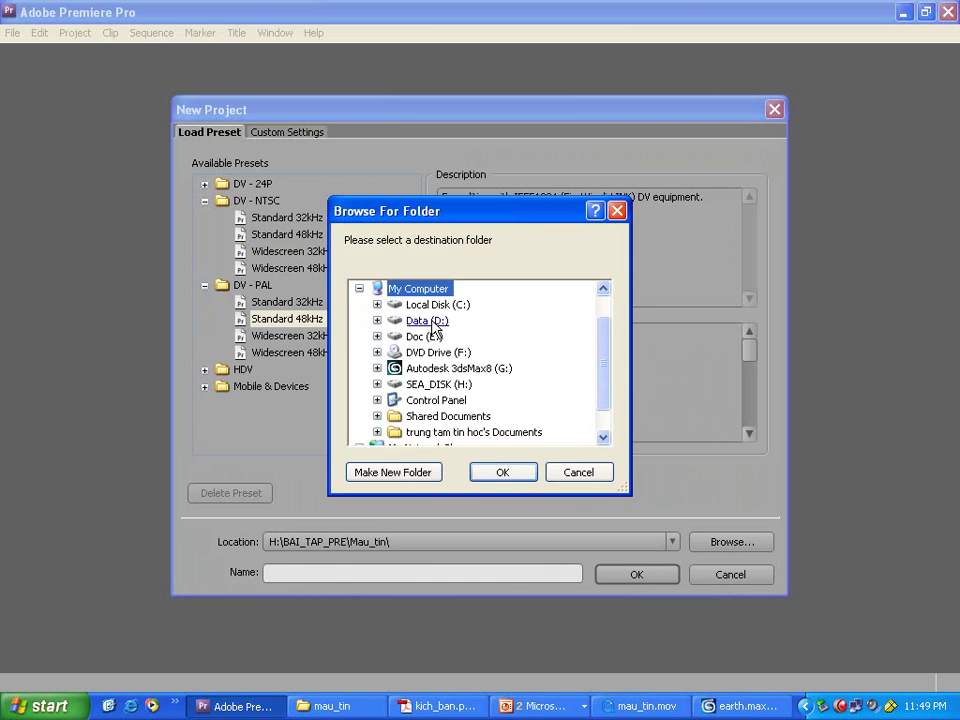
double_click(427, 321)
drag(611, 347, 604, 392)
double_click(431, 346)
double_click(462, 420)
click(505, 473)
click(308, 575)
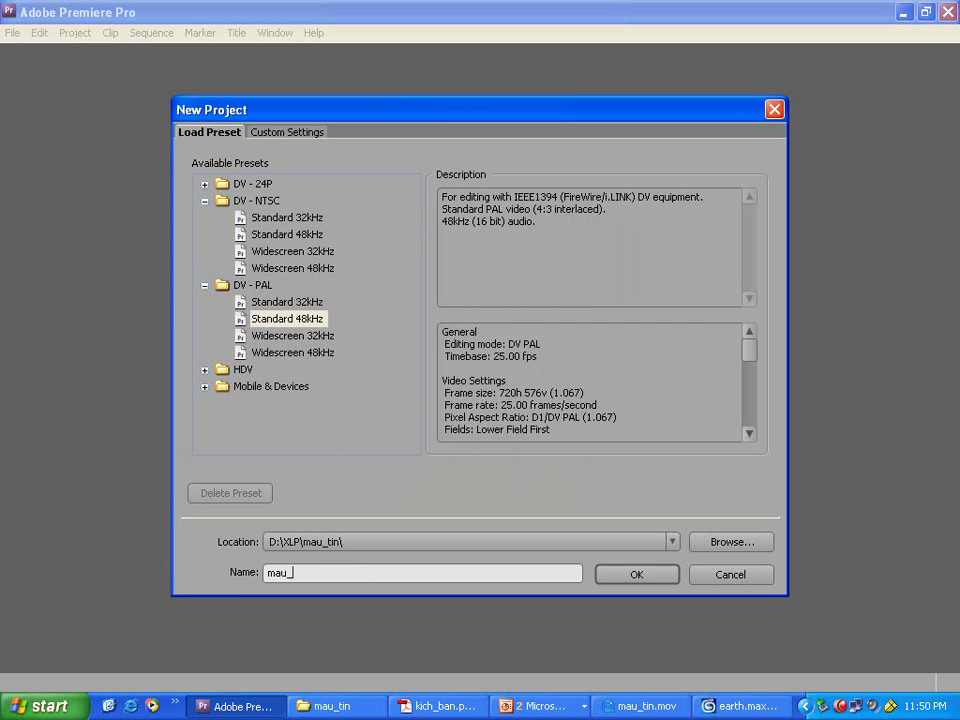
click(632, 582)
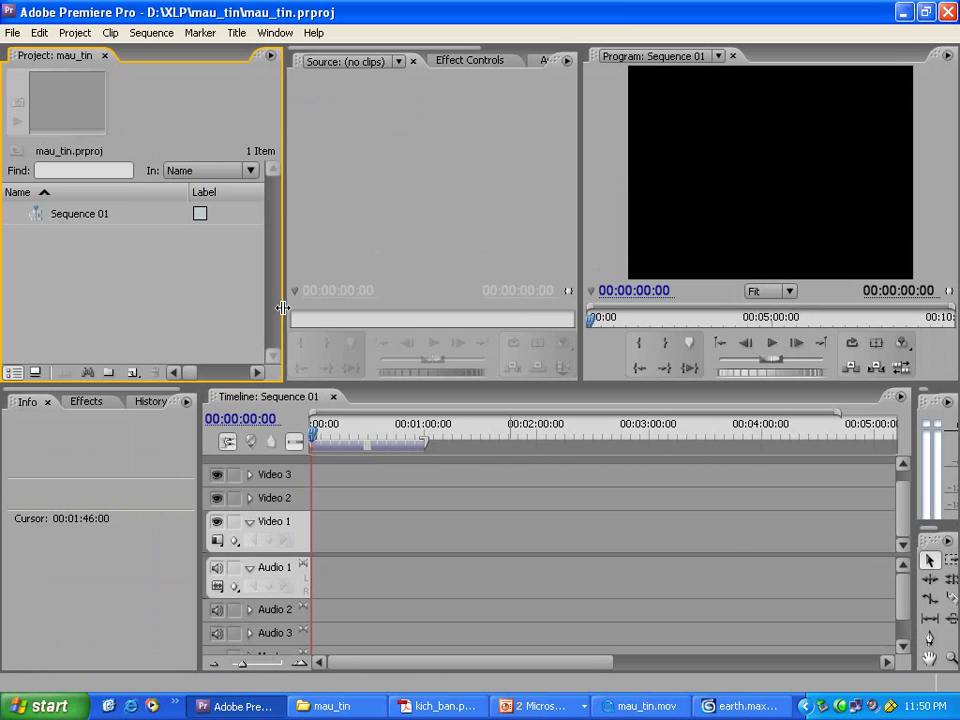
Step: Import all the clips in the Video folder, from bg.avi to sun_on_earth.mov, into the project
double_click(140, 303)
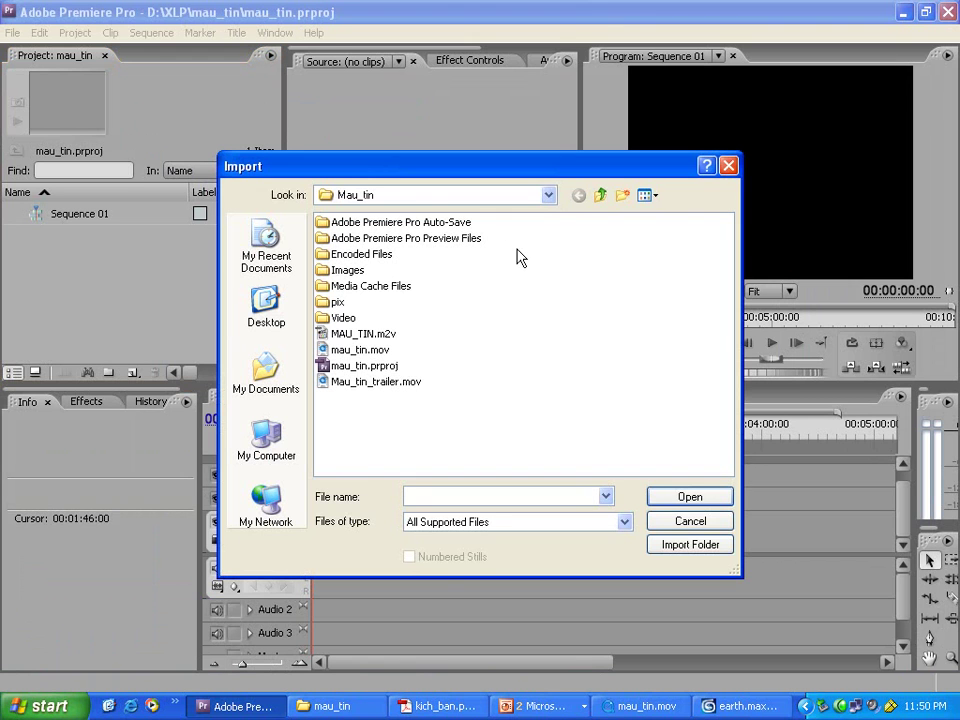
click(344, 318)
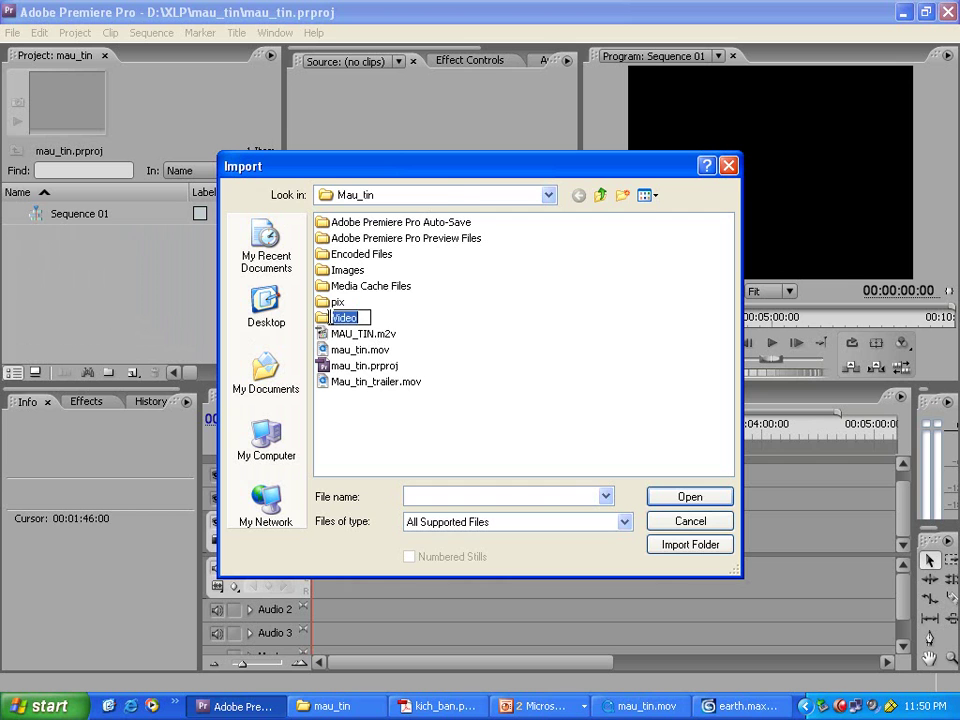
double_click(344, 318)
drag(408, 358, 345, 215)
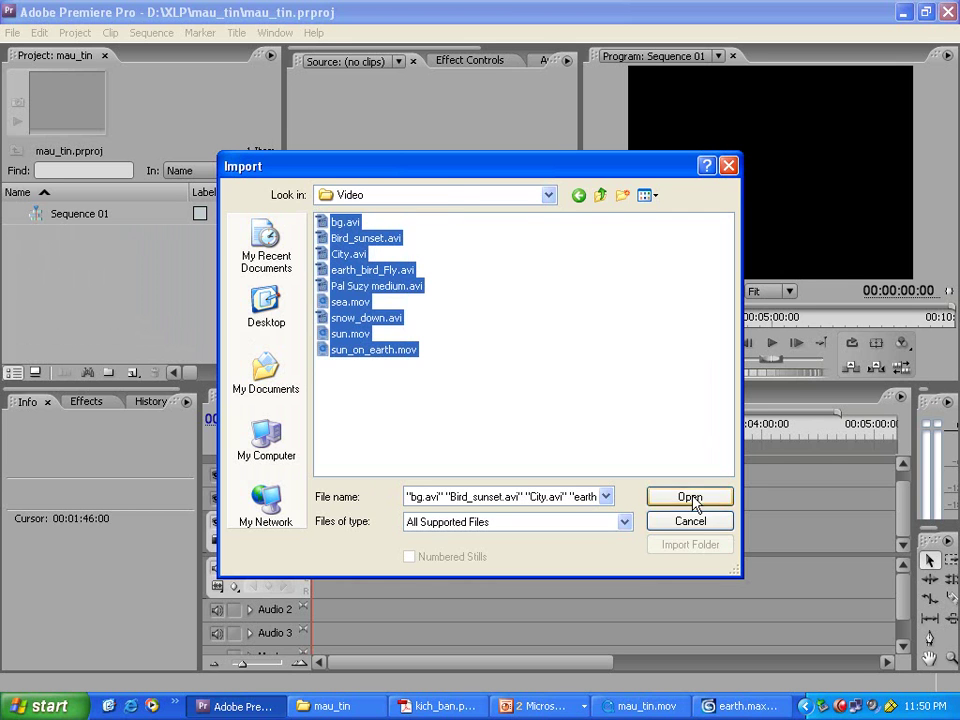
click(690, 497)
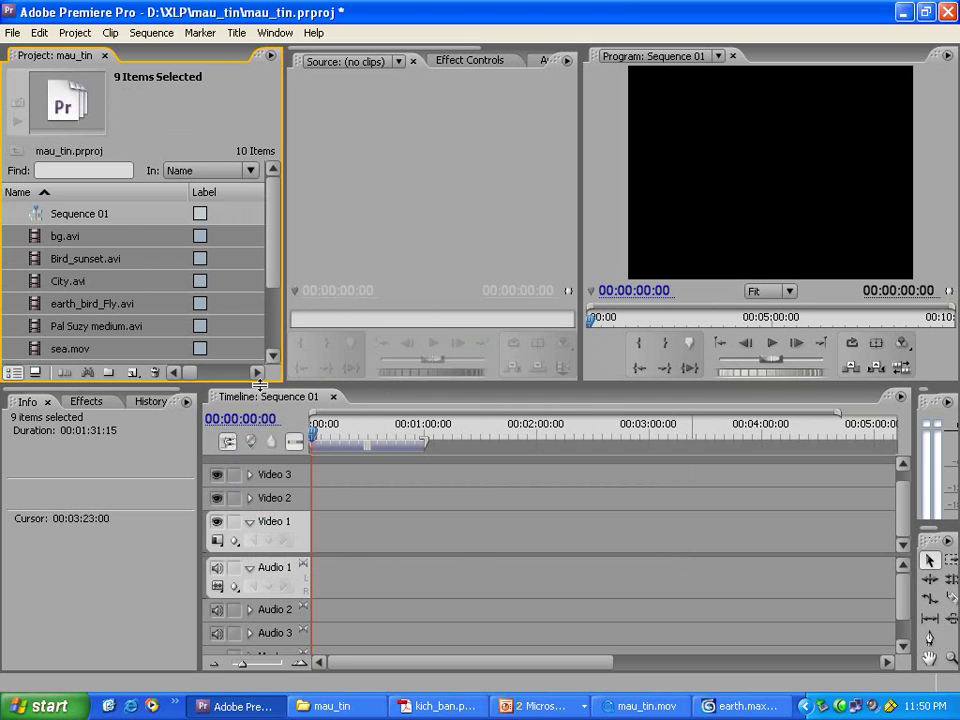
Step: Create a bin named Video in the project
drag(277, 258, 278, 363)
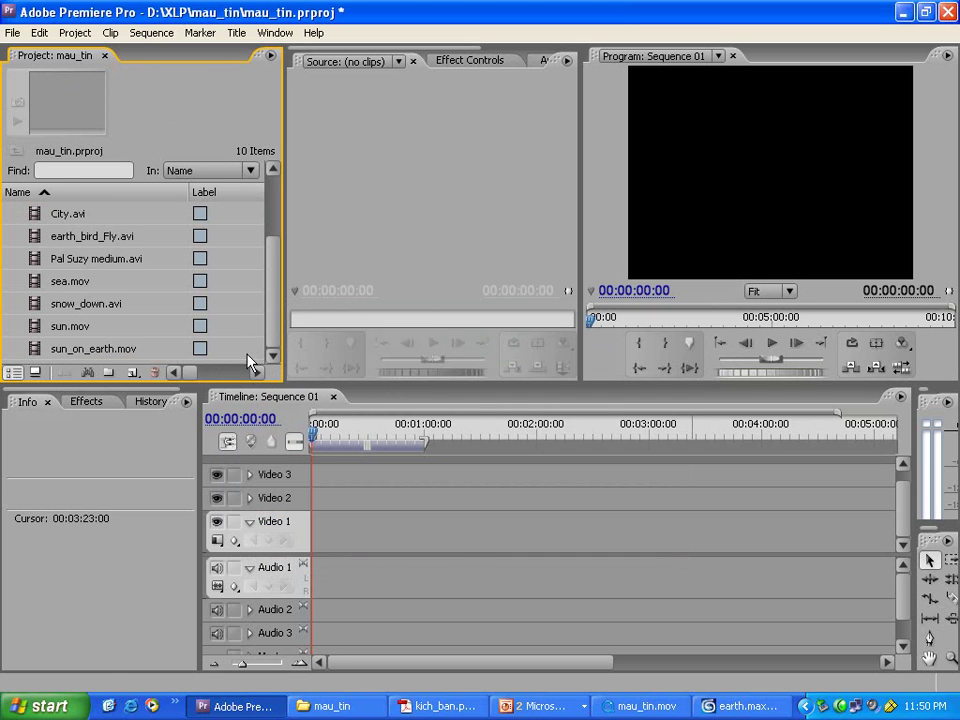
click(108, 372)
text(Video)
key(Return)
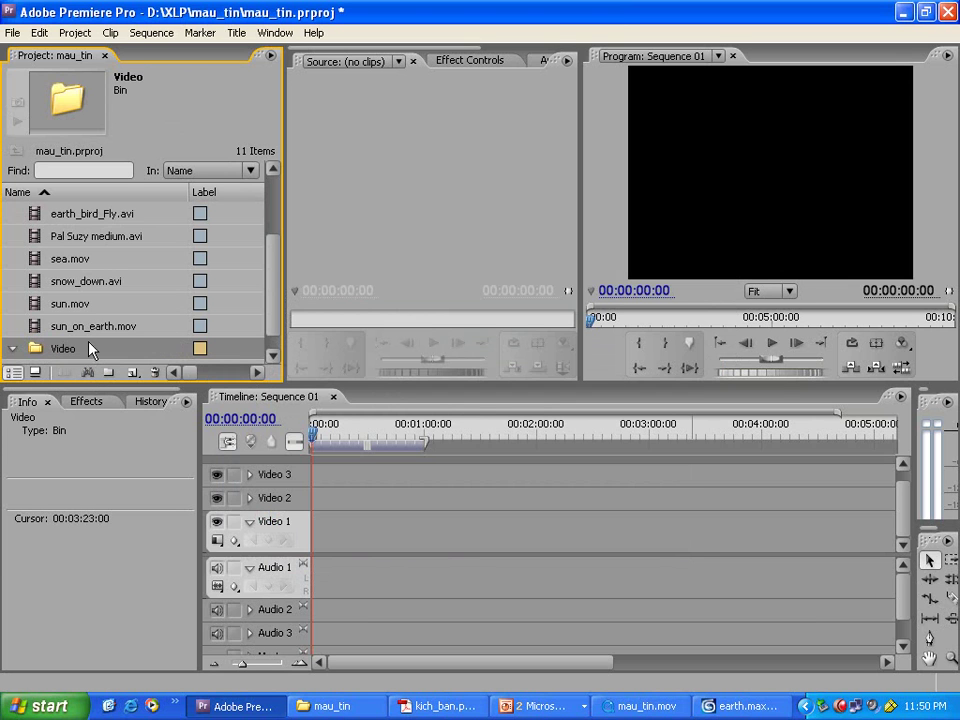
Step: Move all the imported clips, from bg.avi to sun_on_earth.mov, into the Video bin and collapse the bin
click(90, 328)
scroll(90, 330, up, 2)
shift+click(80, 238)
scroll(75, 240, down, 2)
drag(75, 242, 40, 348)
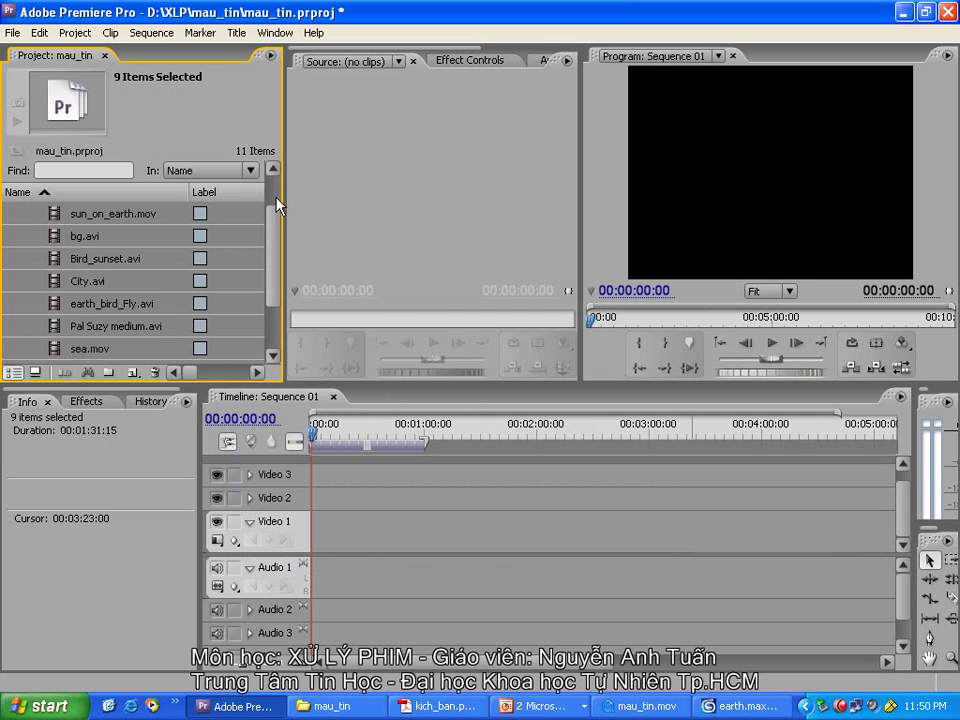
scroll(140, 240, up, 2)
click(13, 236)
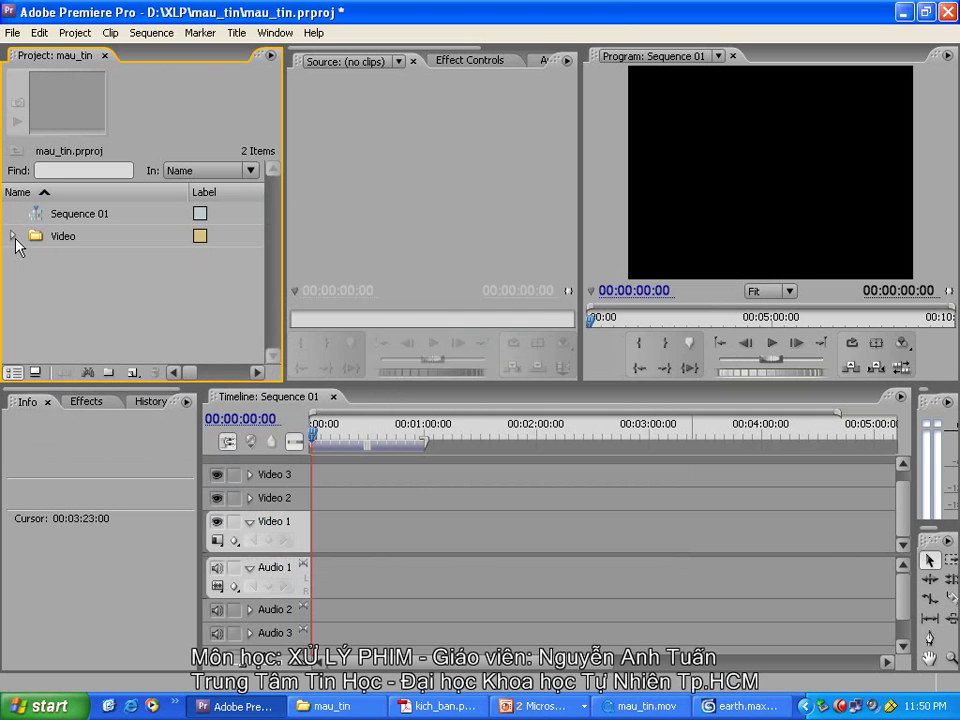
Step: Import table.tga from the Images folder into the project
double_click(151, 308)
click(600, 195)
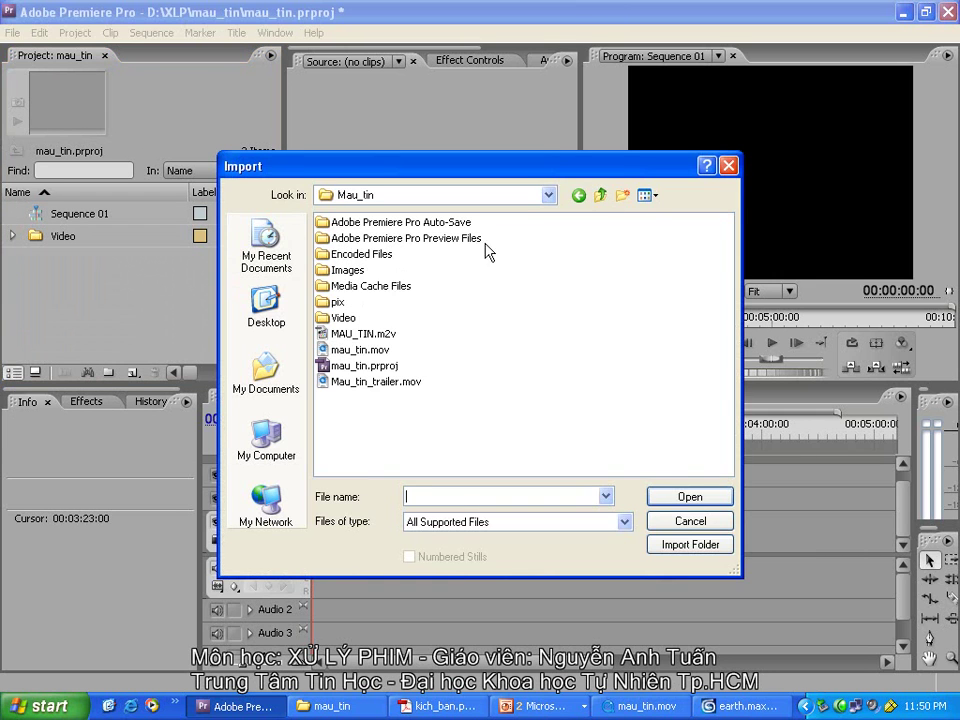
double_click(340, 272)
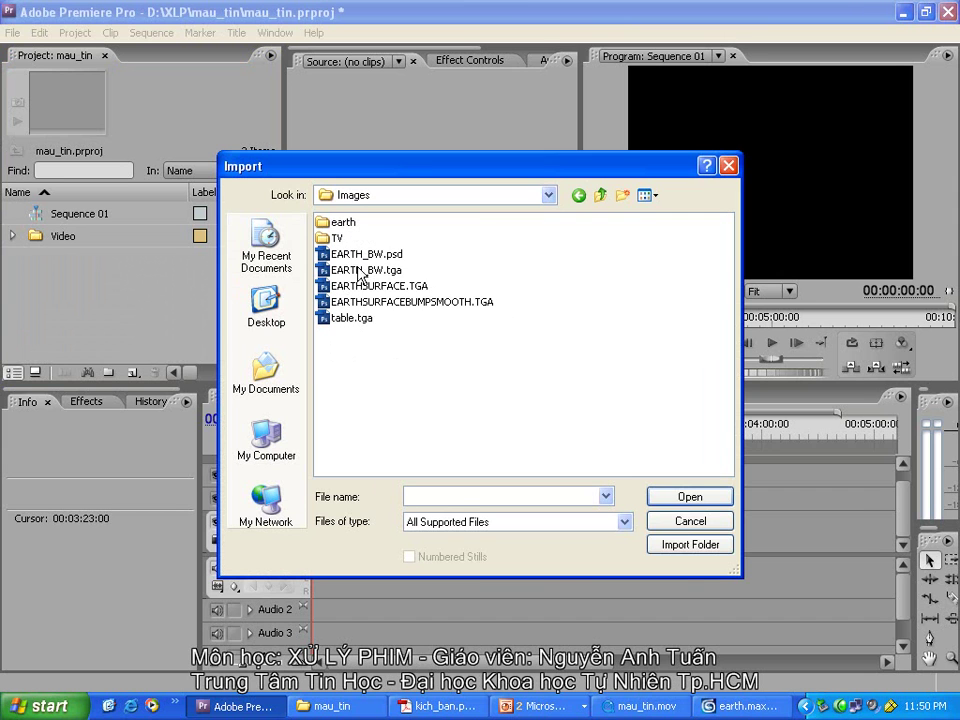
click(352, 318)
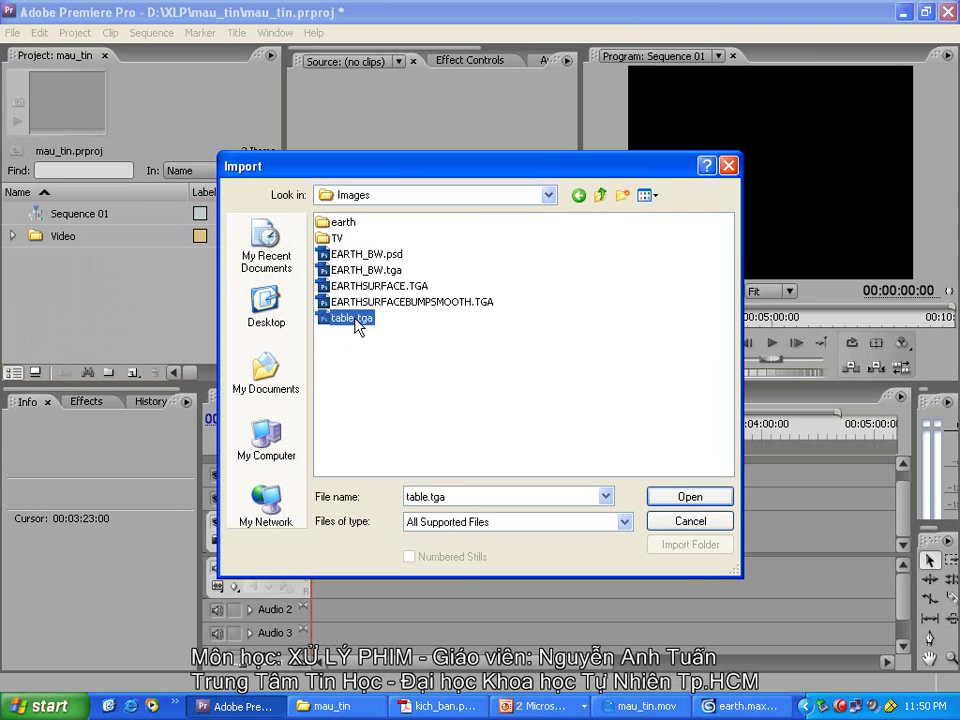
click(660, 496)
Step: Import the earth folder's TGA sequence as numbered stills starting at earth0000.tga and open it in the Source monitor
double_click(150, 312)
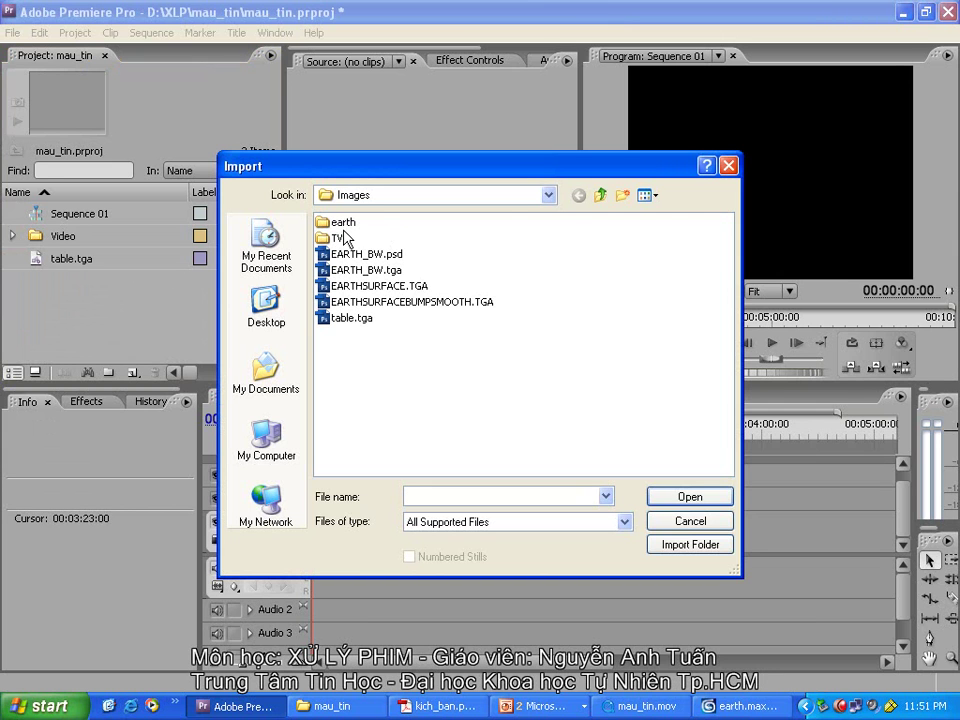
double_click(343, 223)
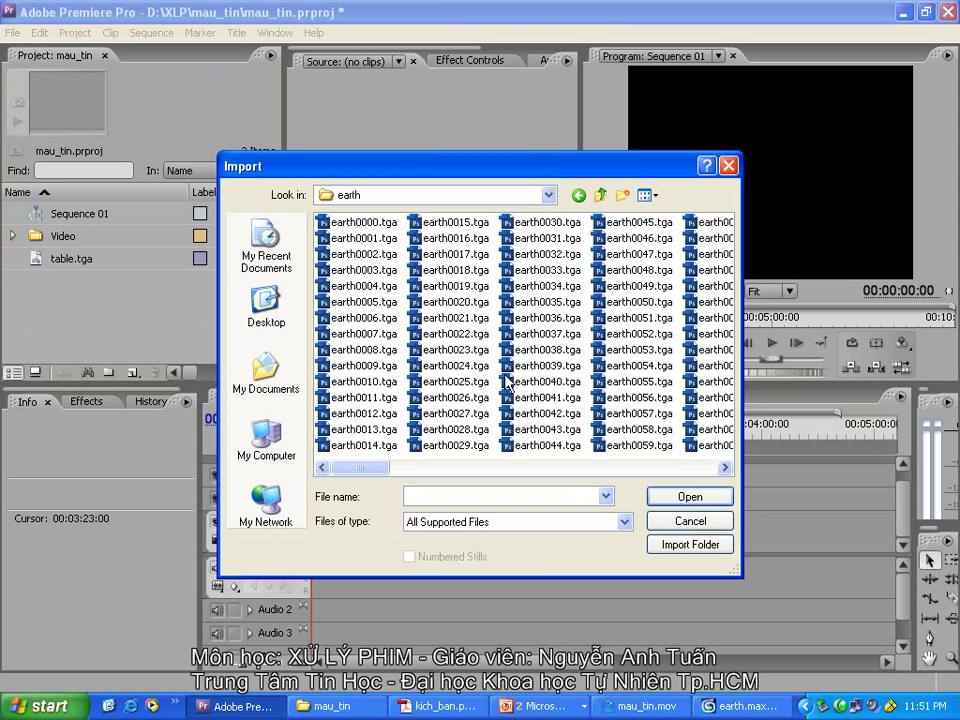
click(353, 224)
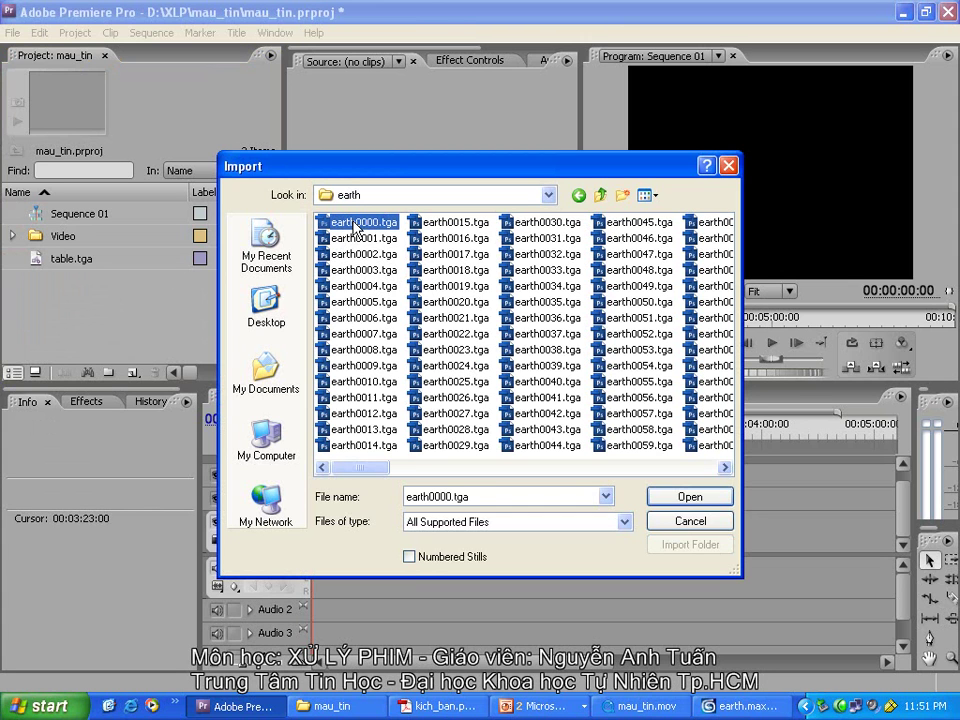
click(409, 557)
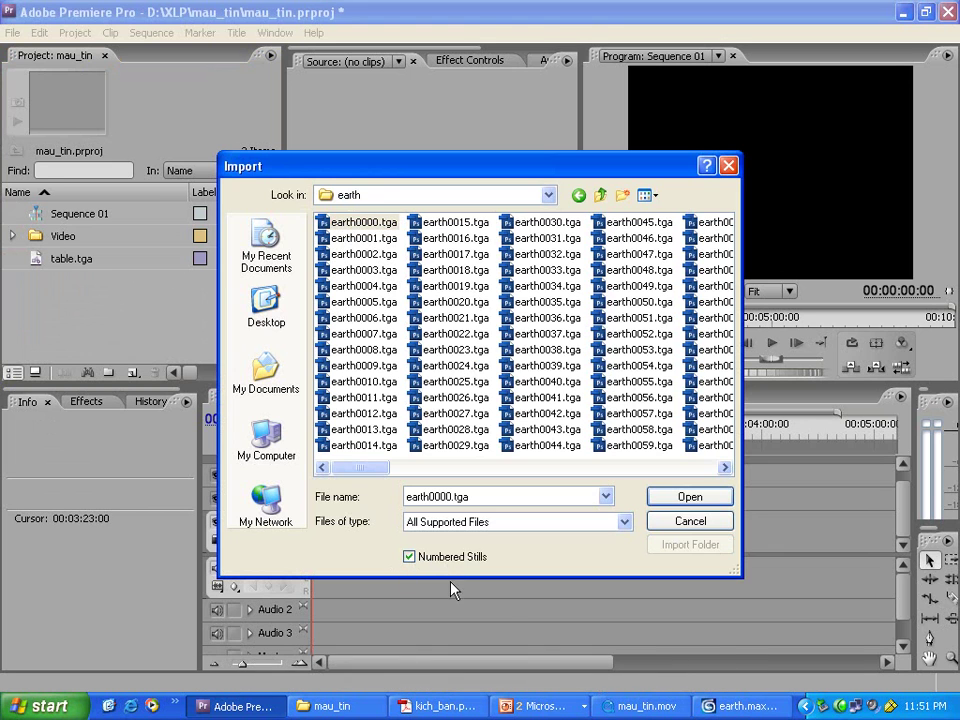
click(690, 498)
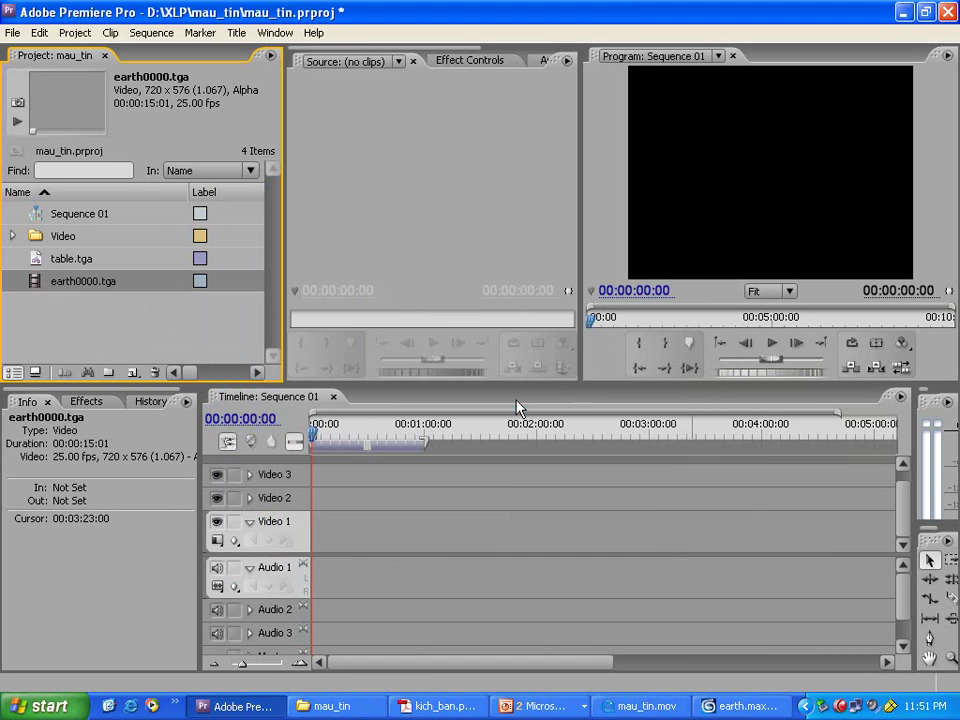
double_click(41, 281)
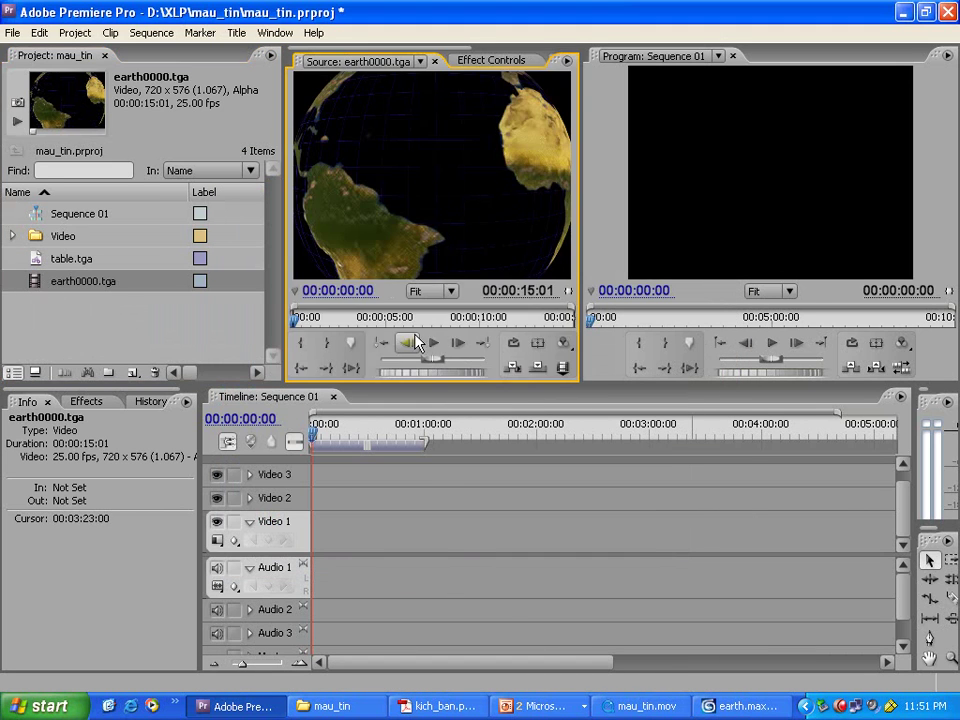
Step: Import mau_tin.mov from the Mau_tin folder into the project
mouse_move(295, 319)
mouse_down()
mouse_move(505, 322)
mouse_move(295, 322)
mouse_up()
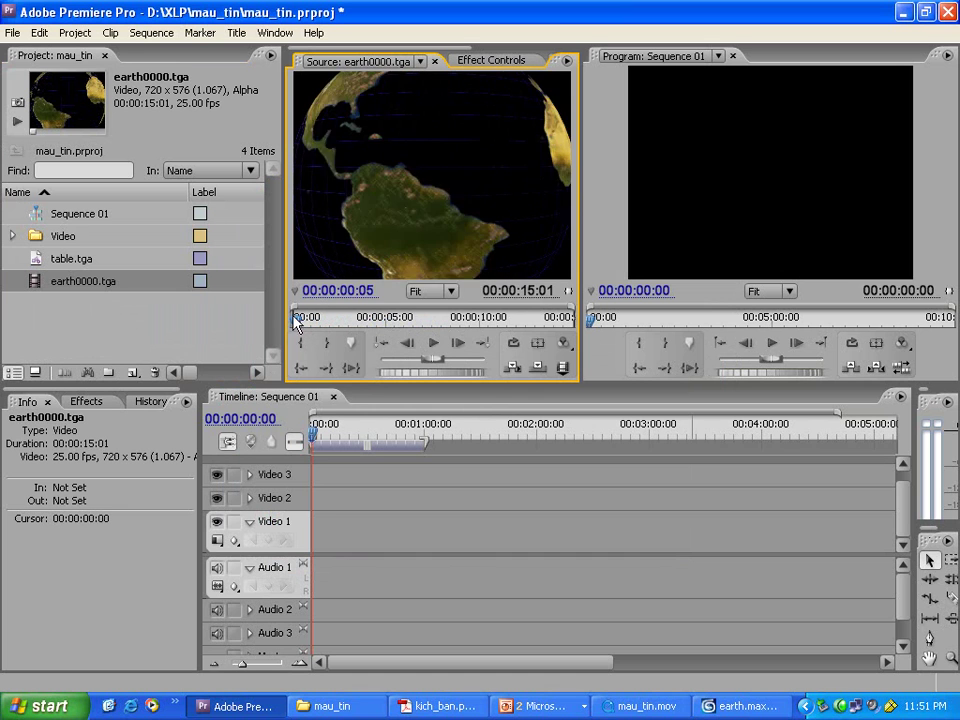
click(70, 258)
click(75, 214)
double_click(90, 330)
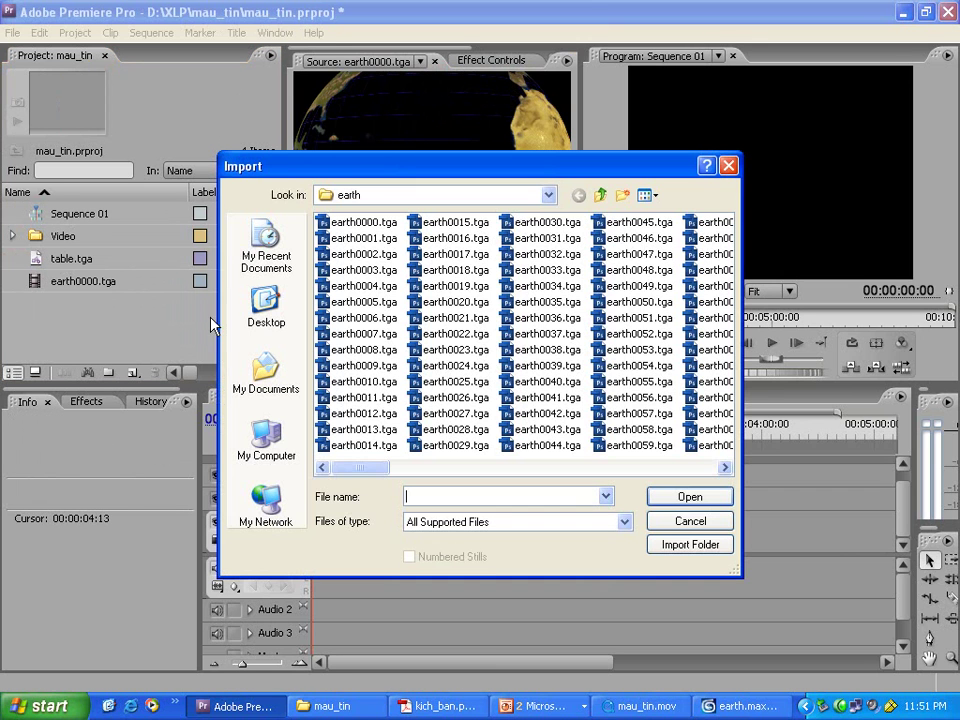
click(601, 196)
click(601, 196)
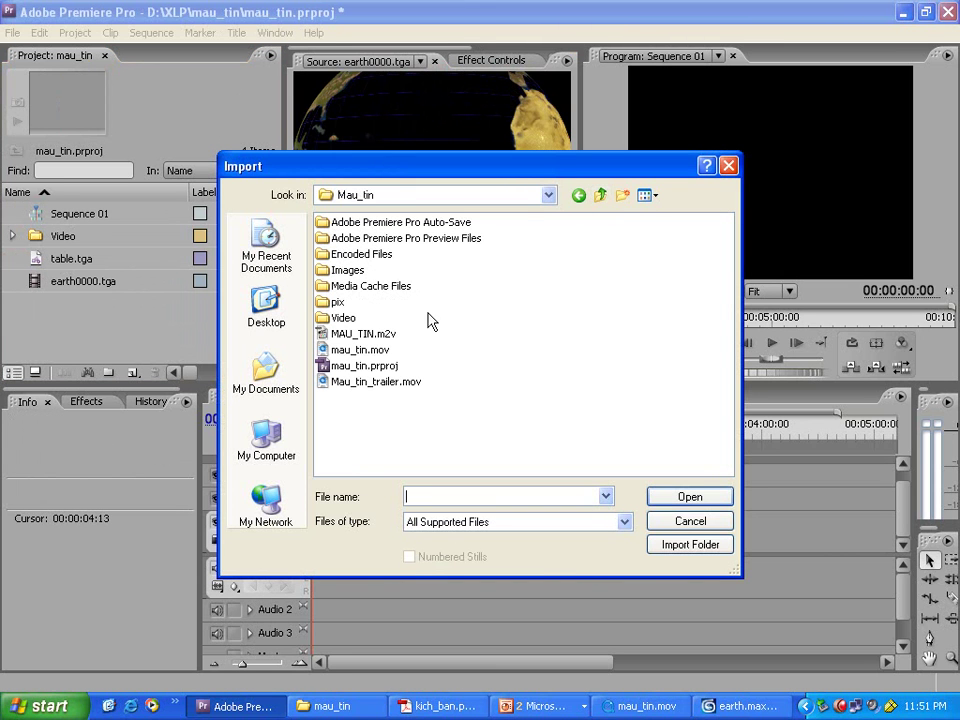
click(355, 350)
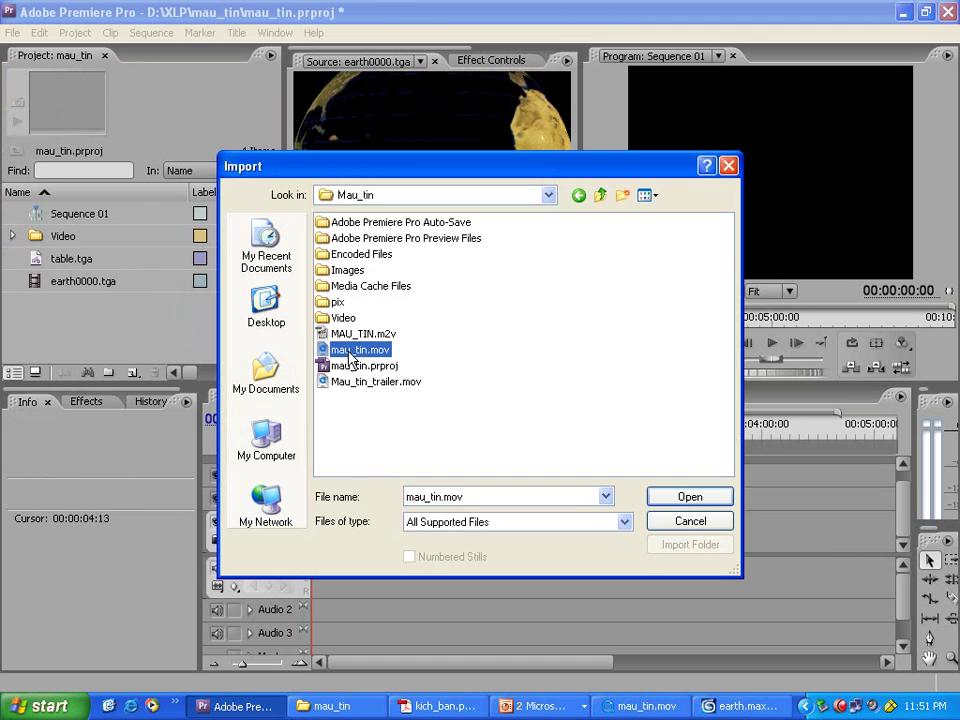
click(666, 499)
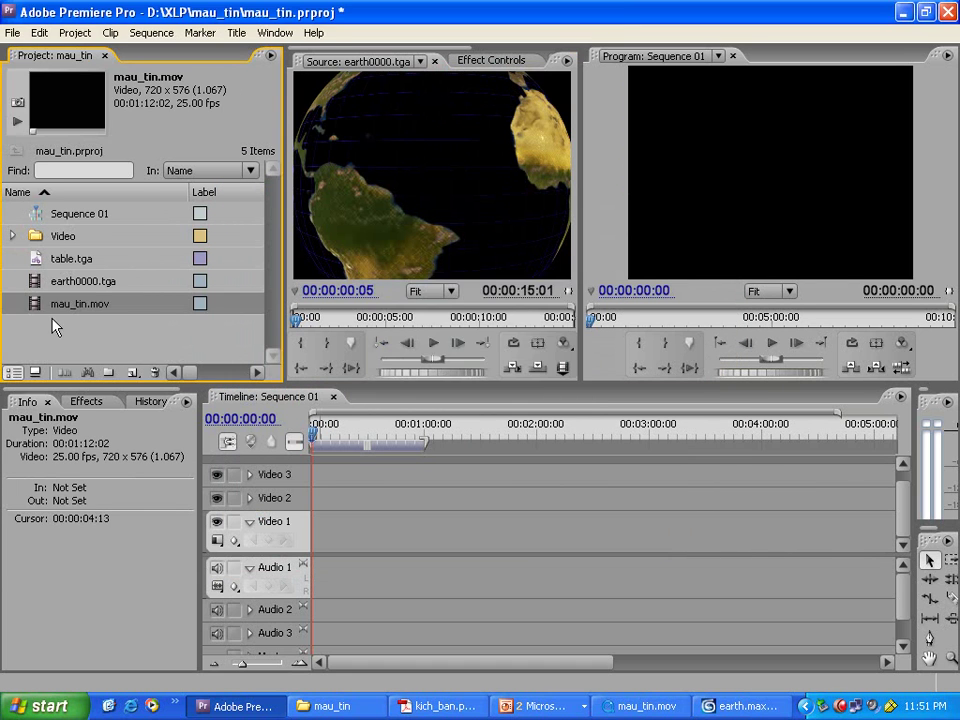
Step: Preview the presenter scene of mau_tin.mov in the Source monitor and check the scene durations in the kich_ban.pdf script
double_click(36, 305)
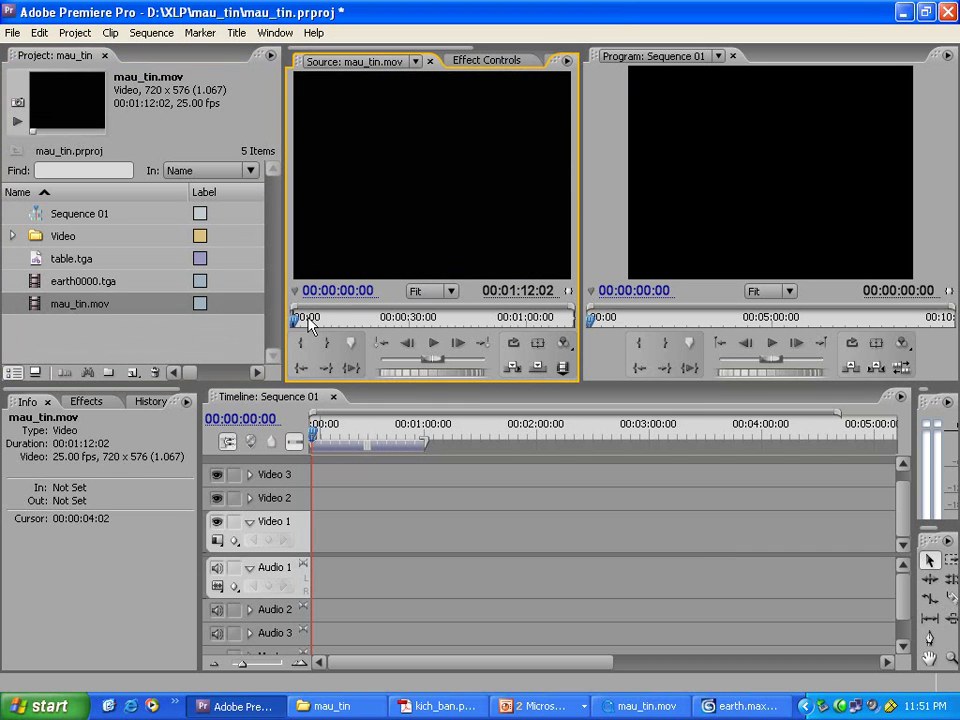
mouse_move(296, 319)
mouse_down()
mouse_move(561, 319)
mouse_move(300, 319)
mouse_move(309, 321)
mouse_up()
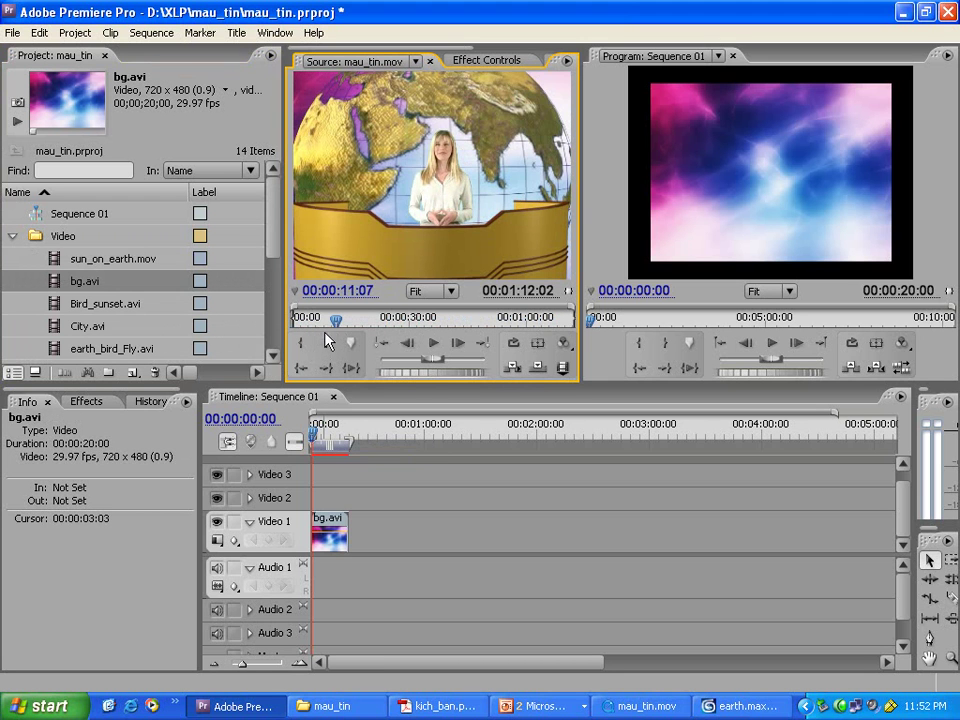
mouse_move(335, 320)
mouse_down()
mouse_move(283, 332)
mouse_move(336, 332)
mouse_up()
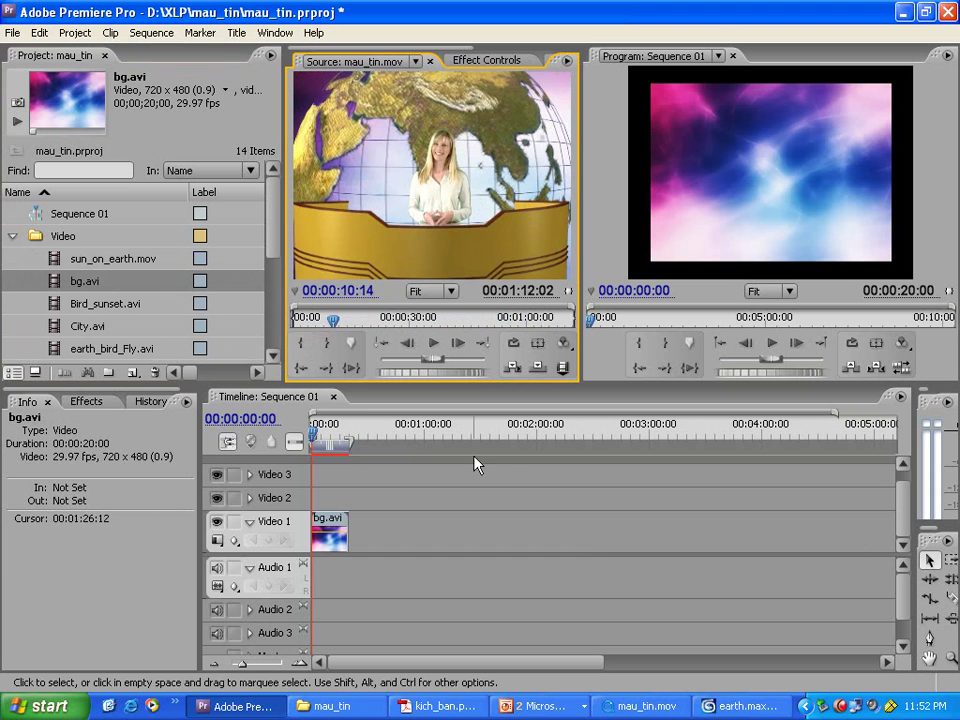
click(438, 706)
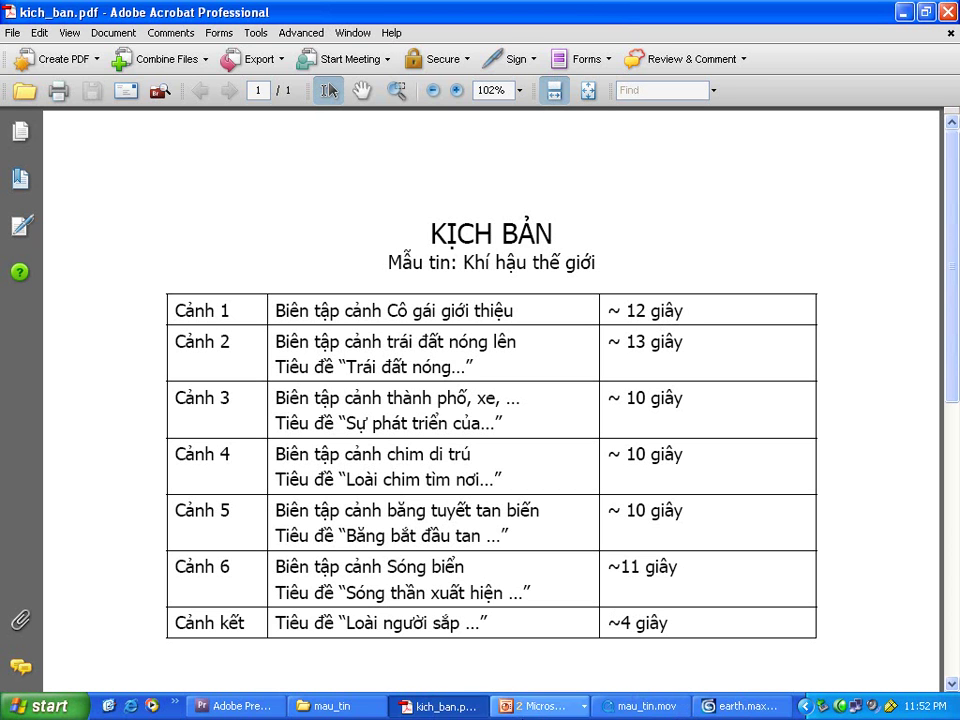
click(240, 706)
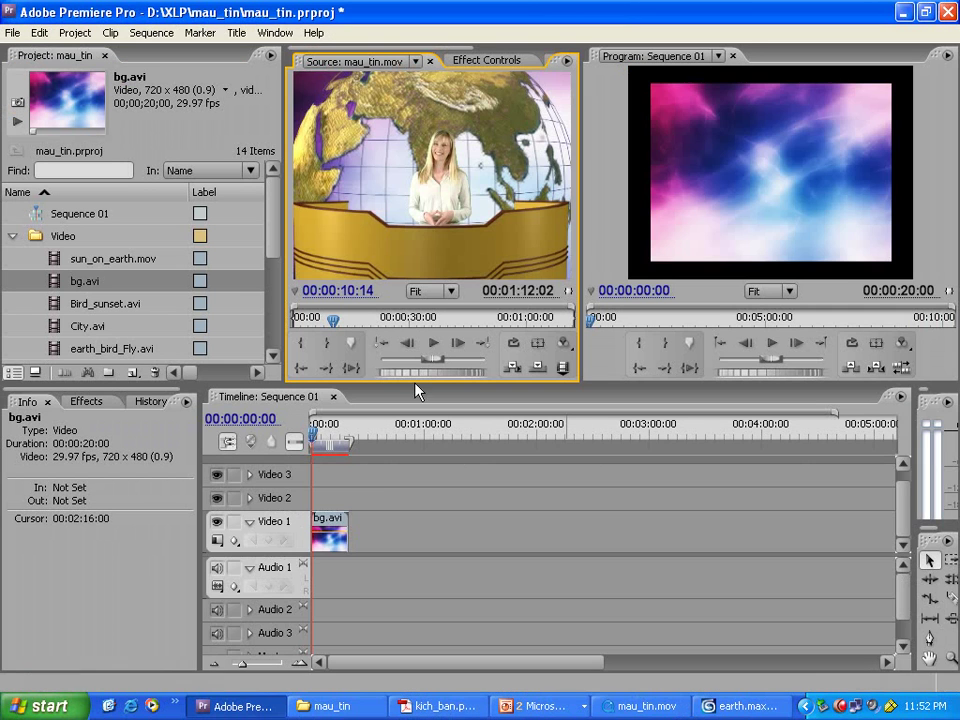
Step: Trim the end of the bg.avi clip on Video 1 to 00:00:12:00
key(=)
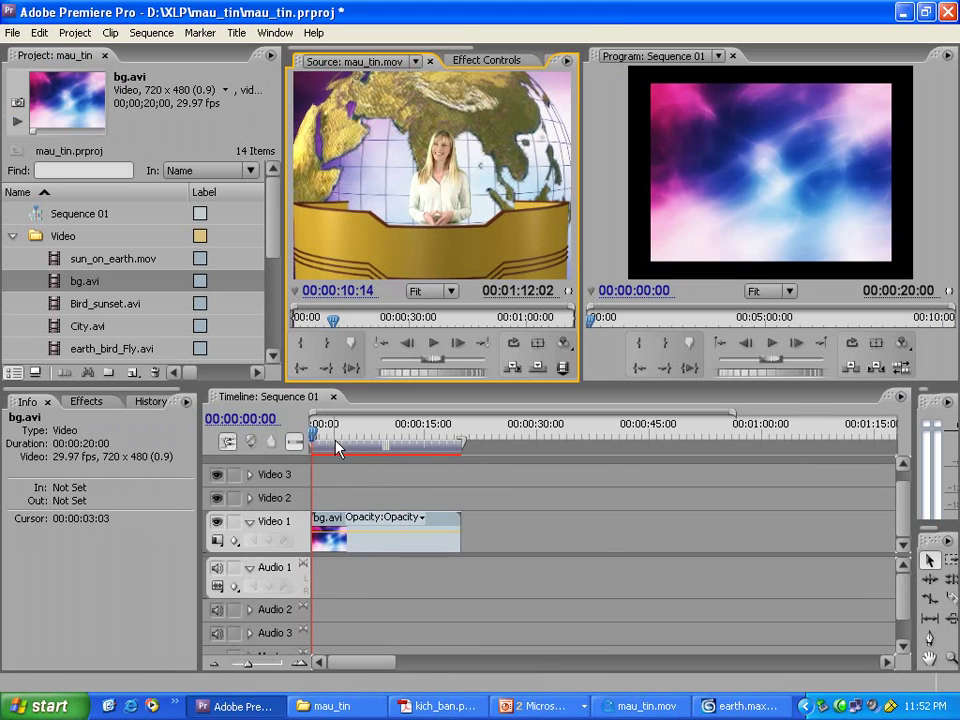
key(=)
key(=)
key(-)
drag(526, 440, 492, 437)
drag(612, 524, 491, 527)
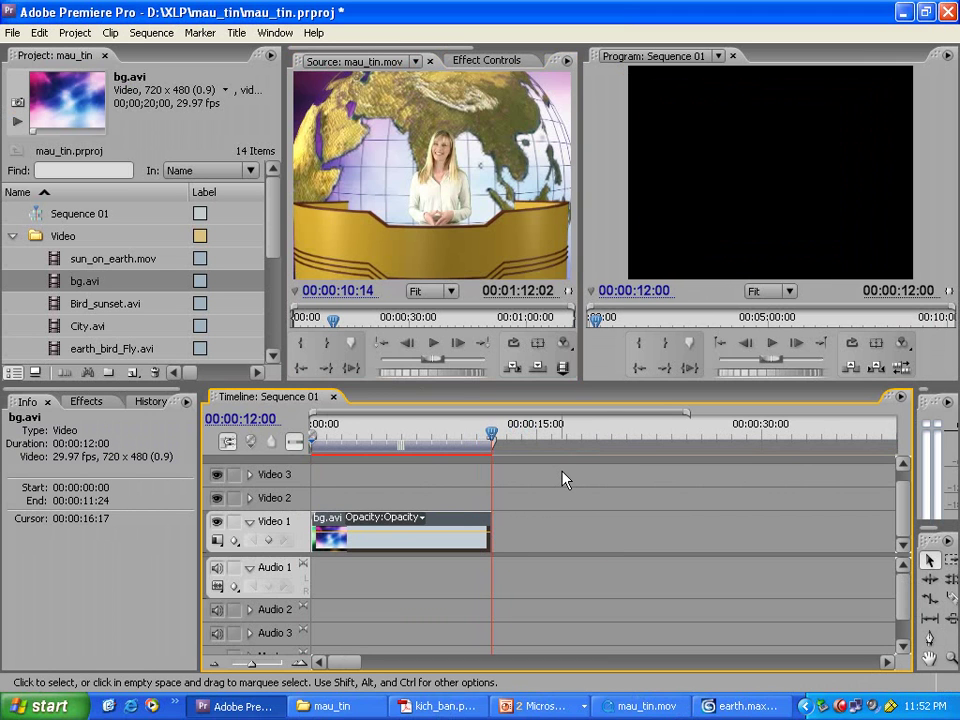
Step: Add earth0000.tga at the start of Video 2, trimmed to end at 00:00:12:00, and collapse the Video 1 track
drag(272, 246, 272, 342)
click(100, 330)
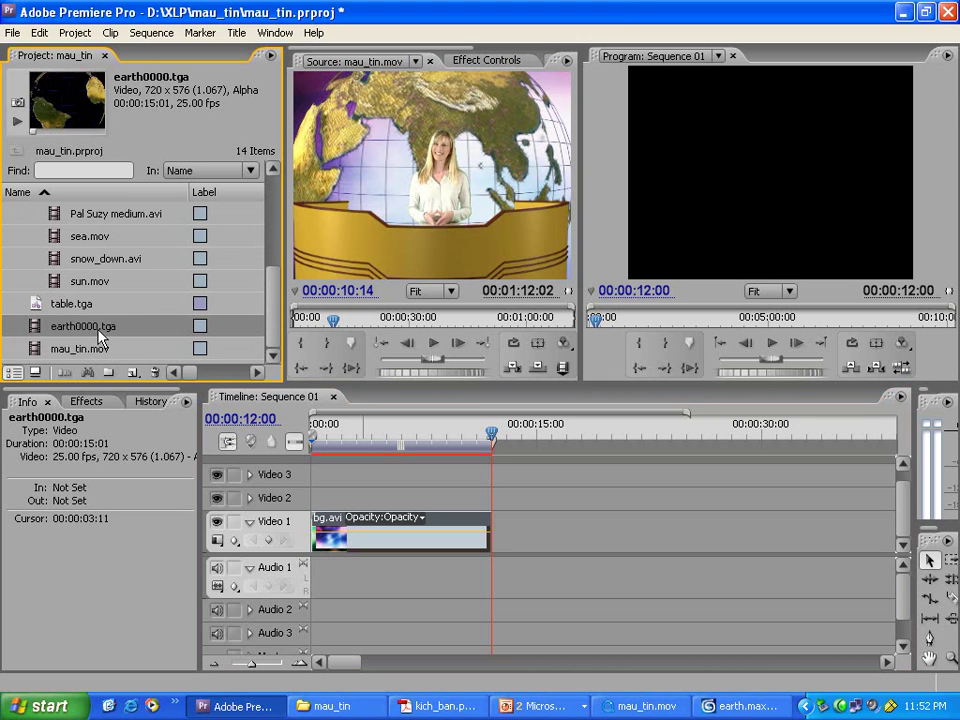
drag(35, 340, 296, 498)
drag(531, 498, 490, 497)
click(385, 440)
drag(385, 440, 432, 440)
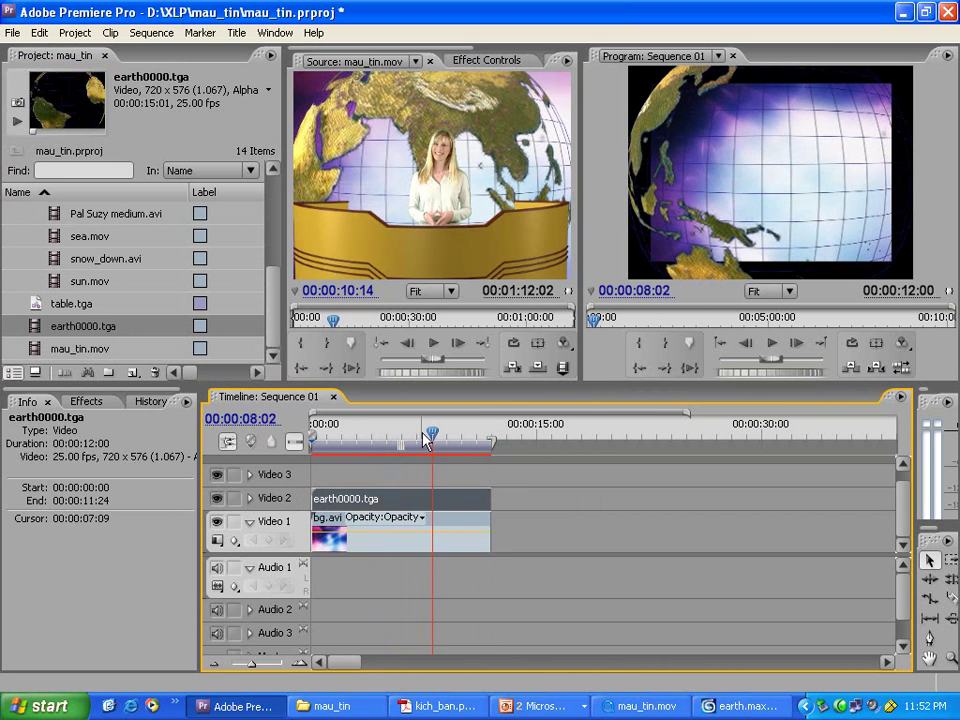
click(250, 522)
Step: Interpret the bg.avi footage in the Video bin at 25 fps, conforming its pixel aspect ratio to D1/DV PAL (1.067)
click(368, 541)
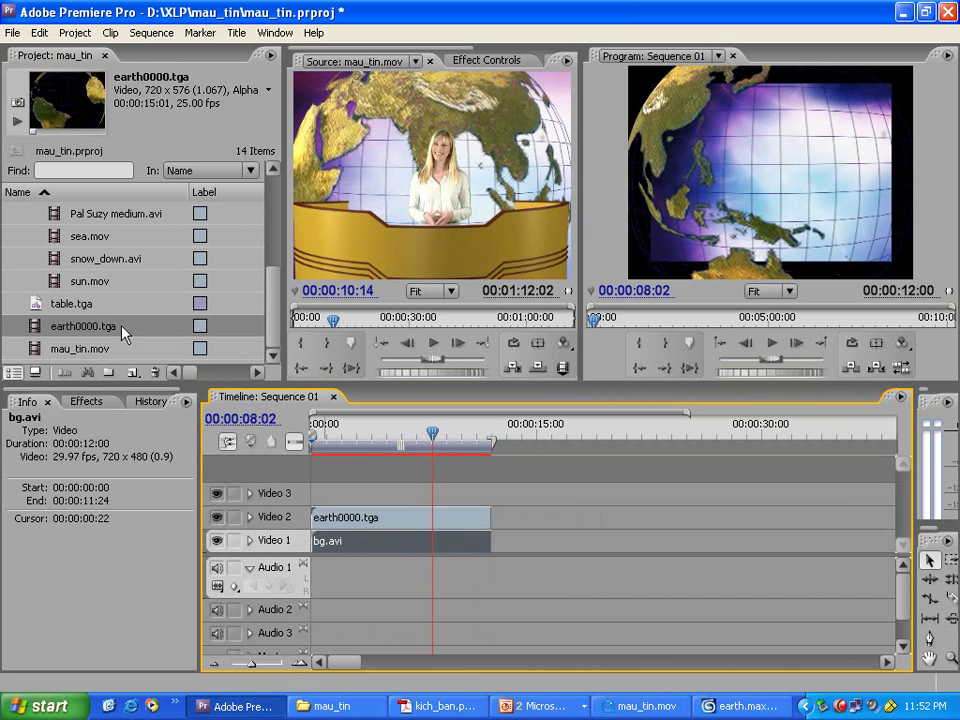
drag(275, 335, 255, 305)
click(88, 240)
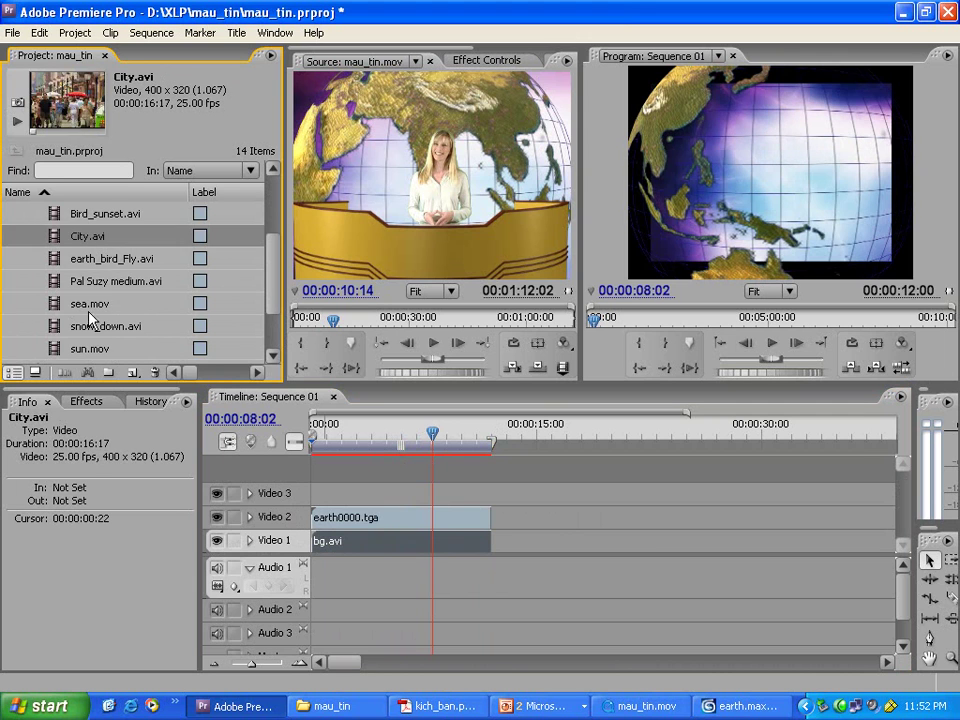
click(94, 304)
scroll(120, 288, up, 1)
click(86, 256)
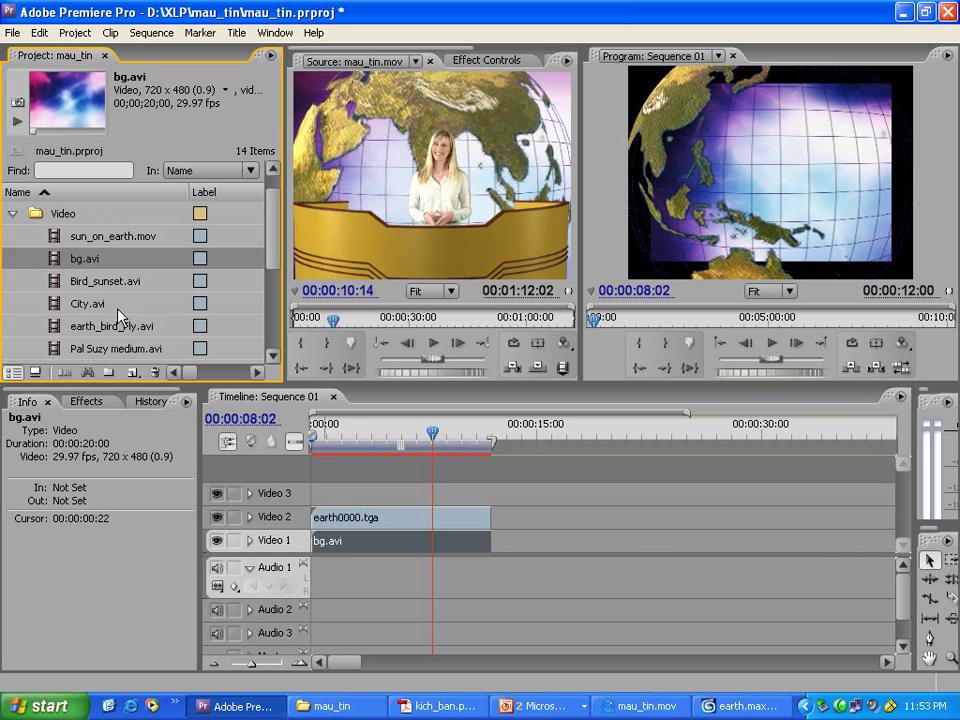
right_click(62, 262)
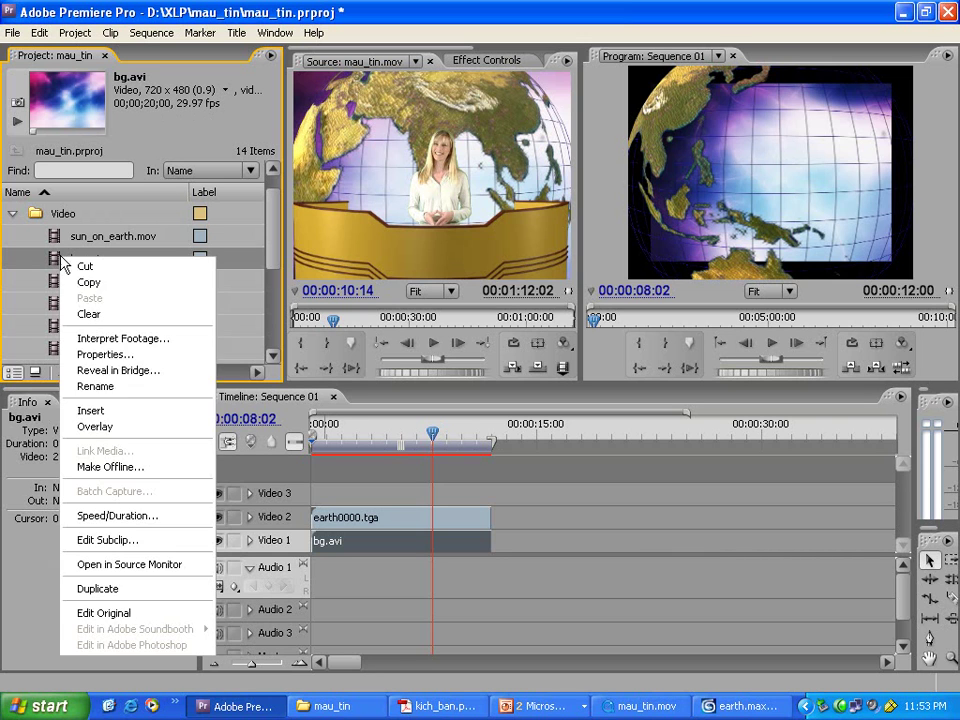
click(135, 341)
click(308, 262)
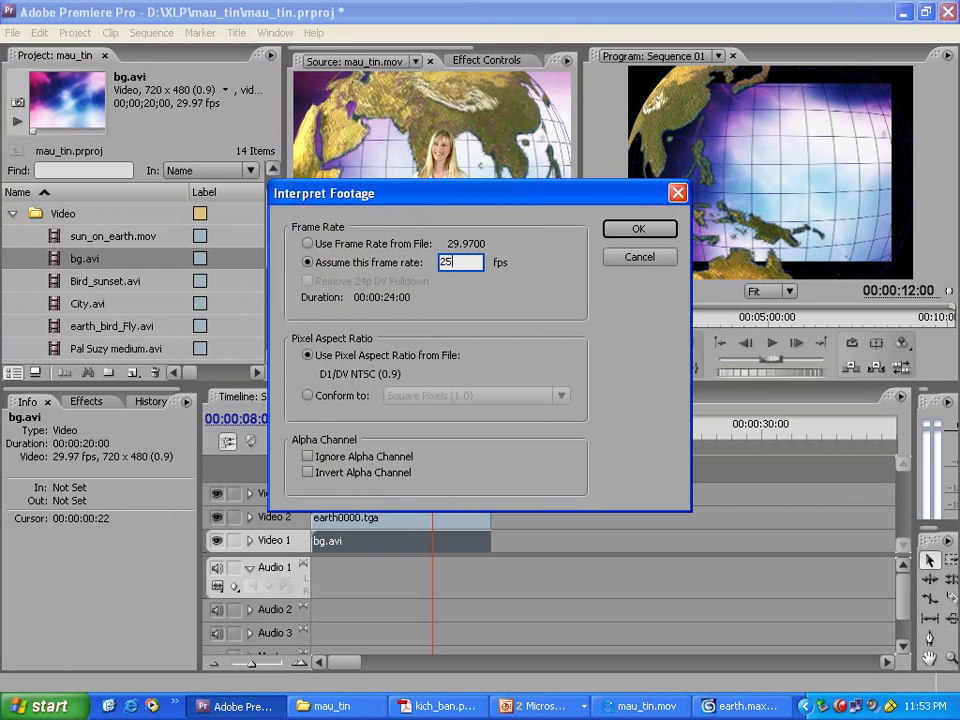
click(308, 396)
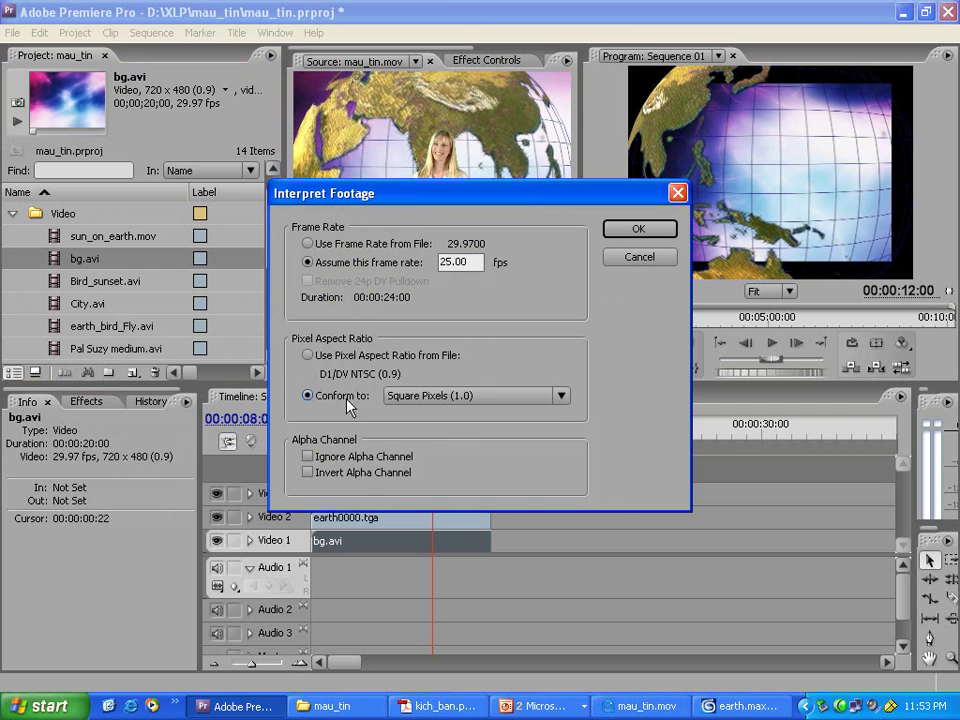
click(470, 397)
click(449, 465)
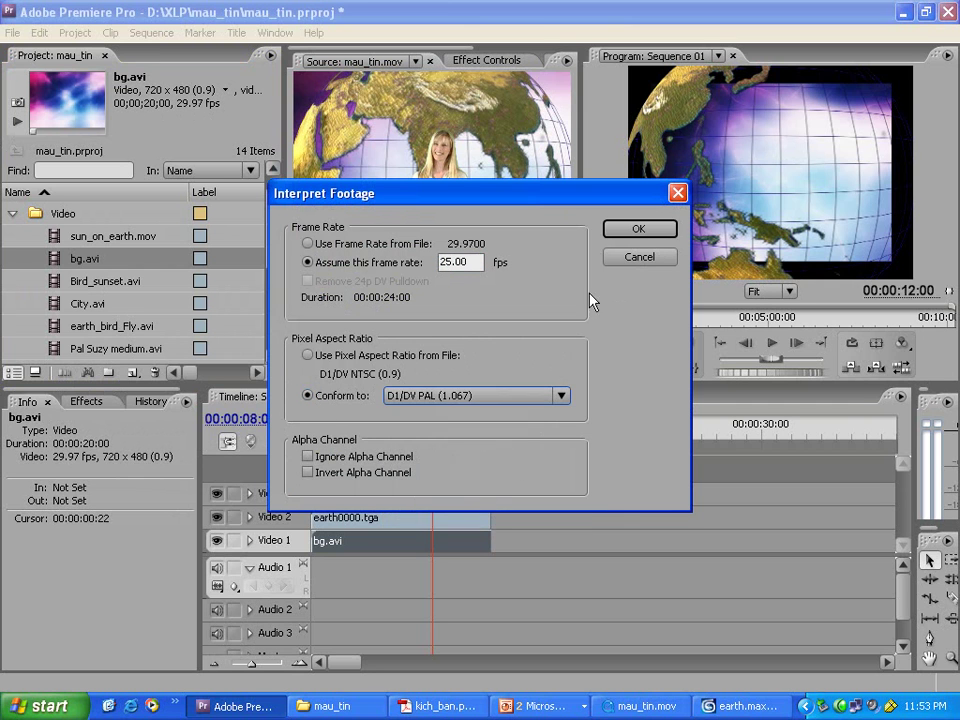
click(648, 232)
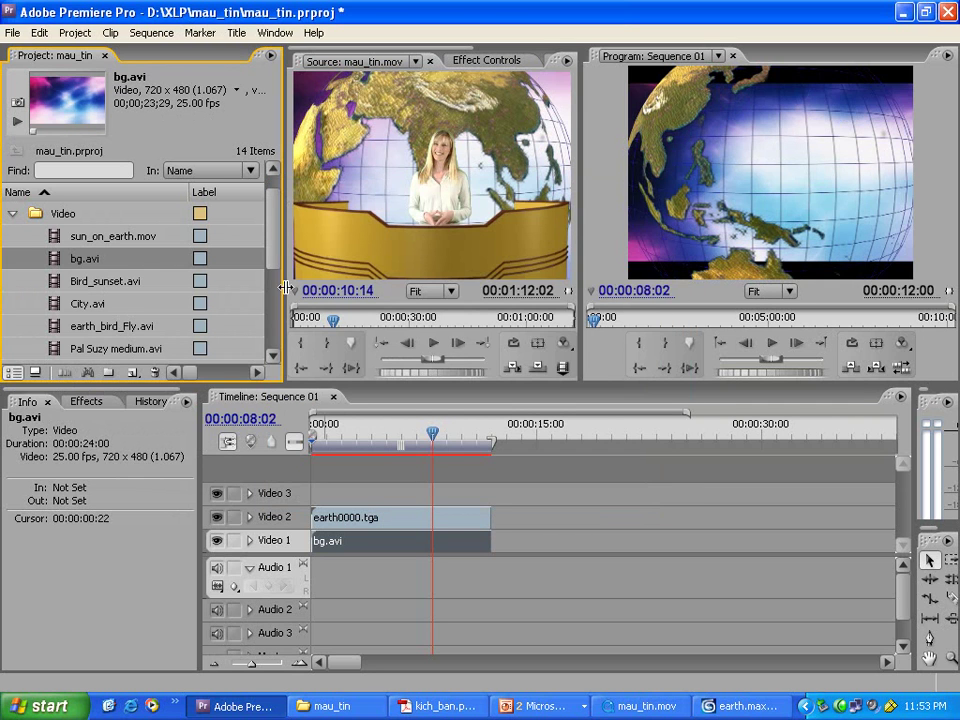
Step: Set the Motion scale of the bg.avi clip on Video 1 to 120 and check the composite across the timeline
click(355, 541)
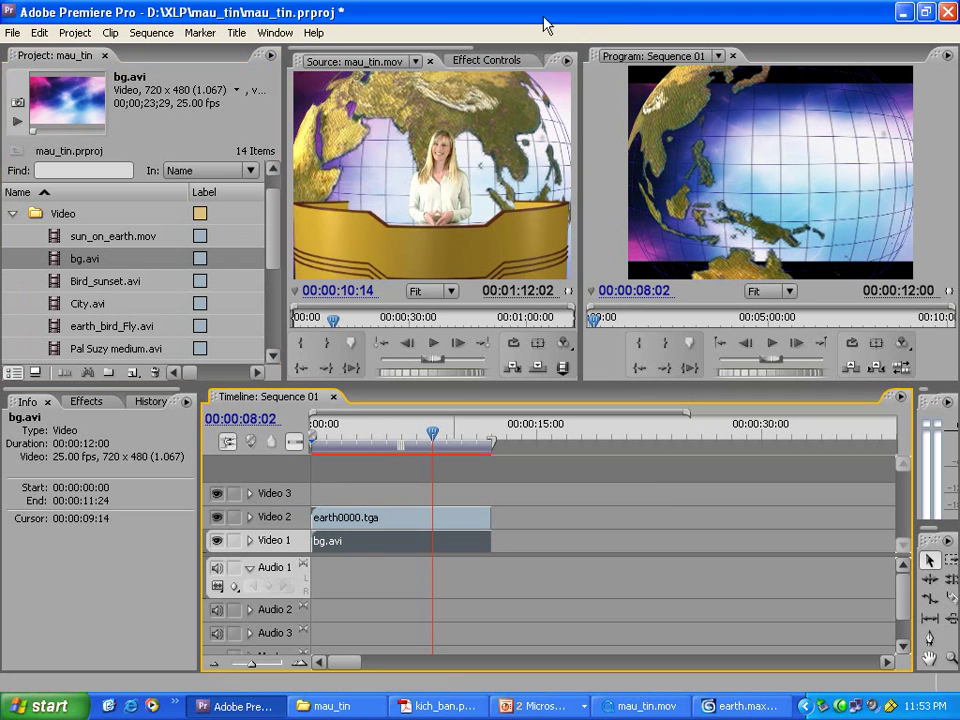
click(487, 60)
click(296, 128)
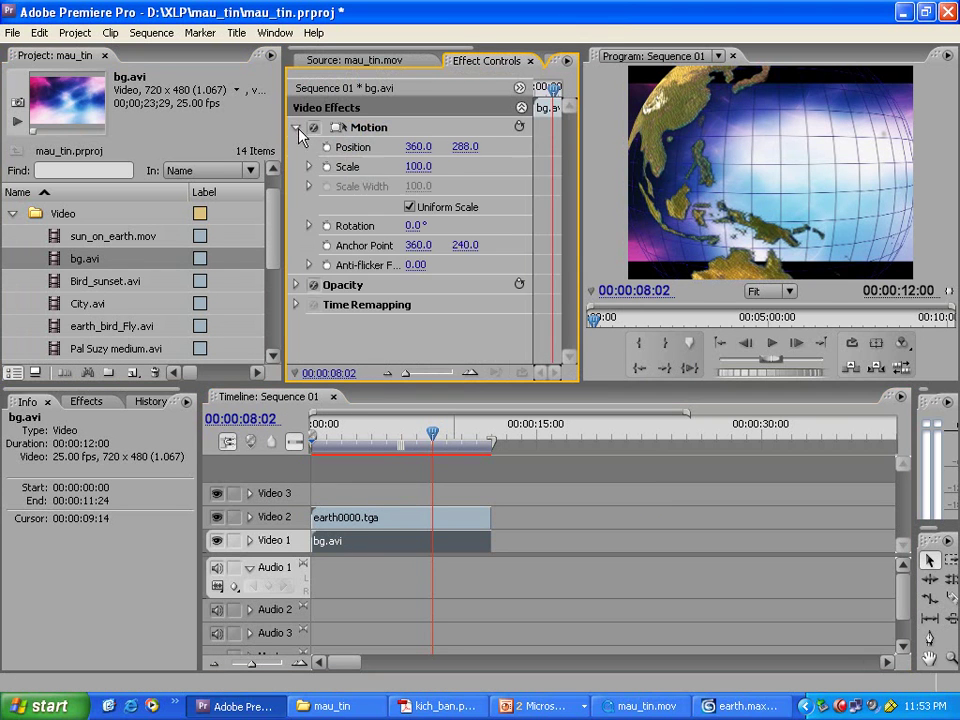
mouse_move(418, 168)
mouse_down()
mouse_move(450, 168)
mouse_move(418, 168)
mouse_up()
click(418, 168)
text(120)
key(Return)
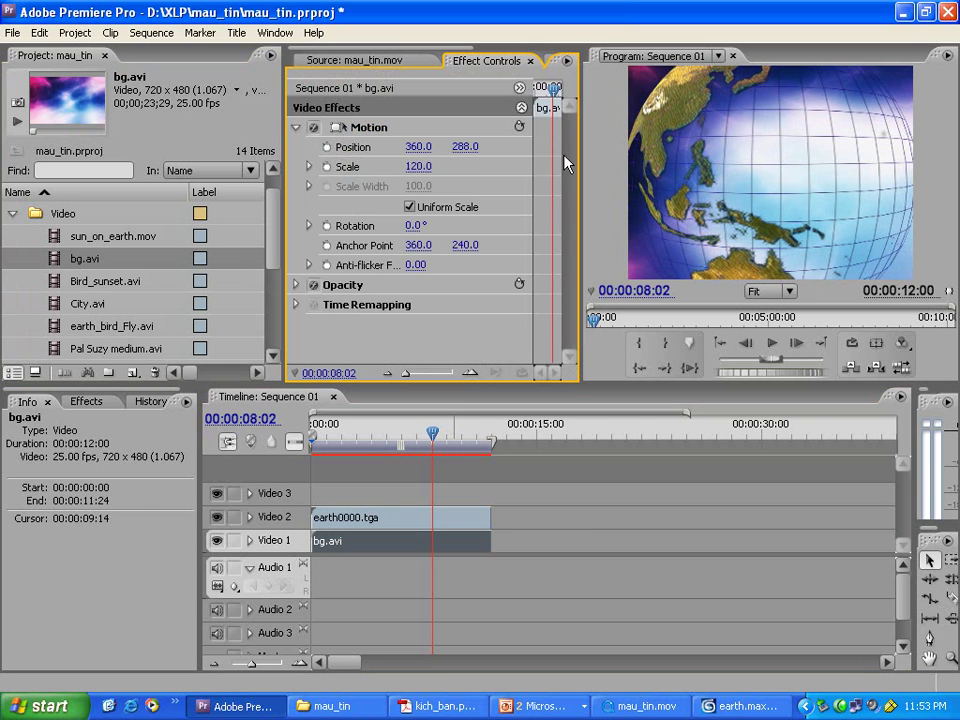
drag(369, 443, 428, 438)
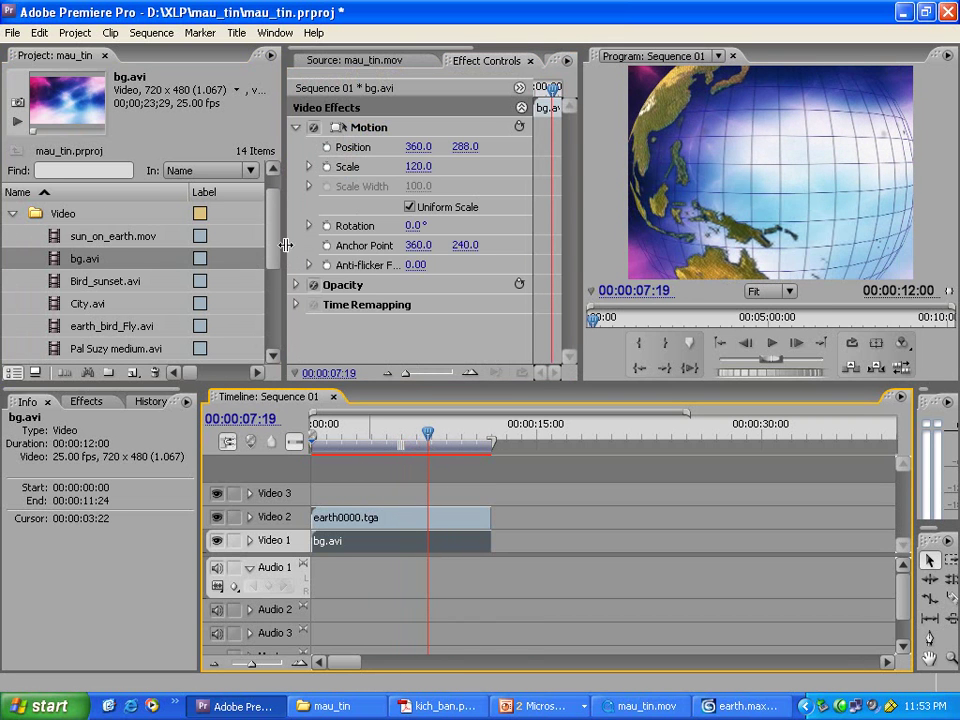
Step: Add Pal Suzy medium.avi at the start of Video 3 and trim it to end at 00:00:12:00
scroll(280, 280, down, 1)
scroll(282, 285, down, 1)
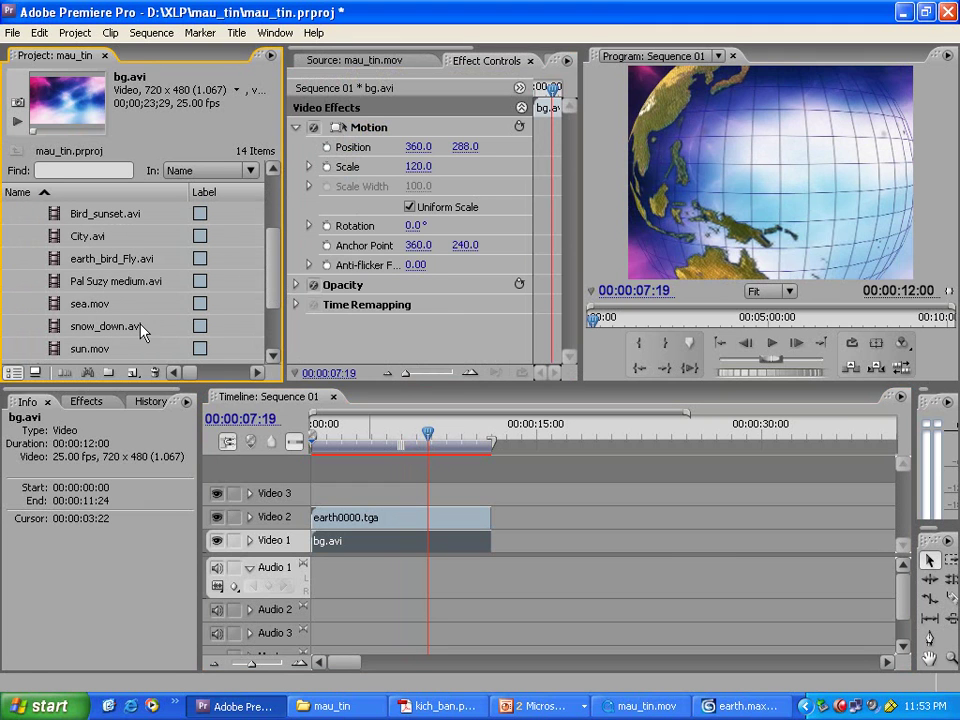
click(104, 281)
drag(54, 288, 315, 494)
drag(497, 495, 491, 495)
drag(428, 439, 413, 440)
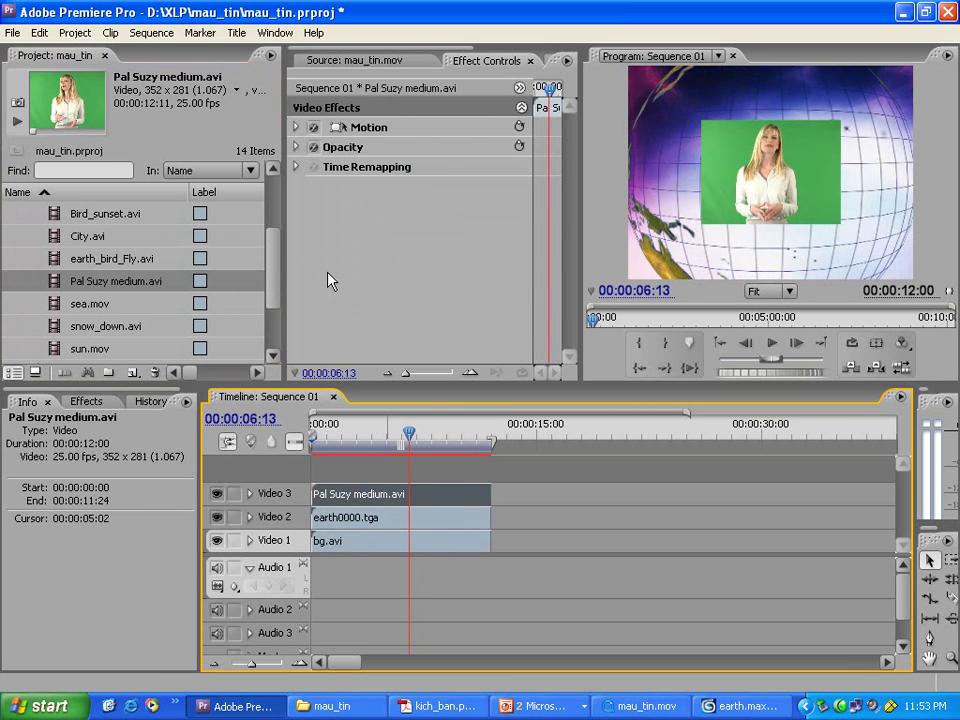
Step: Apply the Chroma Key effect to the Pal Suzy medium.avi clip on Video 3 and expand its settings
click(352, 516)
click(449, 494)
click(89, 403)
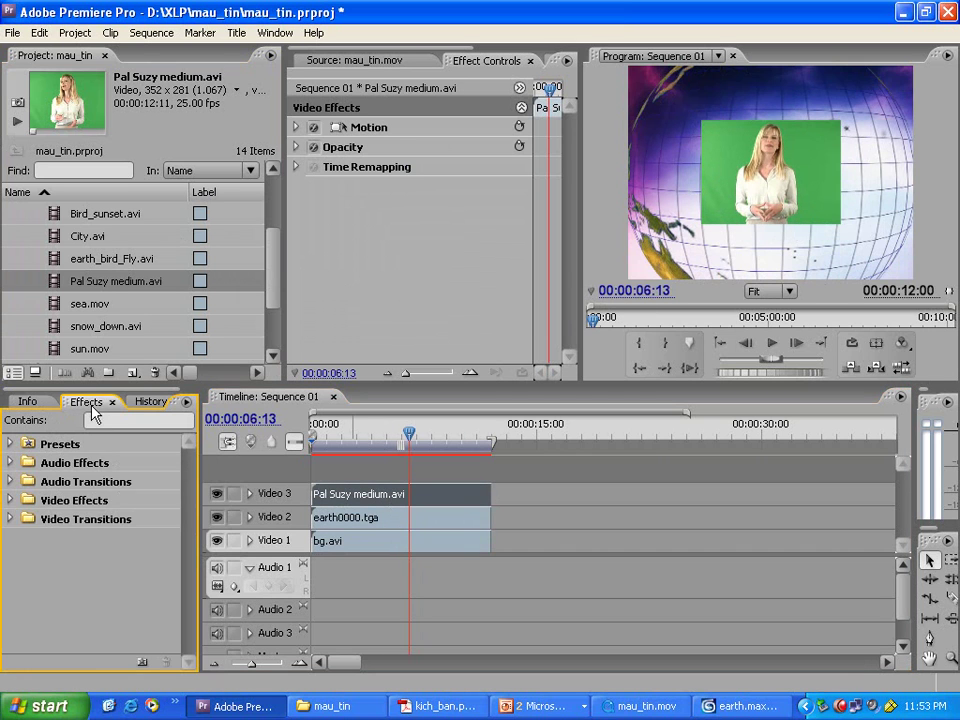
click(9, 502)
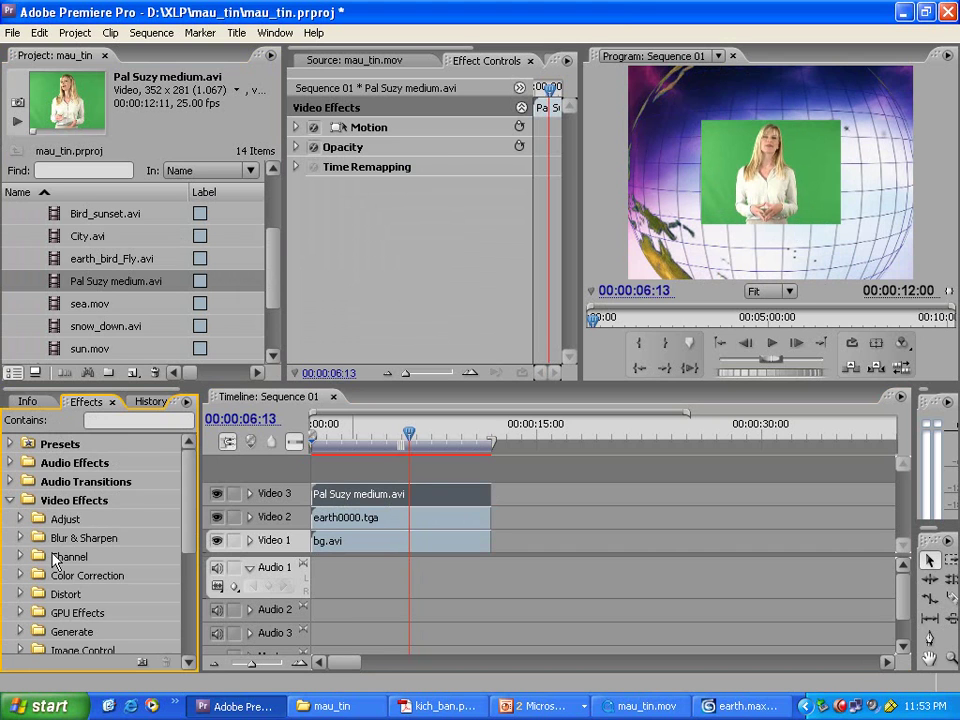
scroll(50, 560, down, 3)
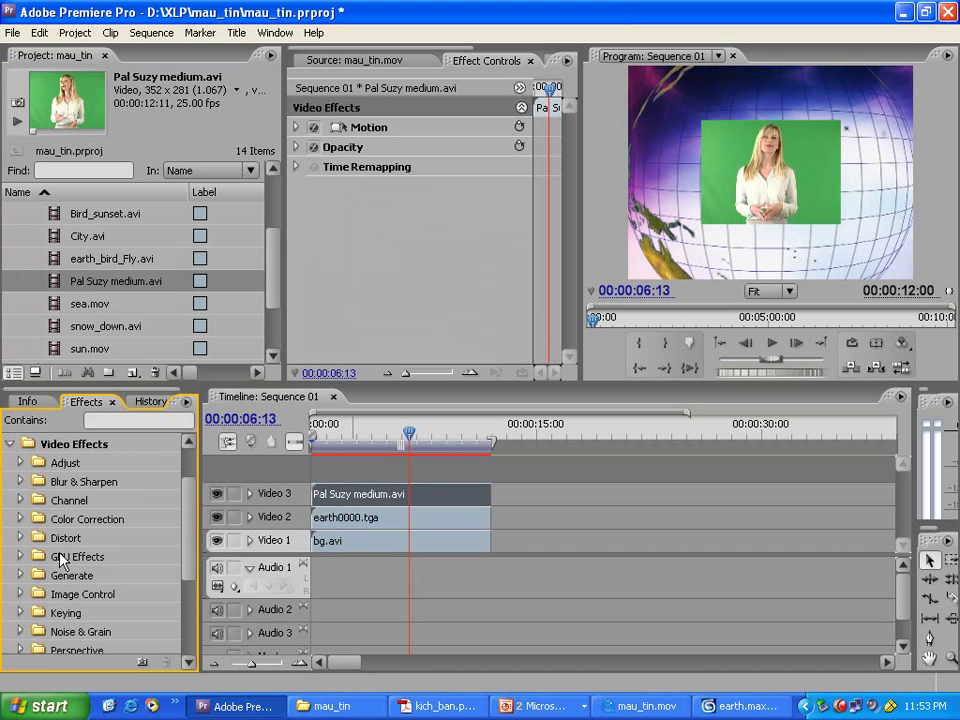
click(21, 613)
scroll(60, 620, down, 2)
drag(65, 597, 447, 503)
click(296, 187)
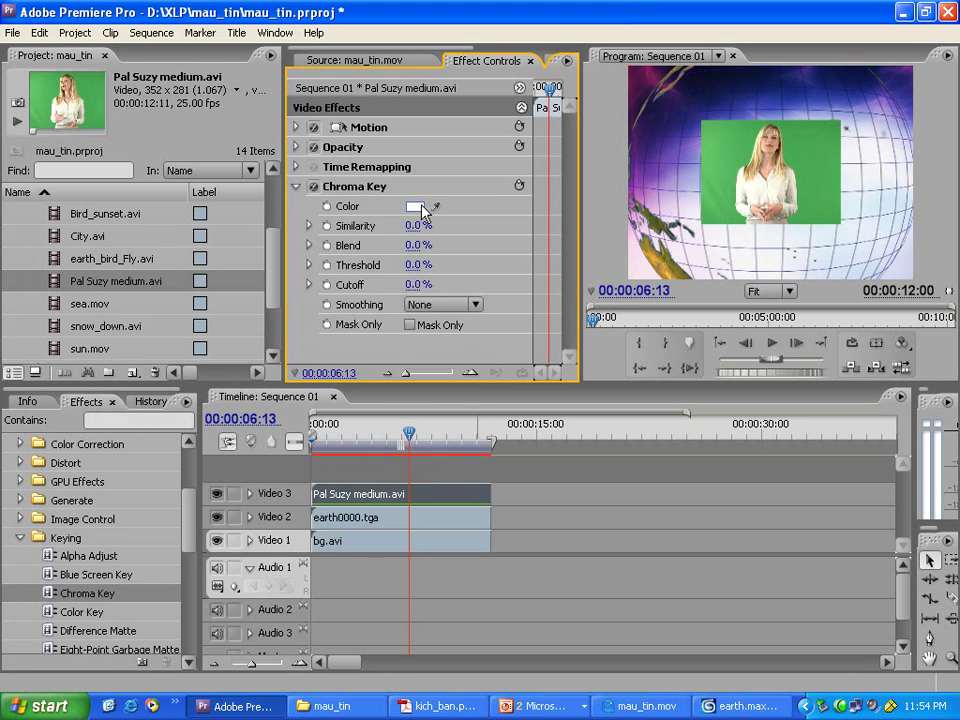
Step: Sample the presenter's green background as the key color and set Similarity to 24% and Blend to 16%
drag(435, 206, 747, 150)
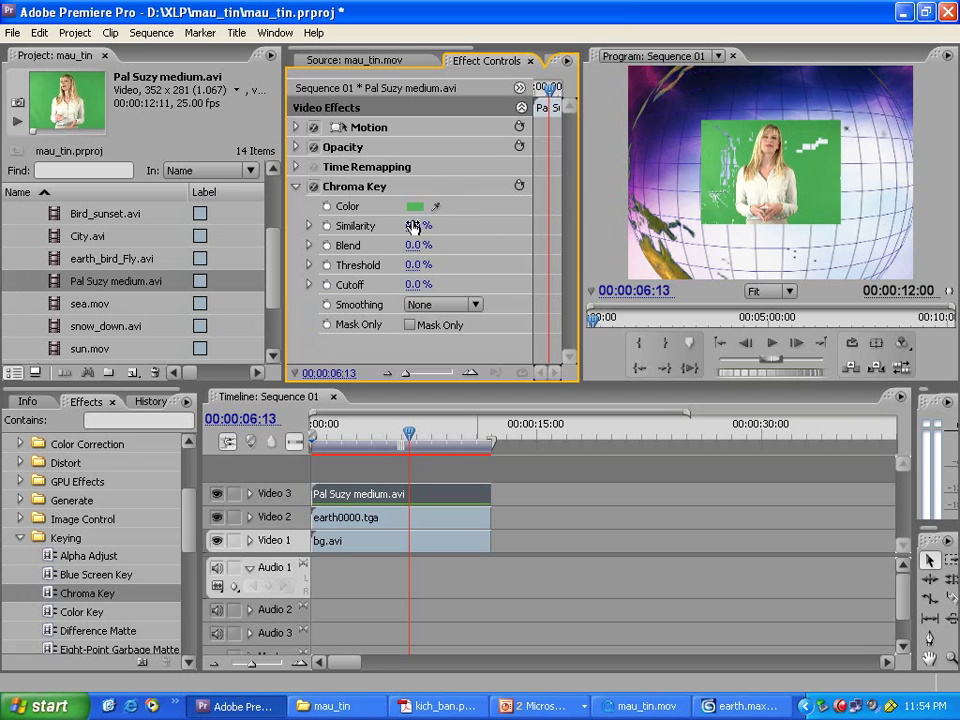
drag(413, 226, 425, 226)
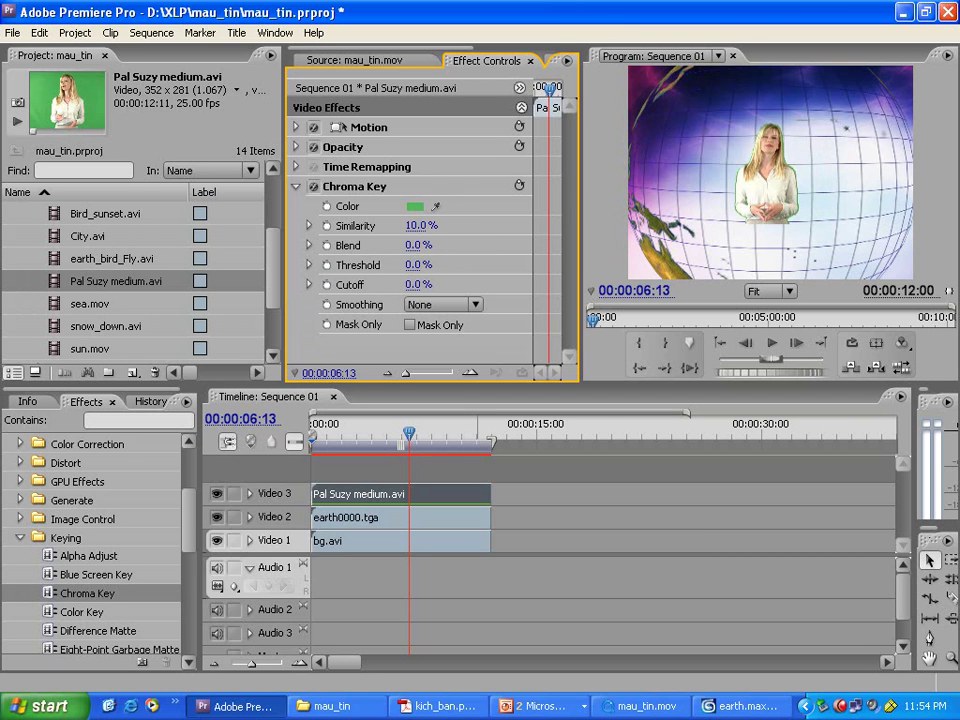
drag(421, 226, 433, 246)
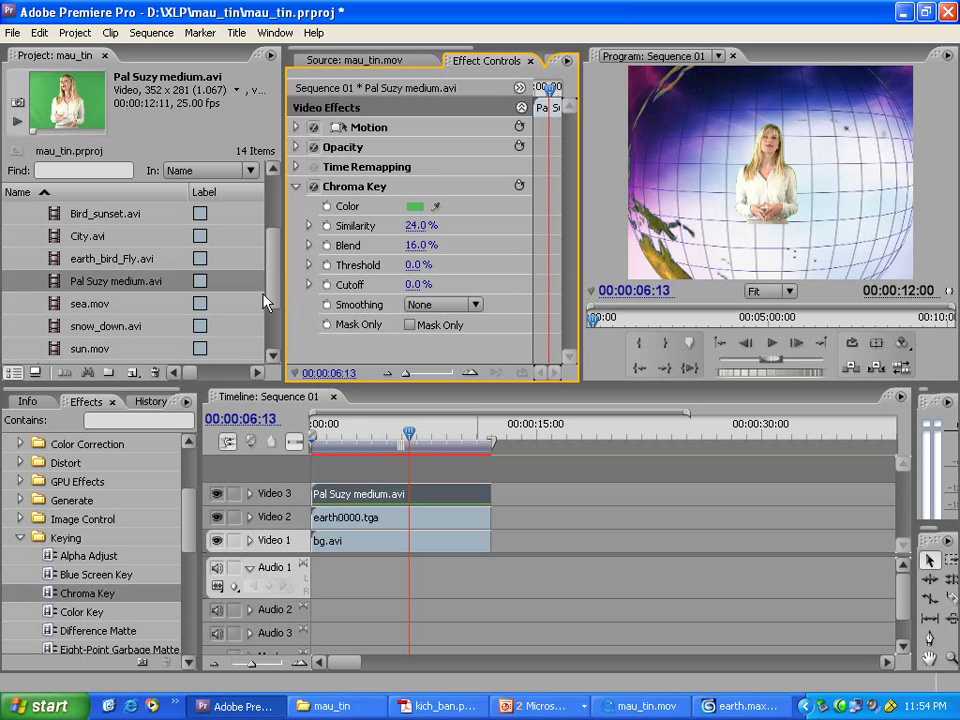
Step: Add table.tga at the start of a new Video 4 track, ending at 00:00:12:00, and lower it in the frame to position 355.3, 406.7
drag(265, 300, 275, 337)
click(60, 305)
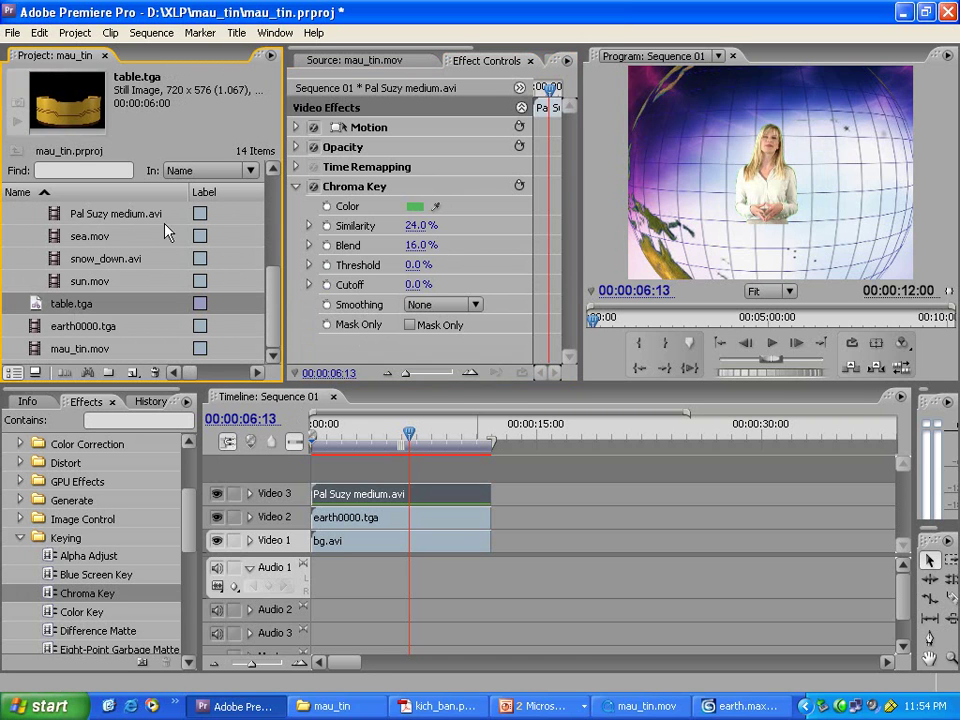
drag(60, 303, 491, 470)
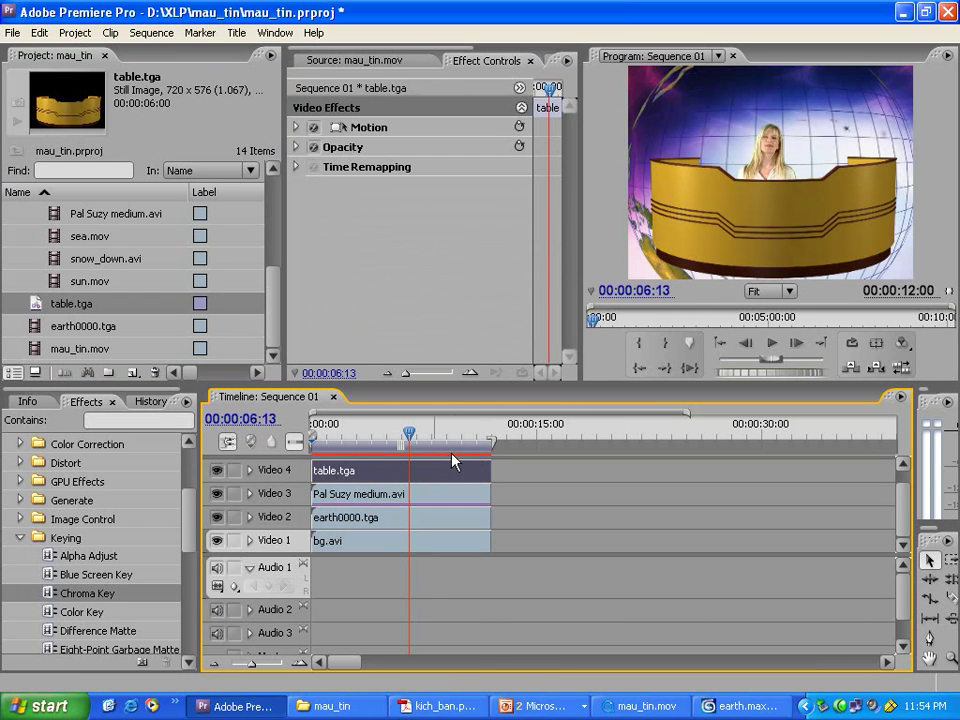
click(799, 214)
drag(798, 214, 796, 253)
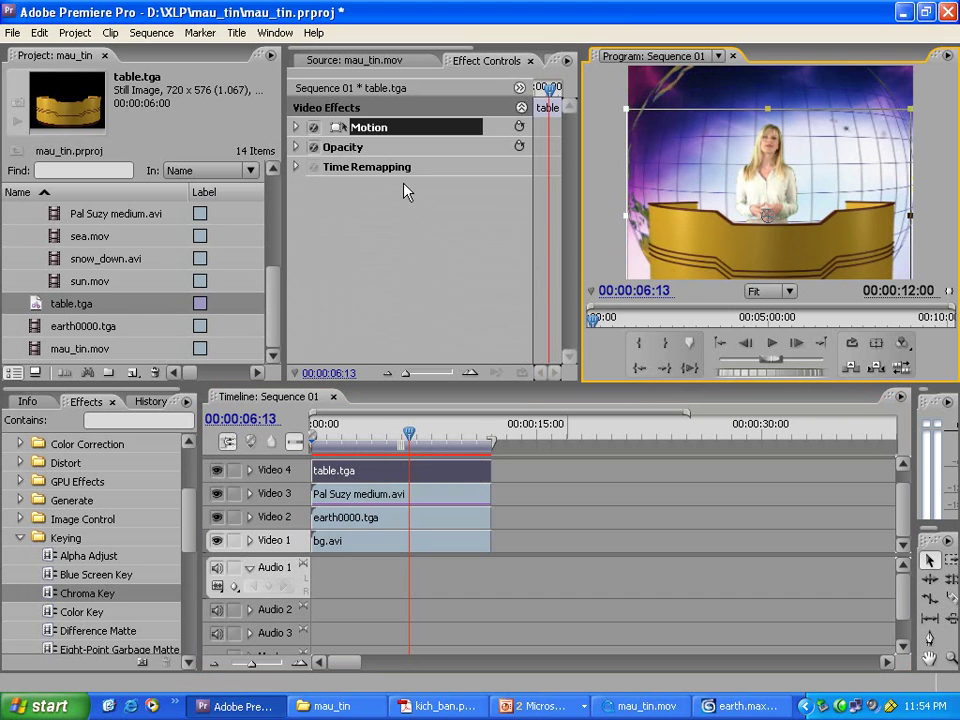
Step: Turn off Uniform Scale for table.tga, set Scale Height to 96 and Scale Width to 115, and check the composite along the timeline
click(295, 128)
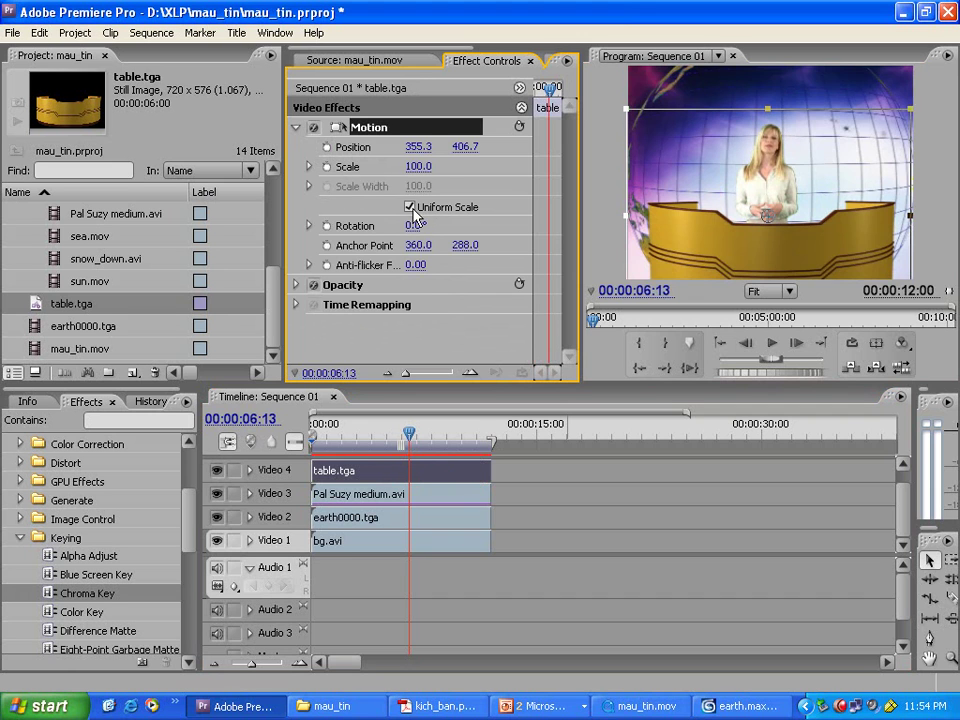
click(410, 208)
drag(416, 167, 433, 186)
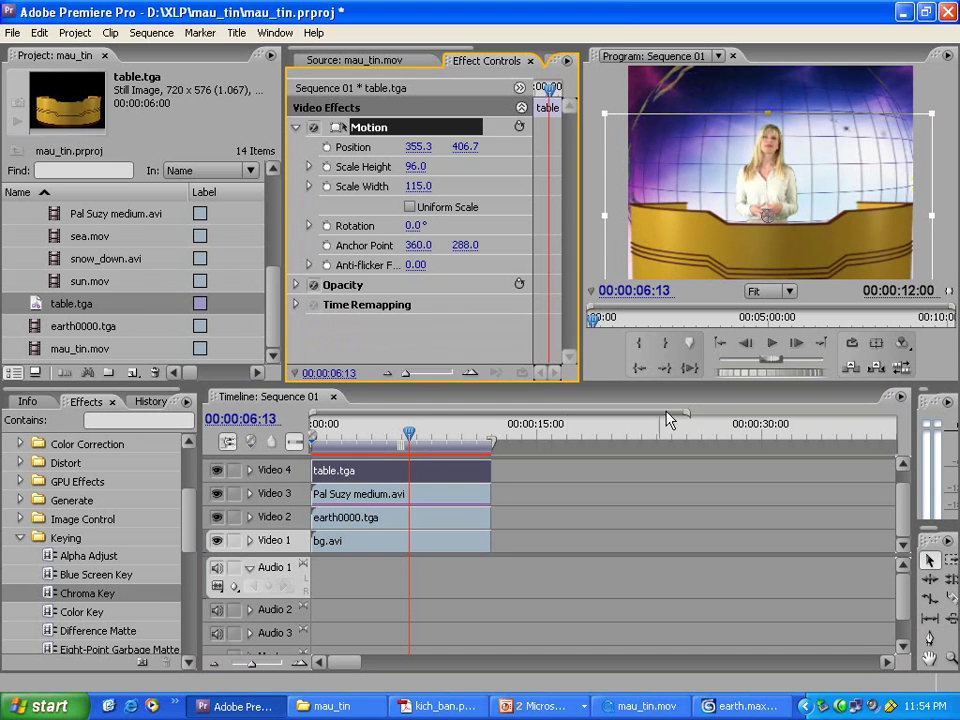
click(383, 440)
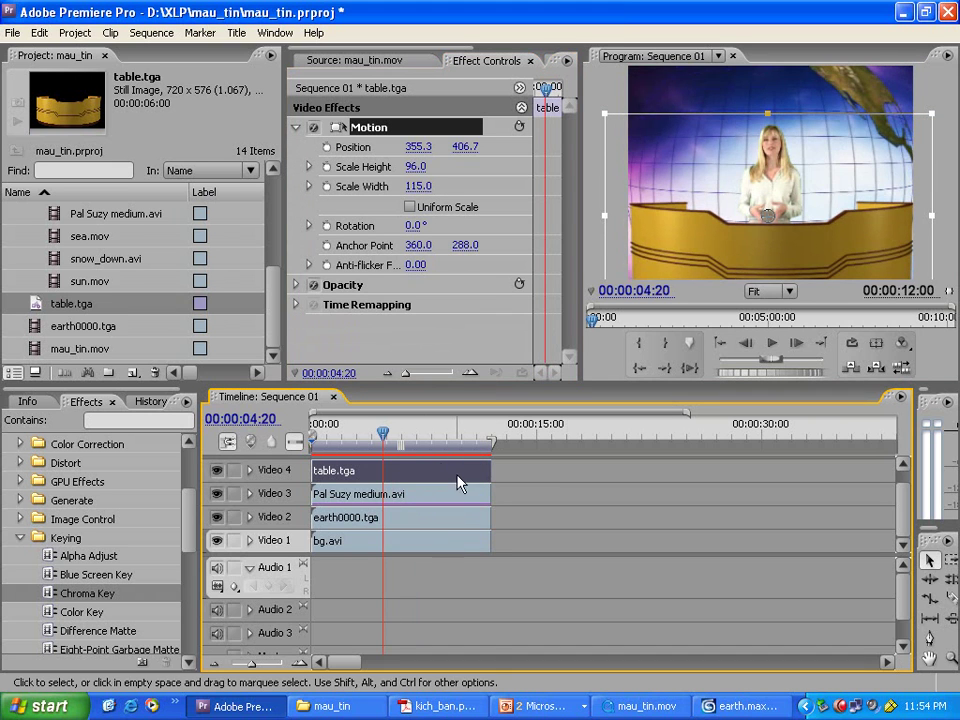
click(347, 437)
drag(347, 440, 321, 440)
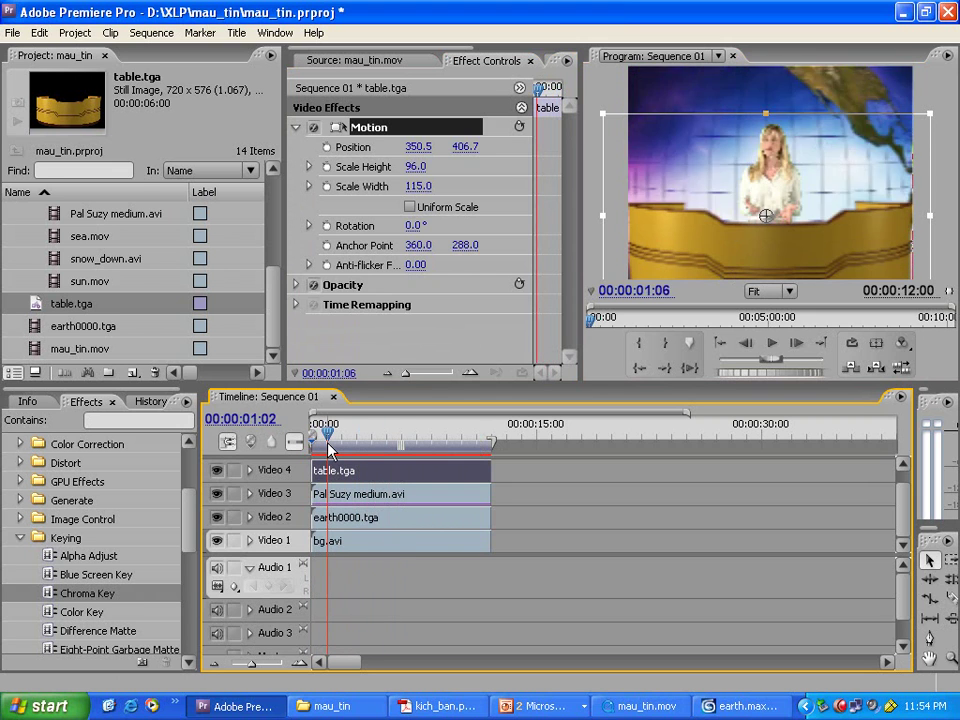
Step: Collapse the Video bin and create a new sequence named phim_chinh
drag(270, 282, 280, 212)
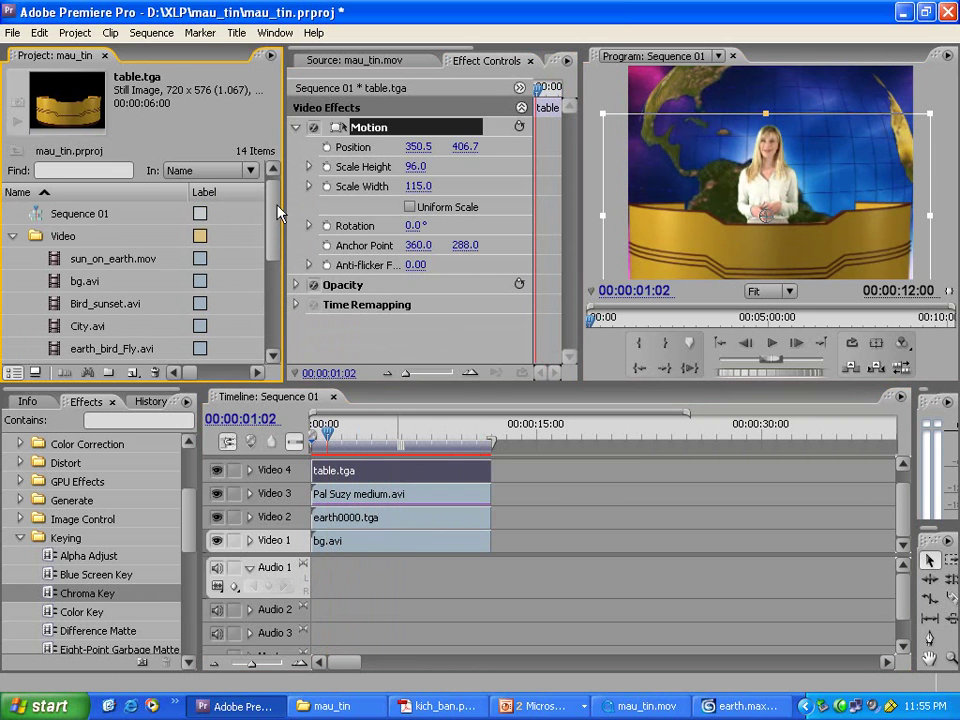
click(13, 236)
right_click(110, 340)
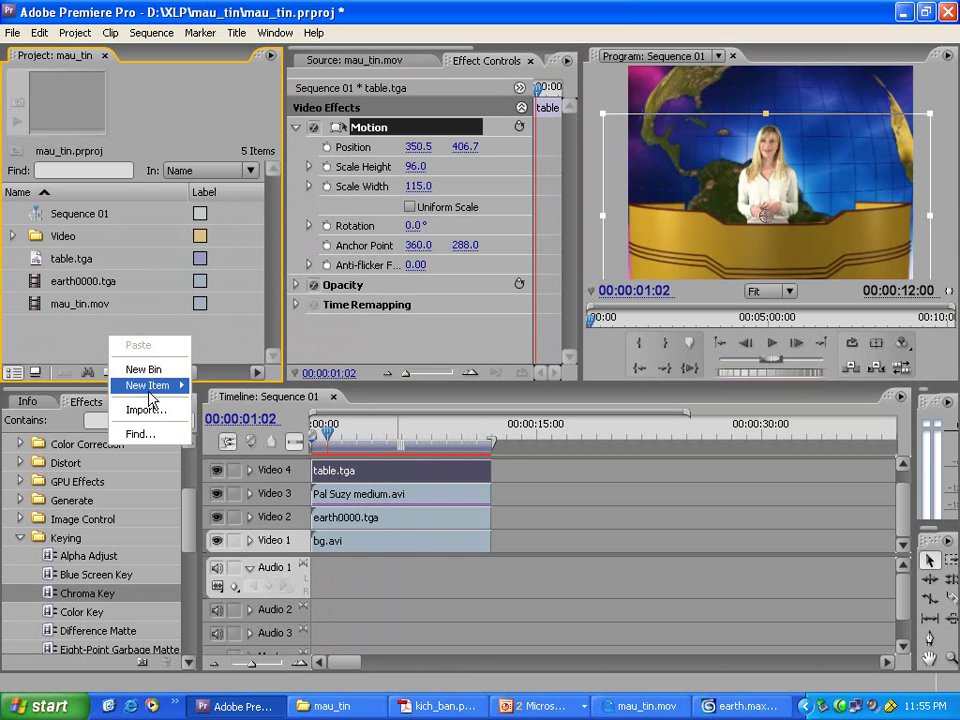
mouse_move(160, 388)
click(255, 388)
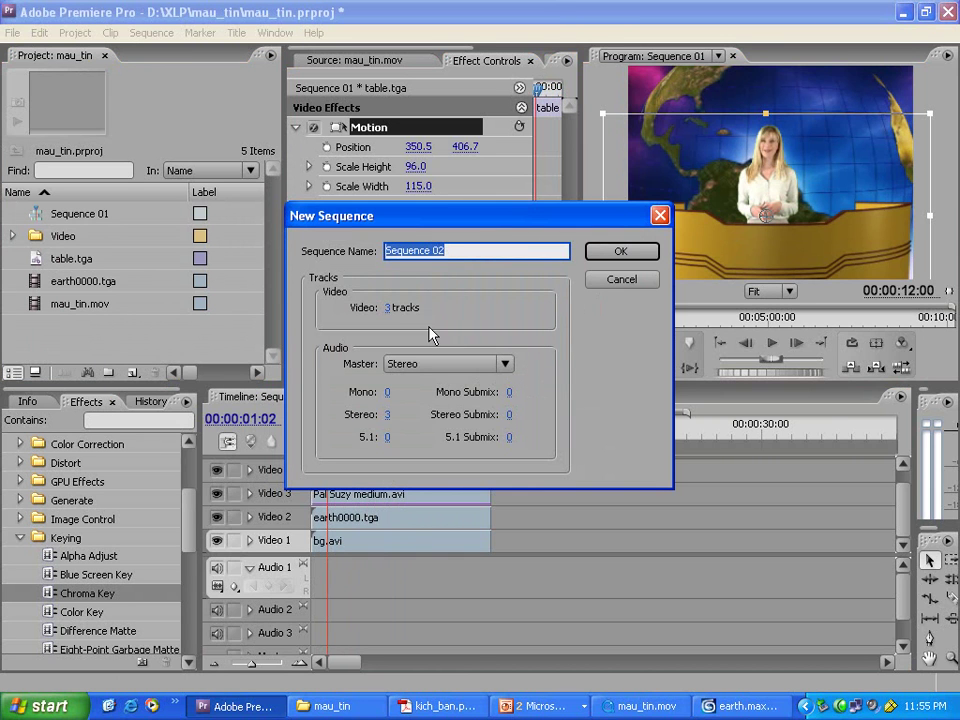
text(ph)
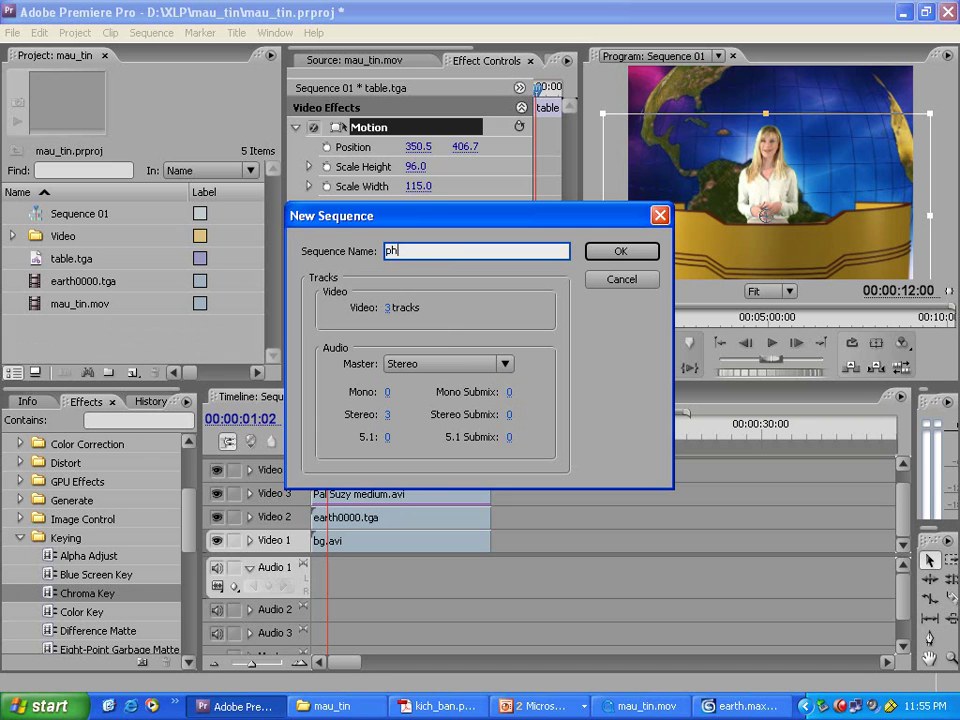
text(im_chinh)
key(Return)
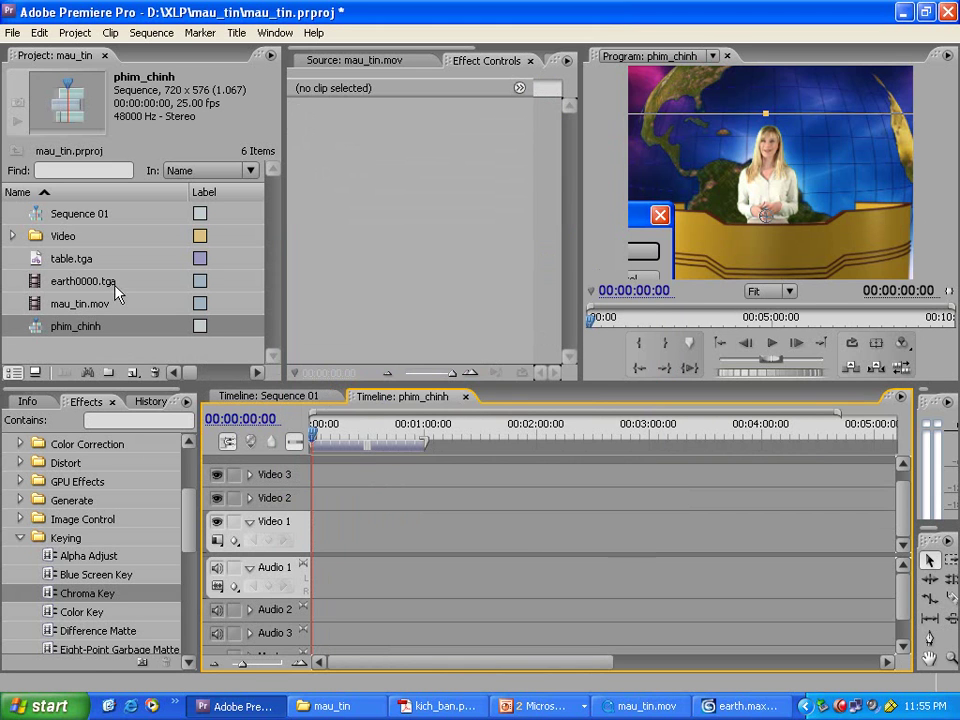
Step: Rename Sequence 01 as canh 1 in the project
click(85, 216)
click(80, 213)
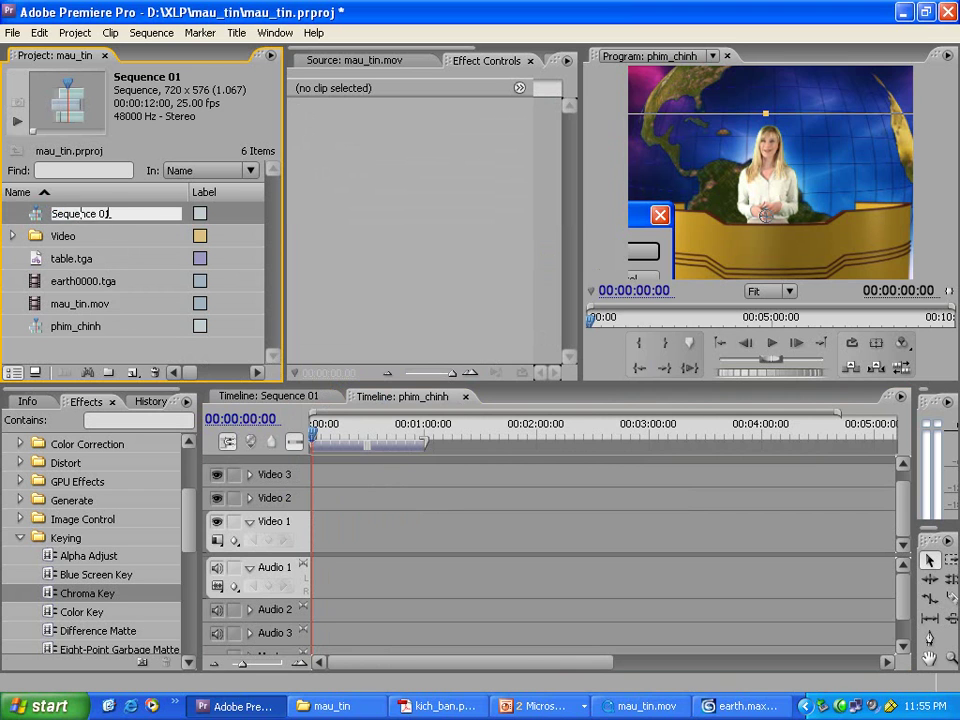
text(canh 1)
key(Return)
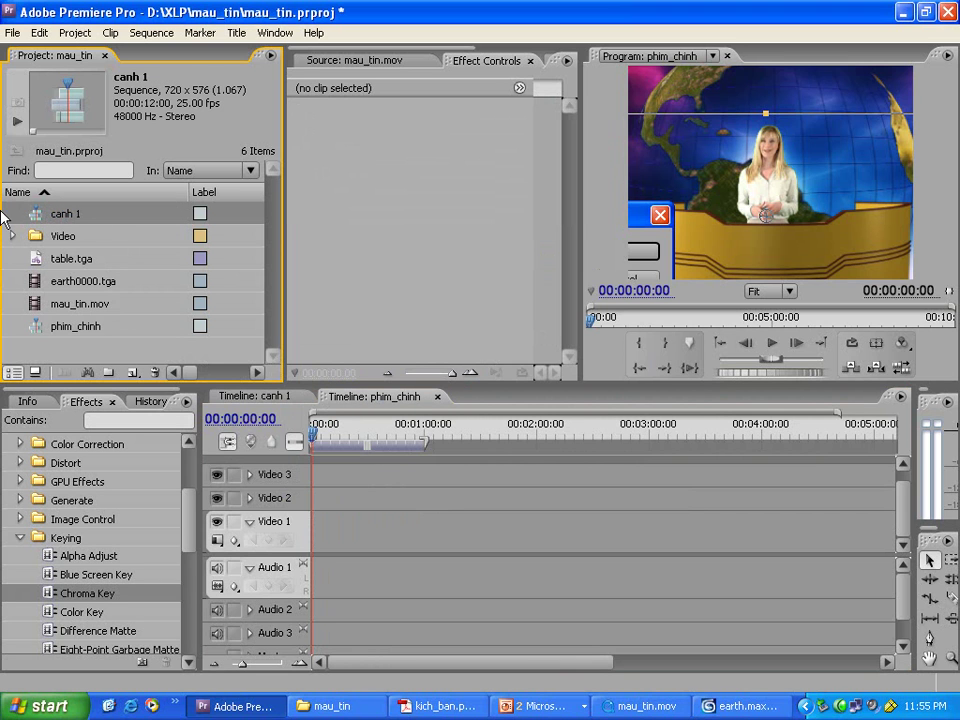
Step: Nest the canh 1 sequence at the start of Video 1 in the phim_chinh timeline and preview its opening
drag(34, 214, 318, 525)
key(=)
key(=)
mouse_move(320, 447)
mouse_down()
mouse_move(407, 450)
mouse_move(311, 448)
mouse_up()
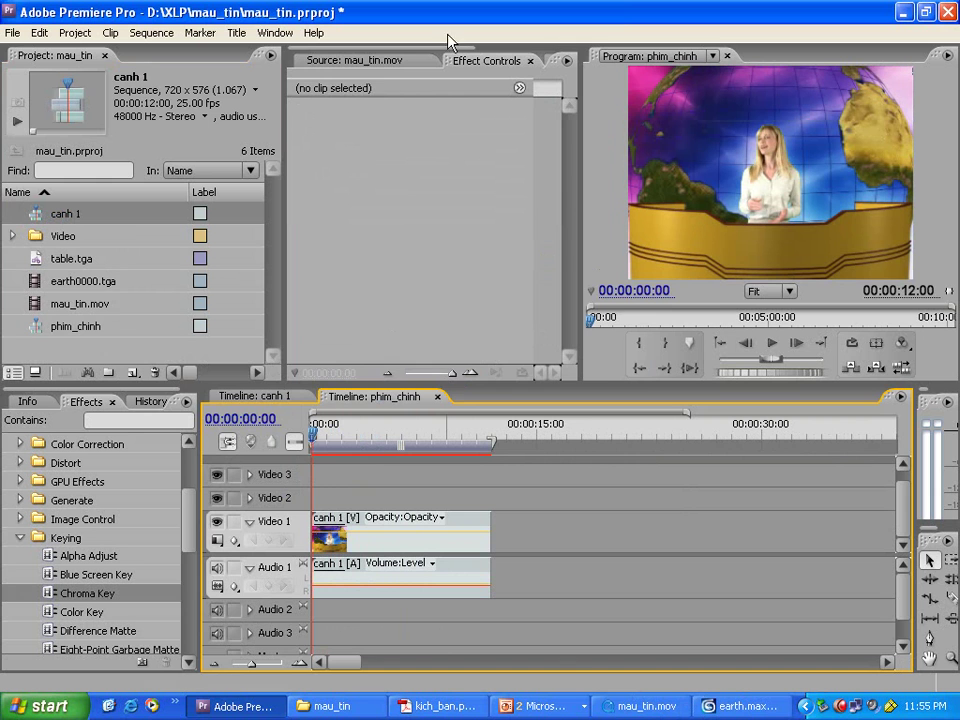
Step: Check the fade in mau_tin.mov, then fade in the canh 1 clip with opacity keyframes at its start and at 00:00:01:01
click(352, 60)
mouse_move(336, 318)
mouse_down()
mouse_move(279, 326)
mouse_move(341, 321)
mouse_up()
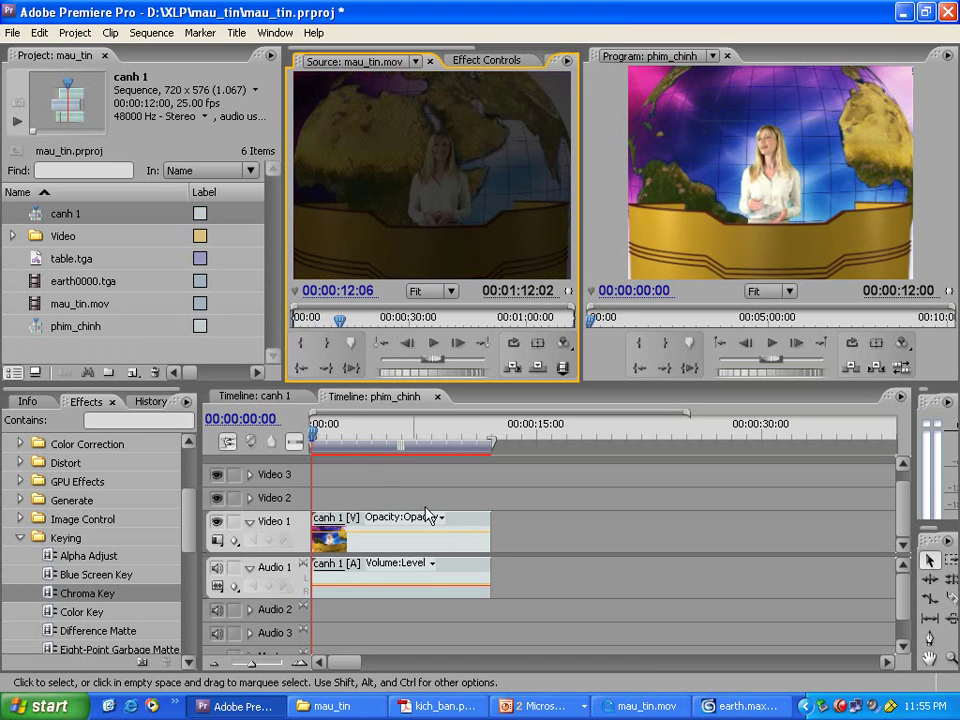
click(347, 445)
key(=)
mouse_move(362, 440)
mouse_down()
mouse_move(388, 440)
mouse_move(373, 440)
mouse_up()
click(480, 527)
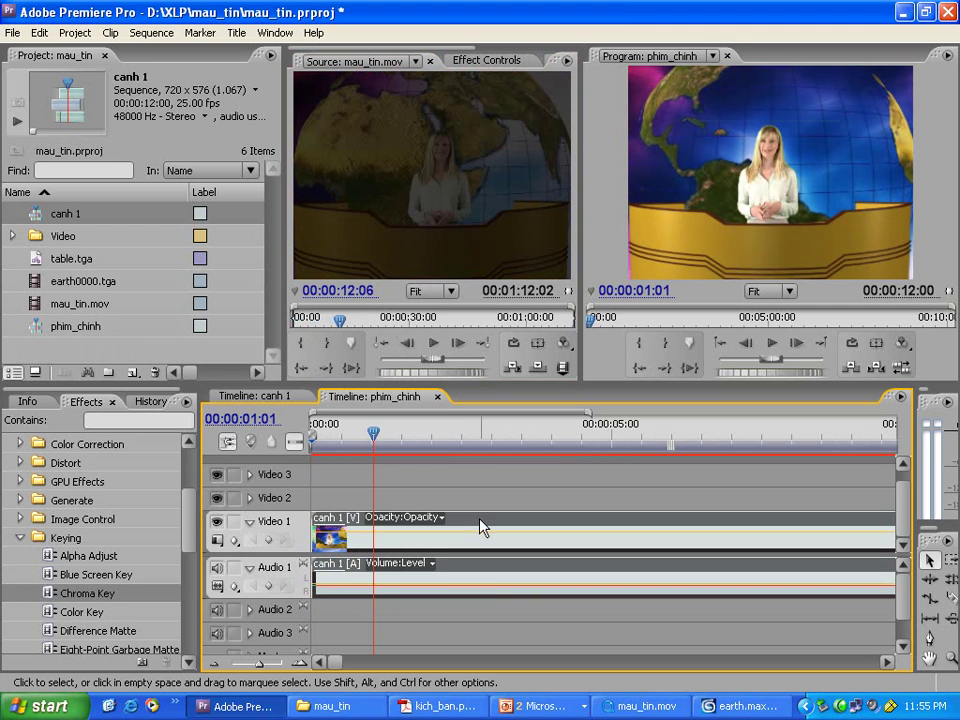
click(268, 541)
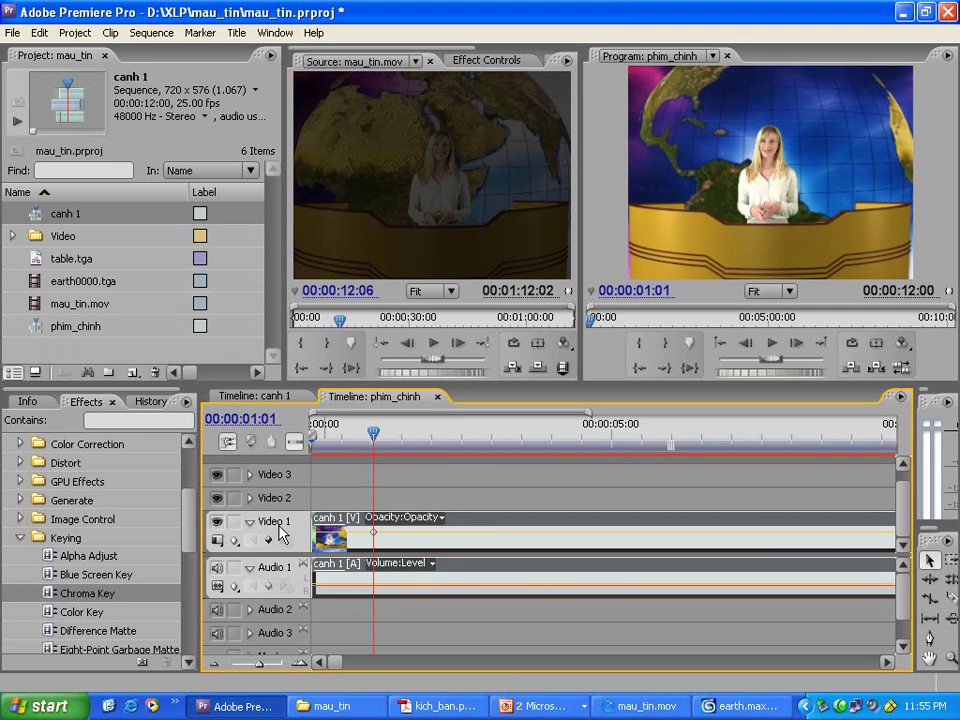
key(Home)
click(268, 541)
drag(316, 531, 317, 570)
key(ctrl+z)
Step: Fade out the canh 1 clip with opacity keyframes from 00:00:11:00 to its end, then collapse the Video 1 and Audio 1 tracks
key(minus)
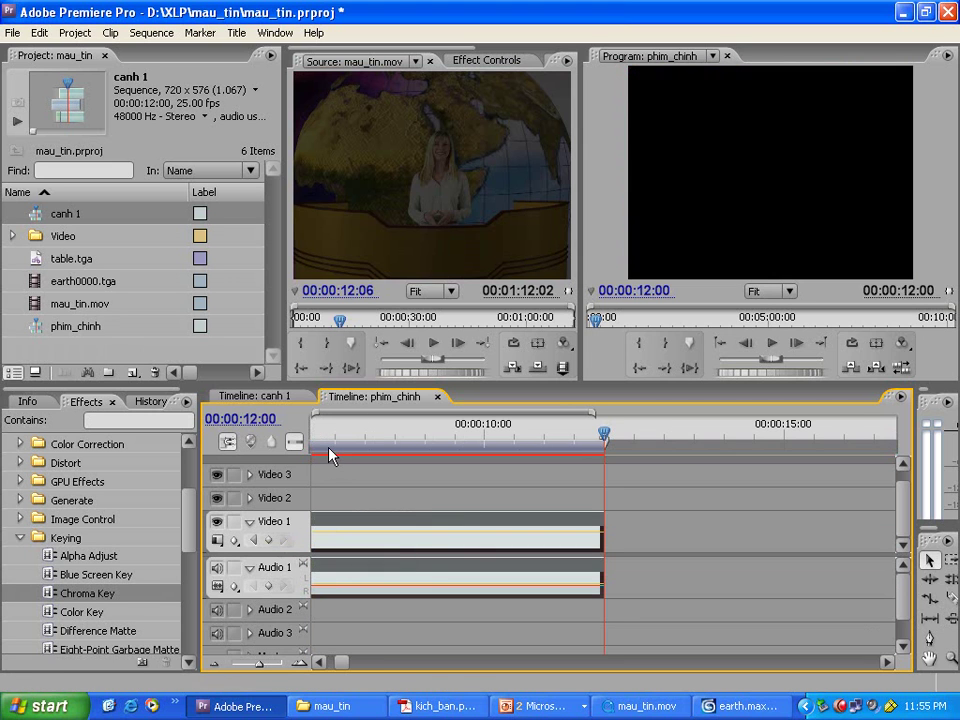
click(488, 452)
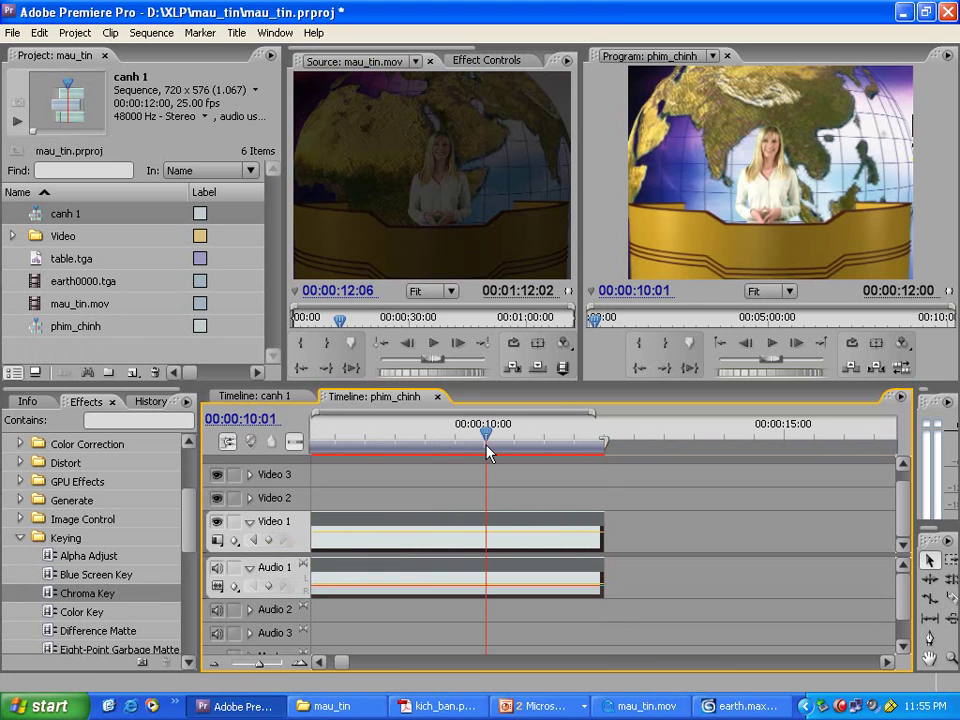
drag(488, 452, 545, 446)
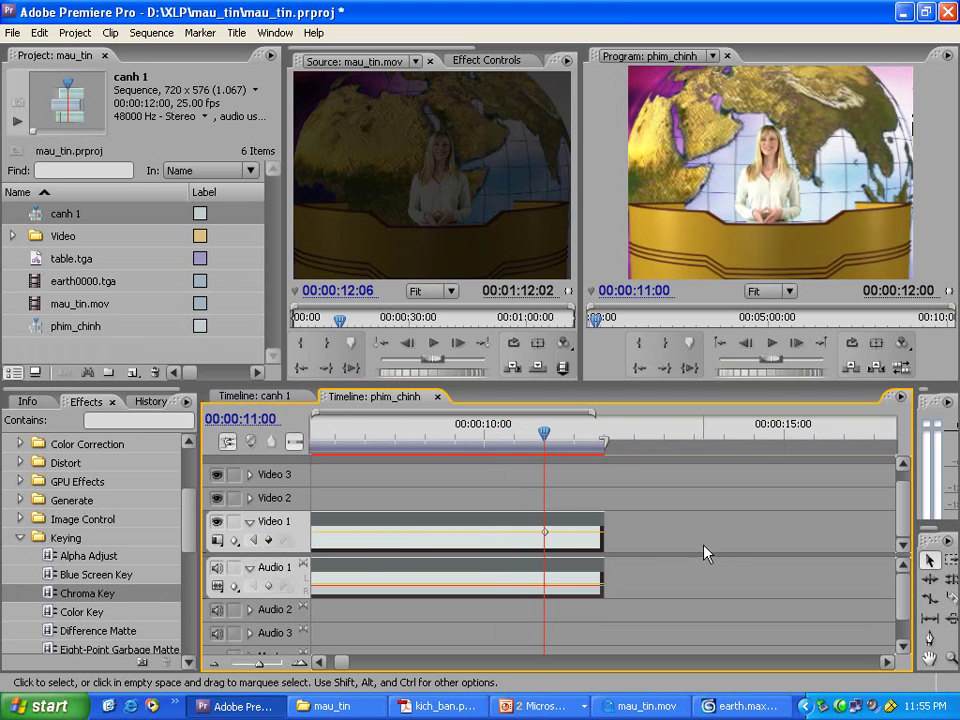
key(End)
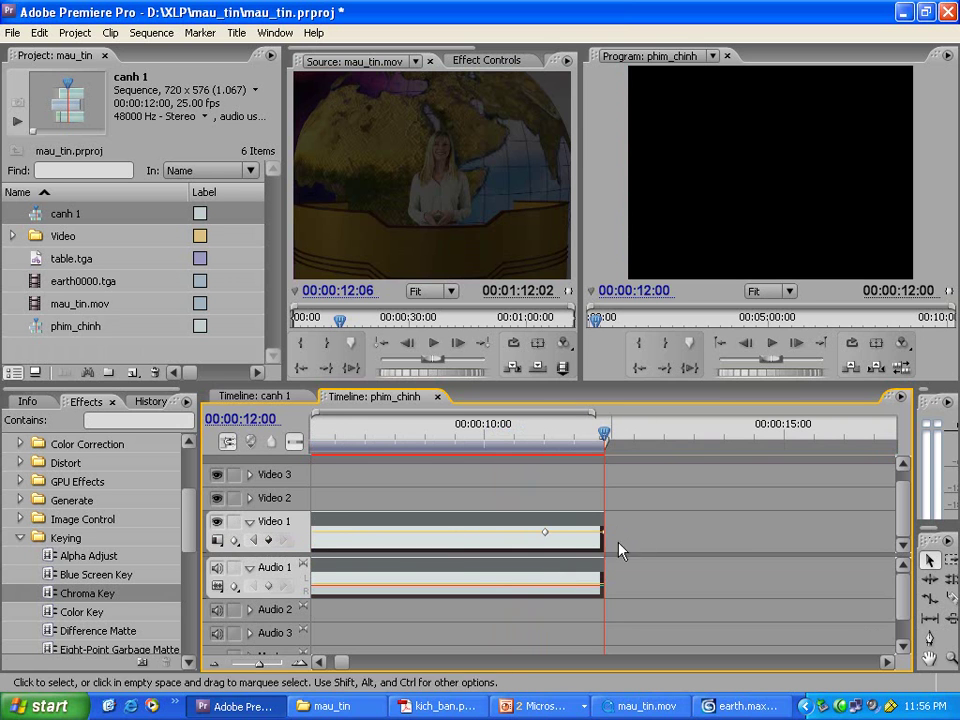
drag(602, 533, 607, 573)
drag(500, 437, 583, 446)
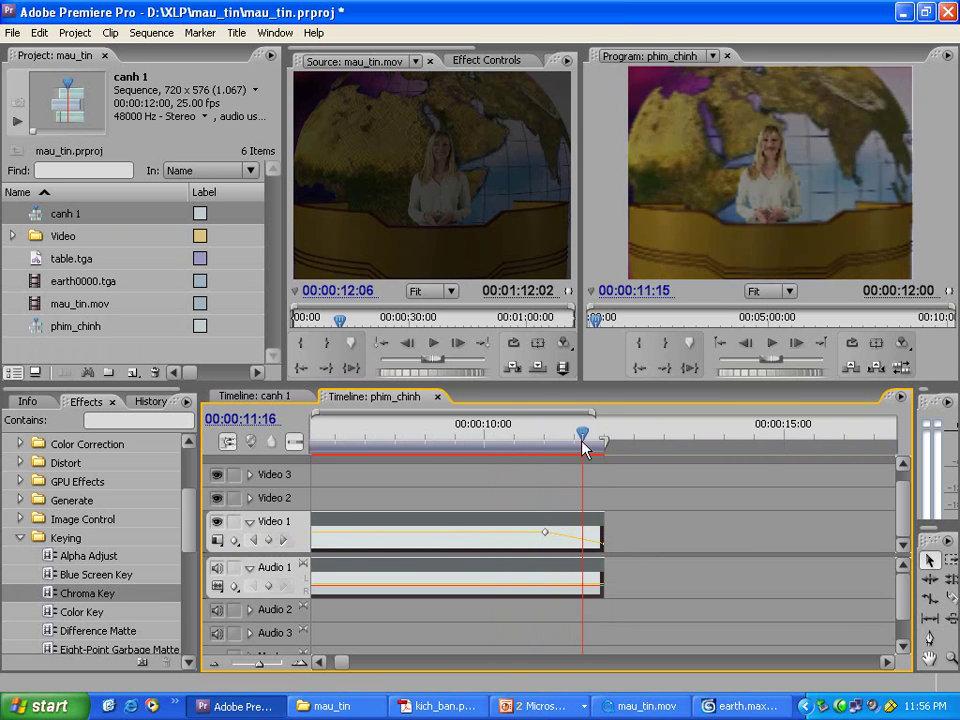
click(250, 522)
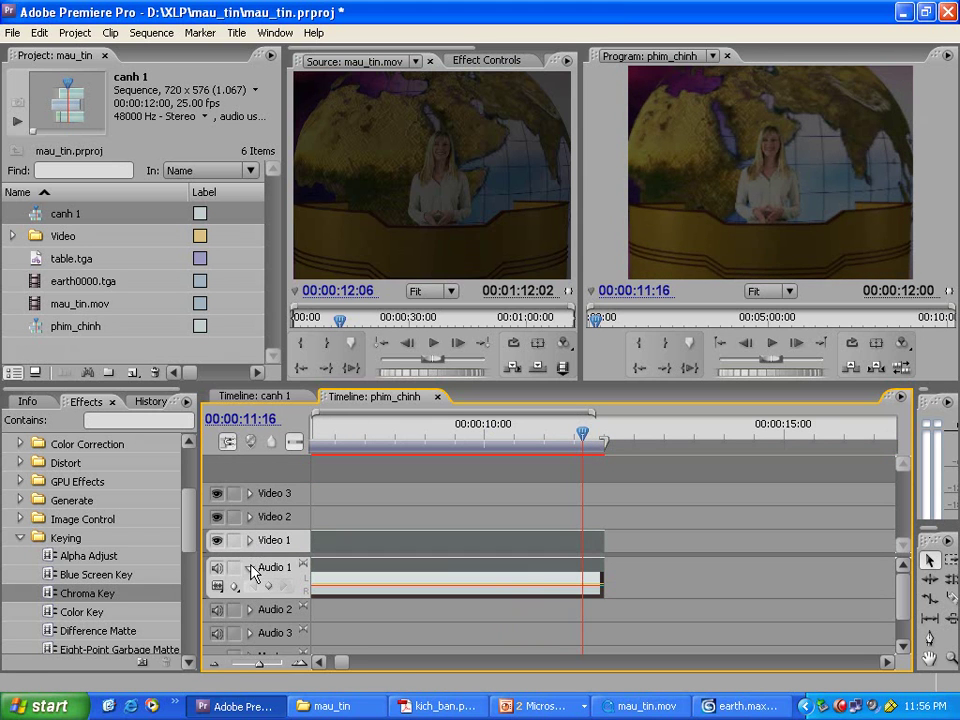
click(250, 567)
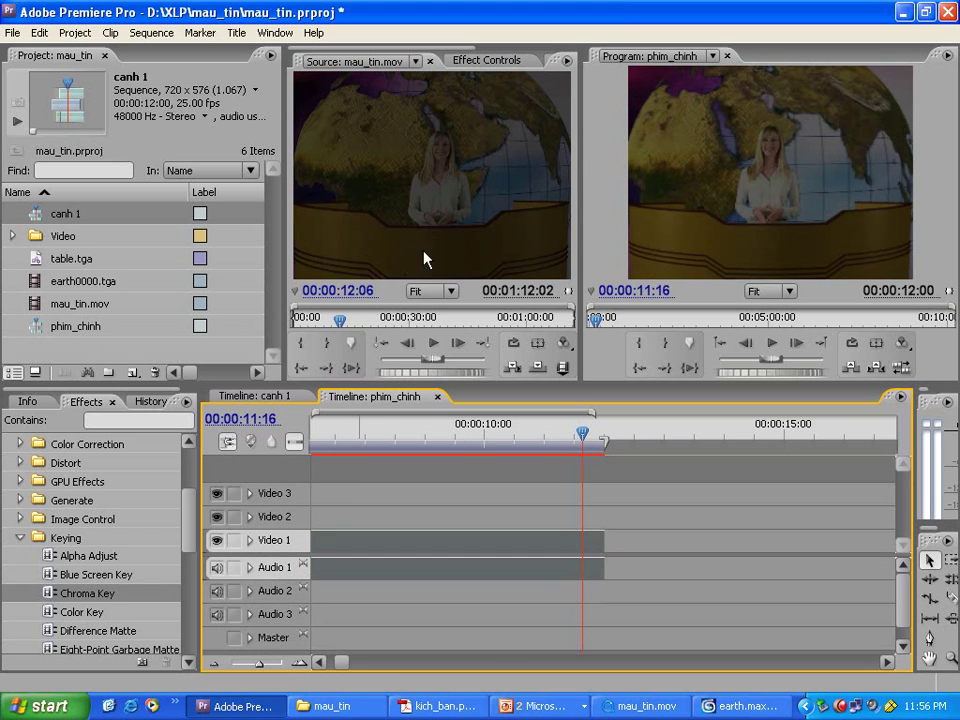
Step: View the title shot in mau_tin.mov at 00:00:15:09, move the playhead to 00:00:12:12 and create a new title named trai_dat
mouse_move(338, 320)
mouse_down()
mouse_move(356, 322)
mouse_move(348, 322)
mouse_up()
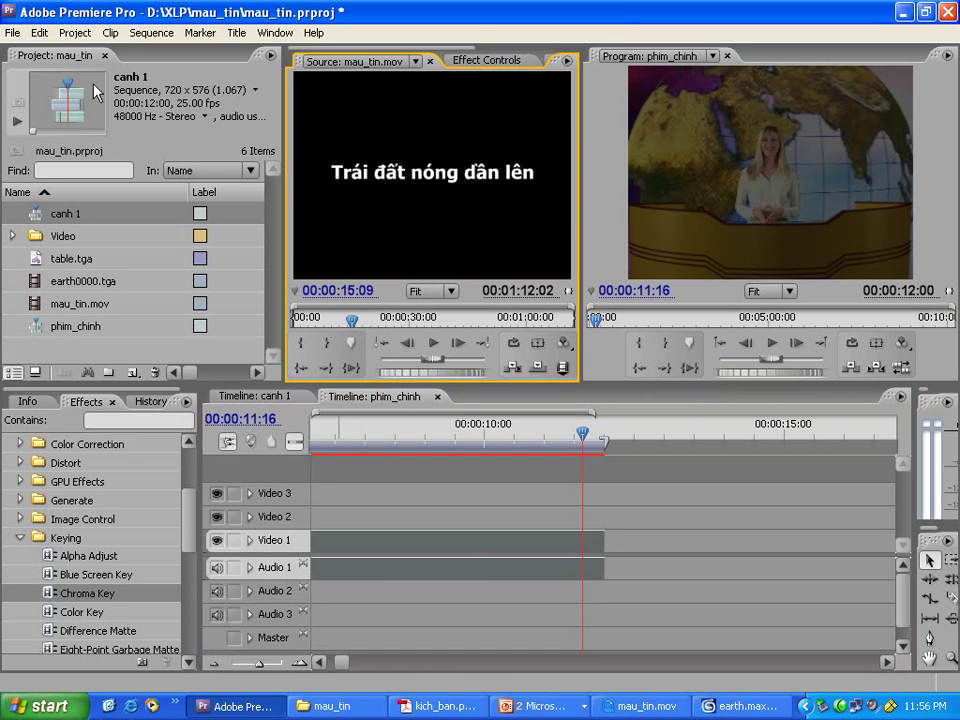
click(634, 430)
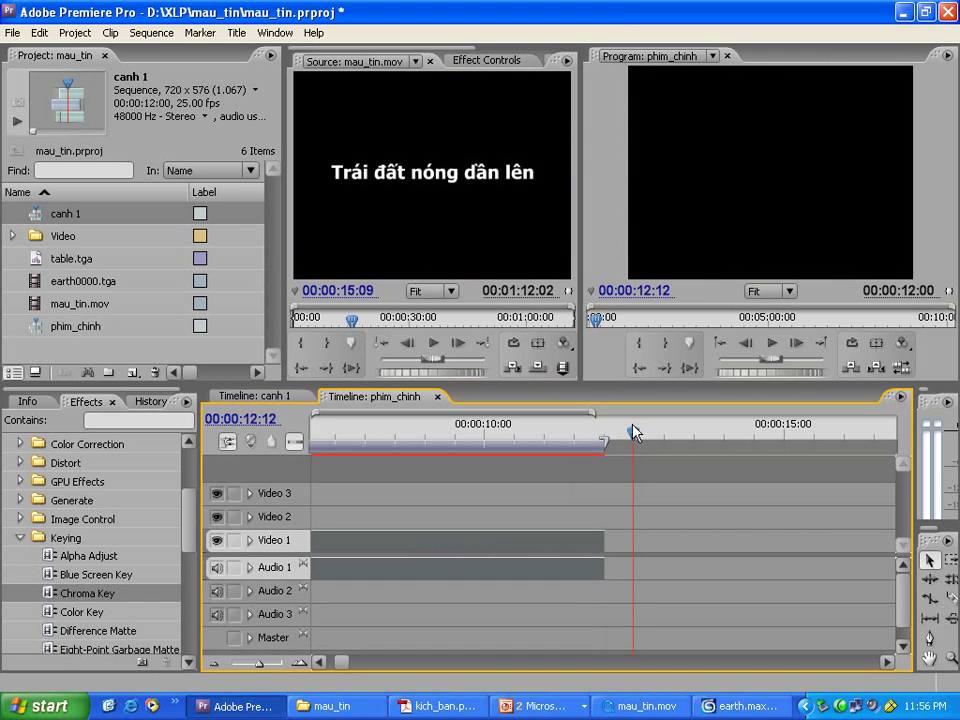
click(13, 32)
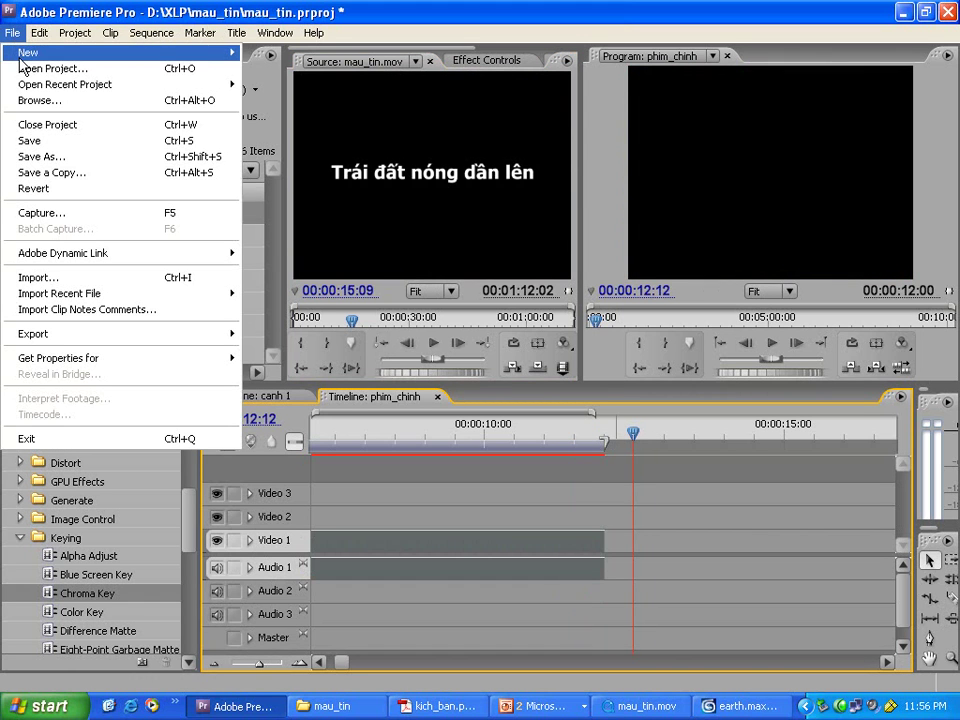
mouse_move(100, 52)
click(323, 118)
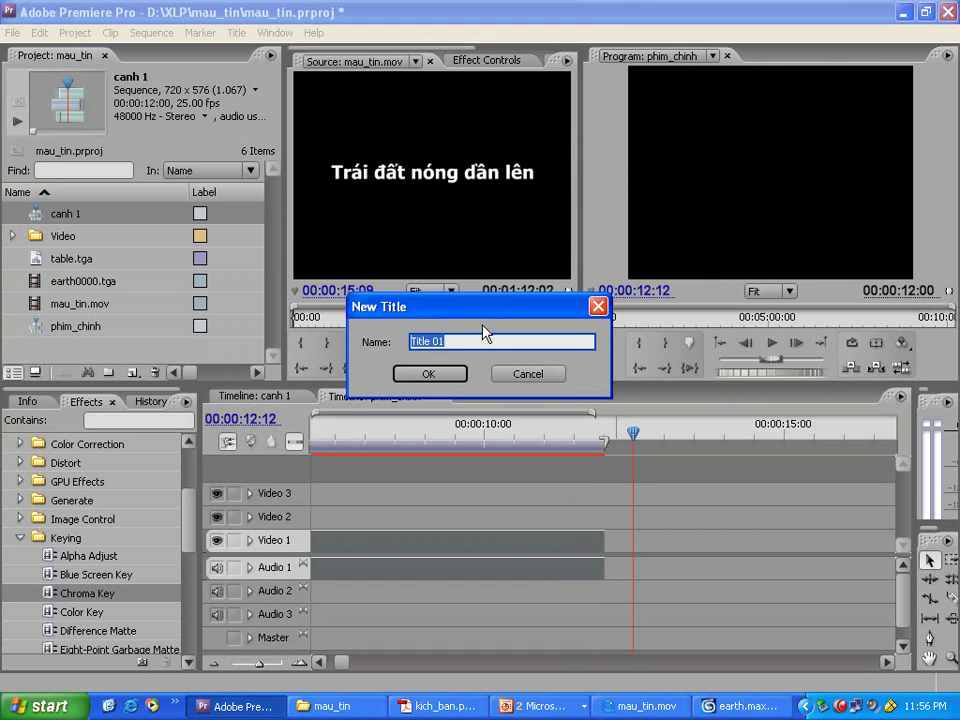
text(tra)
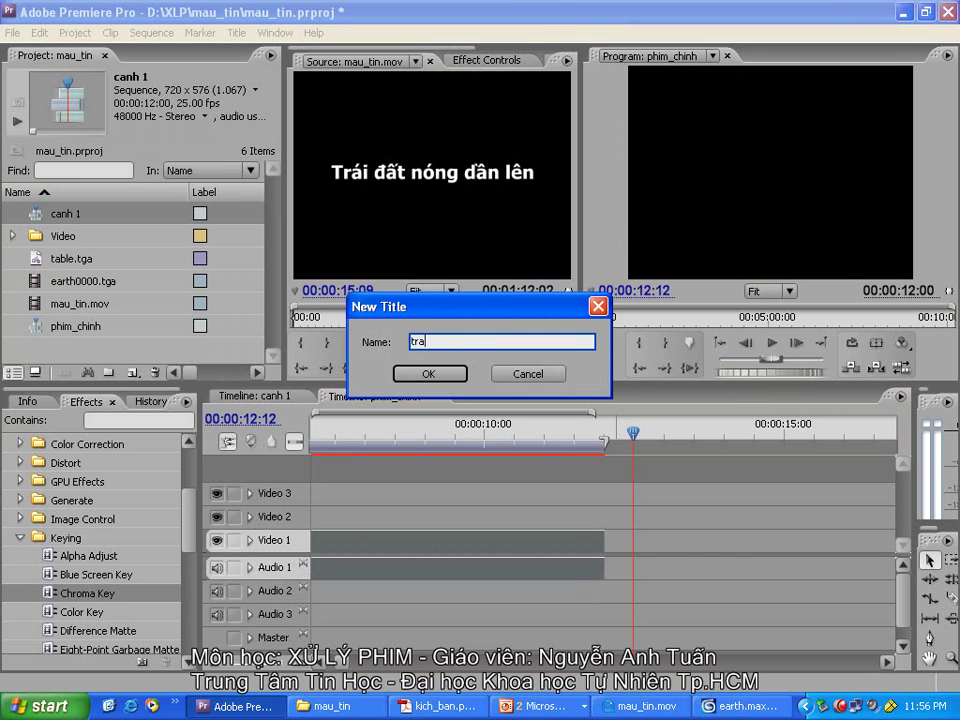
key(Return)
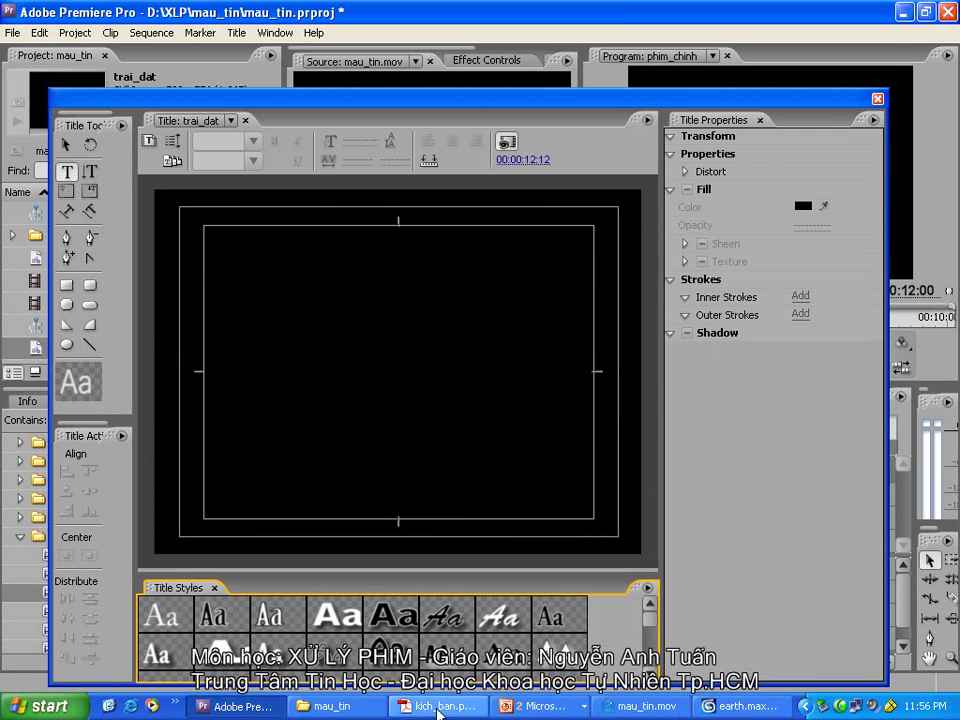
Step: Open noidung.txt from the mau_tin folder in Notepad, copy the line "Trái đất nóng dần lên" and minimize the folder window
click(335, 706)
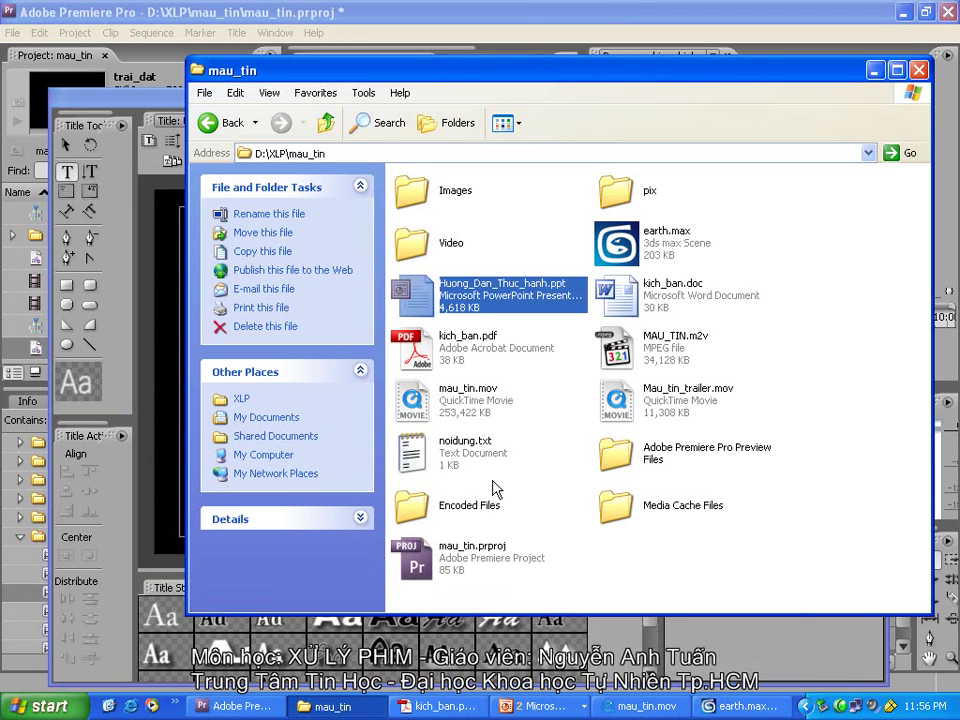
double_click(465, 445)
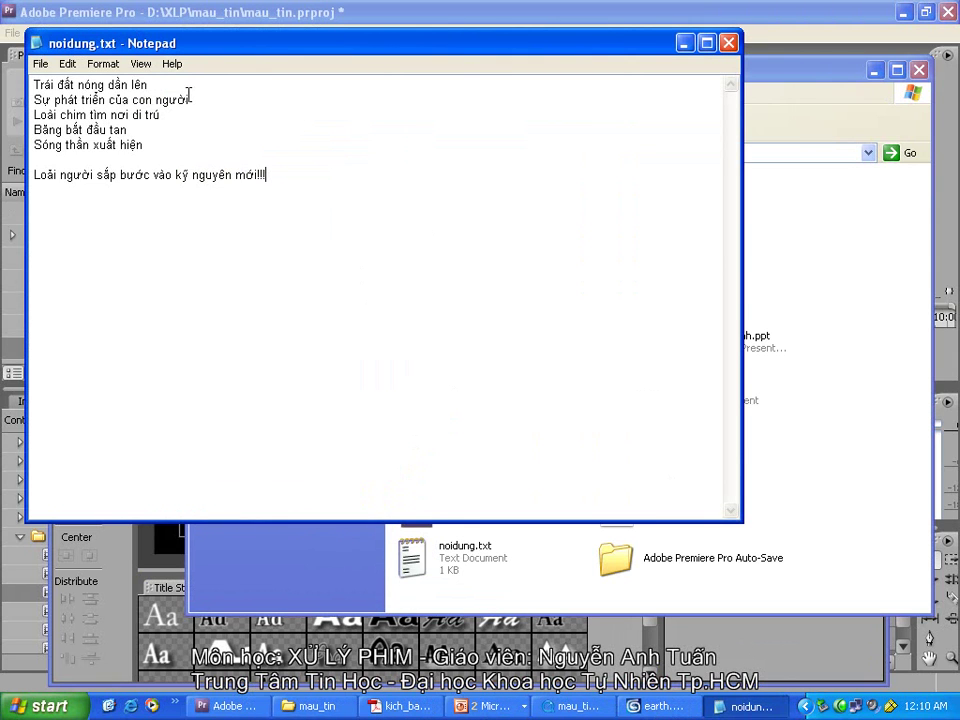
drag(33, 85, 170, 83)
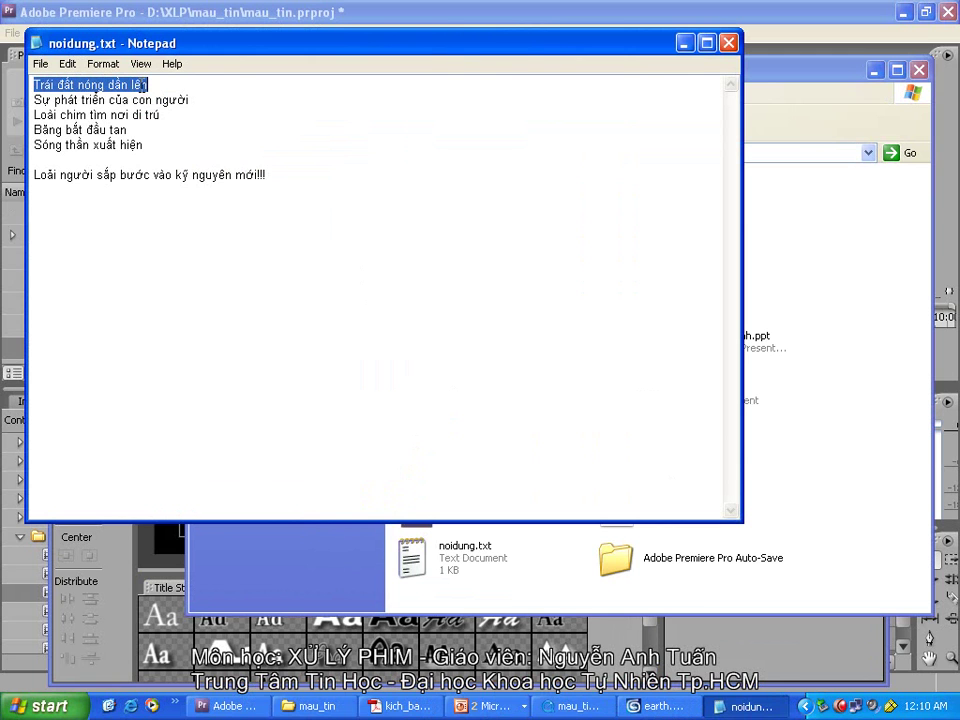
click(67, 63)
click(182, 134)
click(874, 70)
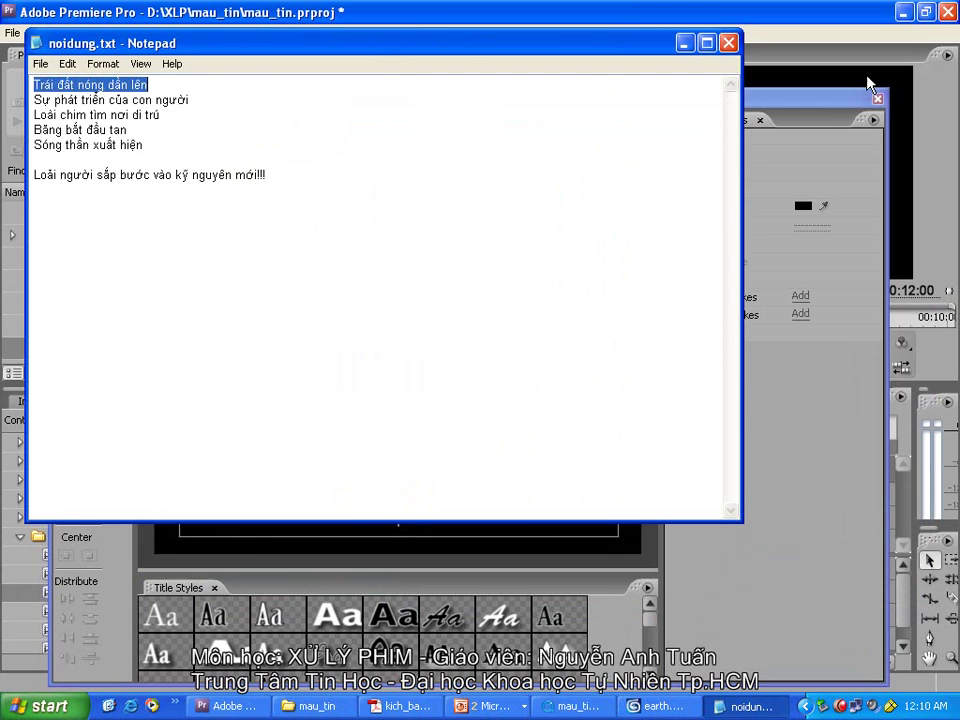
Step: Return from Notepad to the trai_dat title, add the text "Trái đất nóng dần lên" and shift it down toward the left safe margin
click(684, 43)
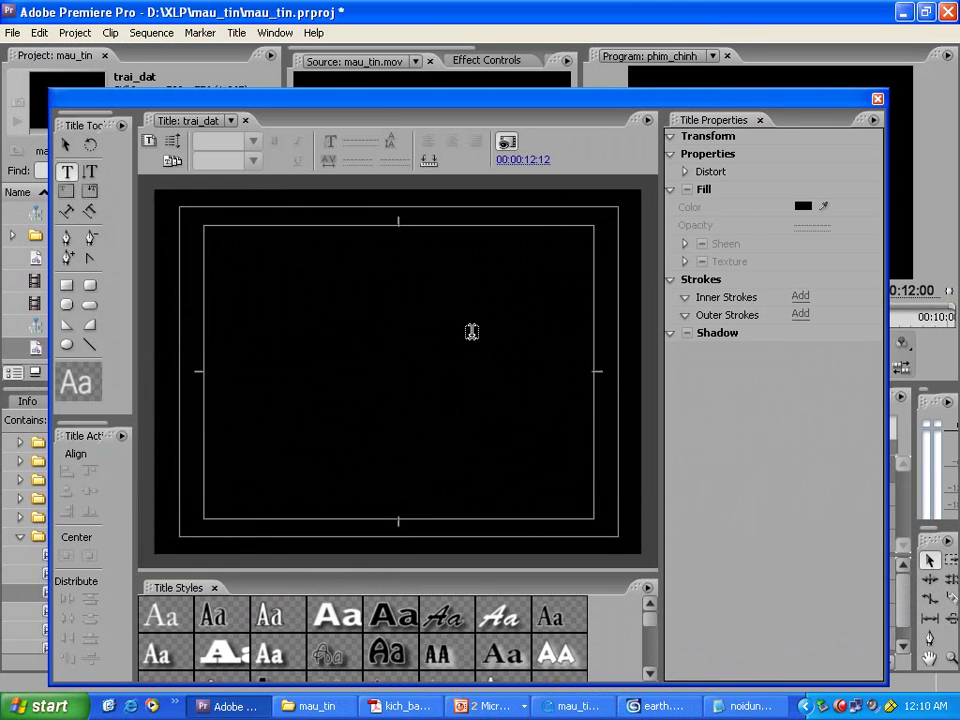
click(257, 334)
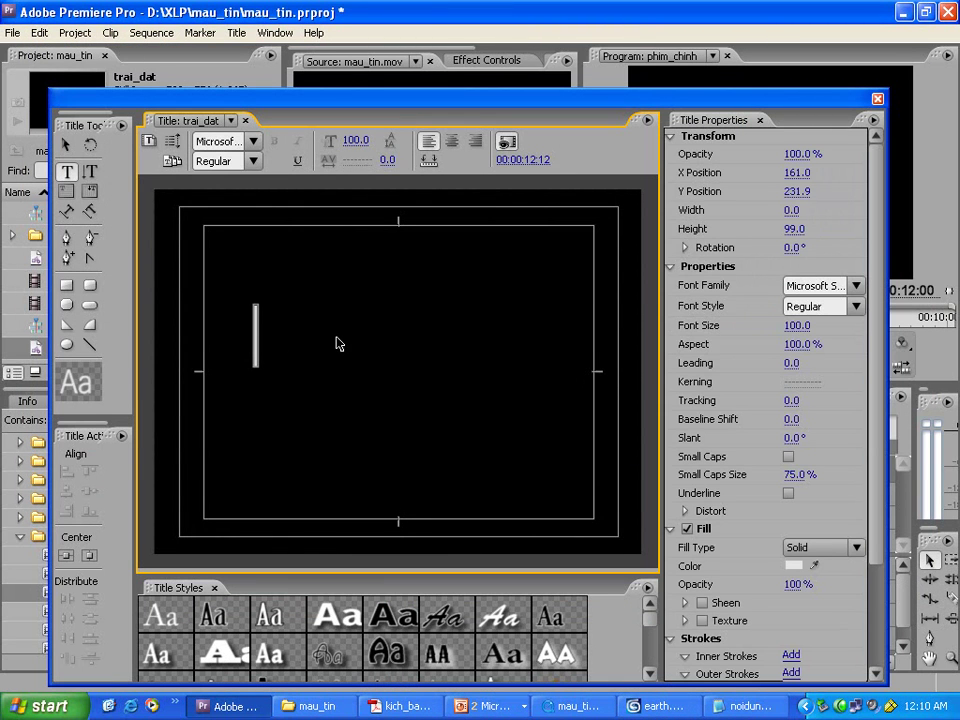
key(ctrl+v)
click(66, 144)
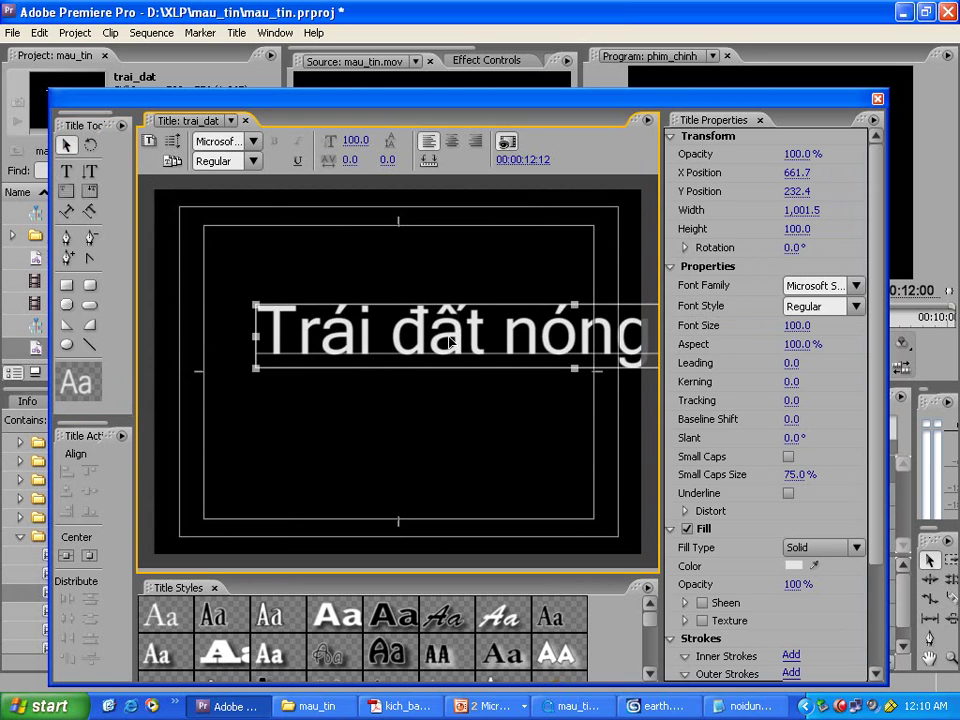
drag(459, 313, 401, 364)
Step: Apply the white Birch Std title style to the text and set its font to Tahoma at size 60
click(656, 627)
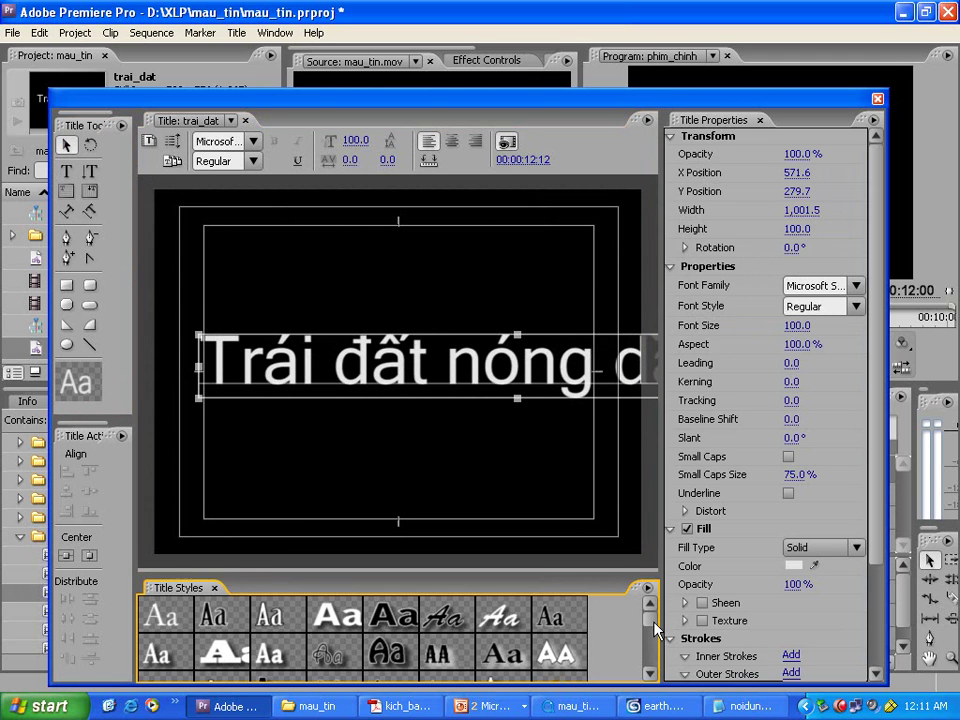
click(270, 617)
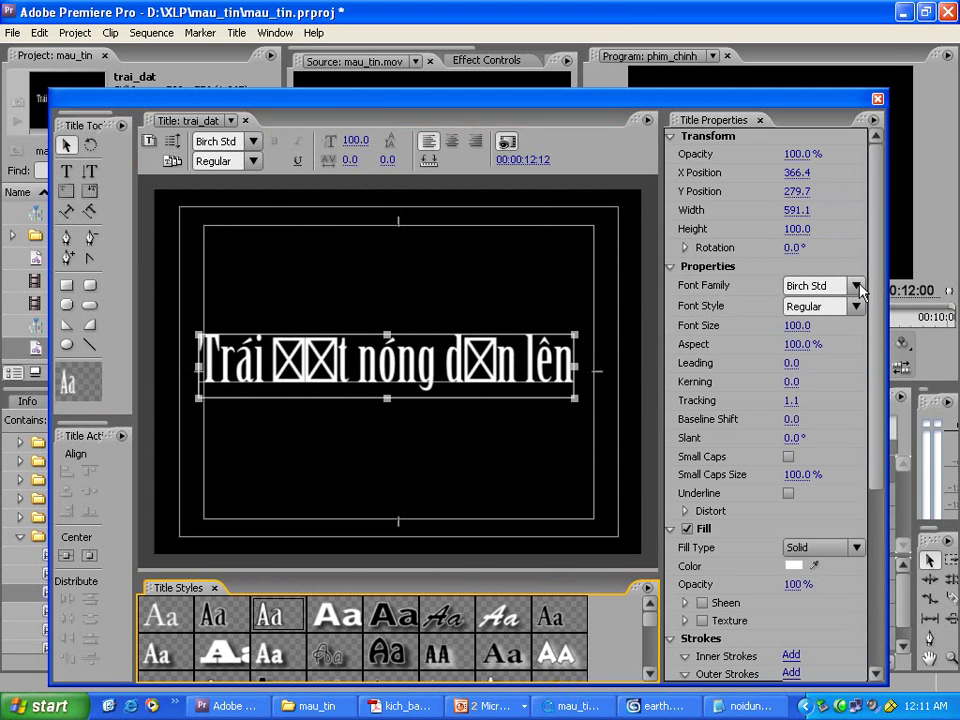
click(818, 288)
click(830, 285)
text(Tahoma)
key(Return)
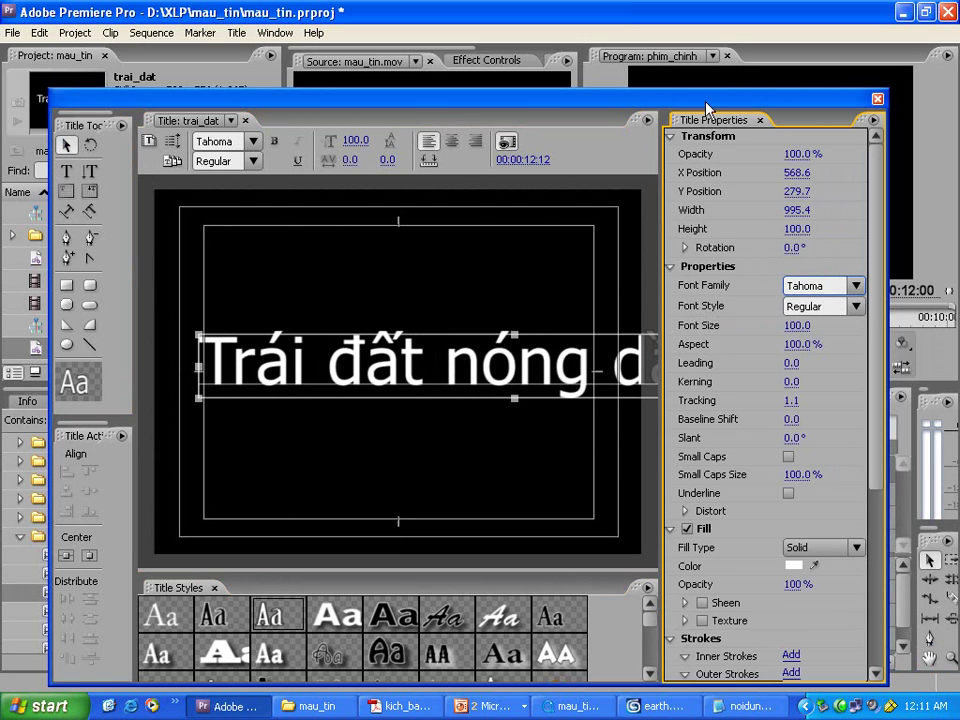
click(795, 327)
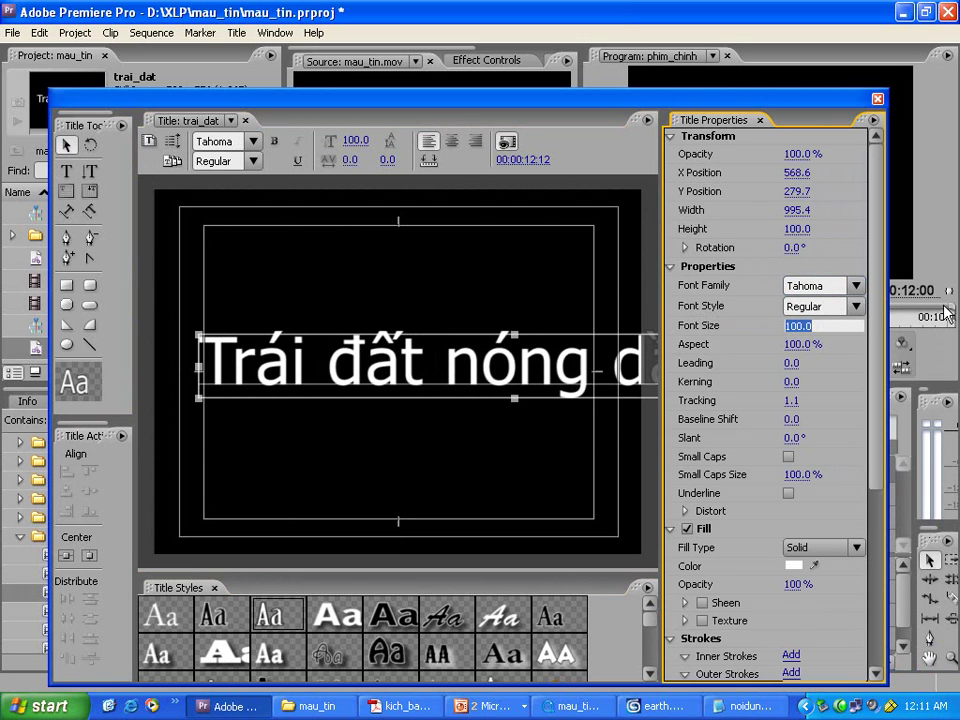
text(60)
key(Return)
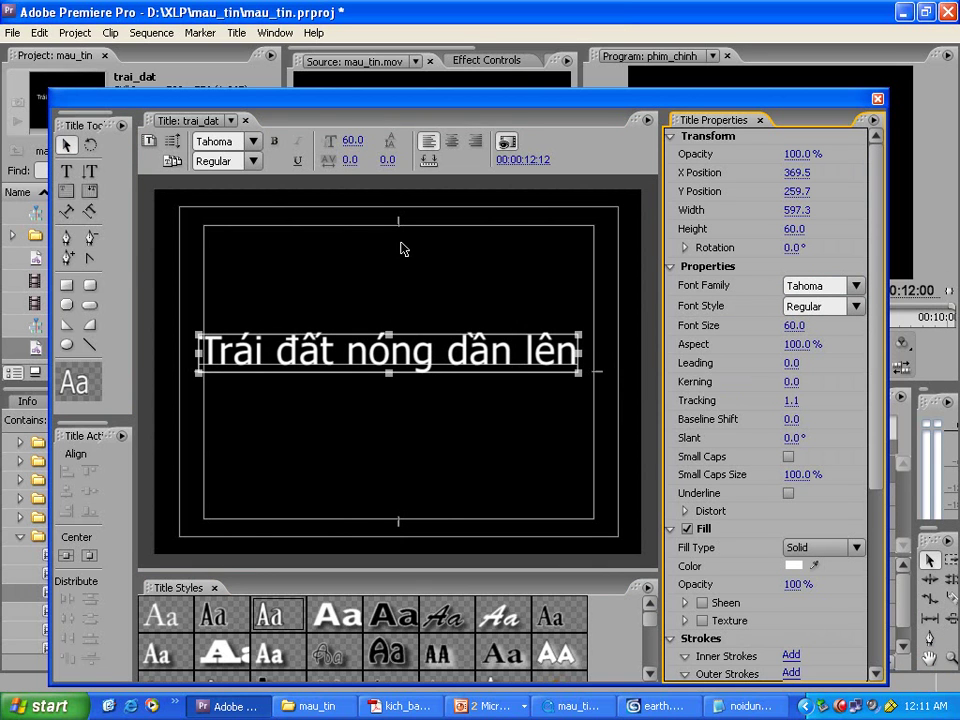
Step: Center-align the title text and center it both vertically and horizontally in the frame
click(455, 143)
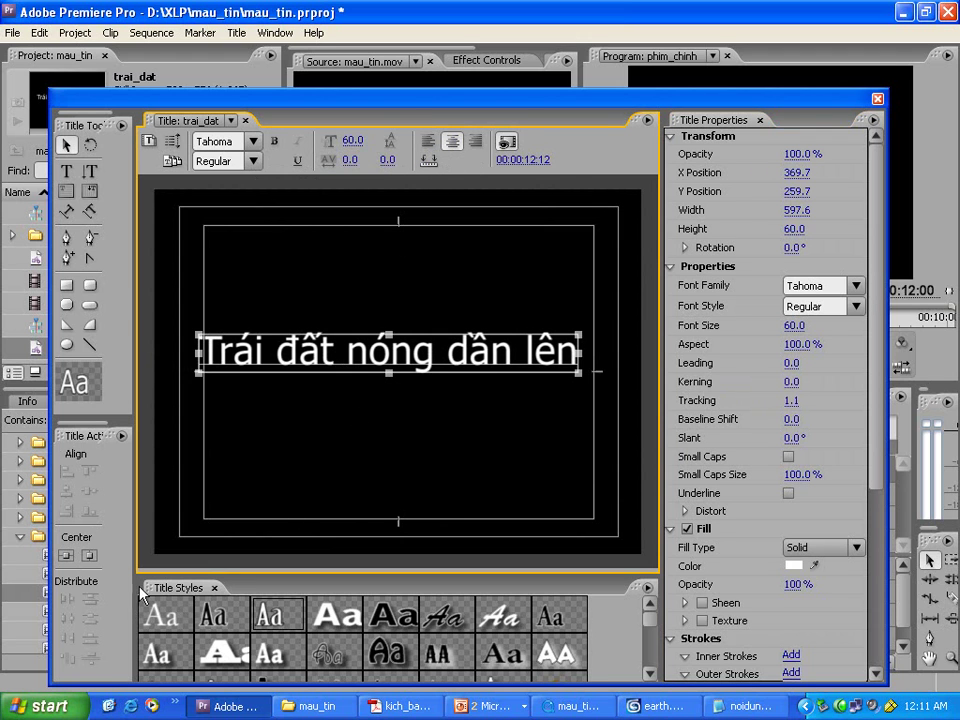
click(65, 556)
click(89, 556)
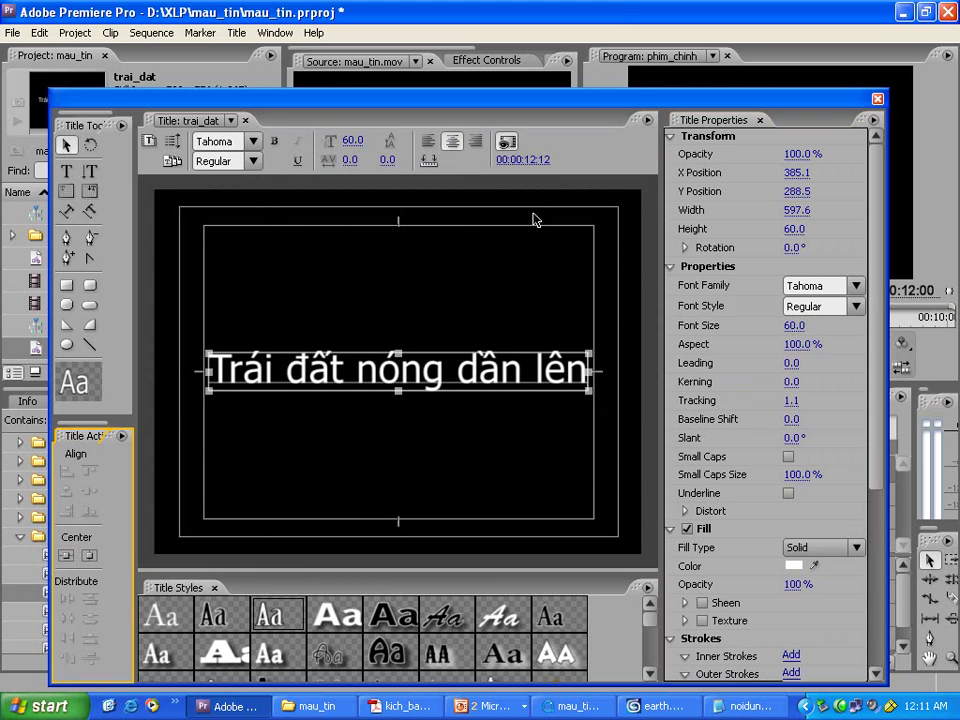
Step: Make the title text bold with font size 55 and close the title window
click(275, 141)
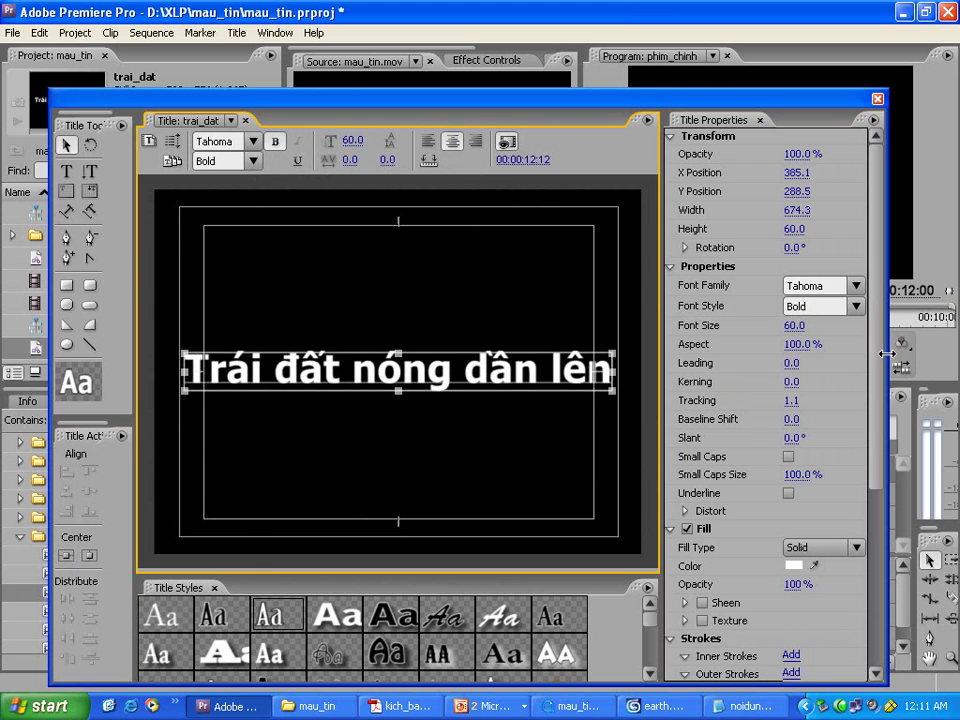
drag(795, 332, 818, 330)
click(816, 327)
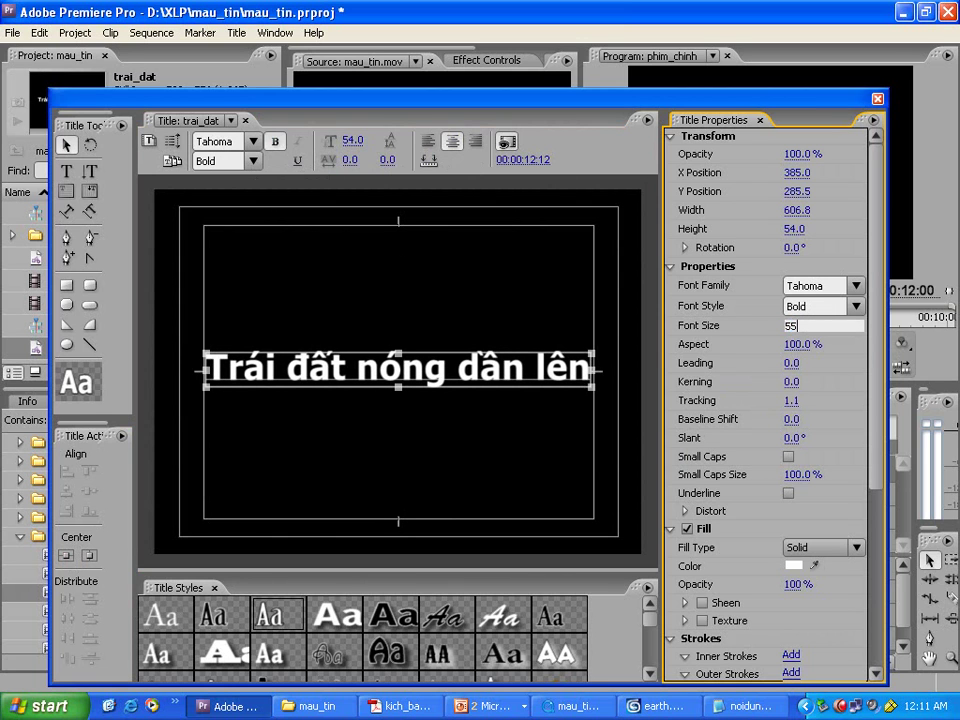
text(55)
key(Return)
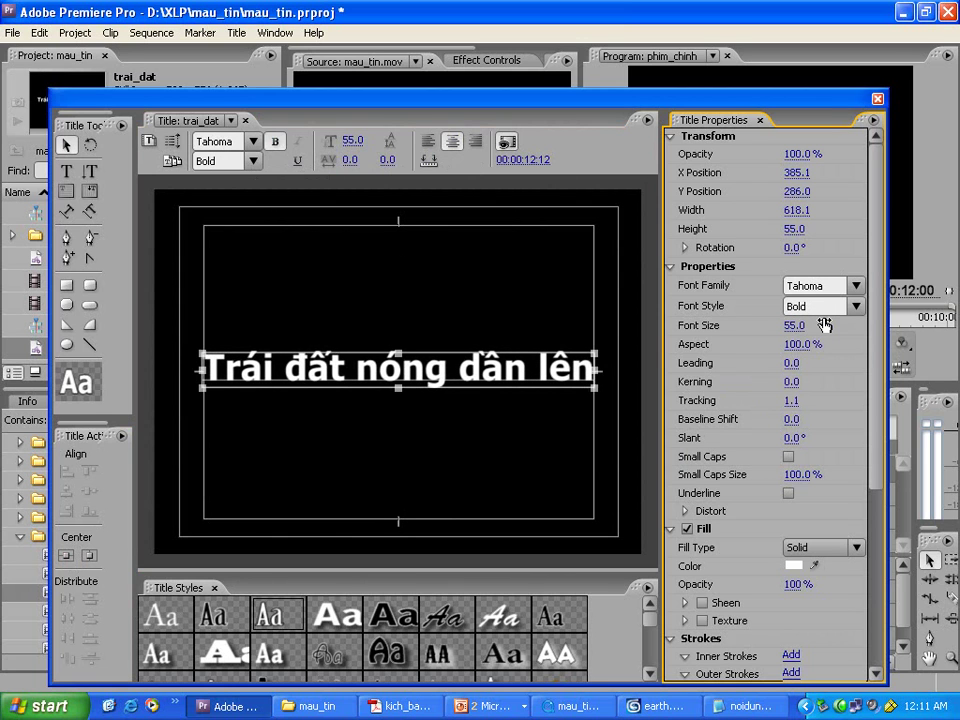
click(878, 99)
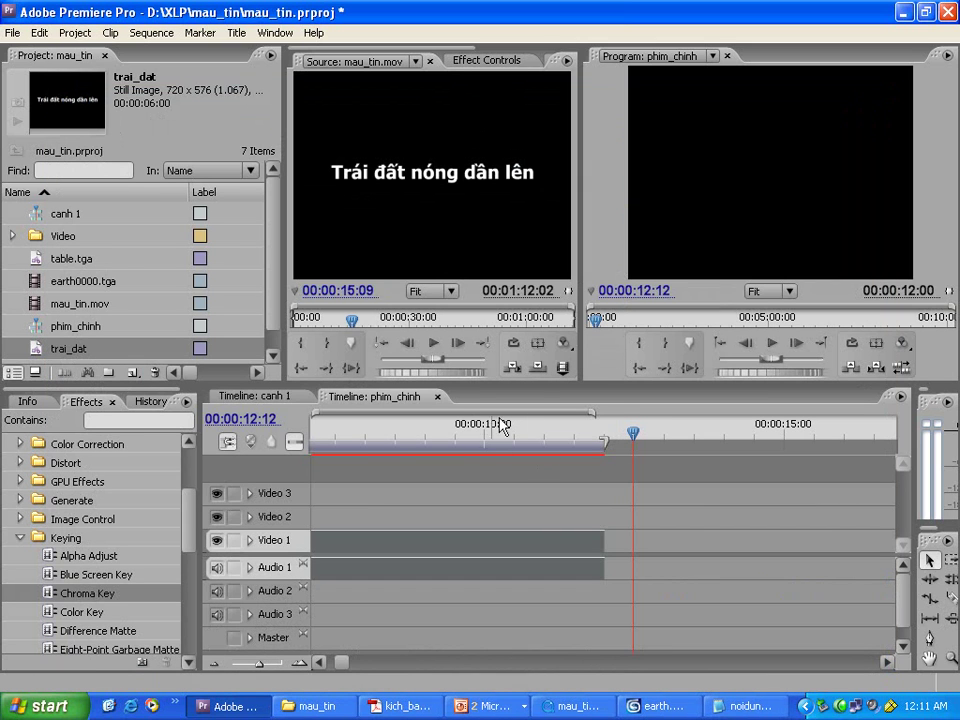
Step: Place the trai_dat title on Video 2 at 00:00:12:12 and trim its end to 00:00:17:12
drag(70, 348, 649, 520)
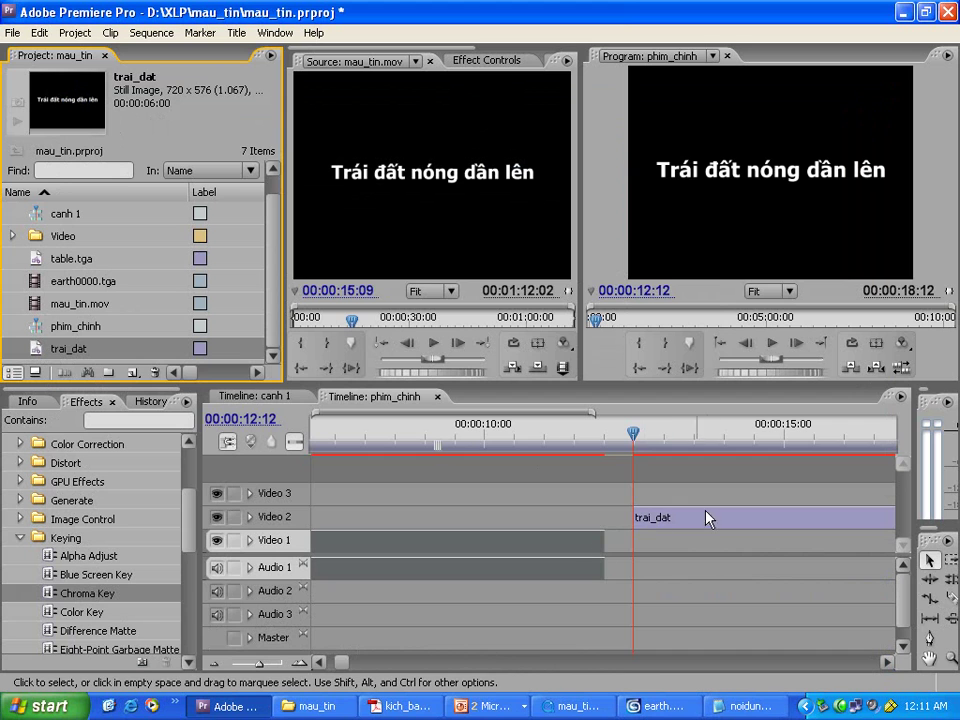
scroll(460, 462, down, 4)
mouse_move(400, 436)
mouse_down()
mouse_move(529, 448)
mouse_move(399, 448)
mouse_up()
drag(686, 433, 705, 432)
drag(758, 517, 698, 516)
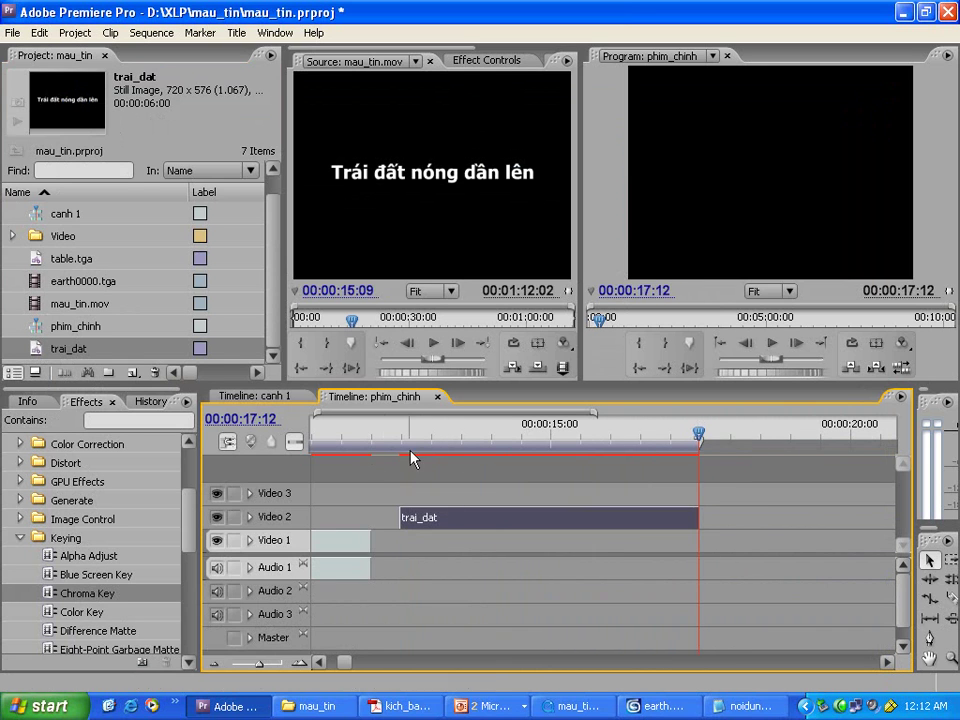
Step: Fade in the trai_dat clip on Video 2 with opacity keyframes at its start and about one second in
click(443, 440)
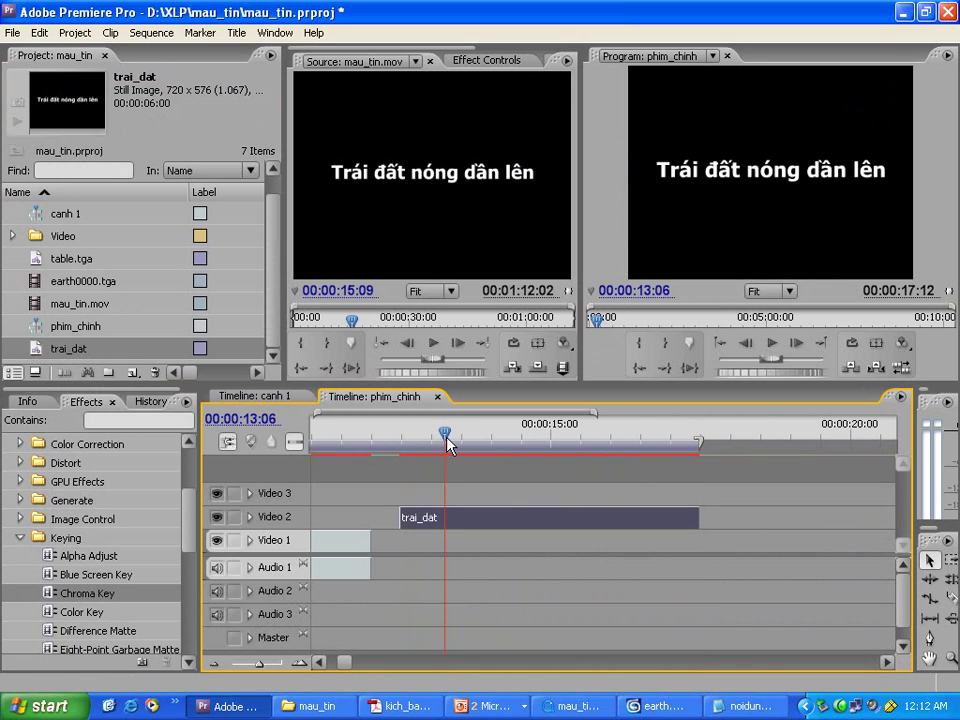
mouse_move(445, 440)
mouse_down()
mouse_move(437, 443)
mouse_move(458, 442)
mouse_up()
click(250, 517)
click(268, 517)
key(End)
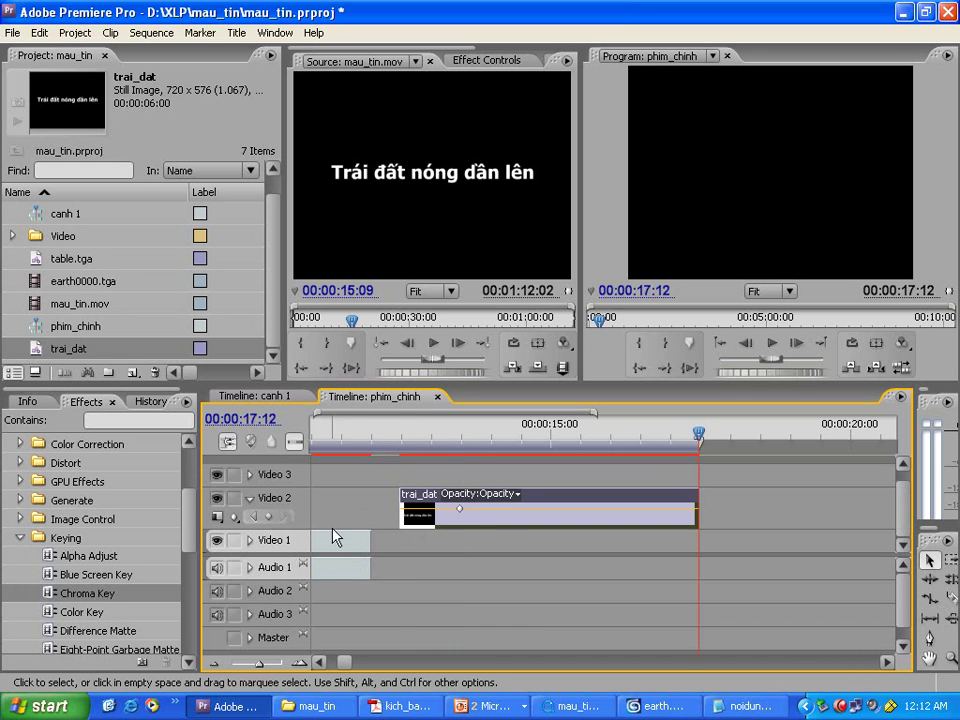
key(Up)
click(270, 517)
drag(407, 512, 403, 536)
Step: Fade out the trai_dat clip with opacity keyframes from 00:00:16:12 to its end, preview it and collapse the Video 2 track
click(641, 440)
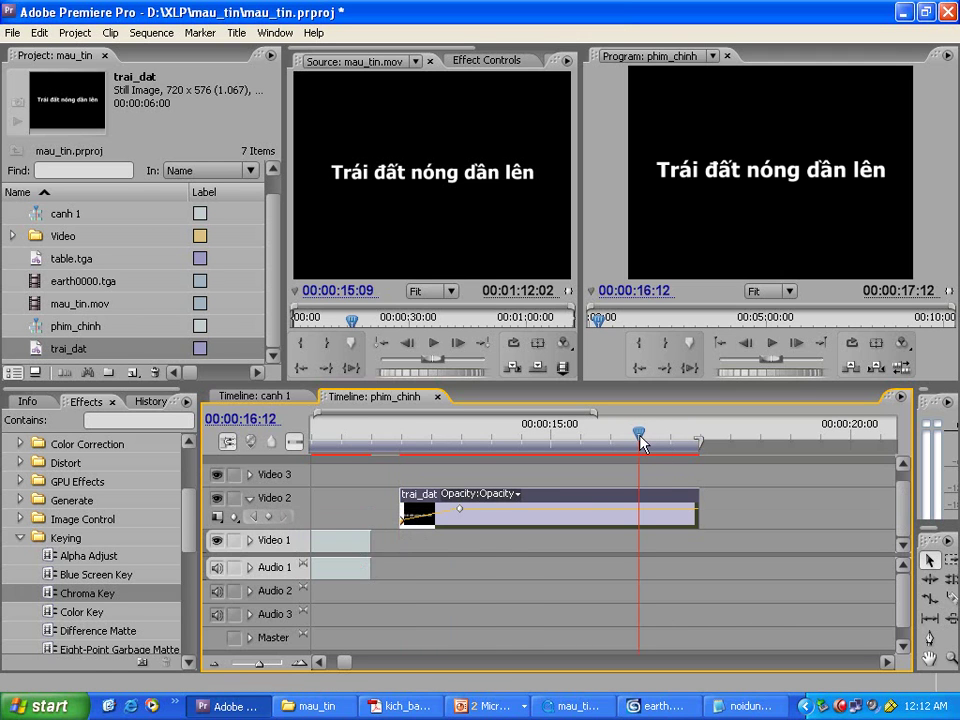
click(268, 517)
key(End)
click(268, 517)
drag(698, 512, 704, 550)
drag(381, 437, 705, 437)
click(250, 498)
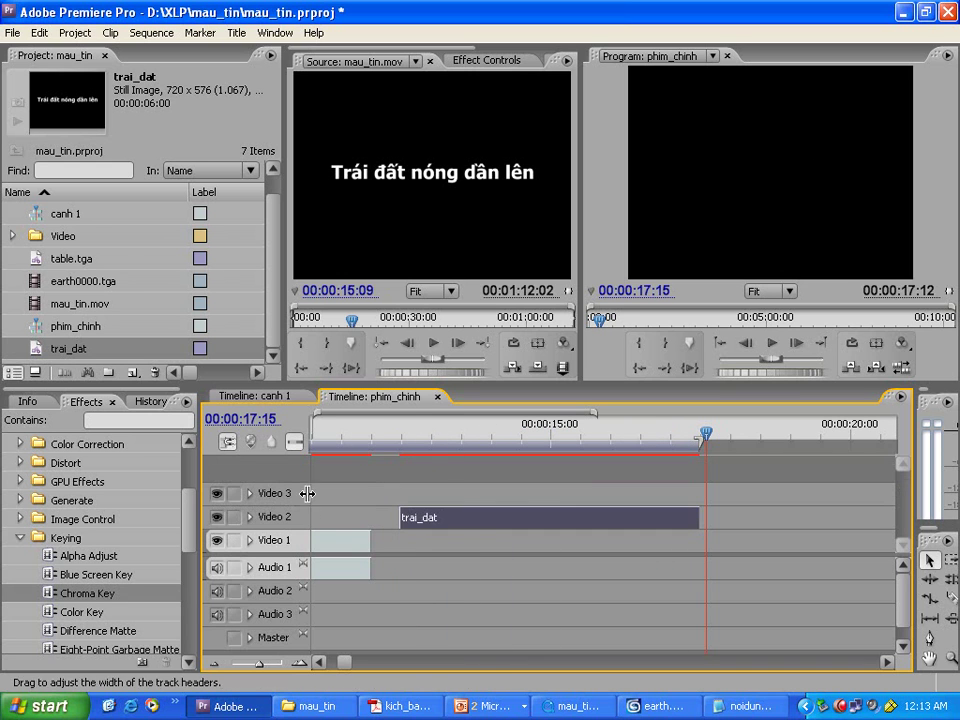
Step: Expand the Video bin and look through the previews of its footage clips, from sun_on_earth.mov to sun.mov
scroll(497, 427, down, 3)
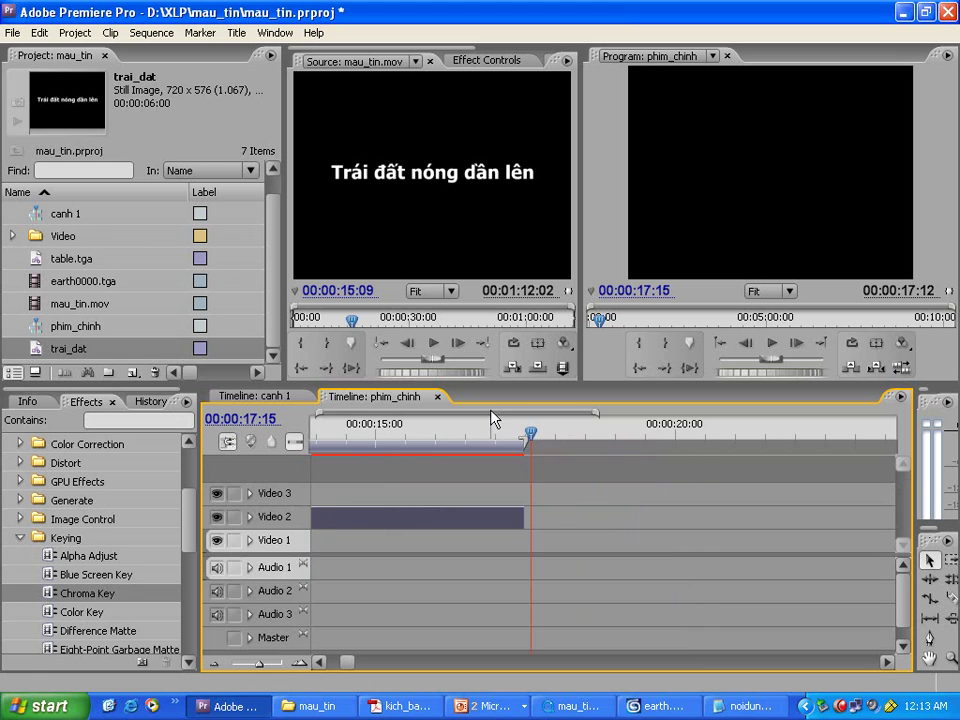
click(13, 236)
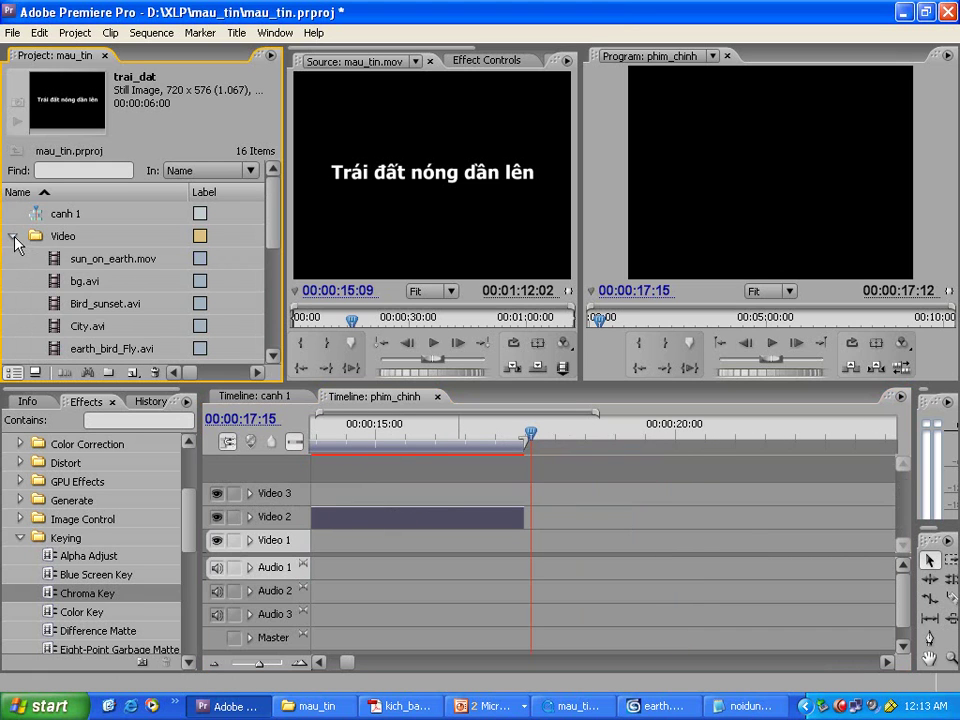
click(119, 261)
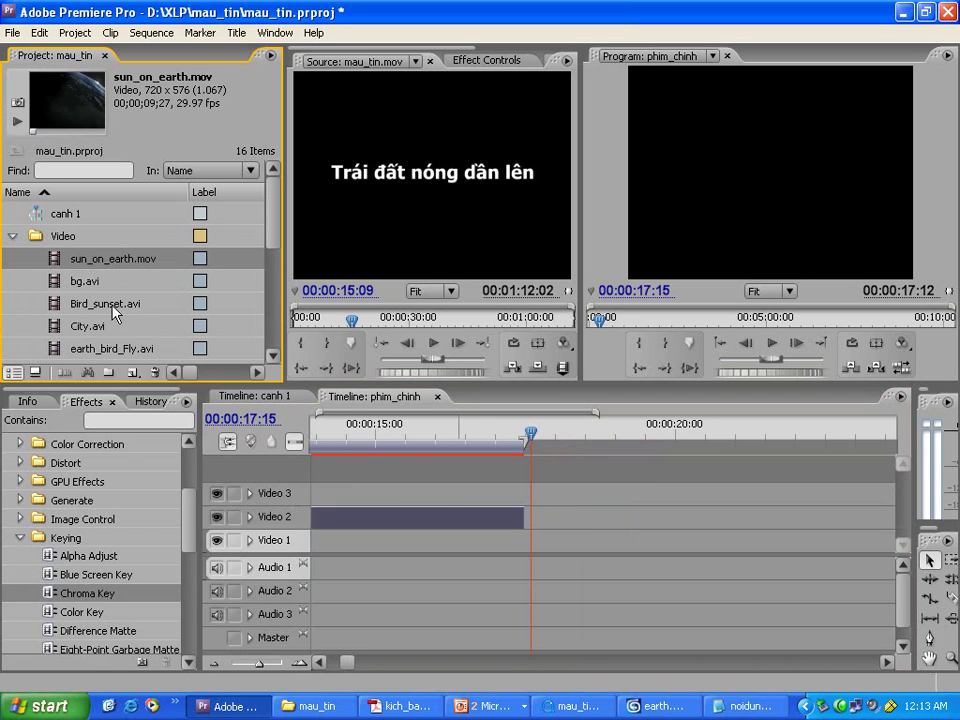
key(Down)
key(Down)
key(Down)
key(Down)
key(Down)
key(Down)
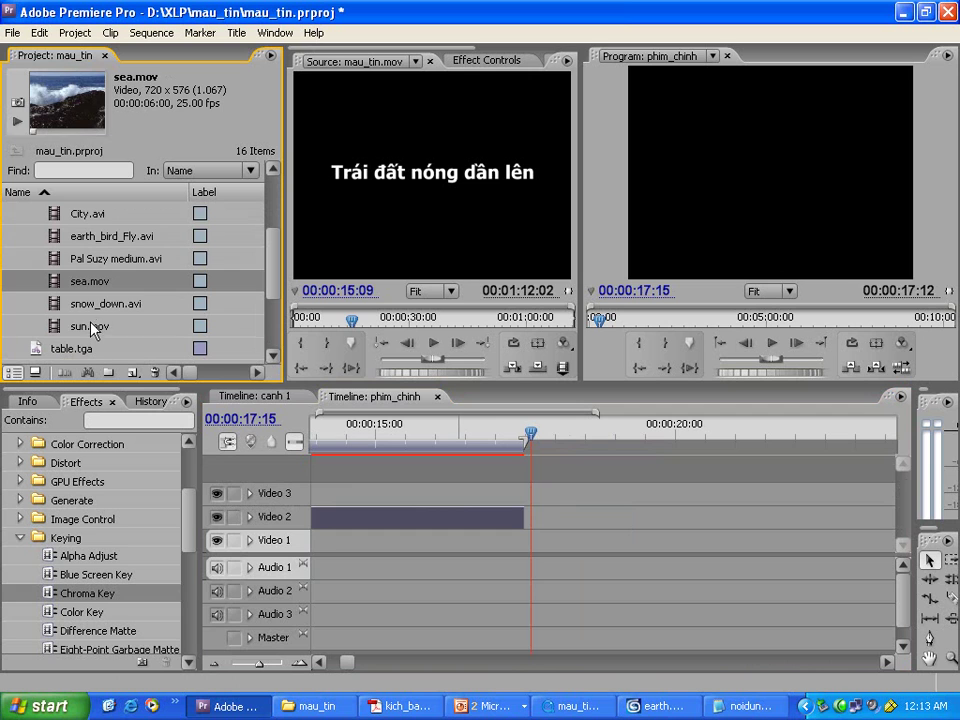
click(93, 325)
scroll(89, 323, up, 1)
scroll(90, 320, up, 1)
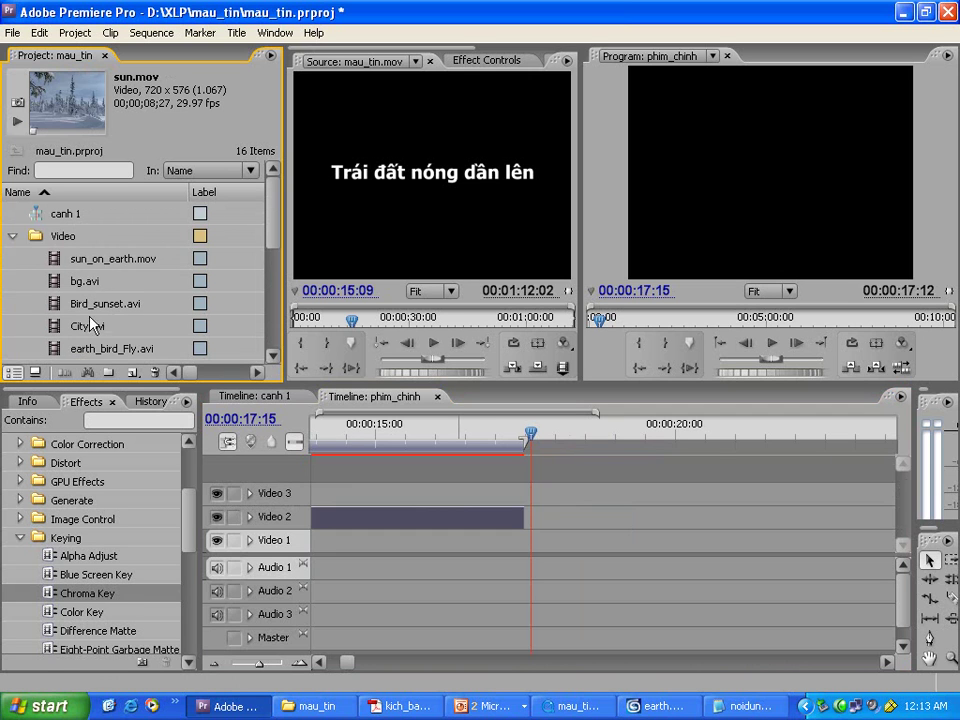
Step: Preview sun_on_earth.mov in the Source monitor and place it on Video 2 directly after the trai_dat clip
click(84, 262)
drag(298, 303, 438, 231)
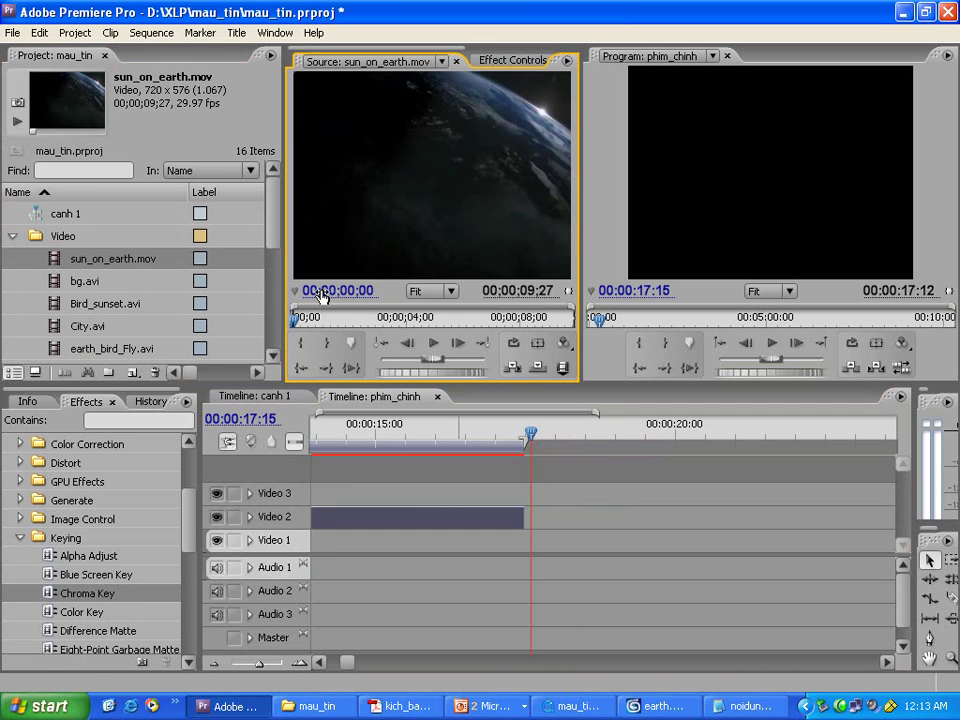
drag(296, 321, 567, 336)
drag(415, 220, 530, 527)
Step: Set the speed of the sun_on_earth.mov clip on Video 2 to 200%
right_click(617, 525)
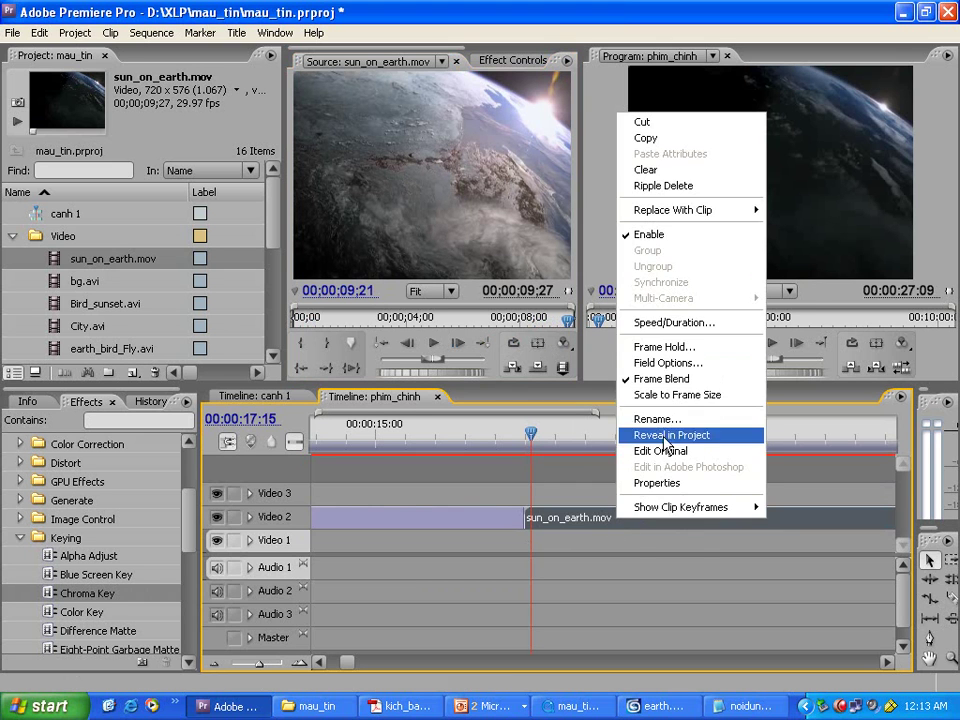
click(662, 322)
text(200)
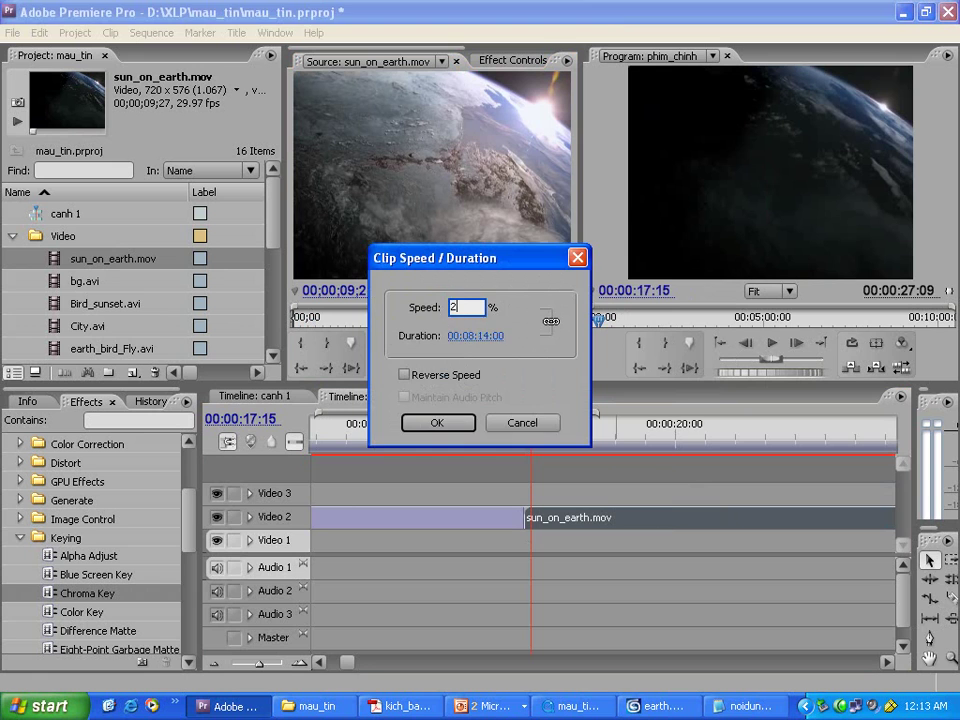
key(Return)
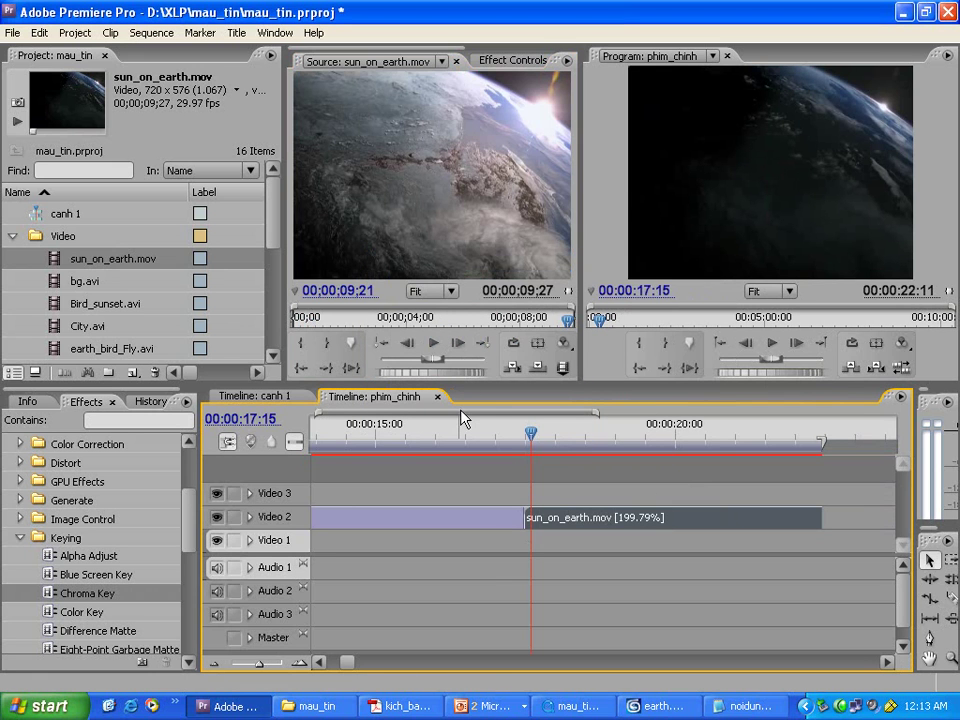
Step: Preview sun.mov in the Source monitor, set an In point near its beginning and place it on Video 2 after sun_on_earth.mov
key(minus)
key(minus)
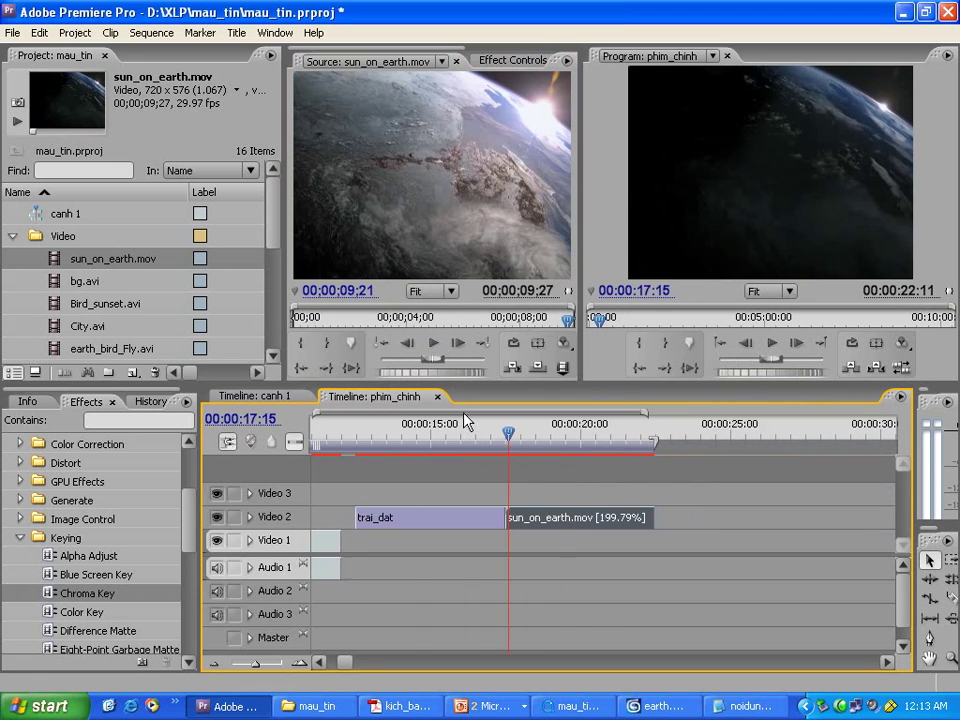
scroll(276, 271, down, 2)
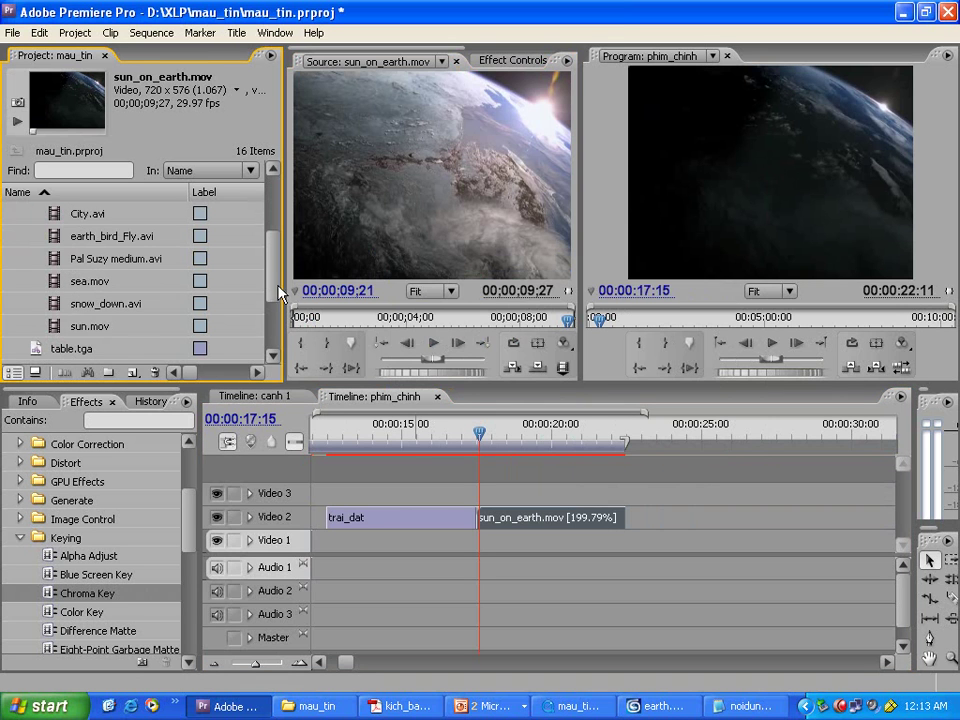
drag(75, 326, 480, 225)
drag(295, 317, 571, 322)
click(300, 343)
drag(430, 175, 688, 519)
Step: Set the speed of the sun.mov clip on Video 2 to 200%
right_click(688, 519)
click(745, 322)
text(2)
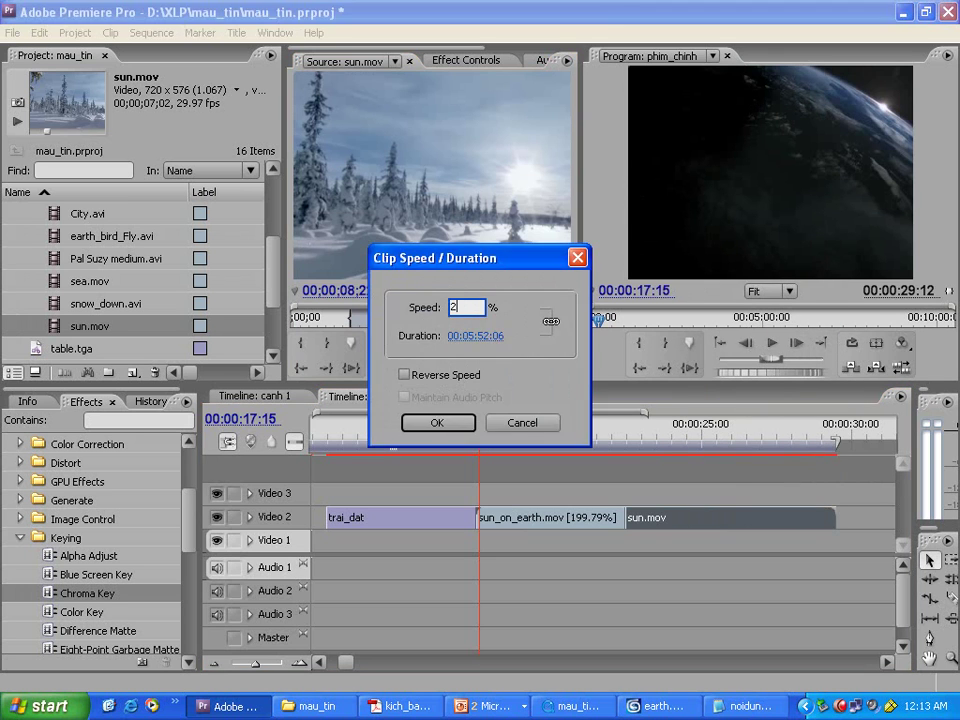
text(00)
key(Return)
Step: Fade out the end of the sun.mov clip on Video 2 with opacity keyframes from 00:00:25:11 to its last frame
click(460, 432)
drag(460, 432, 718, 430)
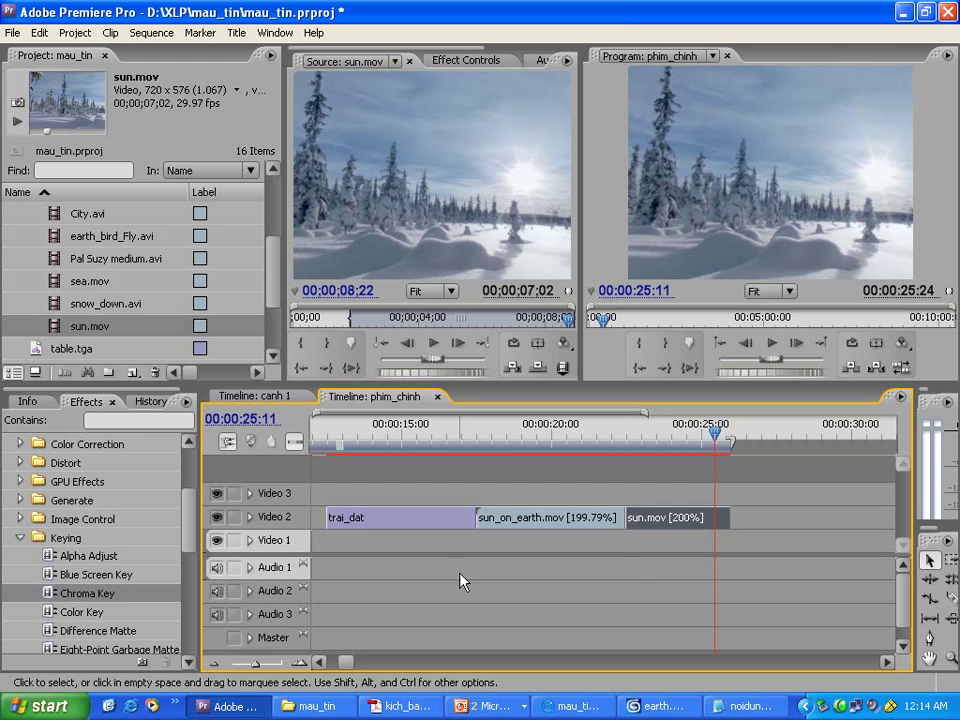
click(250, 517)
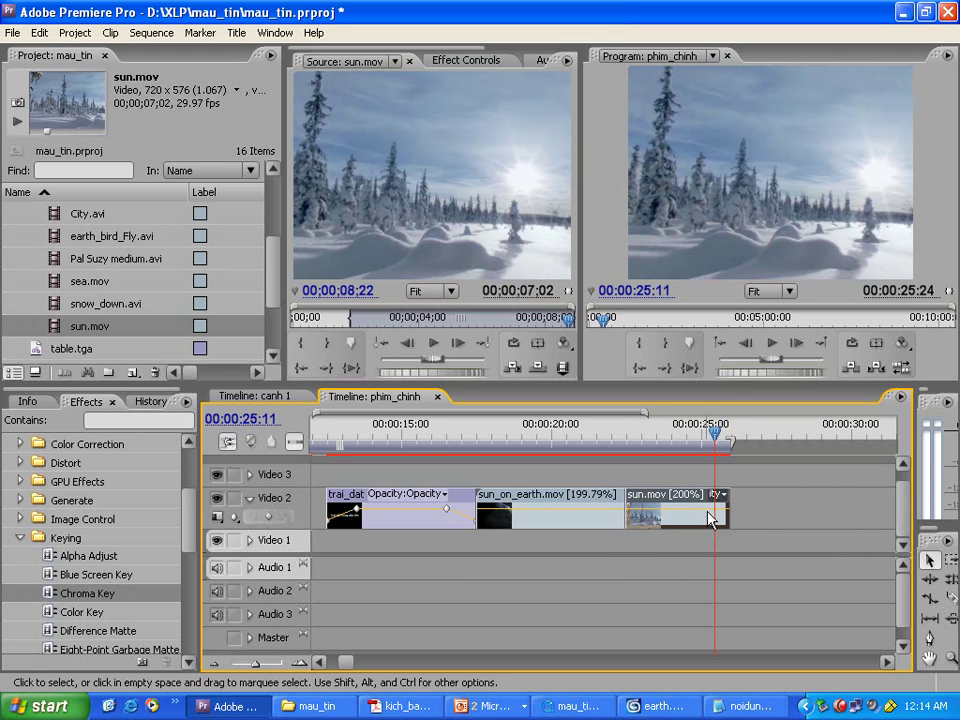
click(268, 518)
key(Page_Down)
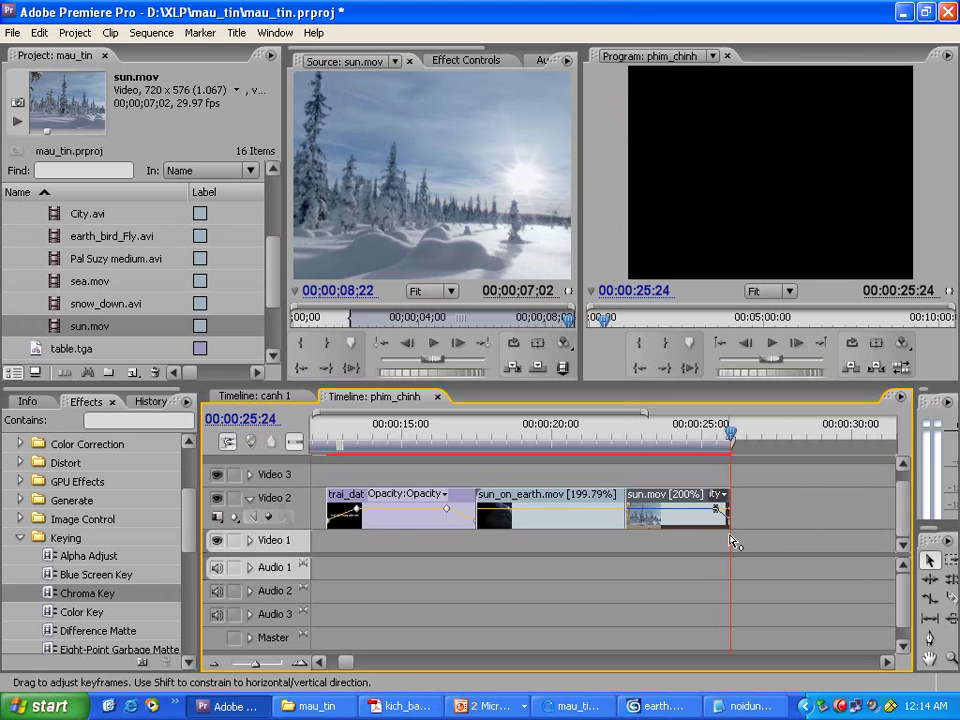
mouse_move(707, 441)
mouse_down()
mouse_move(735, 437)
mouse_move(697, 437)
mouse_up()
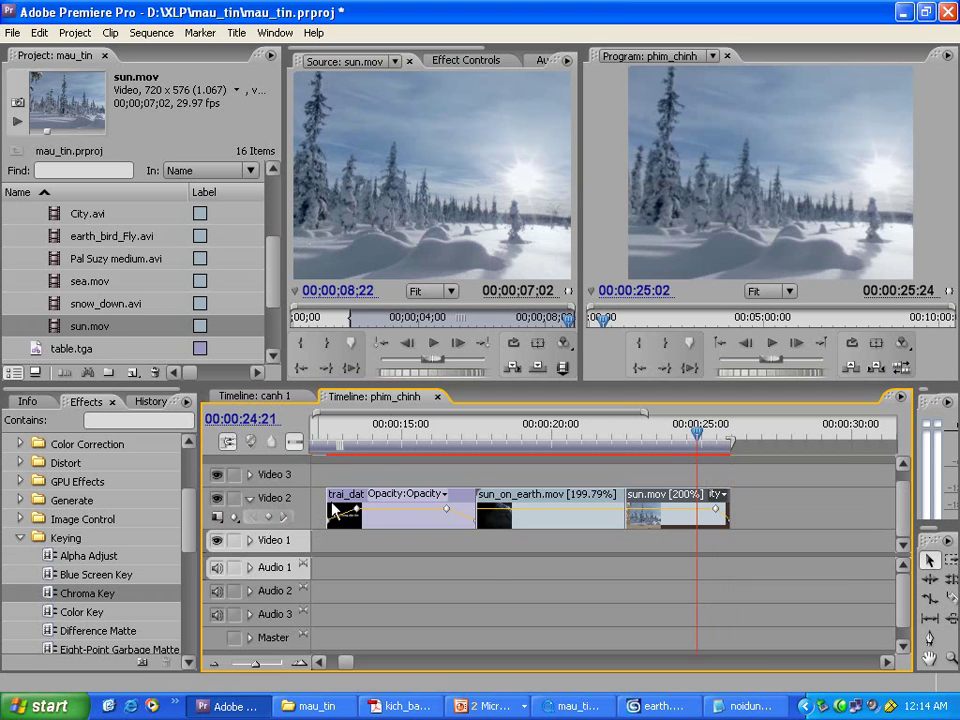
click(249, 498)
Step: Check the next topic's footage in mau_tin.mov in the Source monitor, and create a new title named phat_trien
click(395, 61)
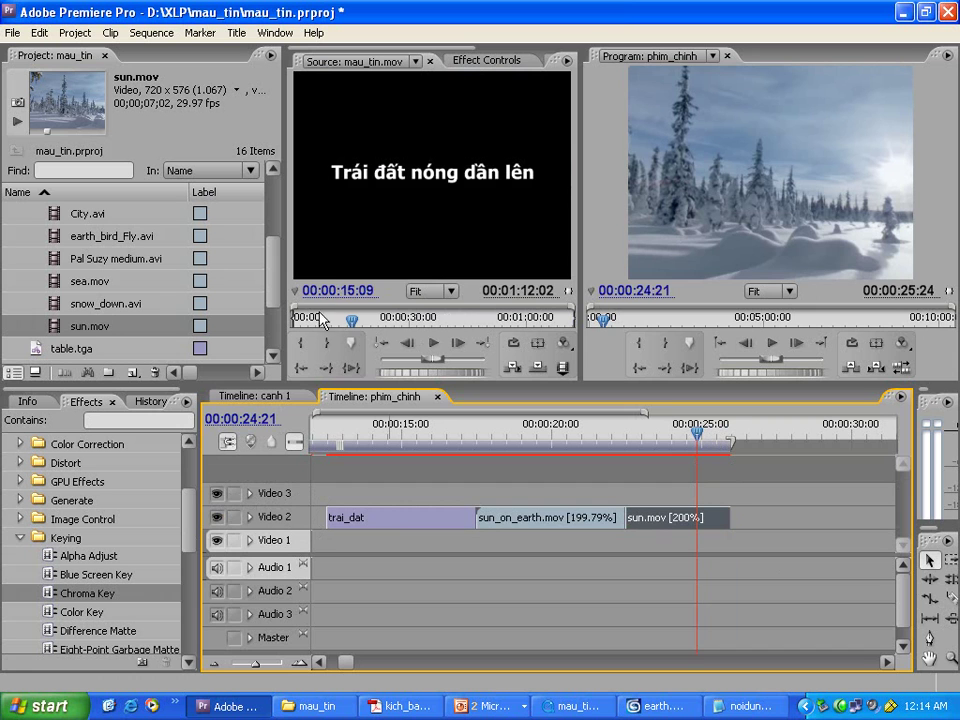
drag(347, 332, 425, 329)
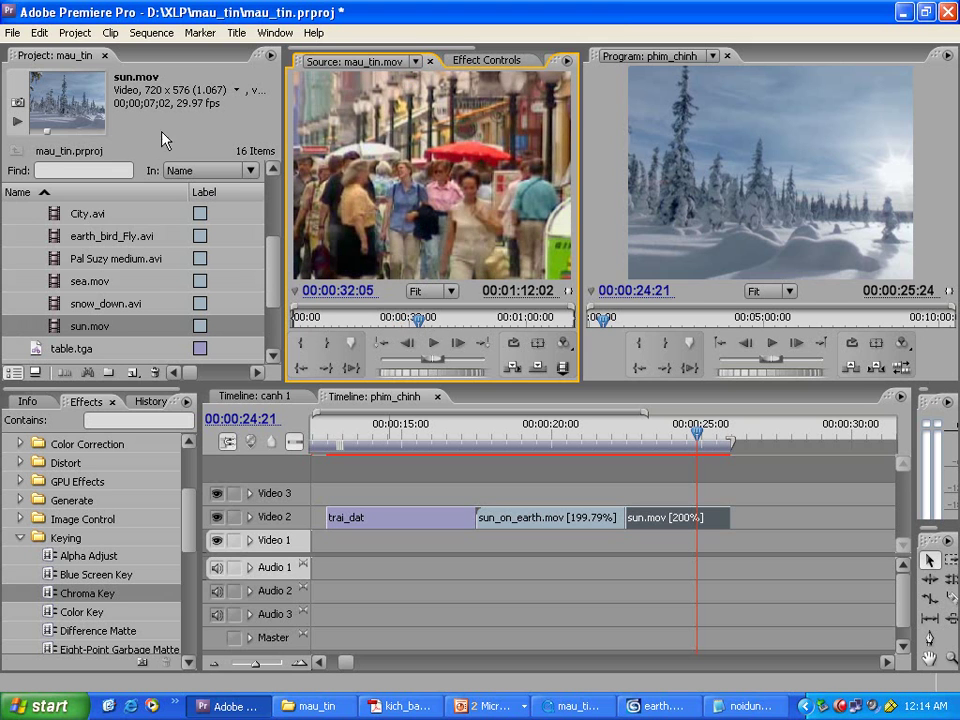
click(10, 31)
mouse_move(105, 54)
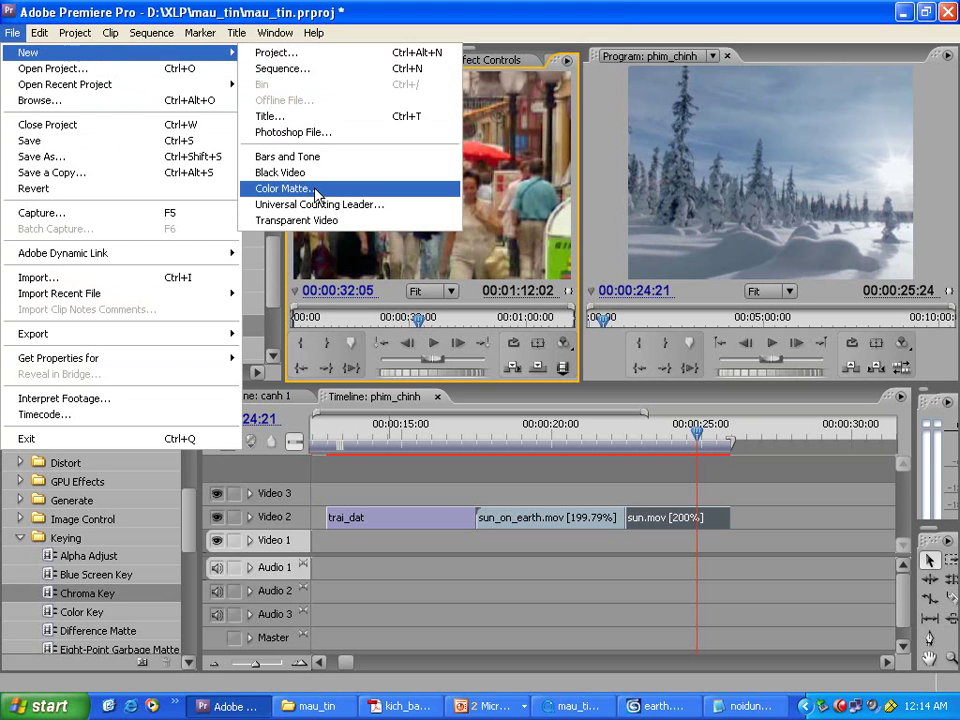
click(318, 117)
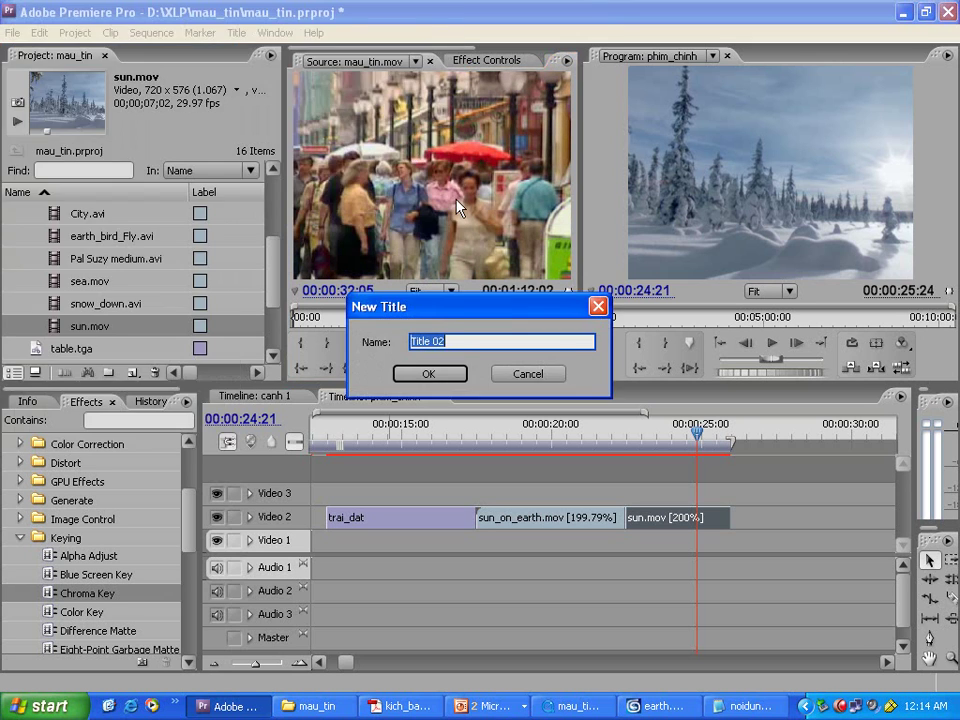
text(ph)
key(BackSpace)
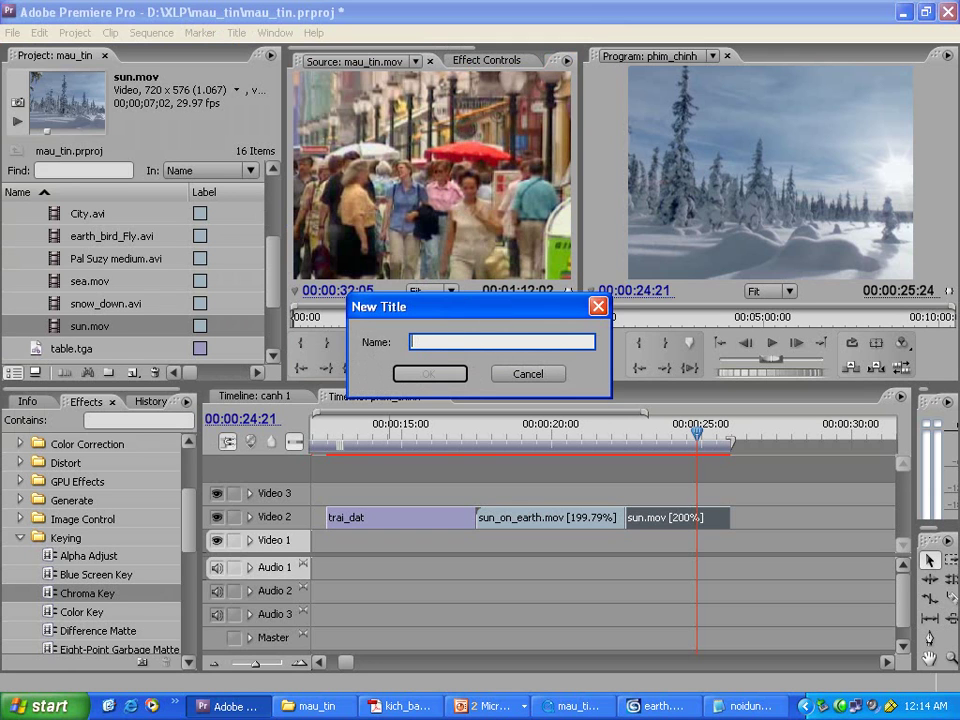
text(hat_trien)
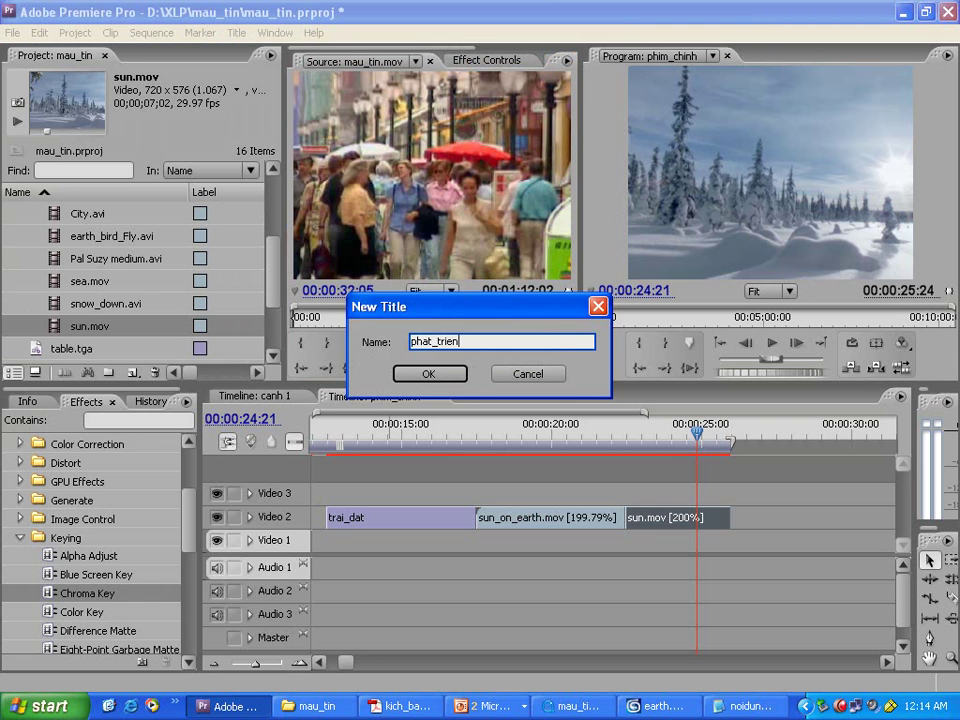
key(Return)
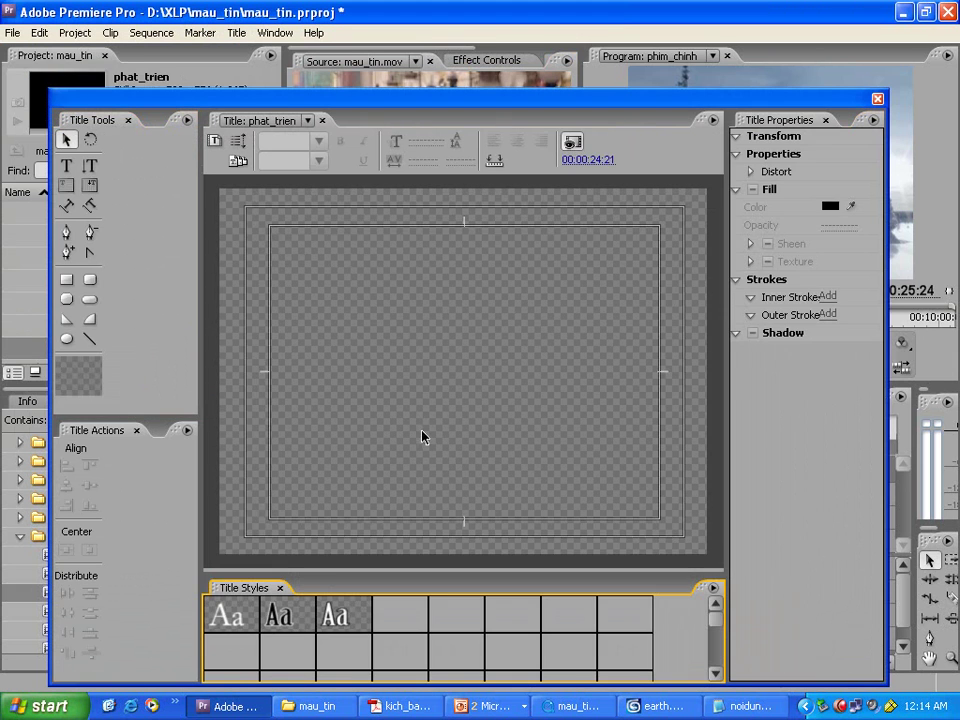
Step: Copy the line "Sự phát triển của con người" from noidung.txt in Notepad and paste it as text into the phat_trien title
click(750, 706)
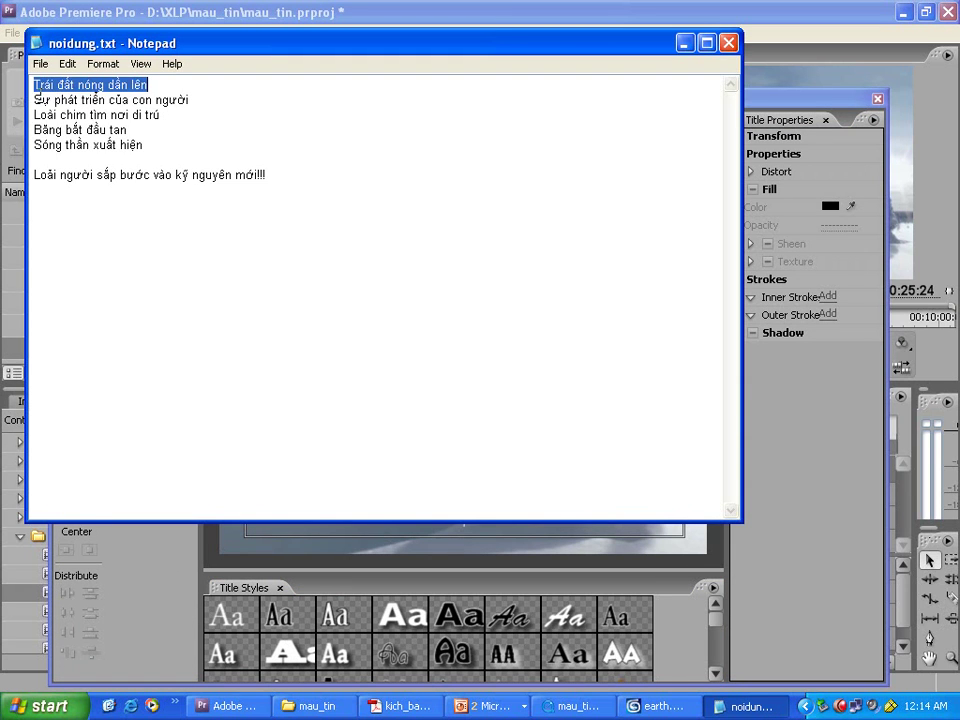
drag(34, 99, 178, 99)
key(ctrl+c)
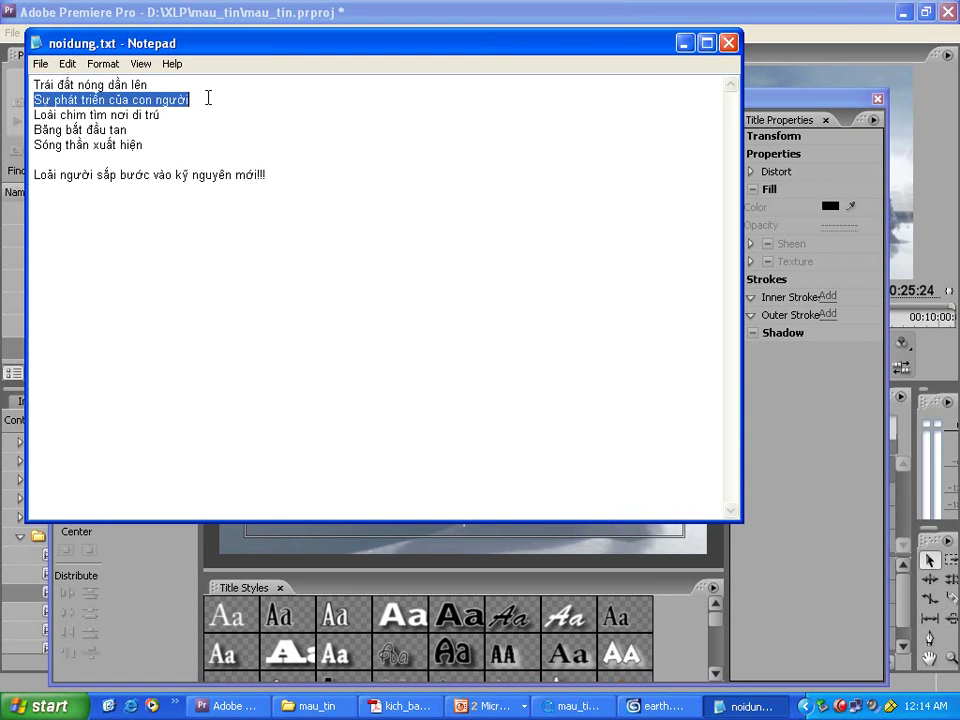
key(alt+Tab)
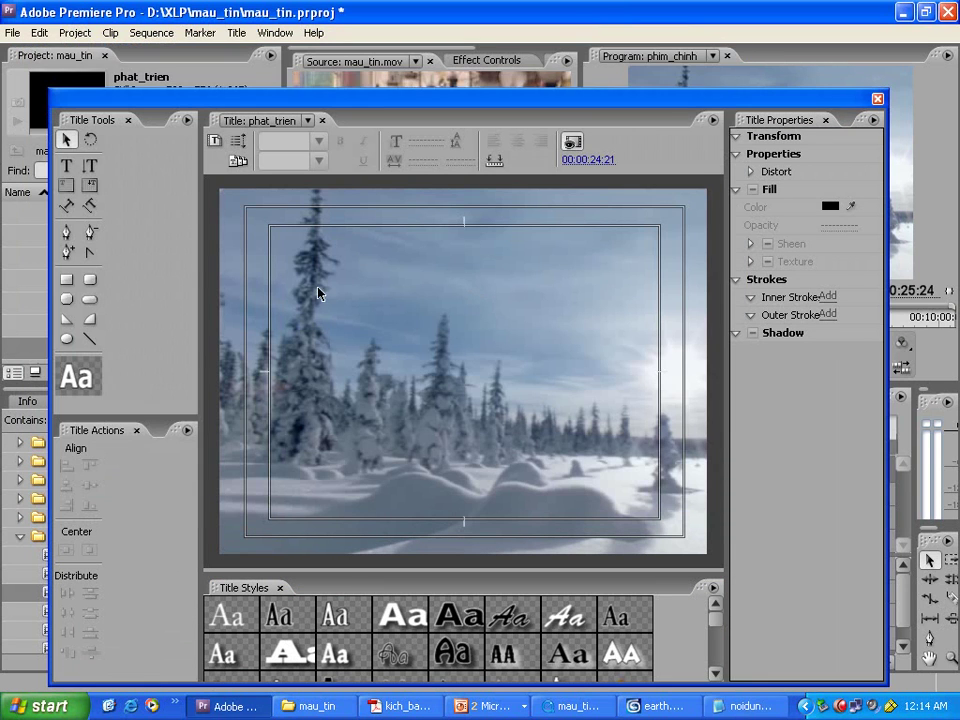
click(66, 166)
click(392, 350)
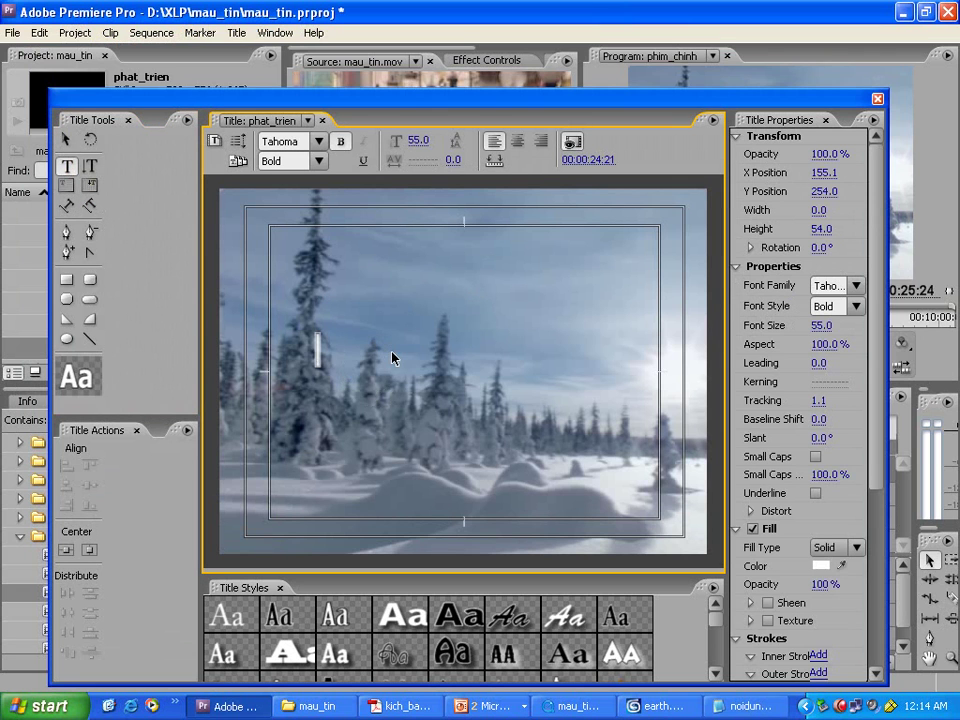
key(ctrl+v)
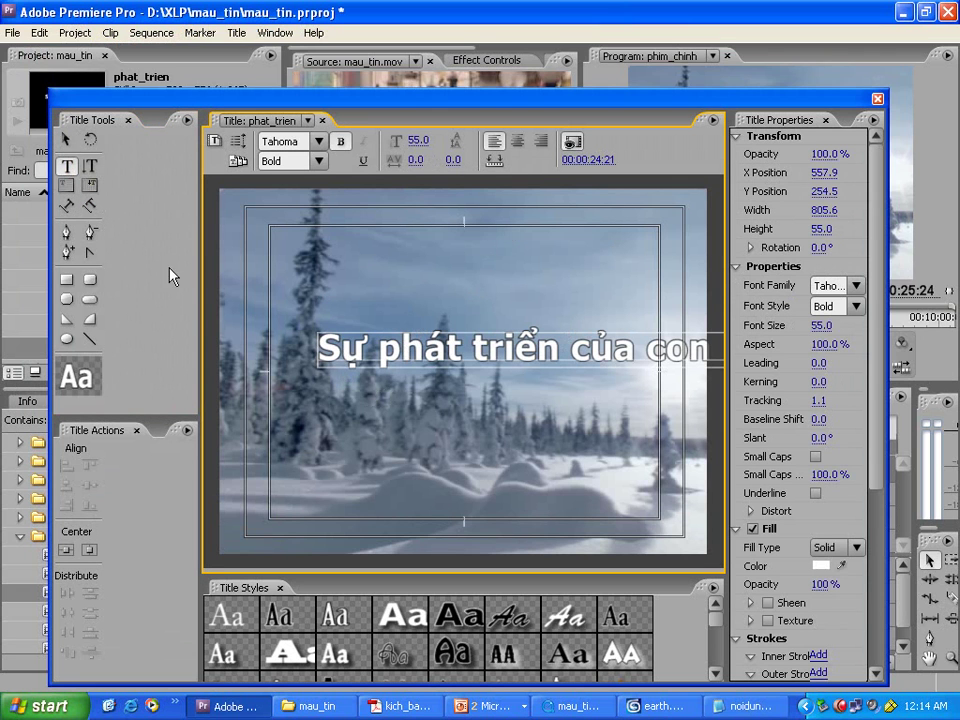
Step: Set the title text's font size to 50 and center it vertically and horizontally in the frame
click(66, 140)
drag(501, 350, 435, 353)
click(830, 325)
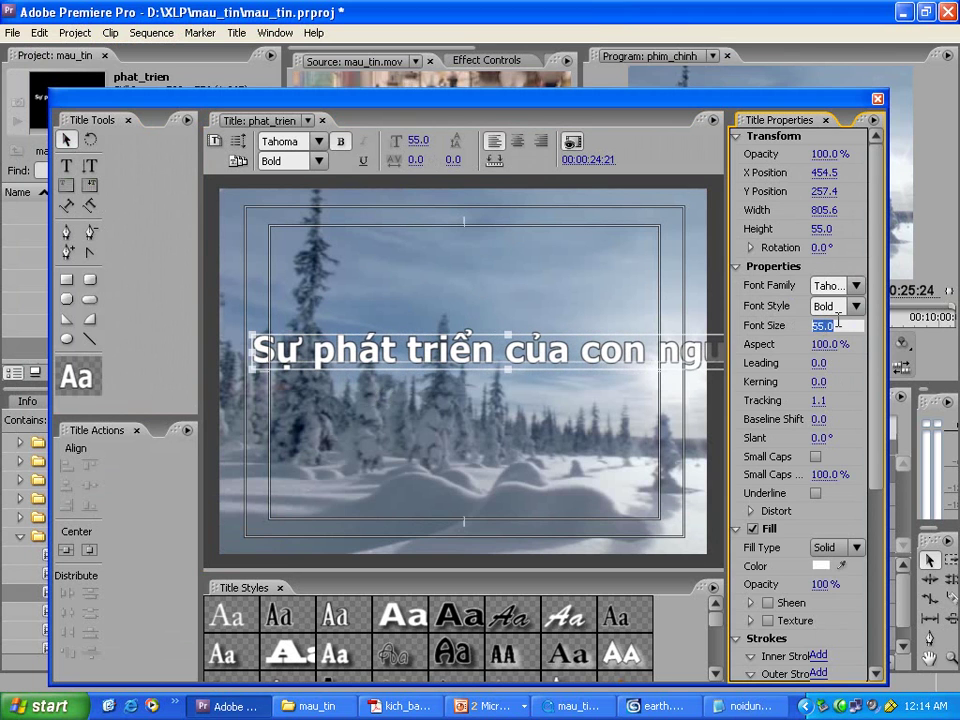
key(Return)
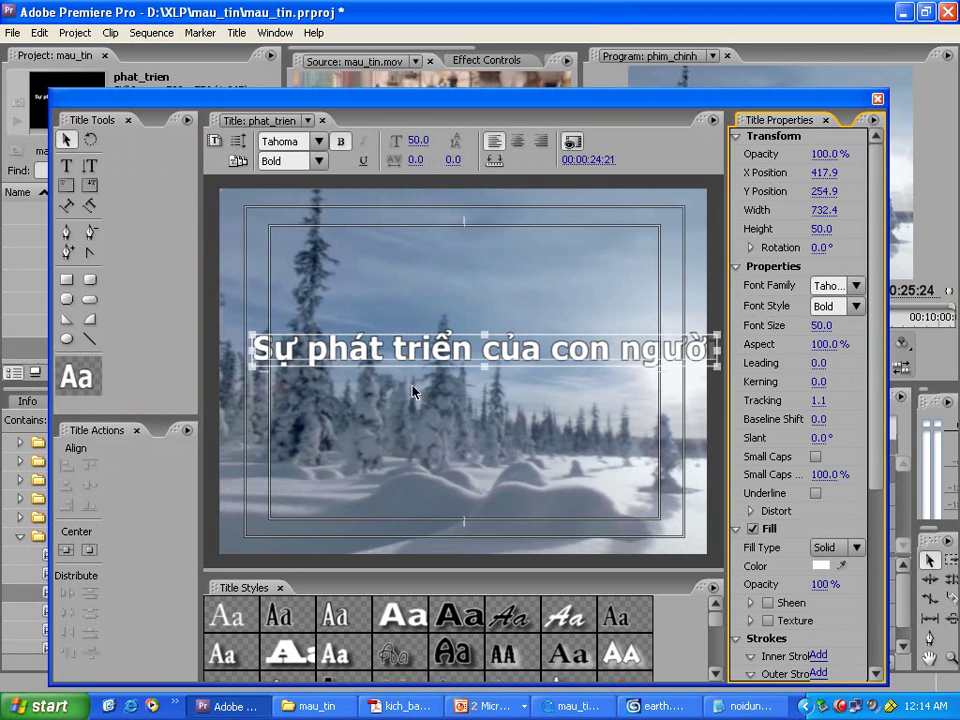
click(65, 551)
click(89, 550)
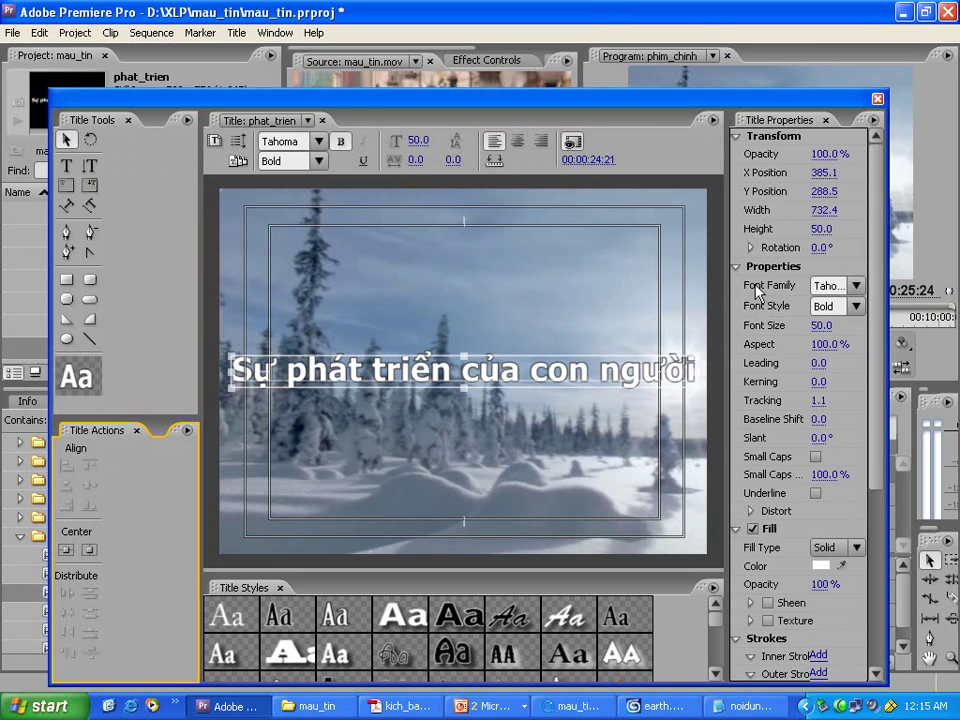
Step: Reduce the title text's font size to 45, center it again and close the title editor
click(836, 325)
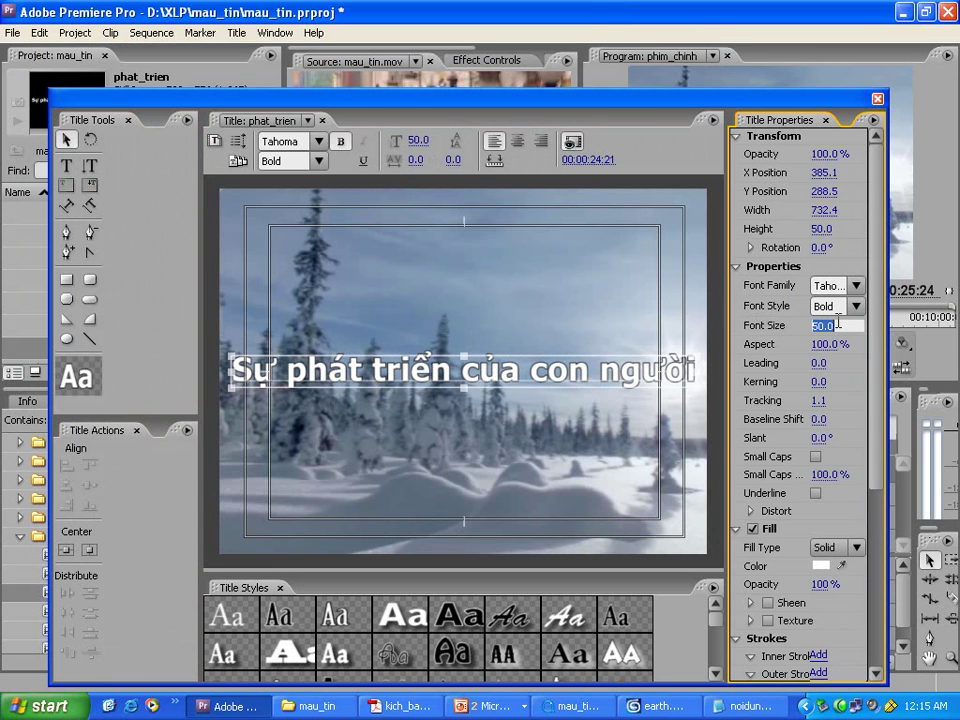
text(45)
key(Return)
click(65, 551)
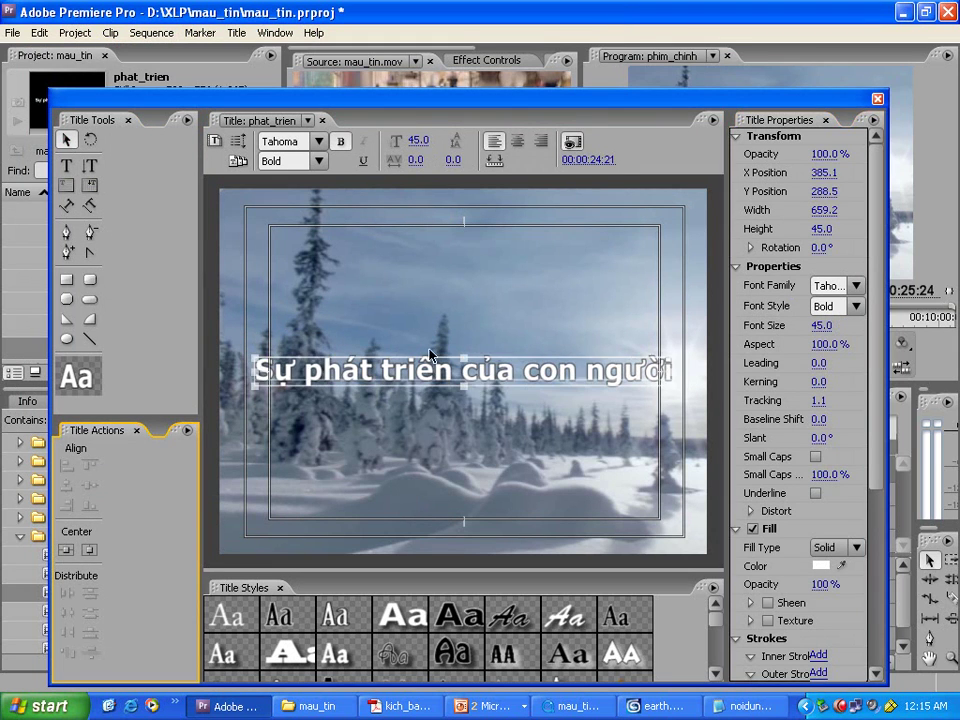
click(877, 98)
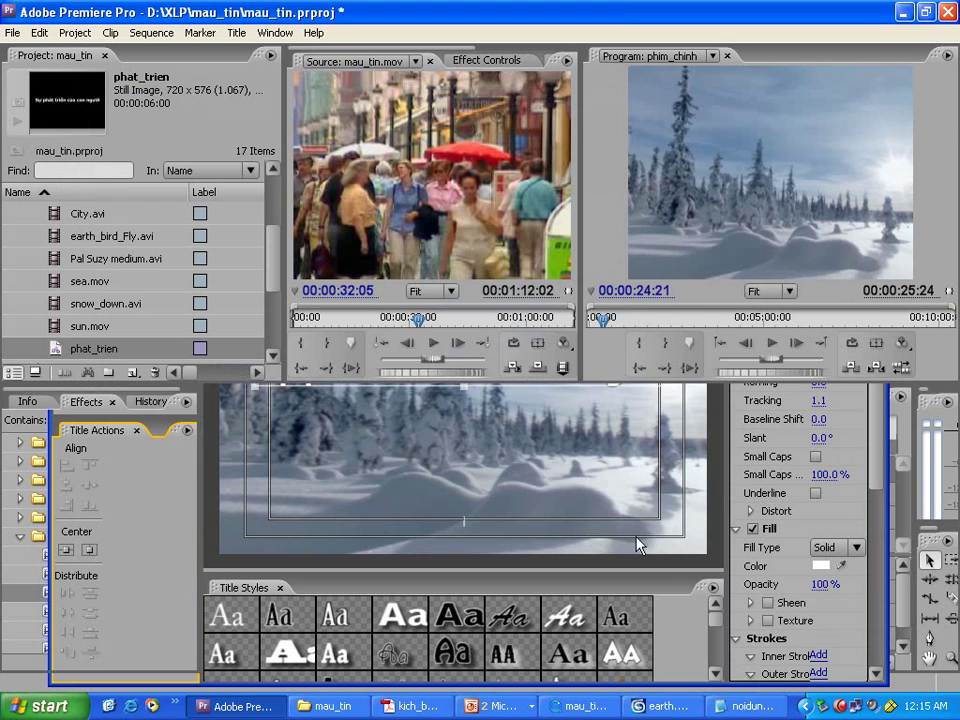
Step: Place the phat_trien title on Video 2 at 00:00:26:11 and trim its end to 00:00:31:11
click(752, 446)
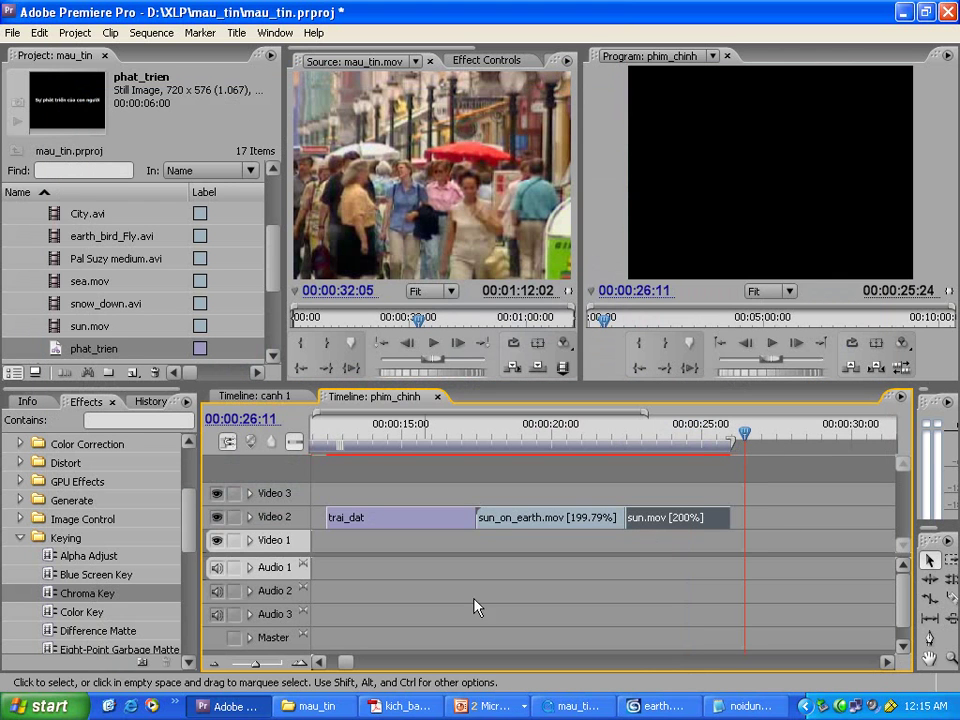
scroll(378, 419, down, 3)
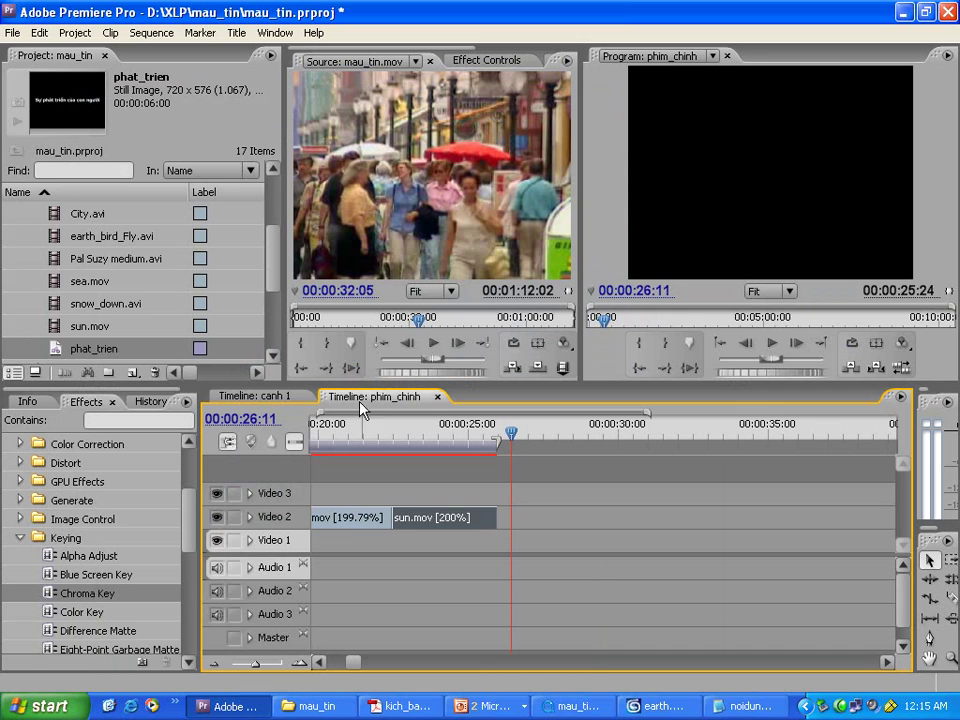
click(67, 357)
drag(67, 357, 529, 521)
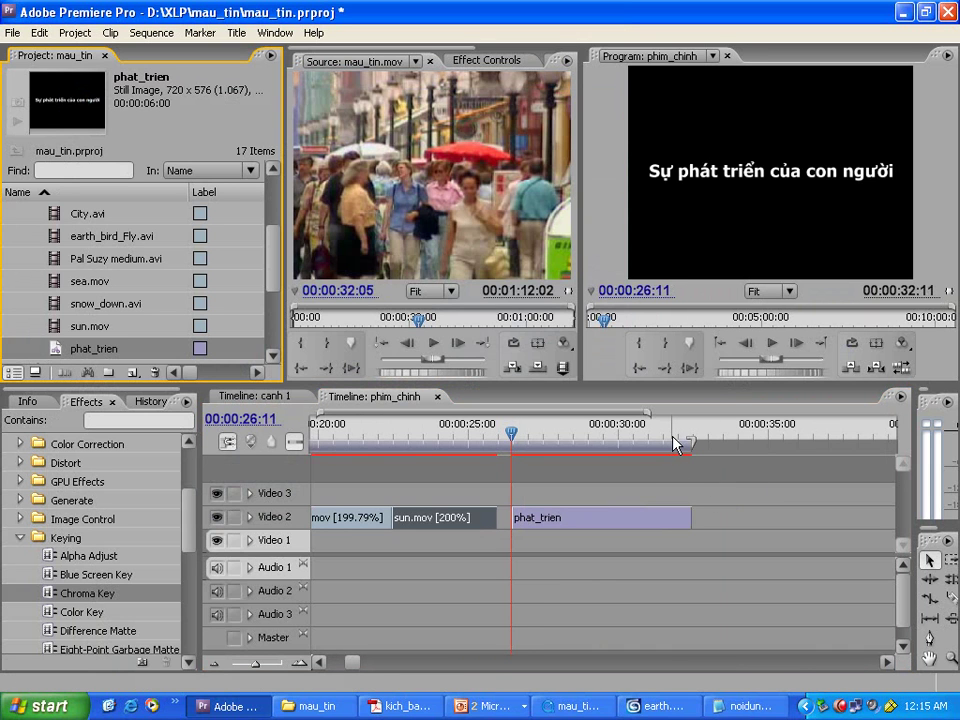
drag(672, 444, 661, 437)
drag(690, 518, 665, 518)
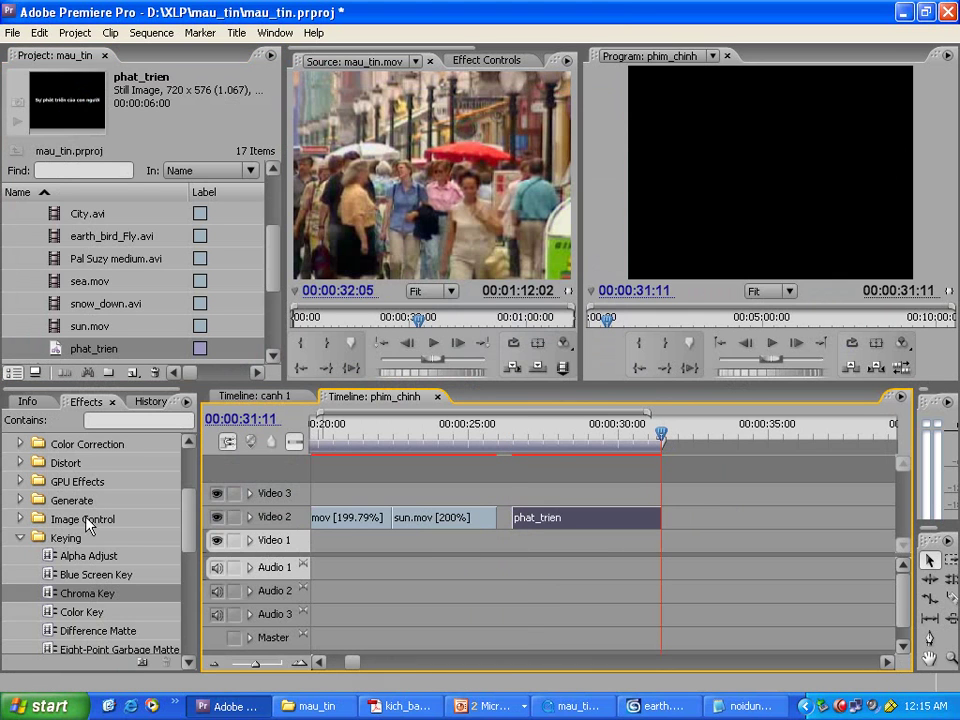
Step: Fade in the phat_trien clip with opacity keyframes at 00:00:26:11 and 00:00:27:11, lowering the first one to zero
click(250, 517)
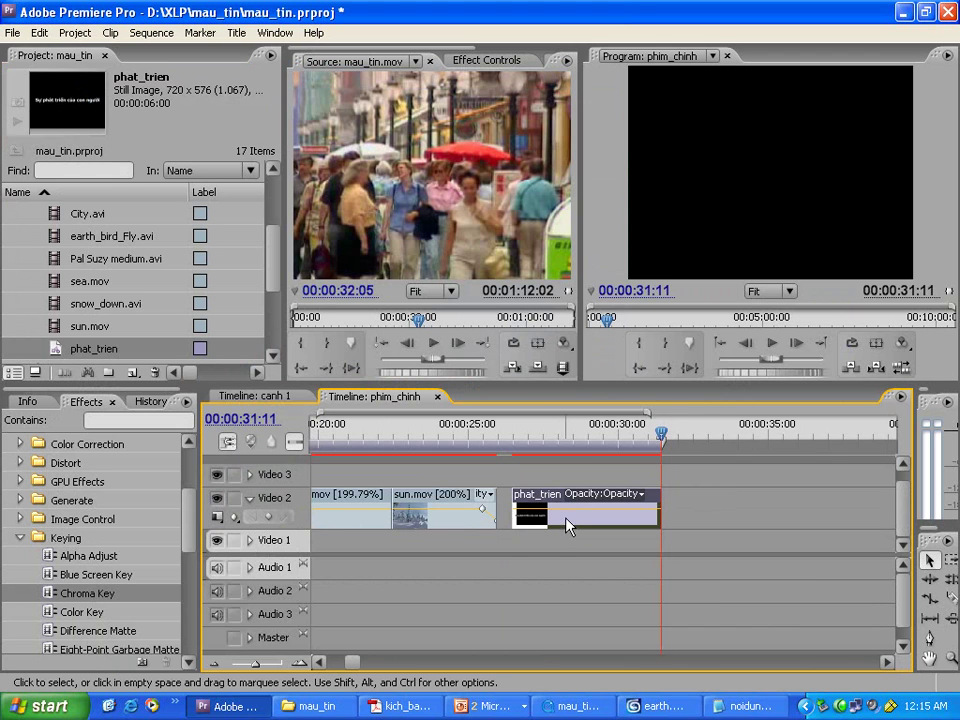
key(equal)
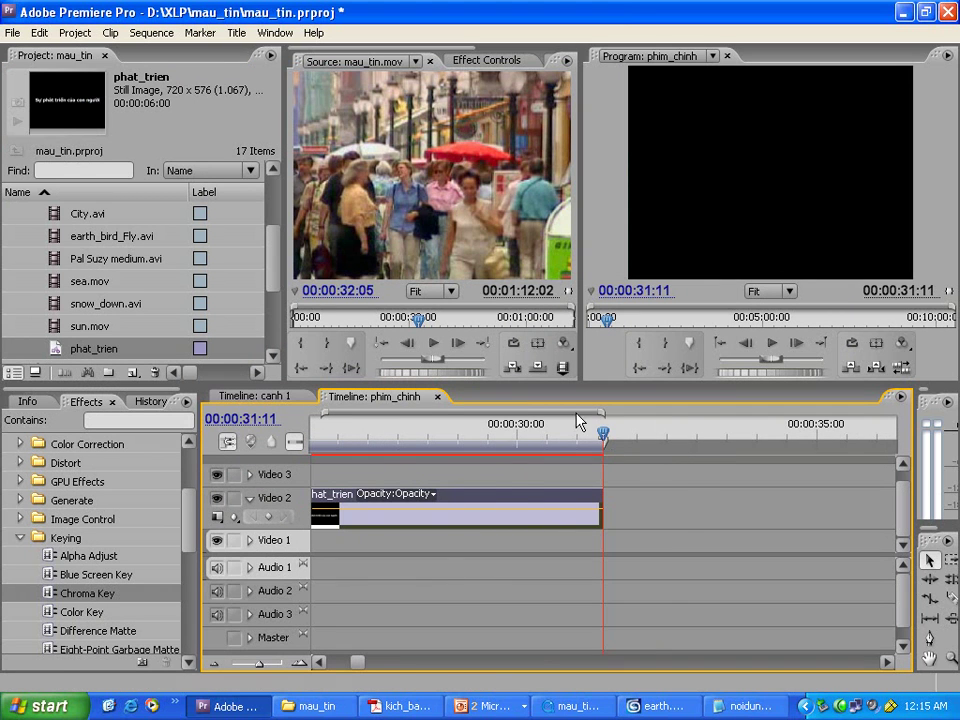
scroll(578, 420, up, 3)
click(450, 433)
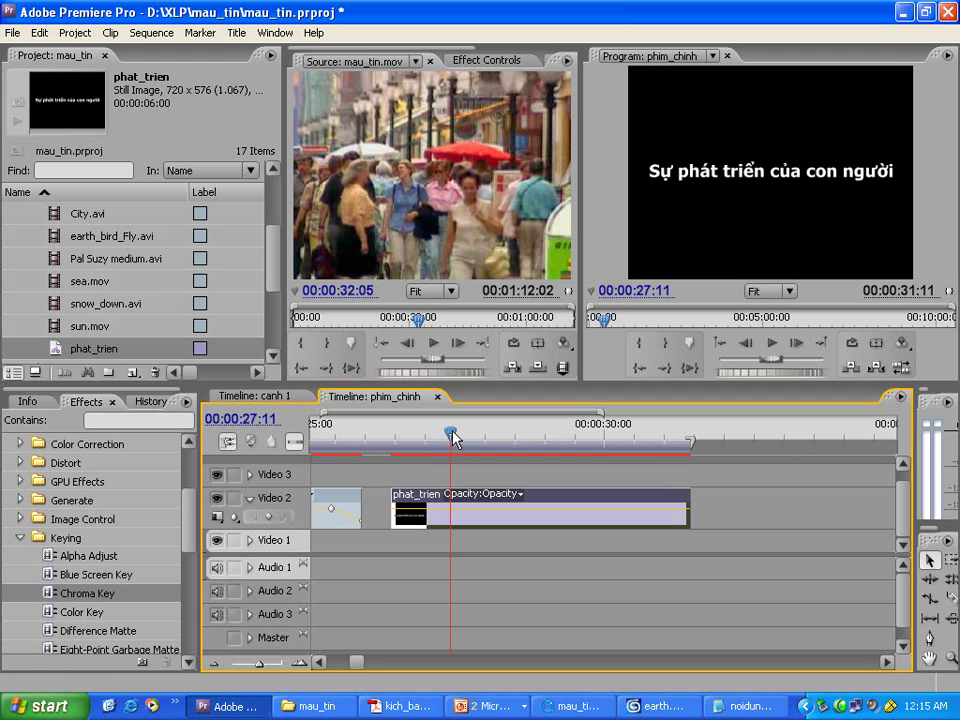
click(270, 518)
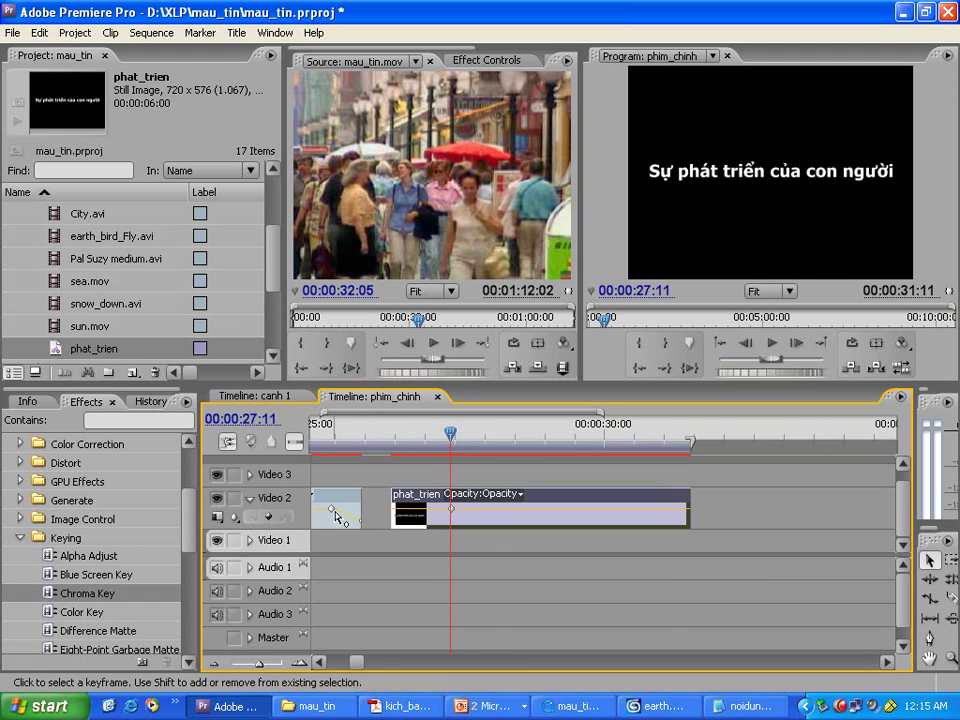
key(Up)
click(270, 517)
drag(397, 508, 397, 521)
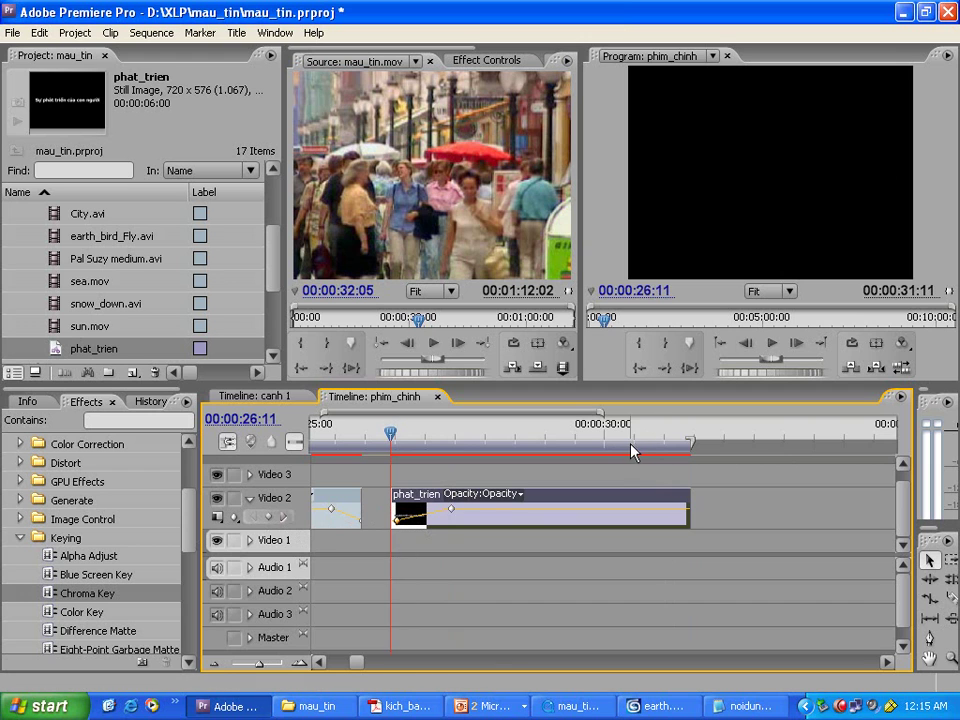
Step: Fade out the phat_trien clip with opacity keyframes about one second before its end and at its end
click(632, 450)
click(270, 517)
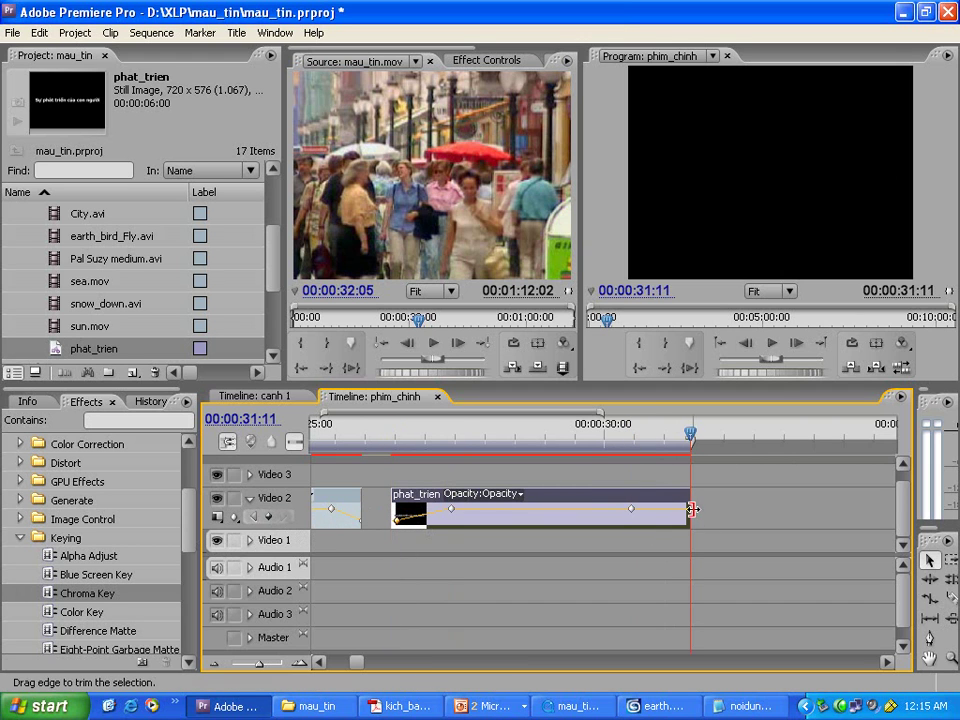
click(250, 498)
Step: Move the phat_trien clip down to Video 1, scrub through its fade and save the project
drag(454, 520, 422, 545)
drag(386, 453, 652, 450)
key(ctrl+s)
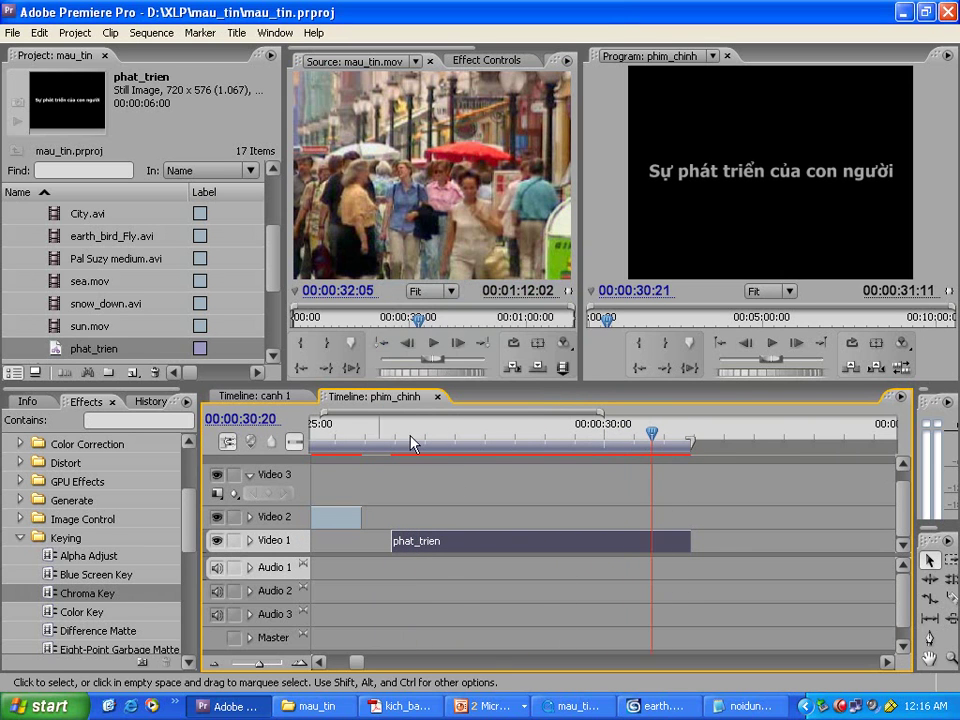
Step: Find City.avi among the project footage and load it into the Source monitor
scroll(465, 416, down, 3)
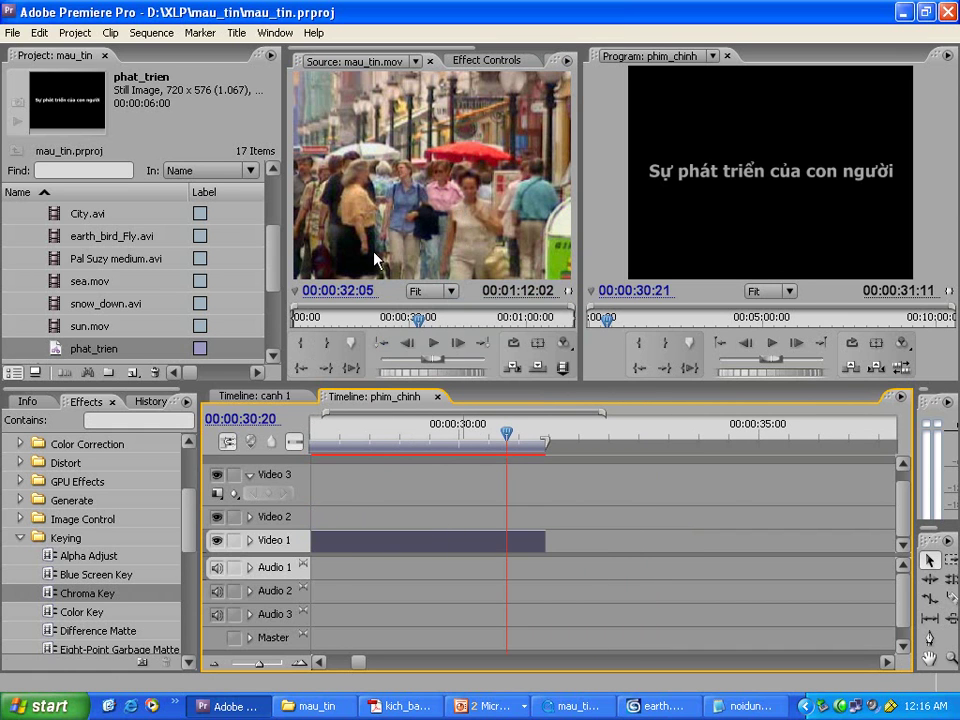
drag(268, 282, 268, 310)
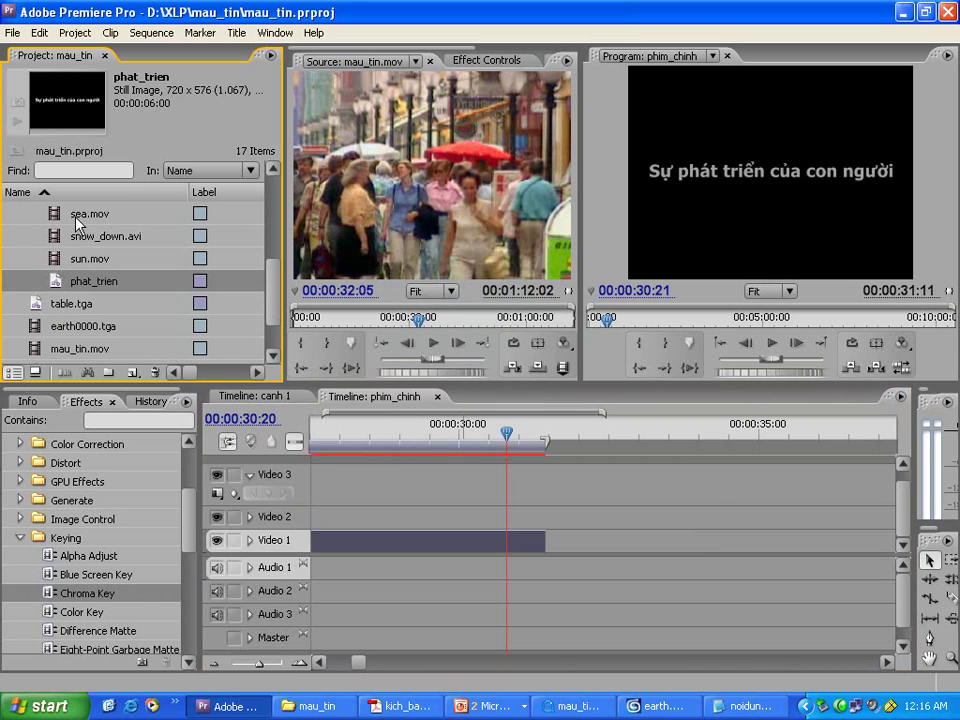
scroll(200, 258, up, 2)
click(75, 258)
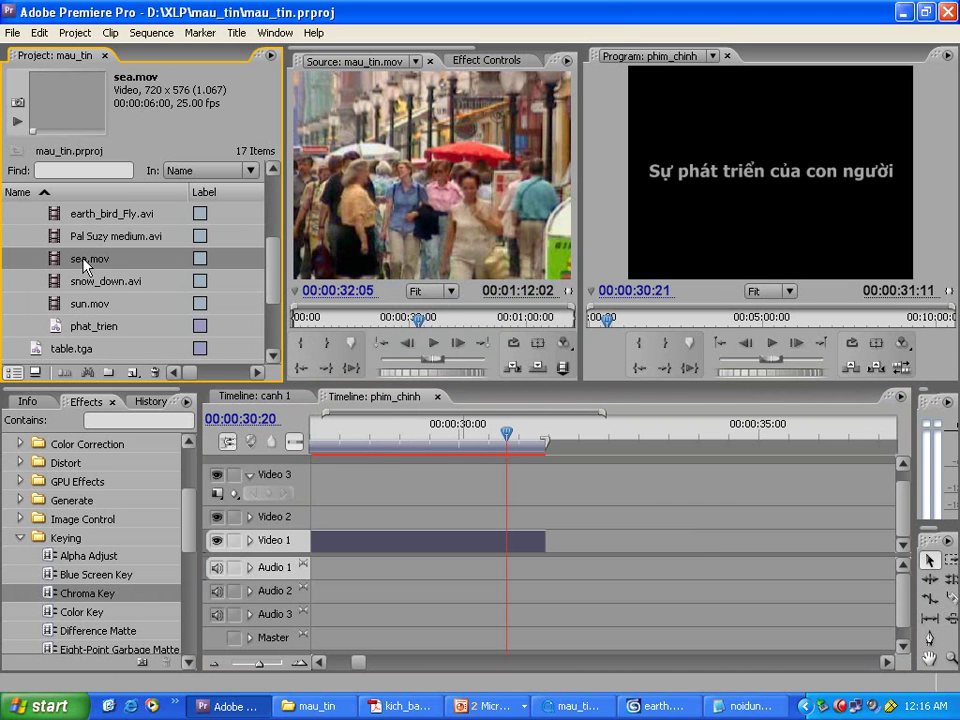
scroll(75, 258, up, 2)
click(100, 238)
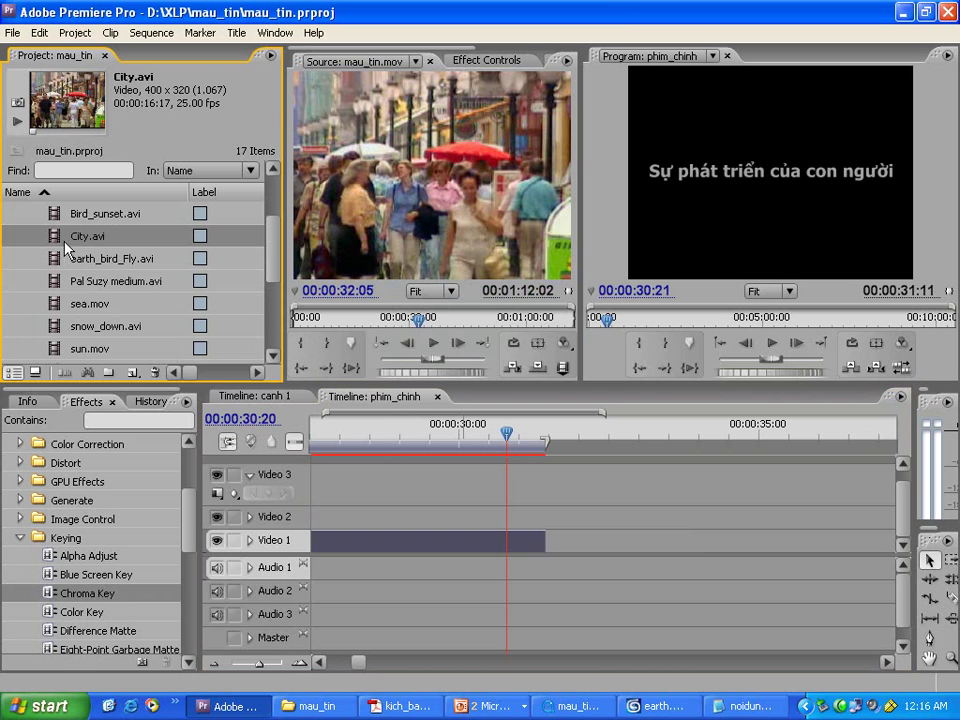
drag(60, 246, 445, 258)
Step: Preview City.avi, mark its Out point at 00:00:11:00, and place it on Video 1 directly after the phat_trien clip
drag(302, 322, 410, 320)
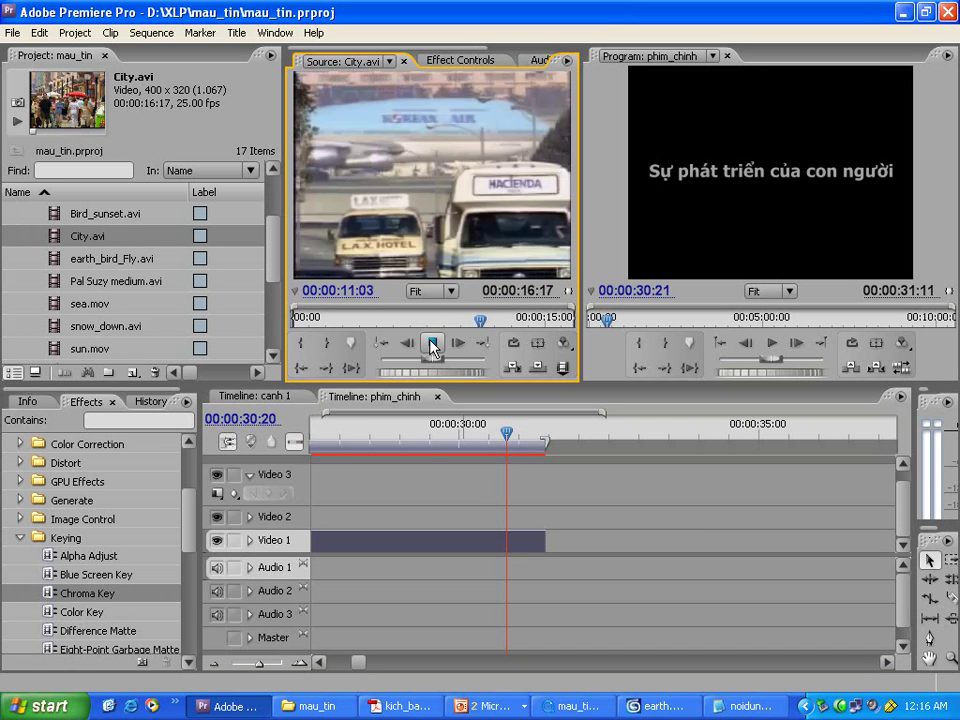
click(433, 347)
drag(503, 322, 477, 326)
click(407, 342)
click(338, 343)
drag(467, 206, 547, 544)
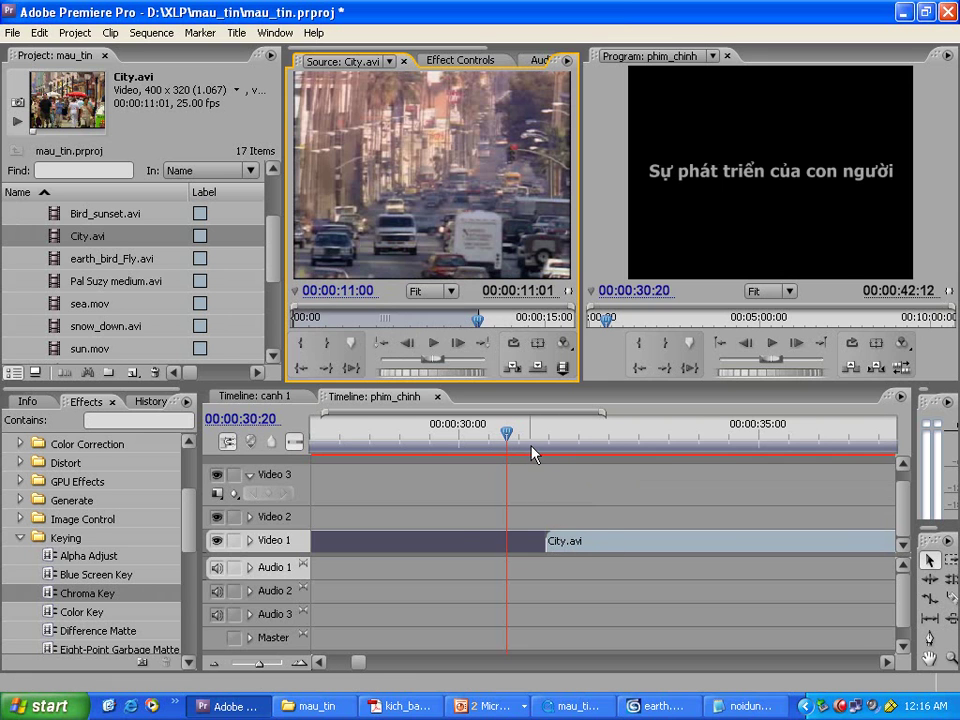
Step: Set the speed of the City.avi clip on Video 1 to 200%
key(minus)
scroll(514, 420, down, 3)
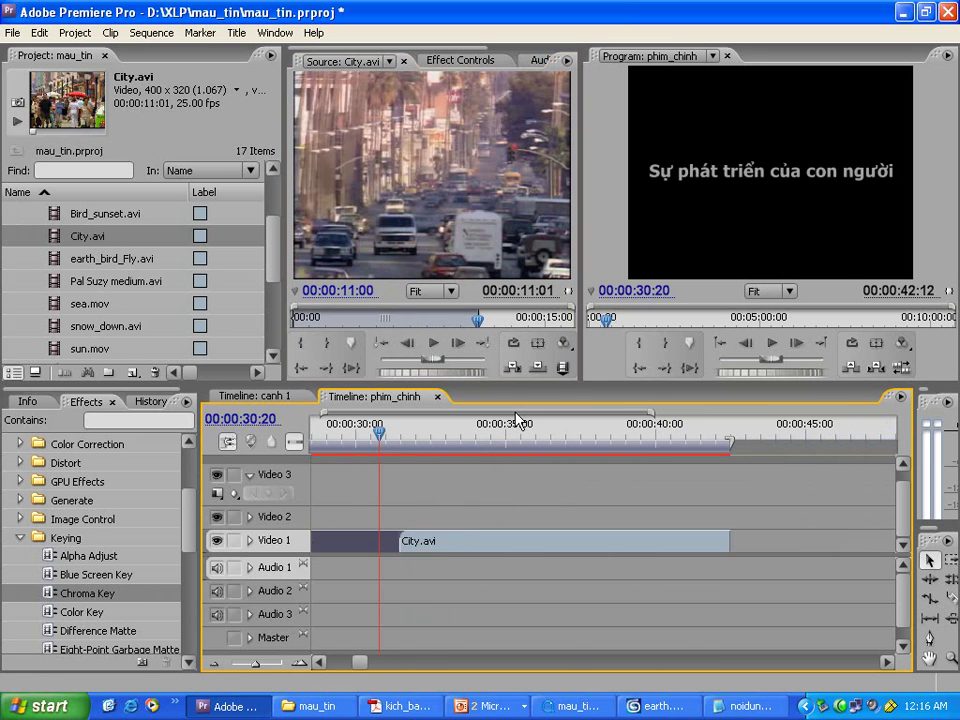
right_click(504, 542)
click(555, 344)
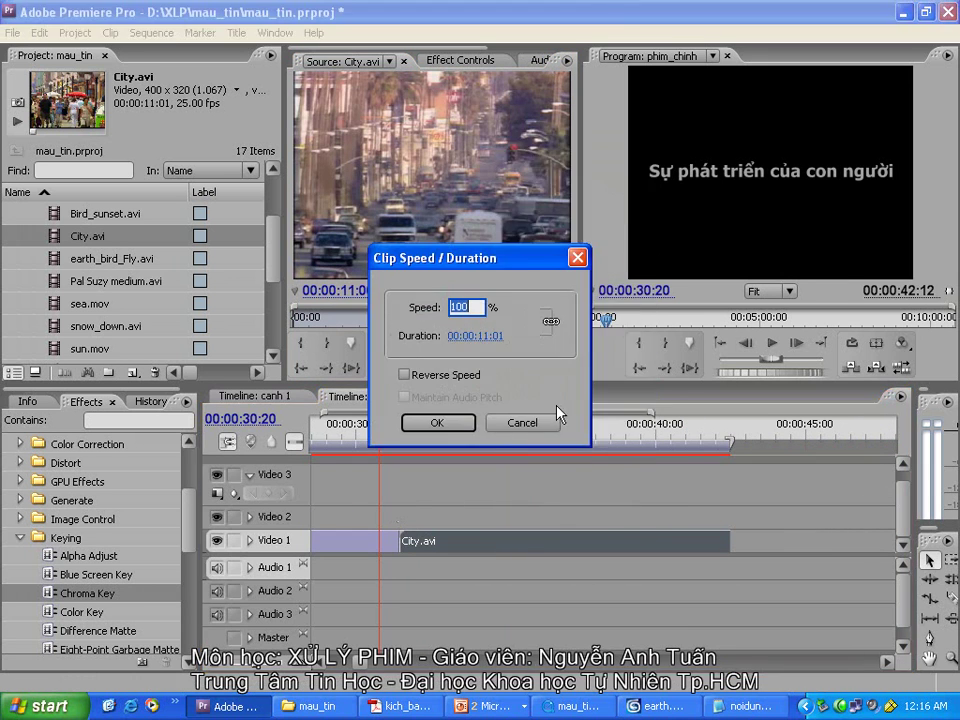
text(200)
key(Return)
Step: Scale the City.avi clip to 200 in its Motion settings
drag(379, 432, 412, 445)
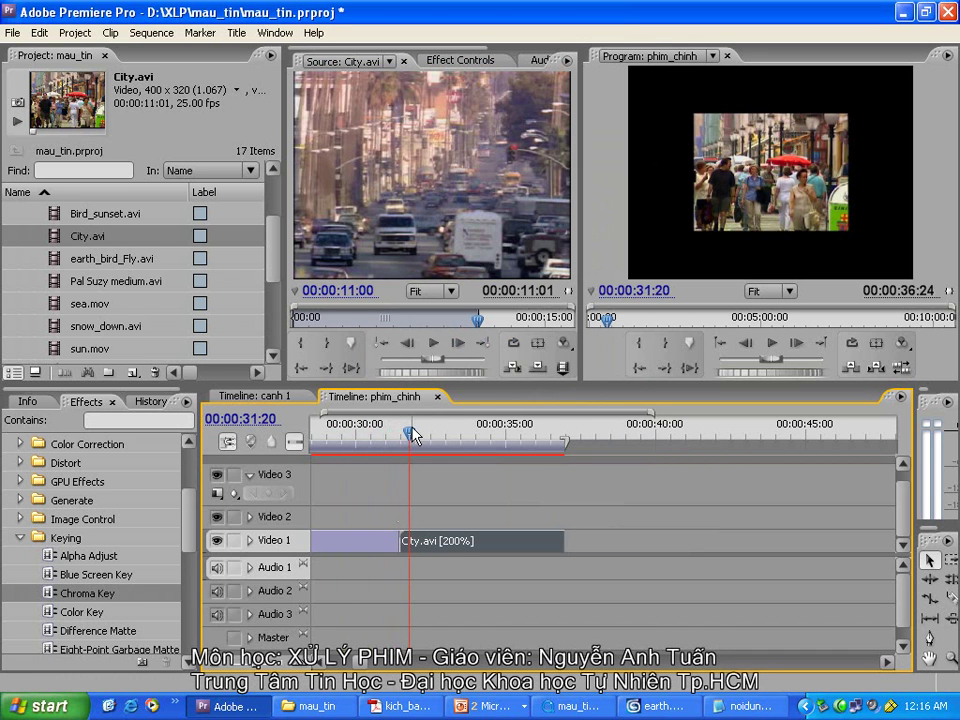
click(460, 61)
click(296, 127)
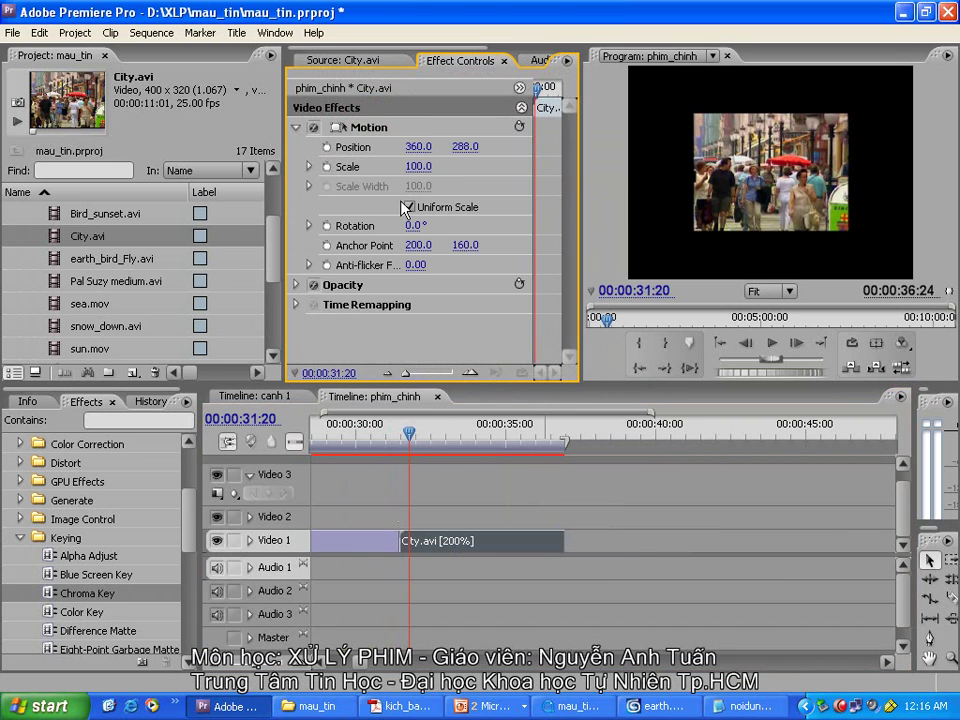
click(419, 167)
text(200)
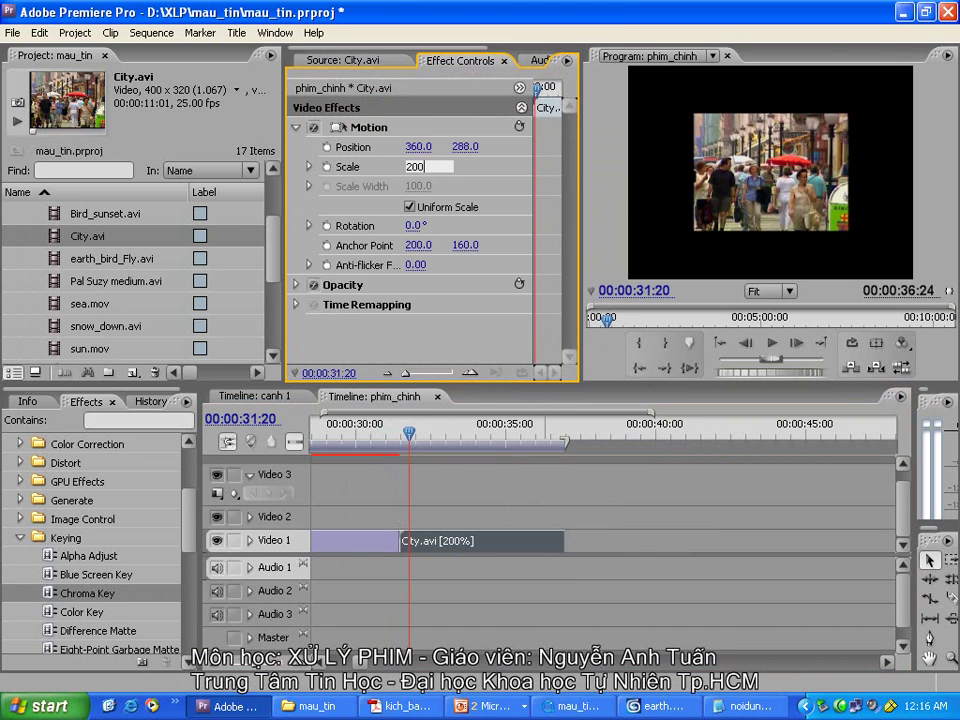
key(Return)
Step: Fade out the City.avi clip with opacity keyframes at 00:00:36:04 and at its end, and save the project
drag(396, 437, 541, 445)
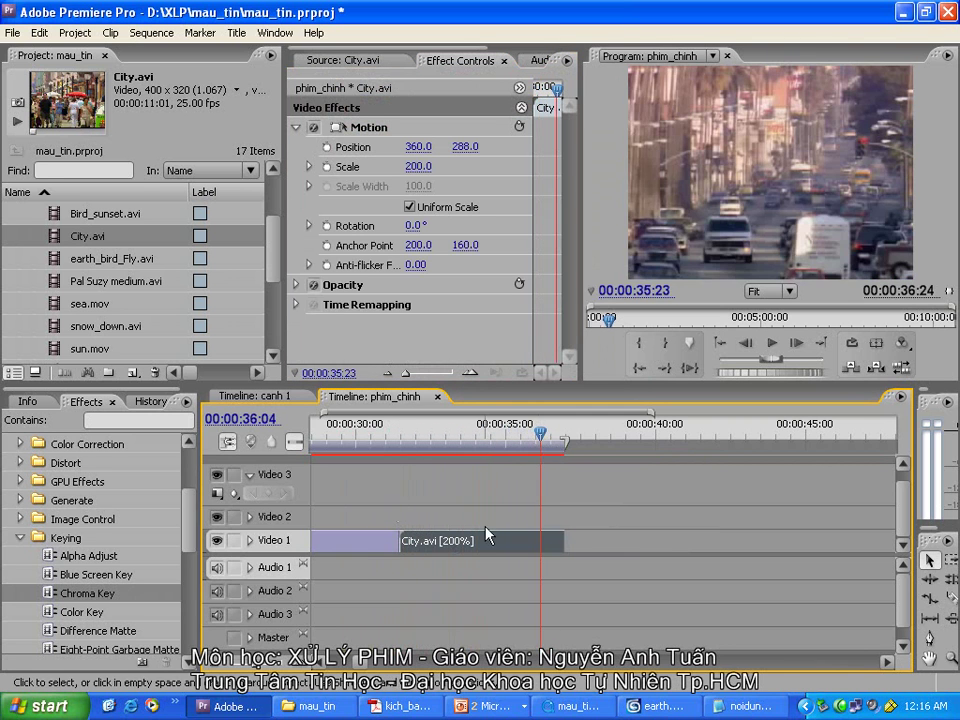
click(250, 541)
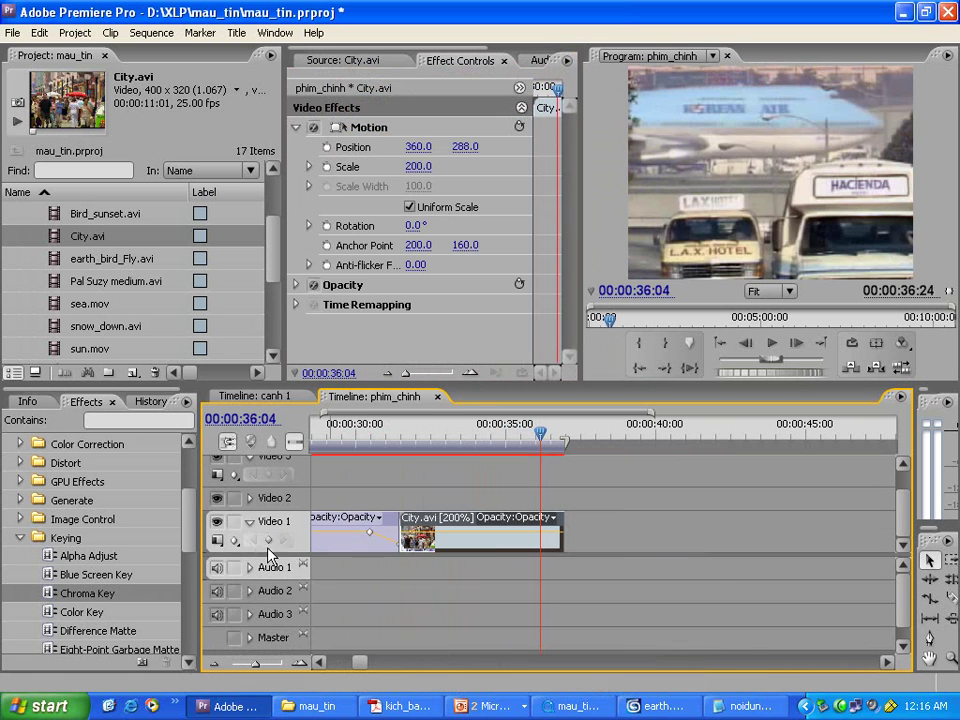
click(270, 541)
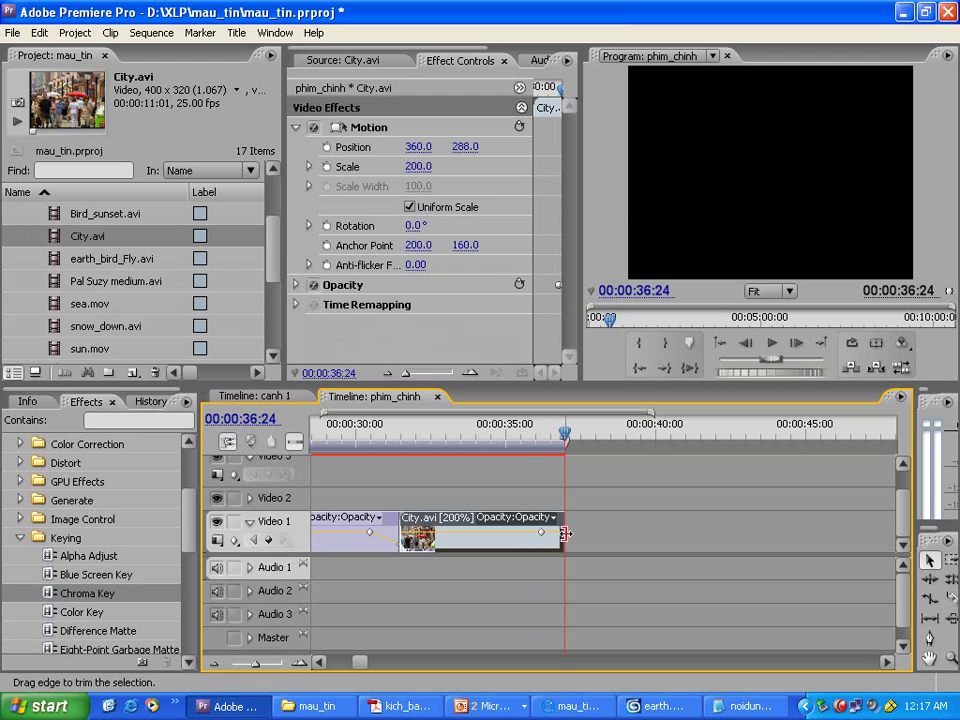
click(529, 445)
drag(529, 447, 562, 447)
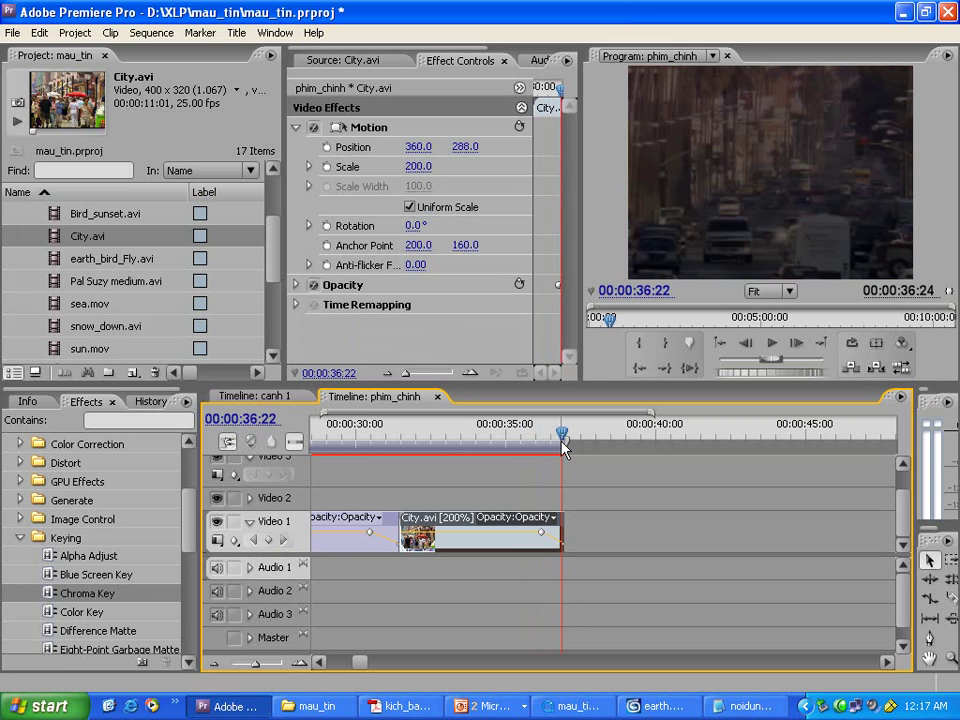
key(ctrl+s)
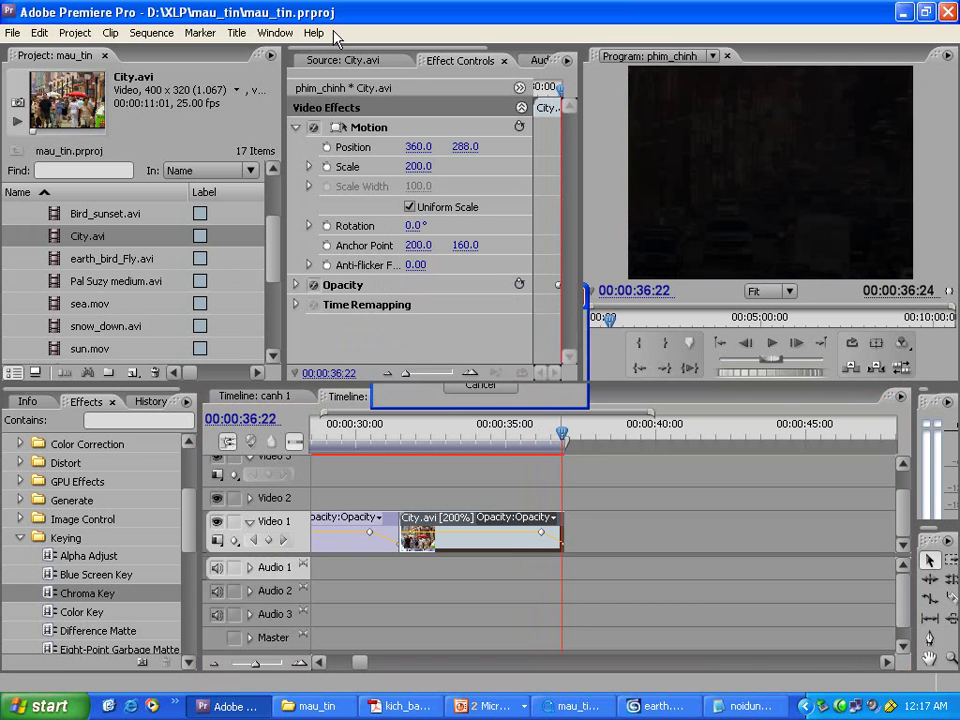
Step: Bring mau_tin.mov back into the Source monitor and scrub to its bird migration title at 00:00:39:10
click(345, 62)
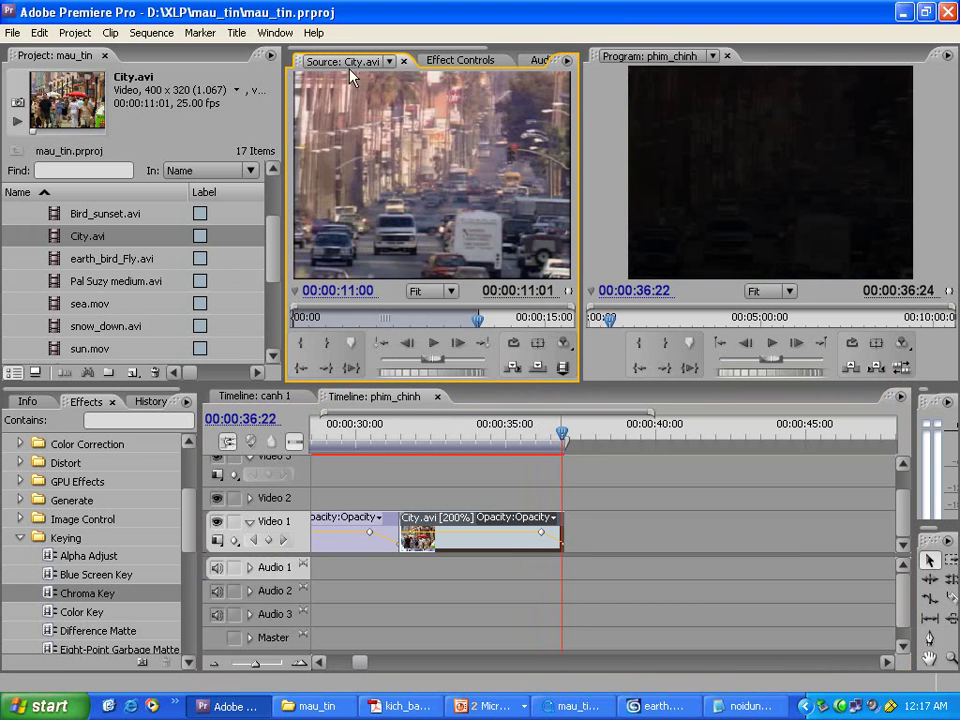
click(389, 62)
click(330, 139)
drag(418, 320, 446, 320)
Step: Create a new title named loai_chim
click(13, 32)
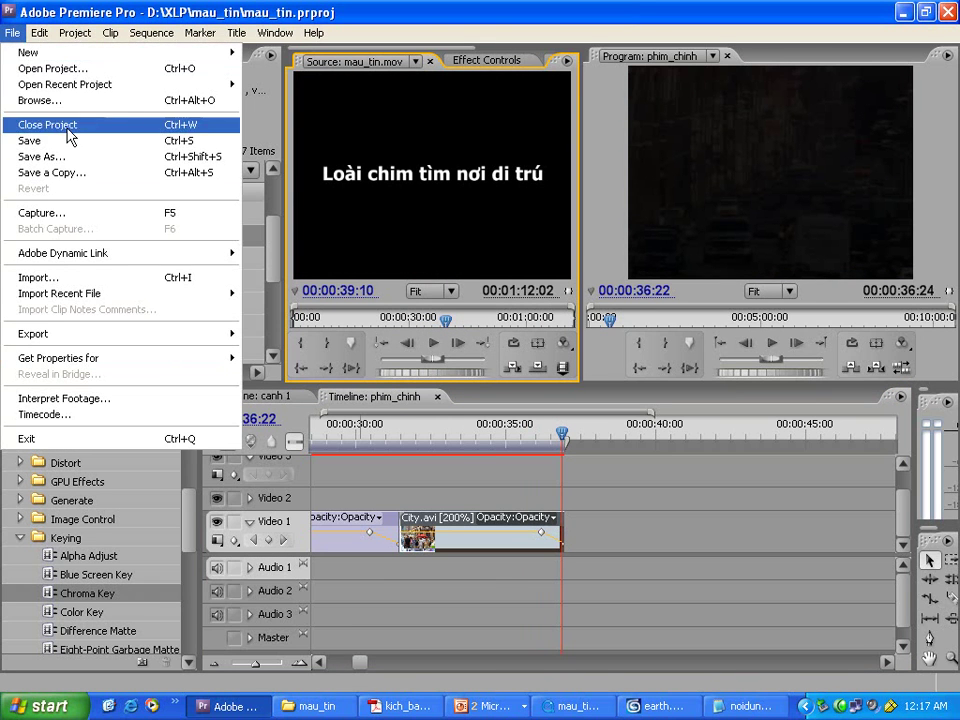
mouse_move(54, 50)
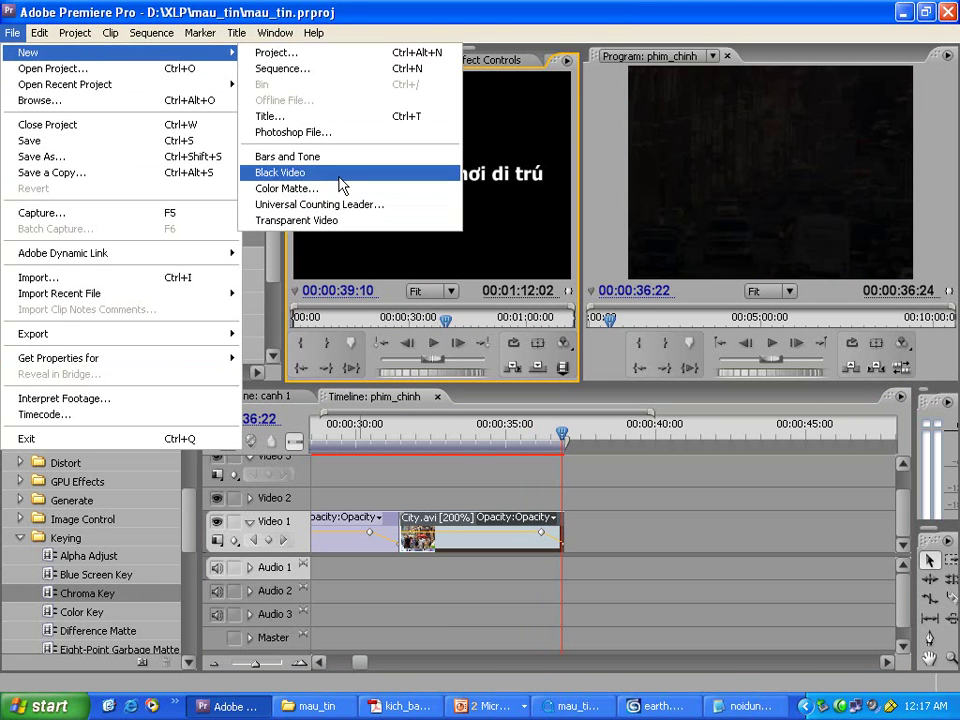
click(285, 116)
text(loai_chim)
key(Return)
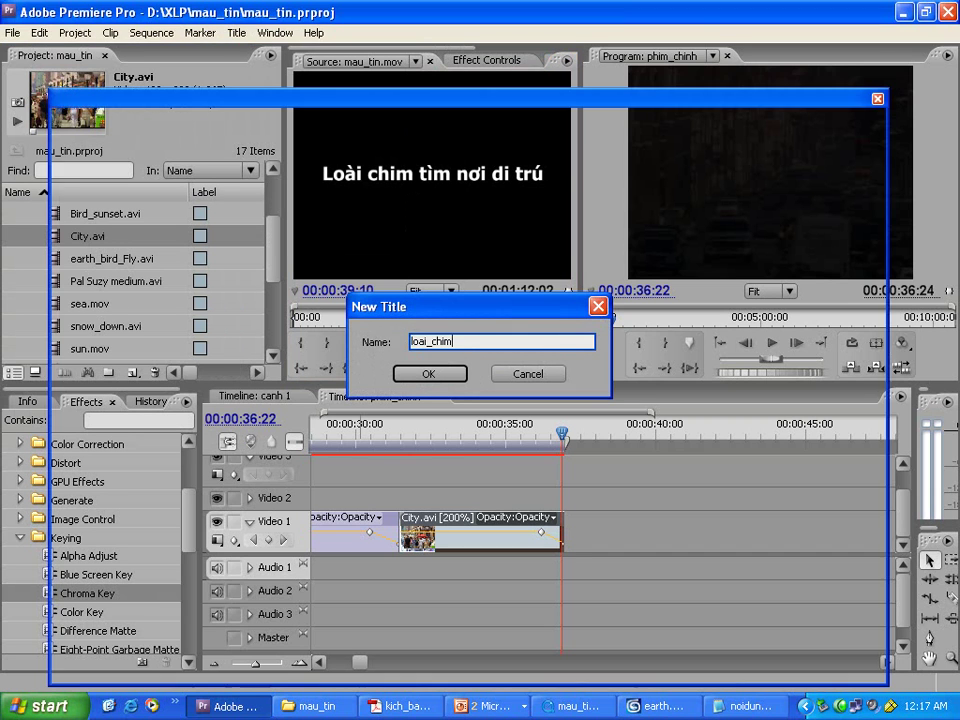
Step: Copy the line "Loài chim tìm nơi di trú" from noidung.txt in Notepad and paste it into the loai_chim title in Premiere Pro
key(alt+Tab)
mouse_move(34, 114)
mouse_down()
mouse_move(188, 125)
mouse_move(34, 114)
mouse_up()
key(ctrl+c)
key(alt+Tab)
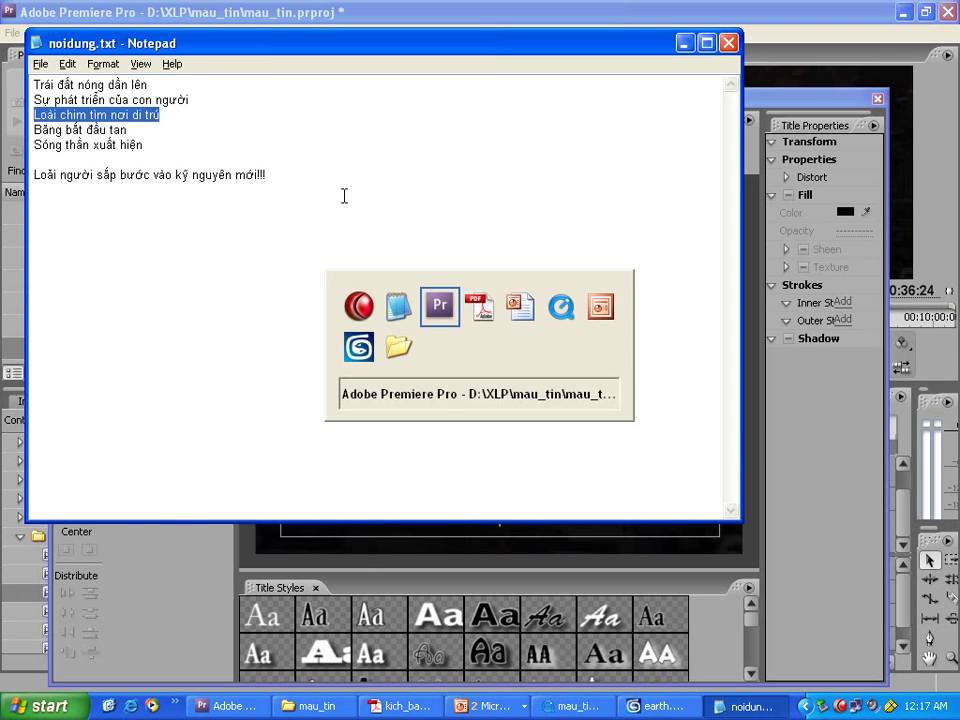
click(330, 352)
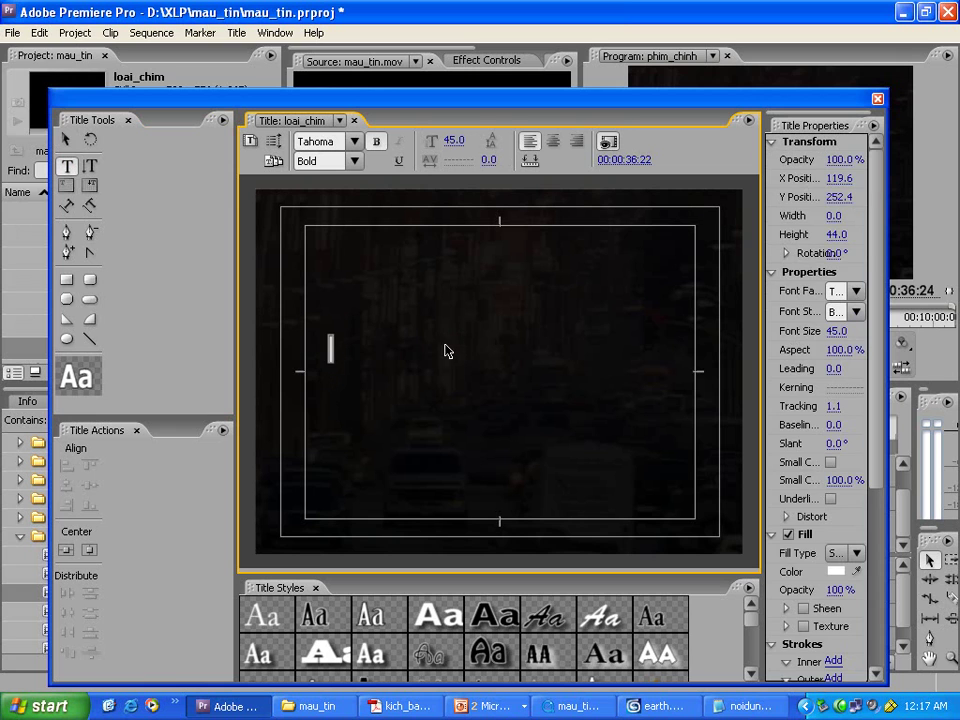
key(ctrl+v)
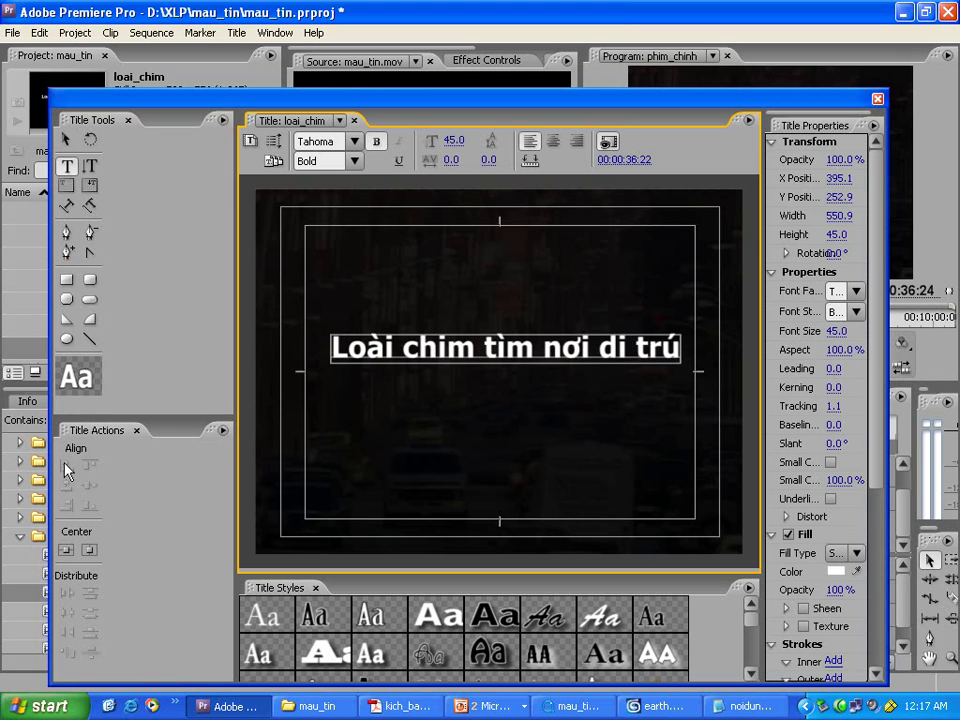
Step: Center the title text horizontally and vertically in the frame and close the title editor
click(89, 550)
click(65, 550)
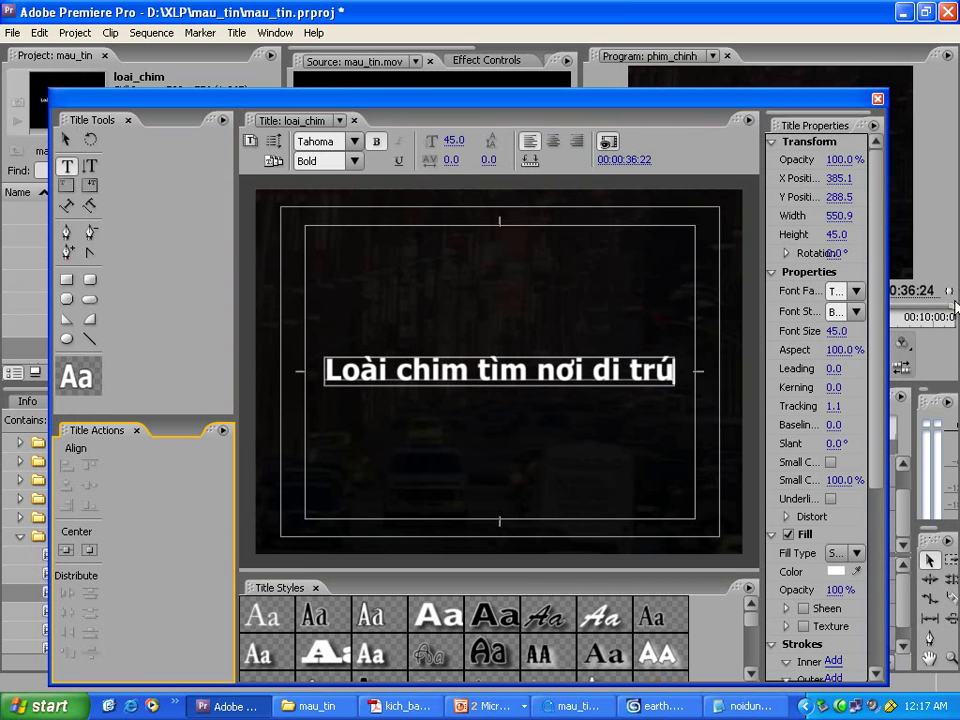
click(877, 98)
Step: Place the loai_chim title on Video 2 at 00:00:37:11 and trim its end to 00:00:42:11
click(578, 432)
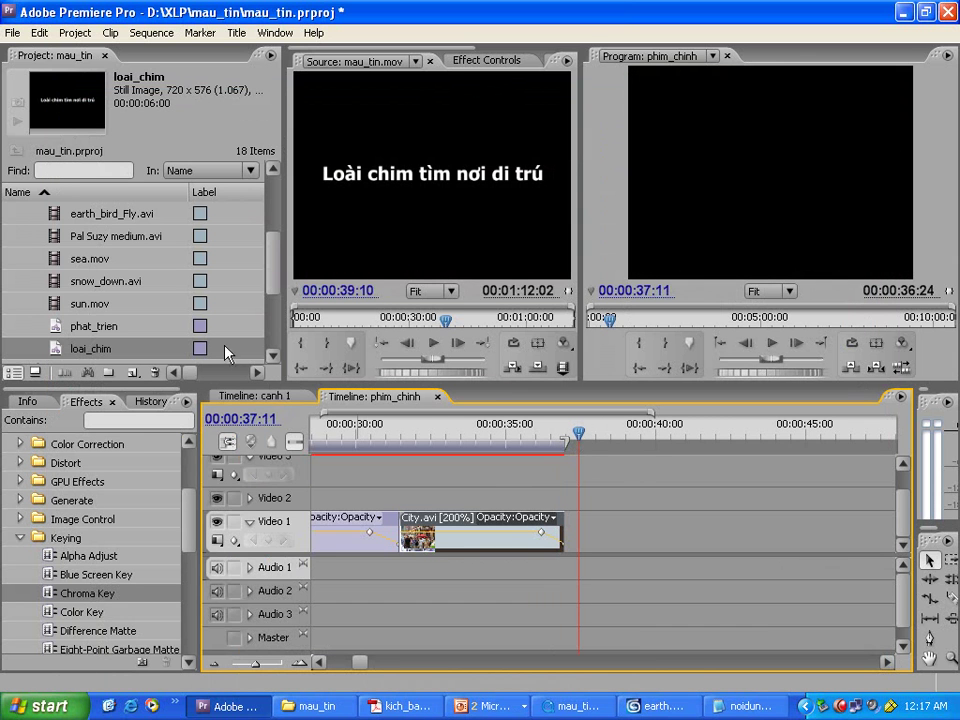
drag(272, 280, 272, 313)
drag(57, 288, 587, 503)
click(249, 521)
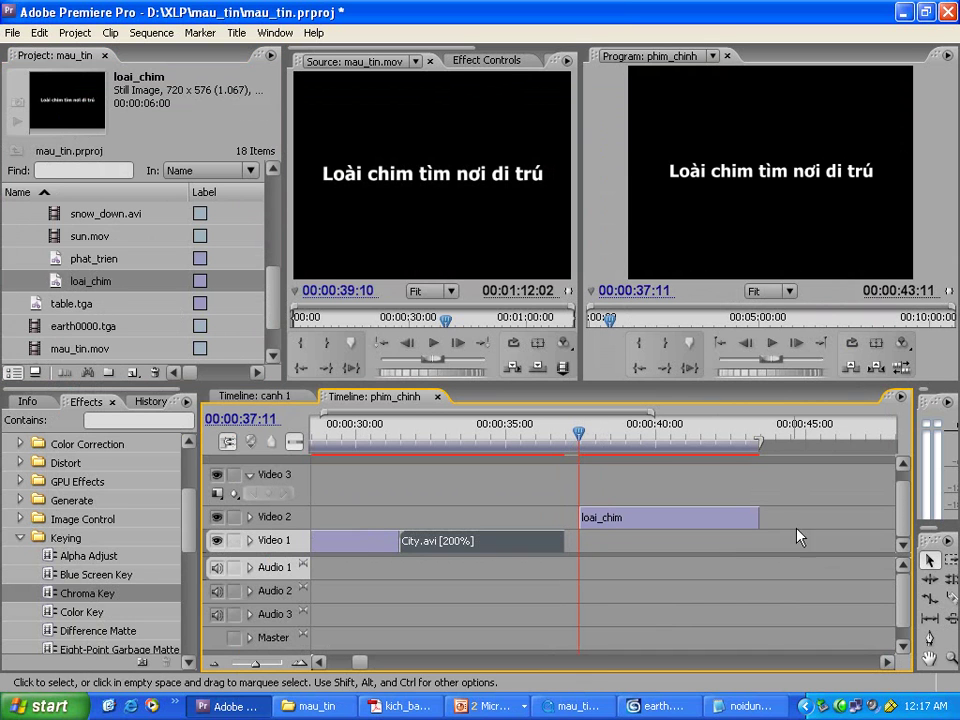
click(741, 443)
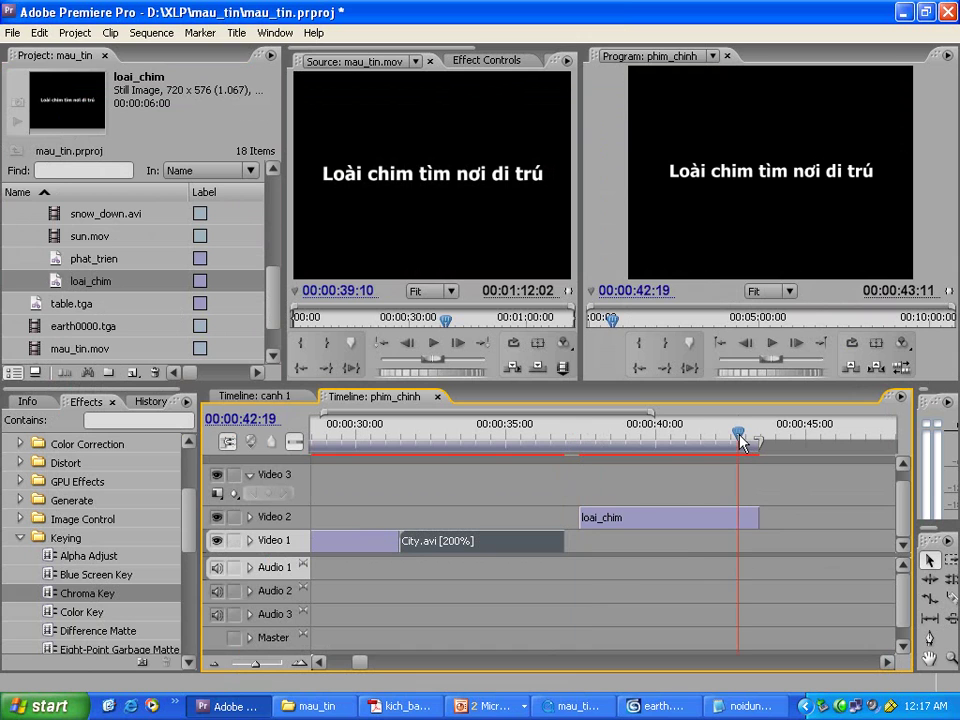
drag(741, 443, 728, 443)
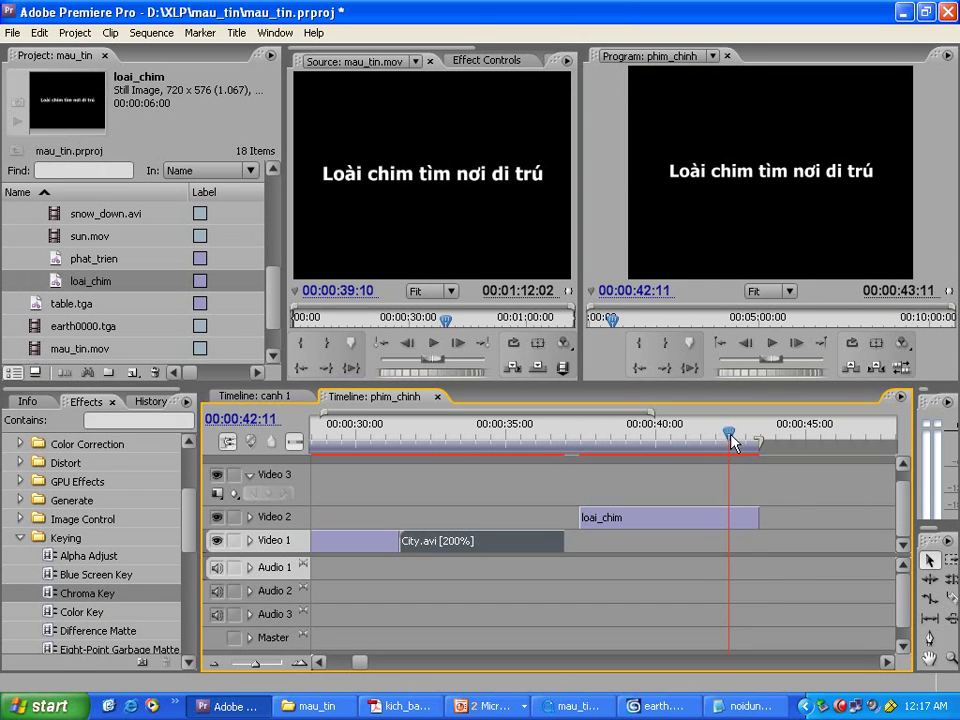
drag(753, 515, 729, 515)
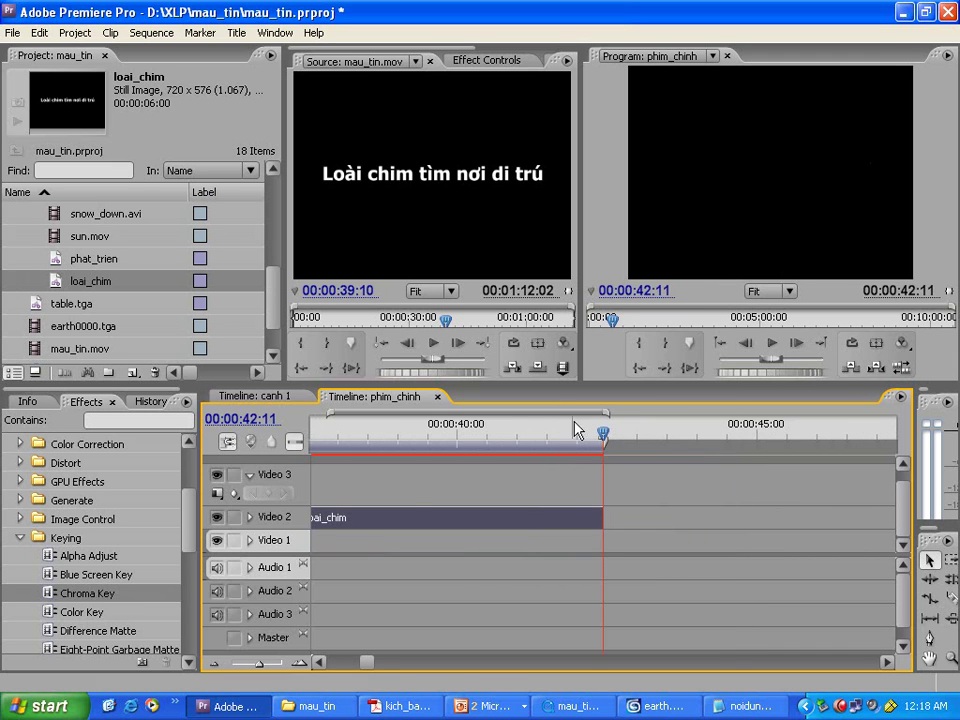
Step: Fade out the loai_chim clip with opacity keyframes at 00:00:41:13 and at its end, lowering the last one to zero
scroll(570, 424, up, 3)
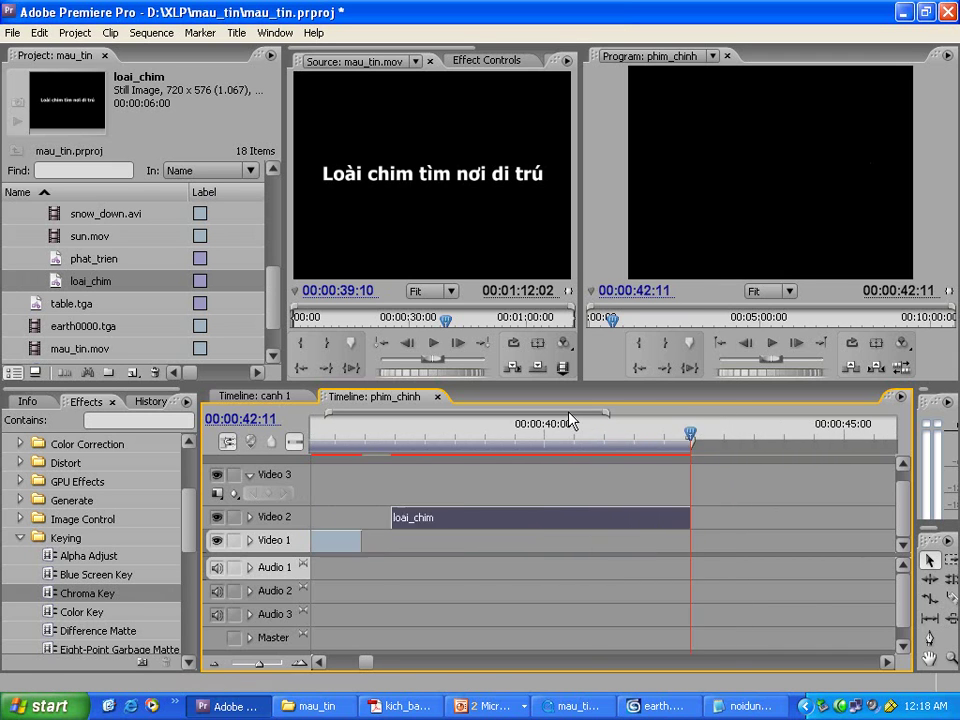
click(250, 517)
click(667, 442)
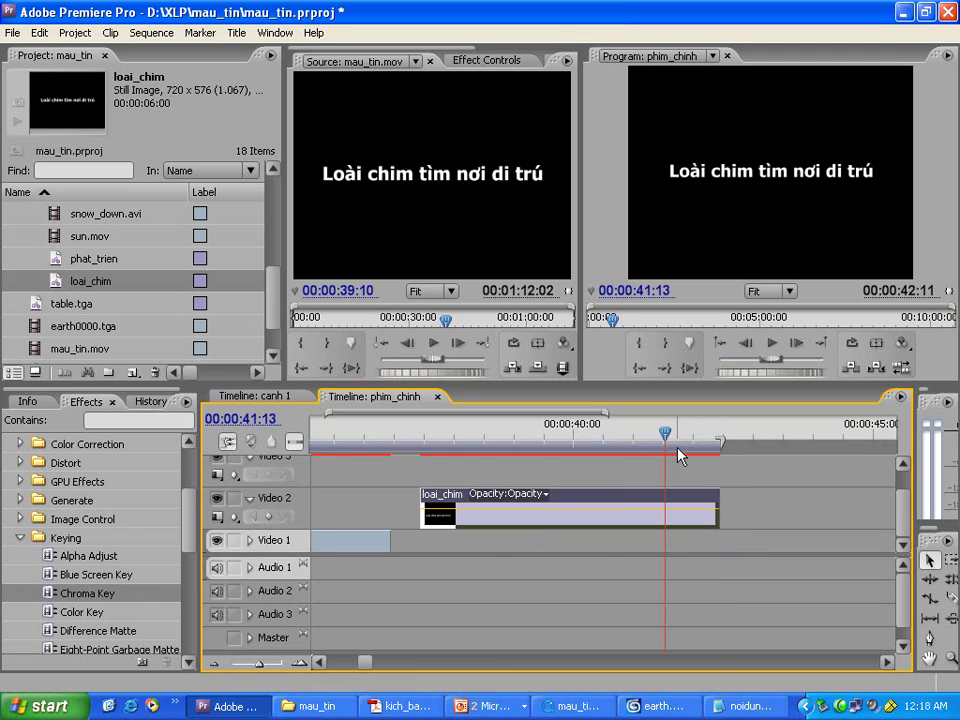
key(End)
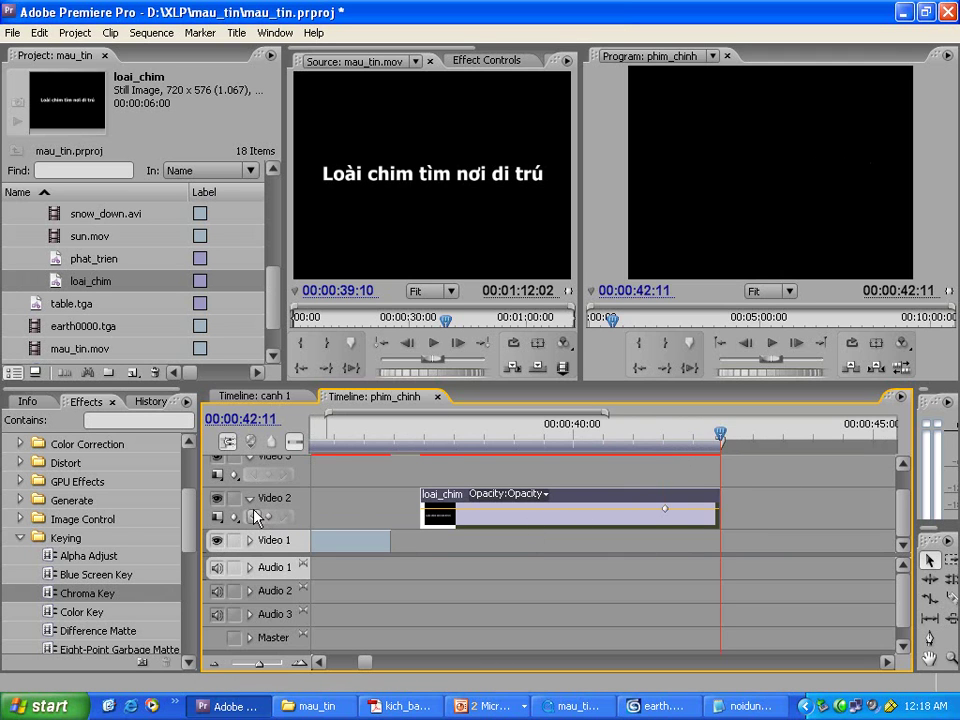
click(258, 519)
click(268, 519)
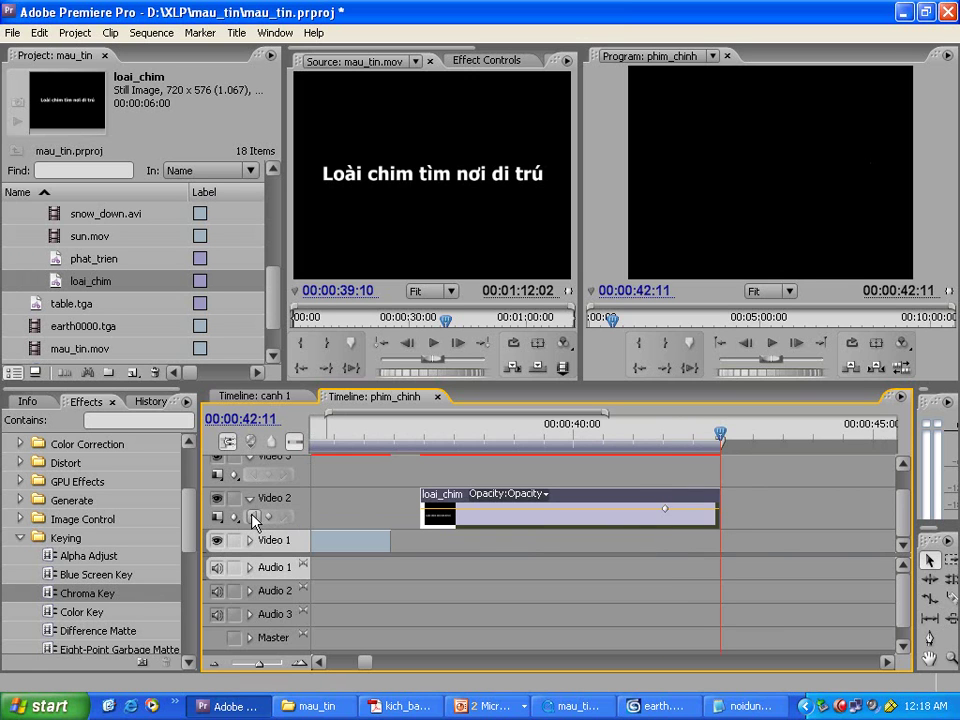
click(254, 517)
click(268, 518)
click(269, 516)
drag(717, 512, 724, 533)
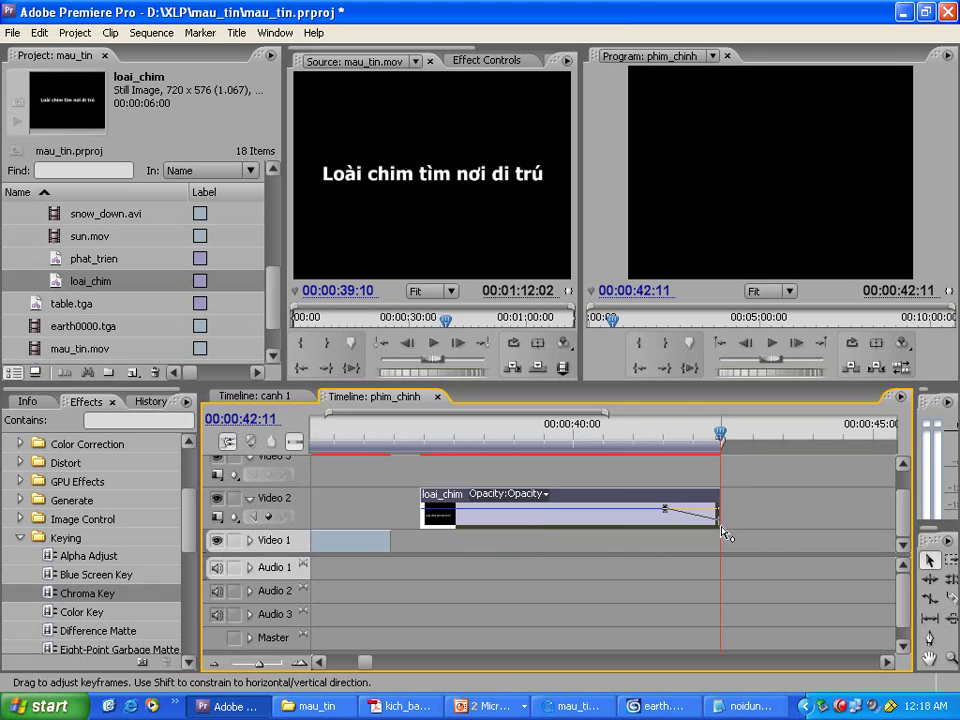
Step: Fade in the loai_chim clip with opacity keyframes at 00:00:38:04 and at its start, lowering the first one to zero
click(458, 443)
drag(458, 443, 466, 446)
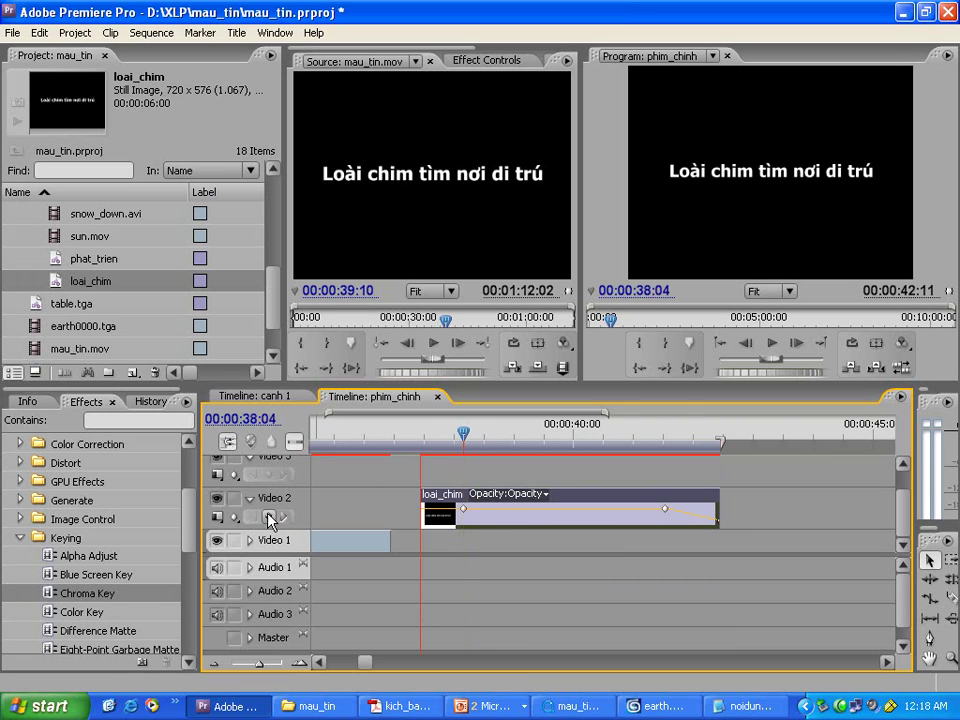
click(260, 517)
drag(420, 504, 440, 526)
Step: Scrub through the loai_chim title and shift its fade-out start keyframe slightly closer to the clip's end
click(426, 440)
drag(426, 440, 704, 452)
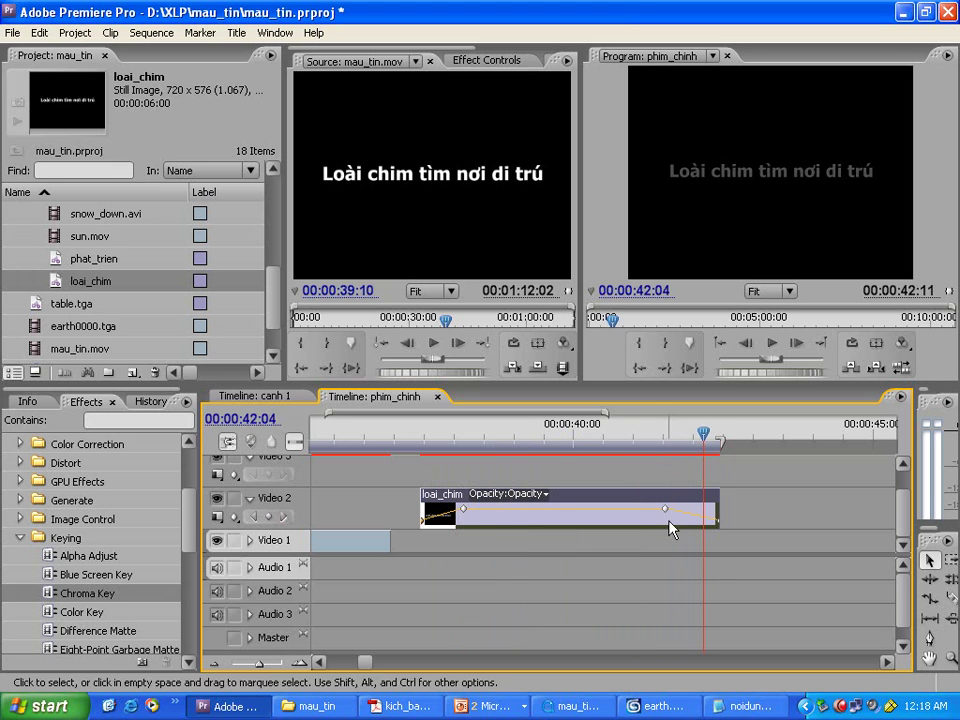
ctrl+click(672, 512)
key(ctrl+z)
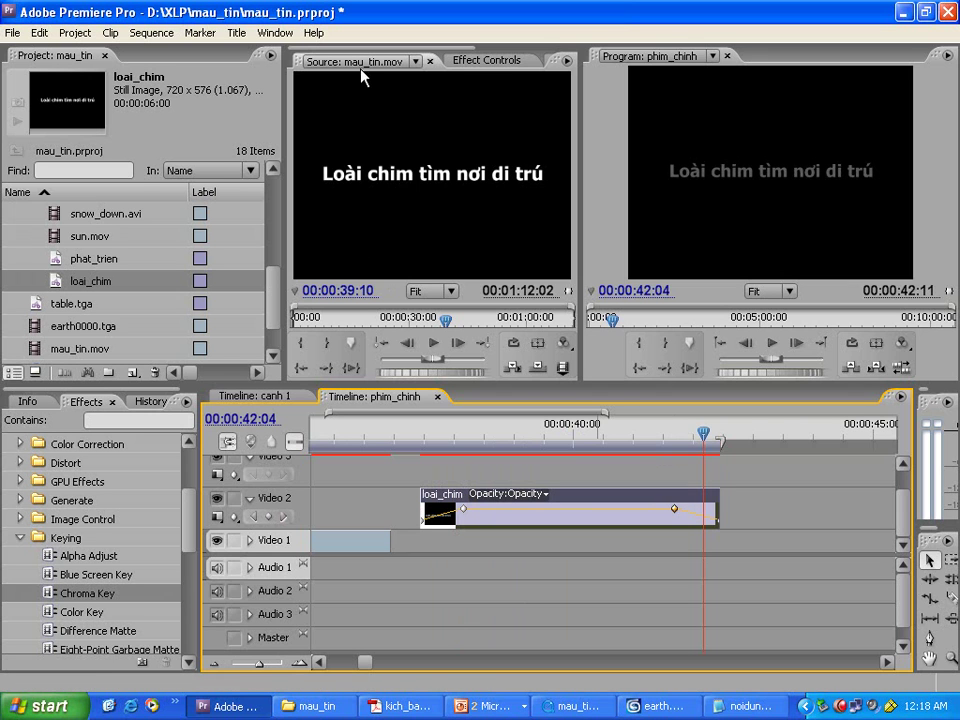
Step: Check the reference mau_tin.mov around 00:00:46:15, load earth_bird_Fly.avi into the Source monitor and scrub through it
drag(459, 330, 479, 325)
drag(278, 292, 279, 248)
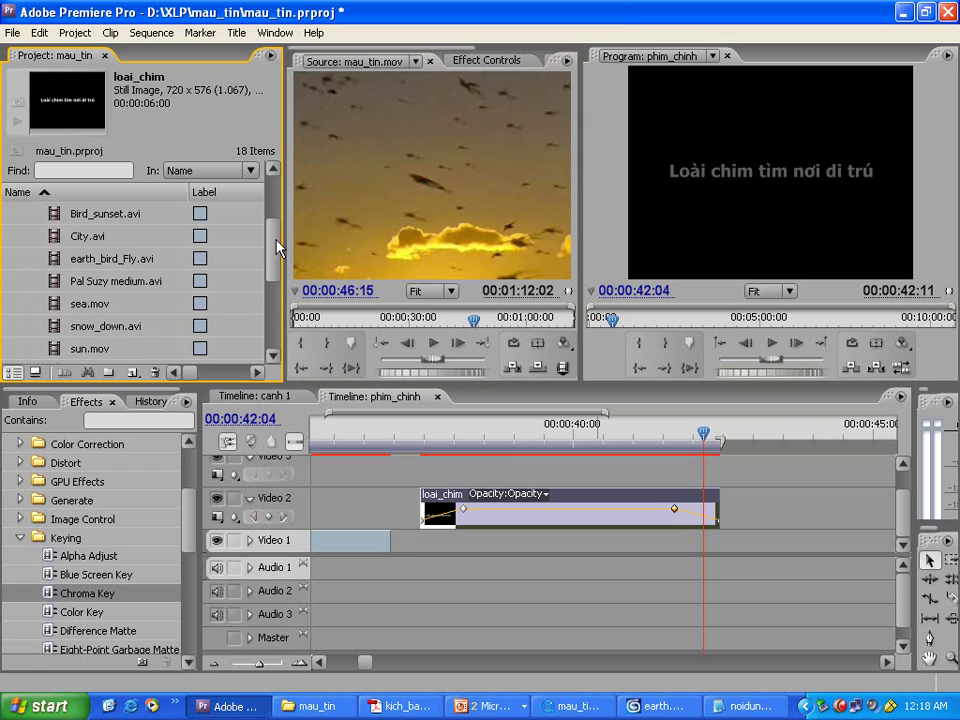
click(92, 220)
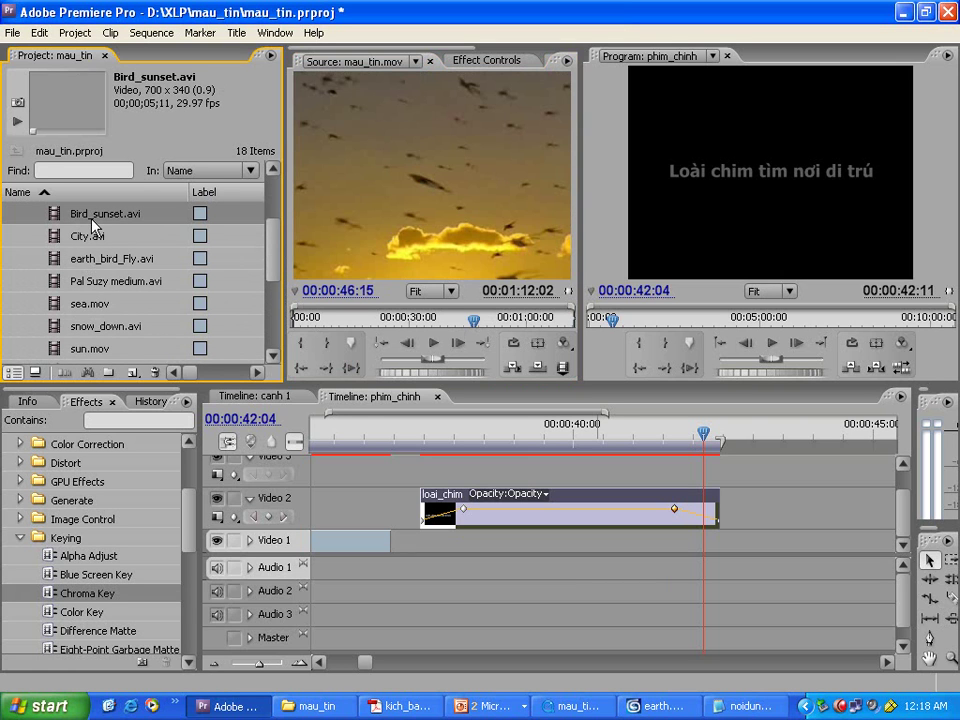
drag(88, 266, 540, 330)
click(351, 323)
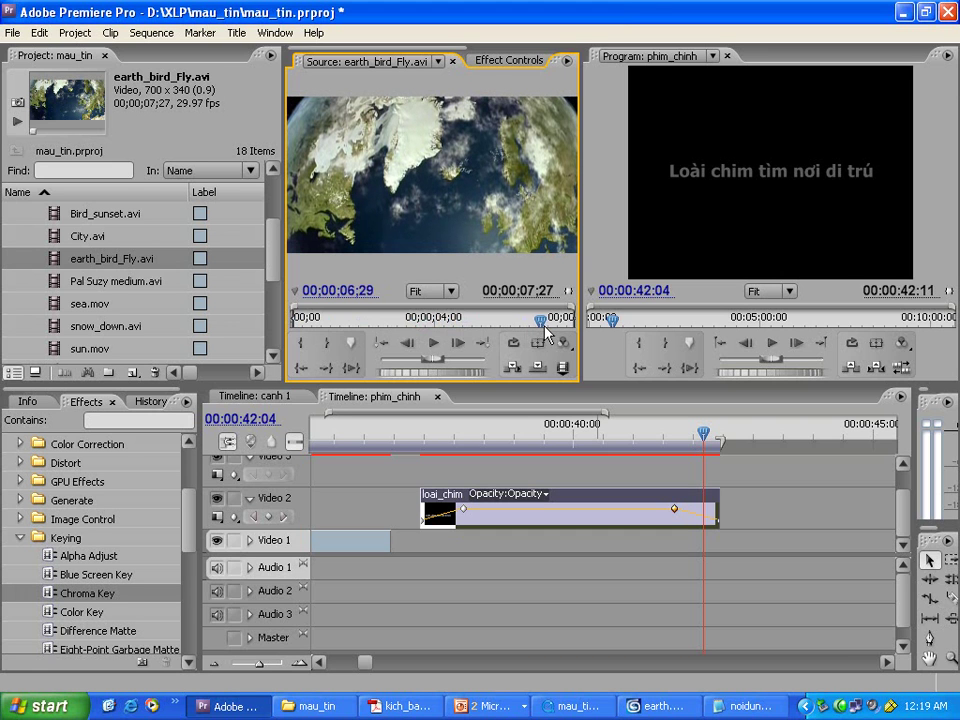
Step: Interpret the earth_bird_Fly.avi footage at an assumed 25 fps with its pixel aspect ratio conformed to D1/DV PAL (1.067)
click(73, 263)
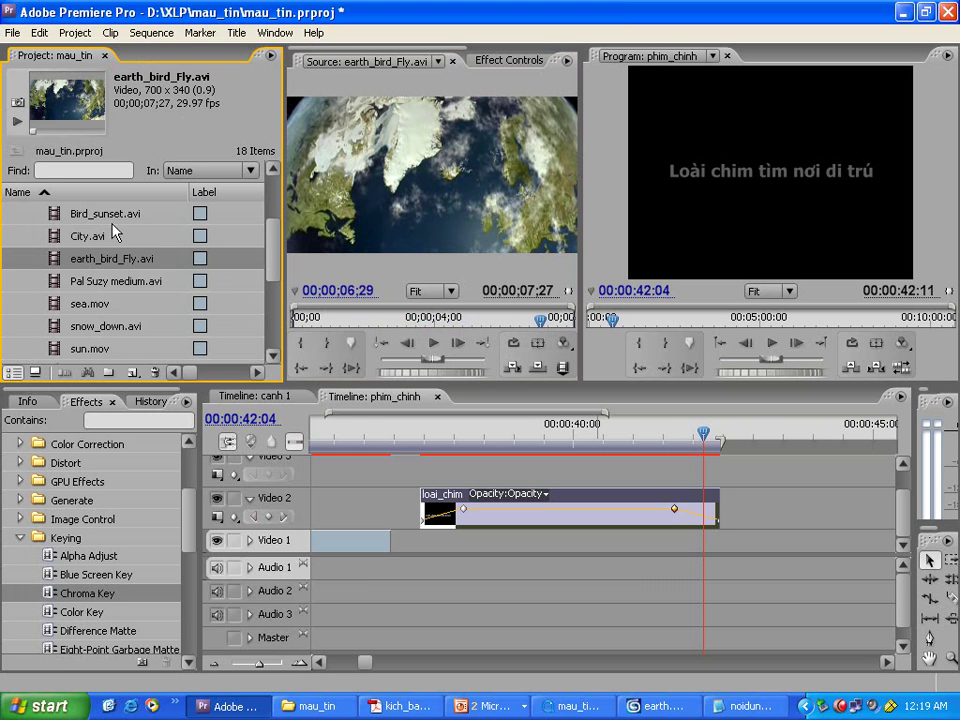
right_click(100, 258)
click(200, 340)
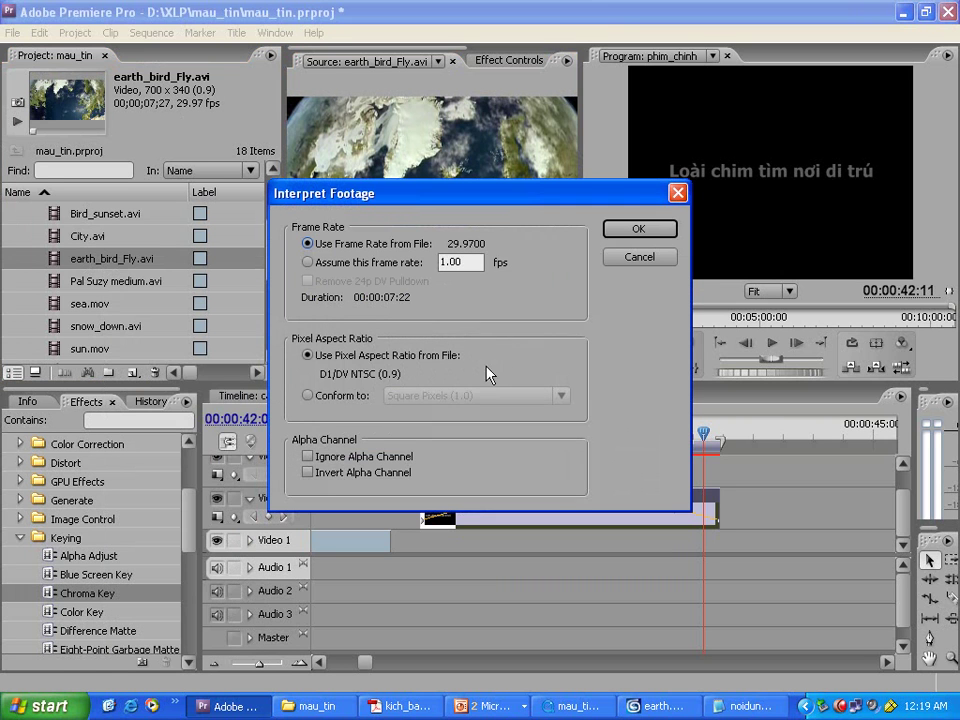
click(322, 395)
click(420, 395)
click(445, 459)
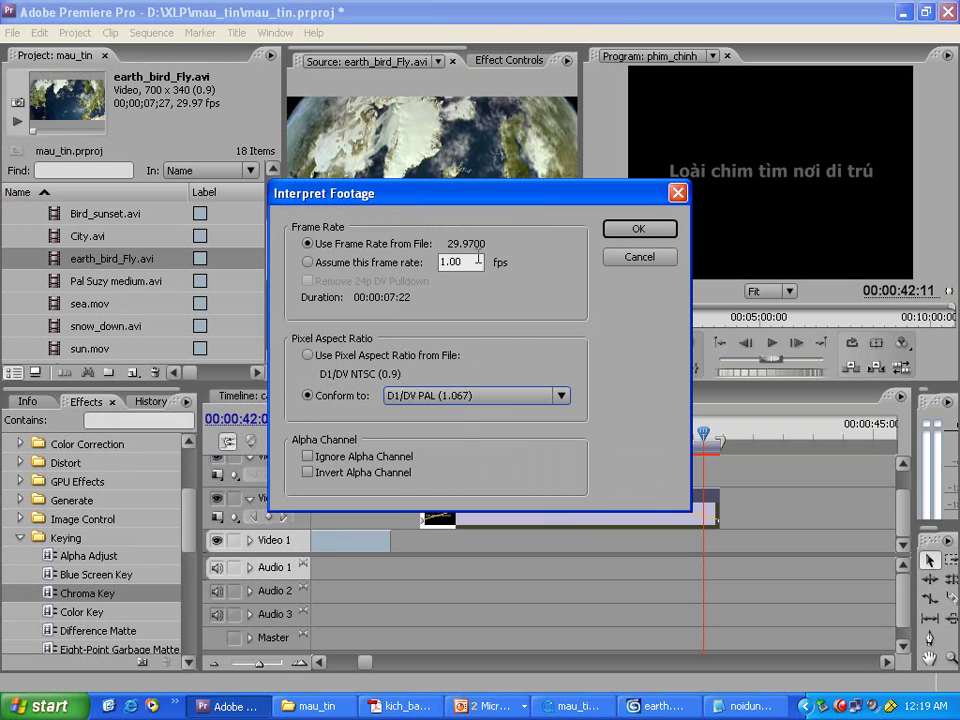
click(359, 268)
text(25)
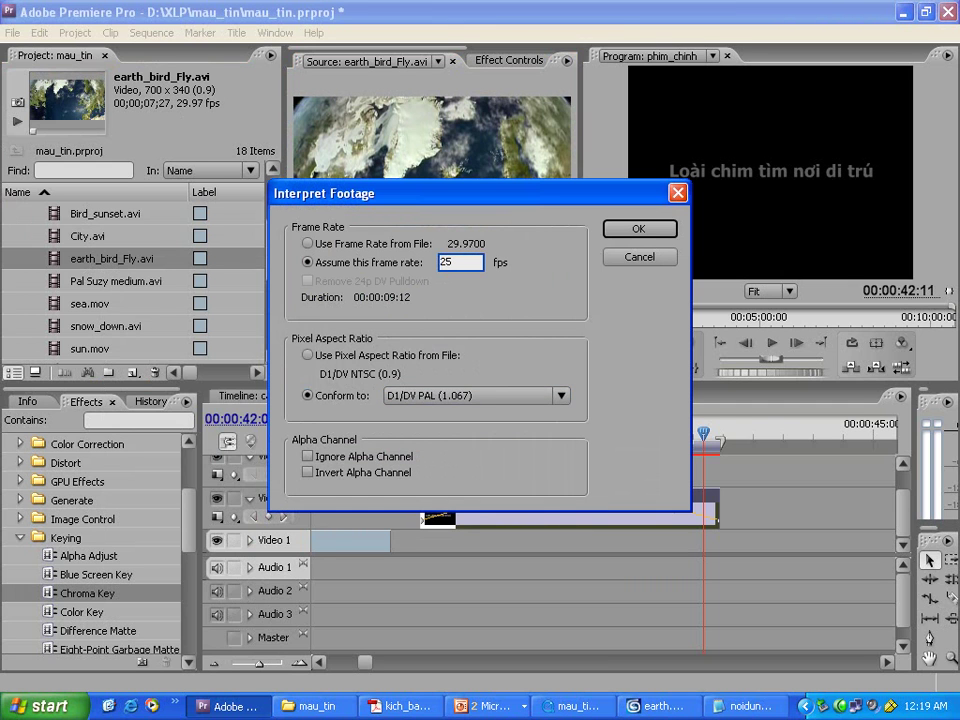
key(Return)
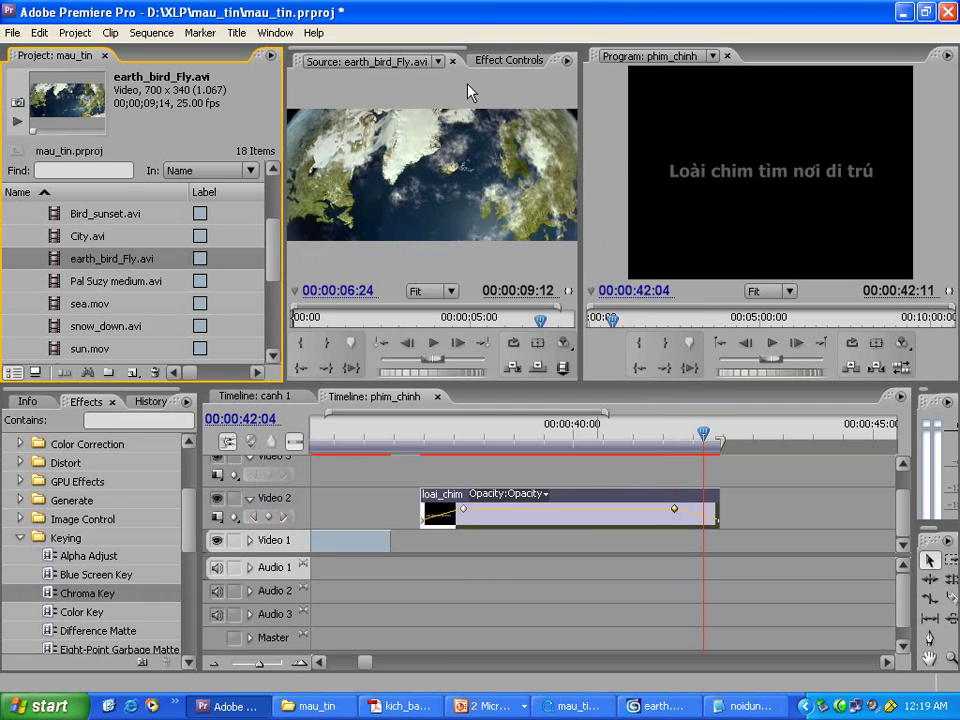
Step: Set the out point of earth_bird_Fly.avi at 00:00:07:00 and place the clip on Video 2 directly after the loai_chim title
mouse_move(539, 320)
mouse_down()
mouse_move(517, 322)
mouse_move(540, 323)
mouse_up()
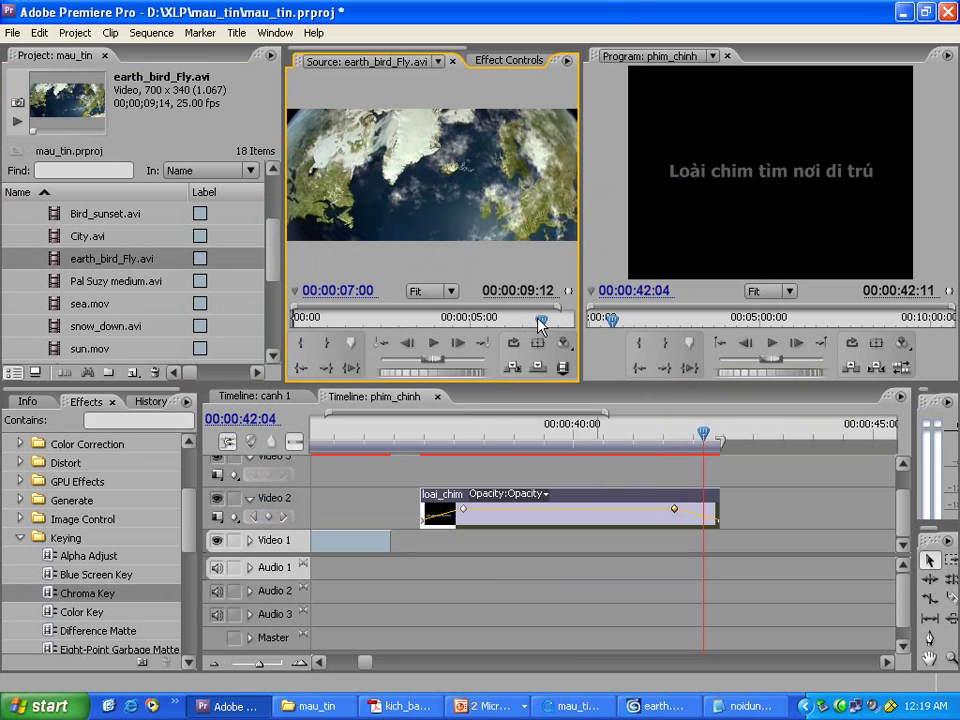
click(336, 344)
drag(461, 199, 732, 523)
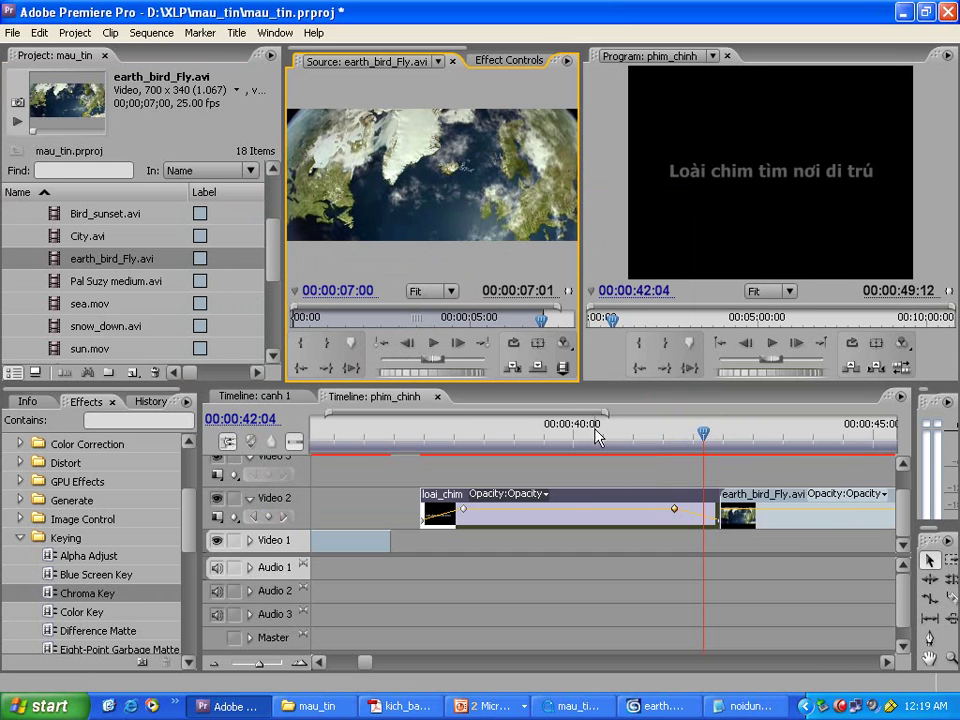
Step: Set the speed of the earth_bird_Fly.avi clip on Video 2 to 200%
scroll(573, 411, down, 5)
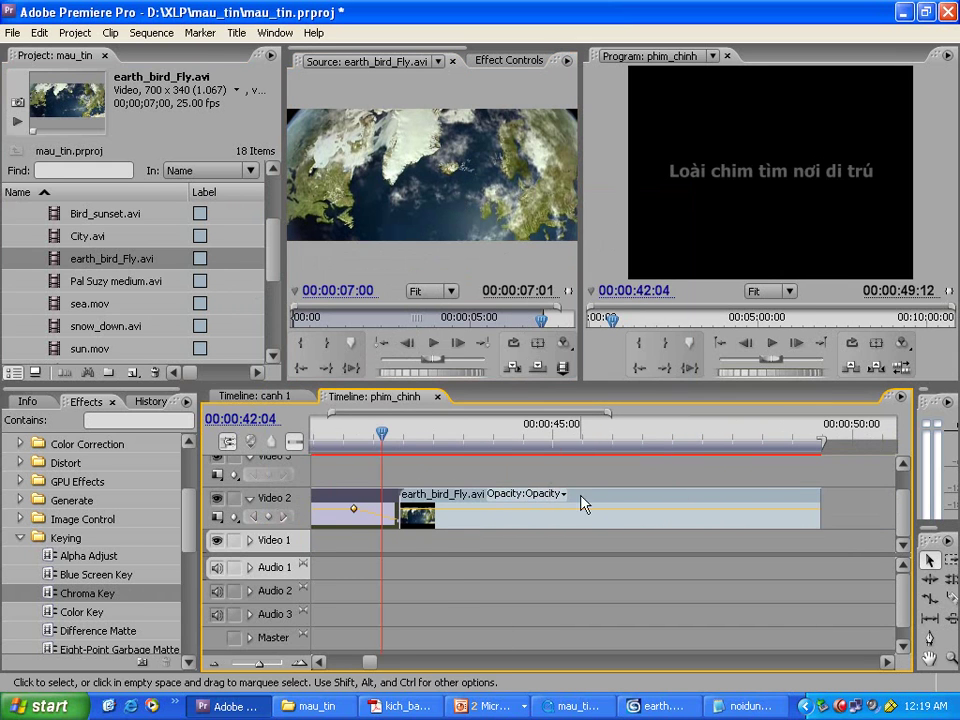
right_click(612, 497)
click(642, 297)
text(2)
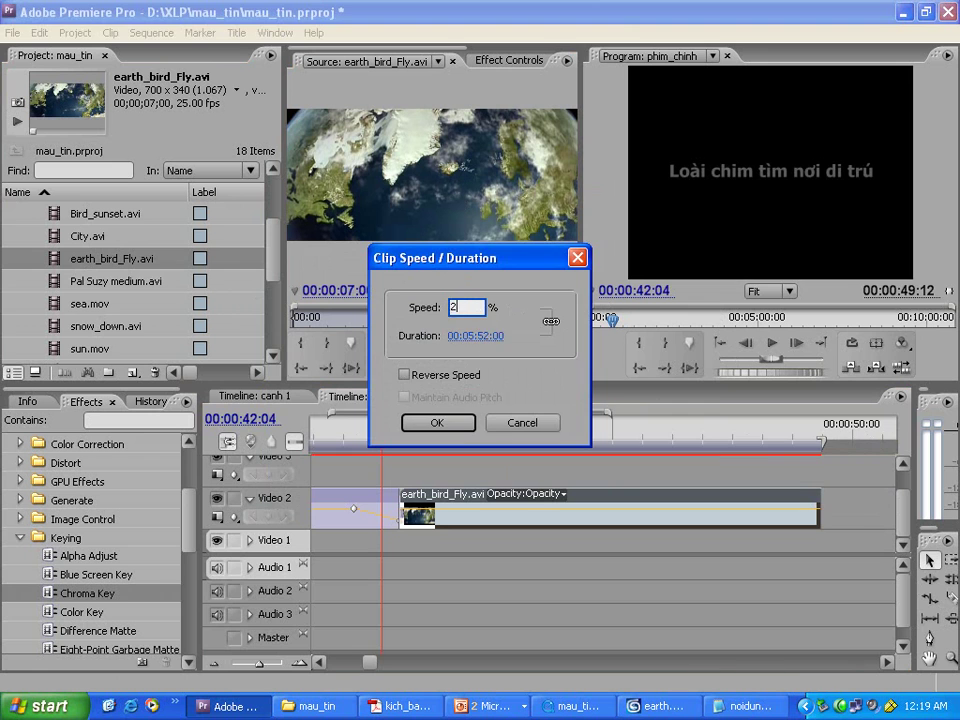
text(00)
key(Return)
Step: Turn off uniform scaling in the earth_bird_Fly clip's Motion settings and set Scale Height to 120
drag(383, 437, 412, 436)
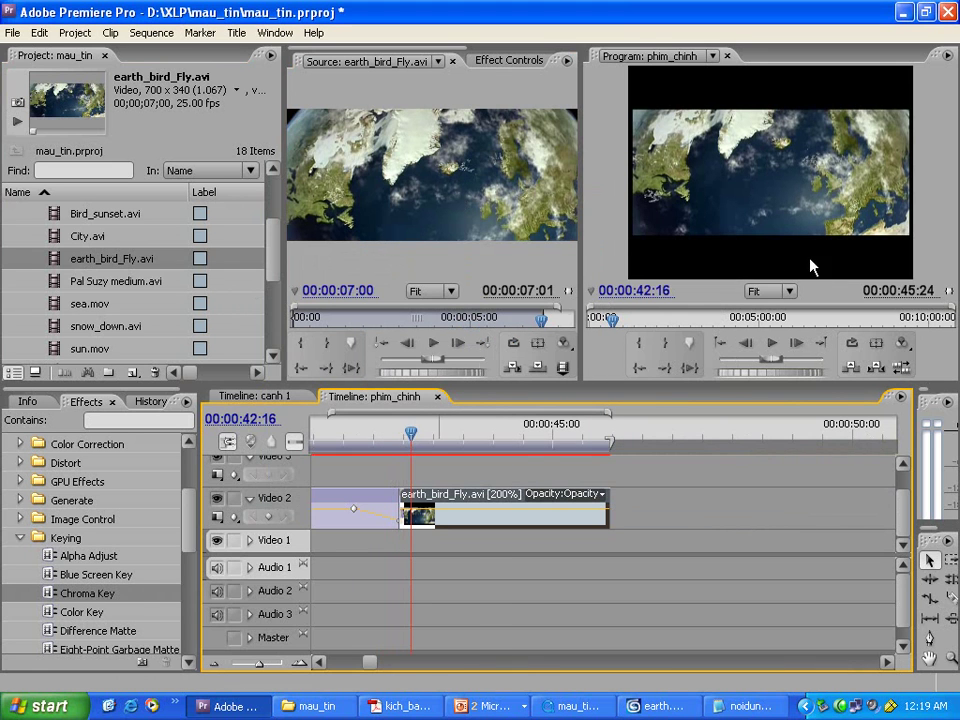
click(509, 60)
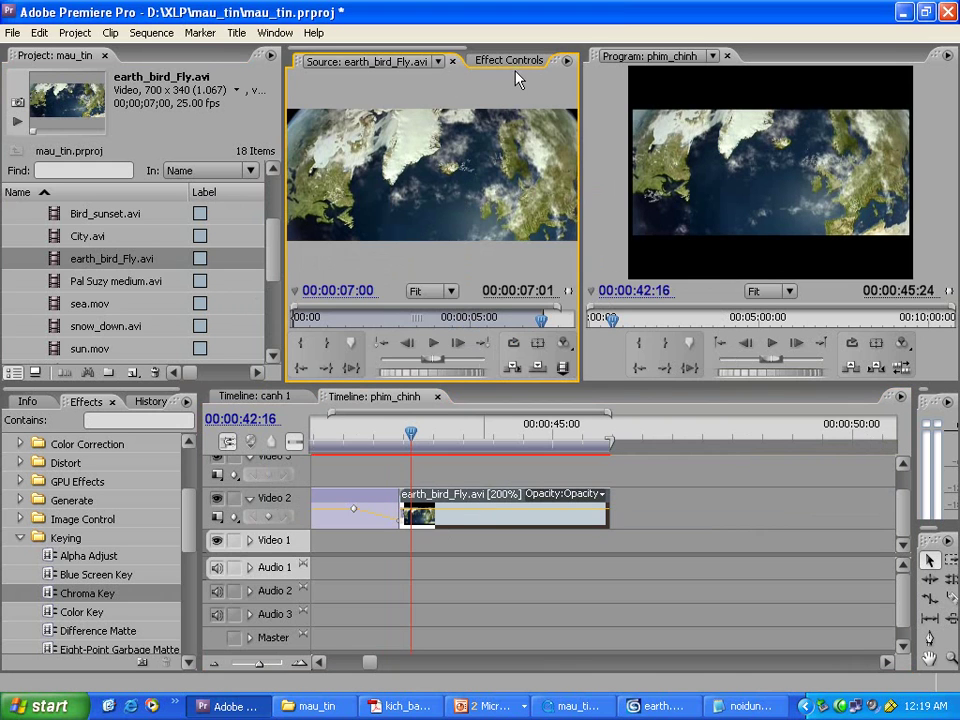
click(297, 132)
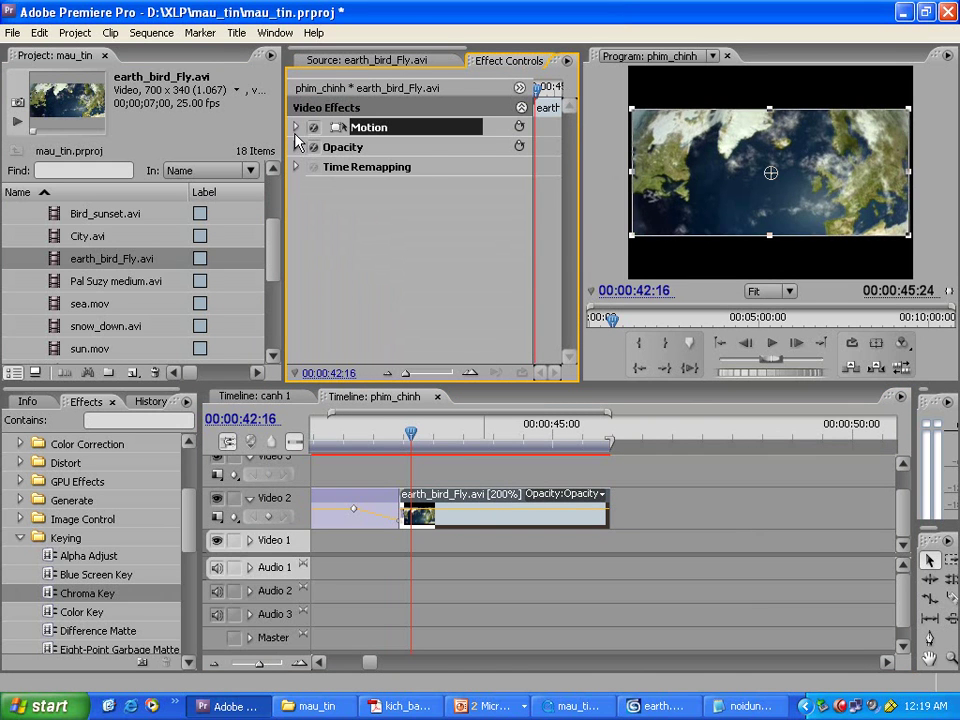
click(295, 128)
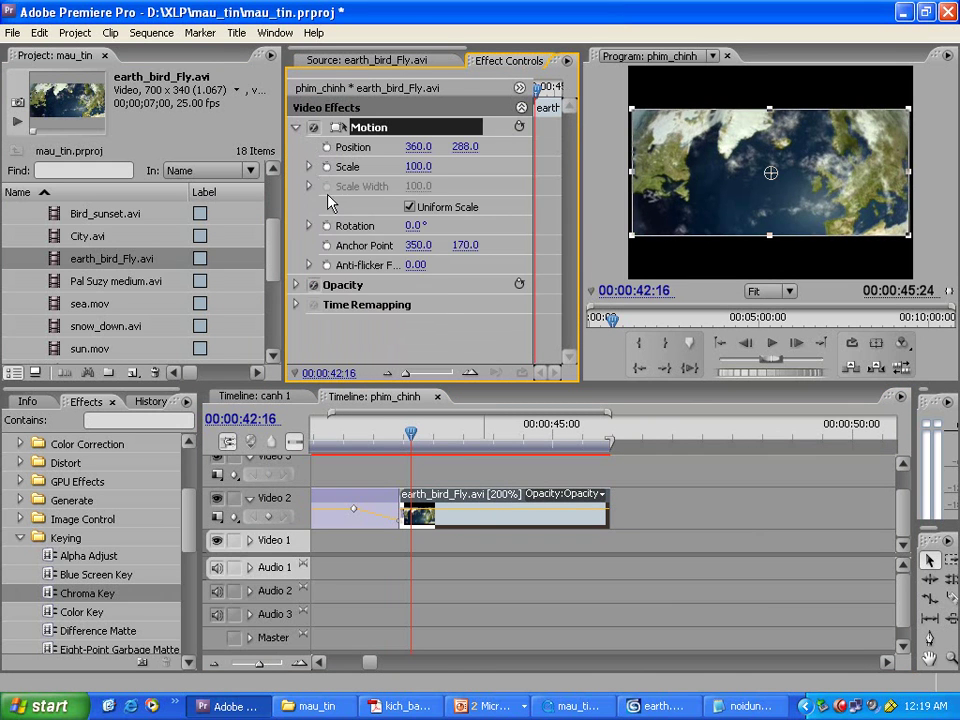
click(410, 206)
click(420, 166)
text(120)
key(Return)
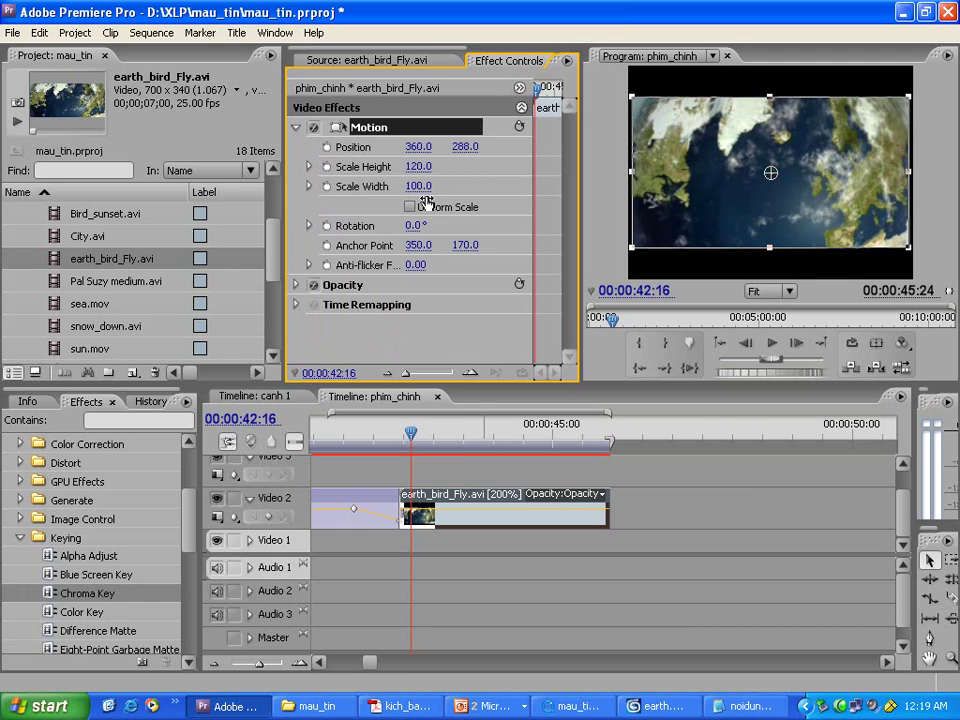
Step: Increase the earth_bird_Fly clip's Scale Height to 160 and finally to 170 to fill the frame vertically
text(160)
key(Return)
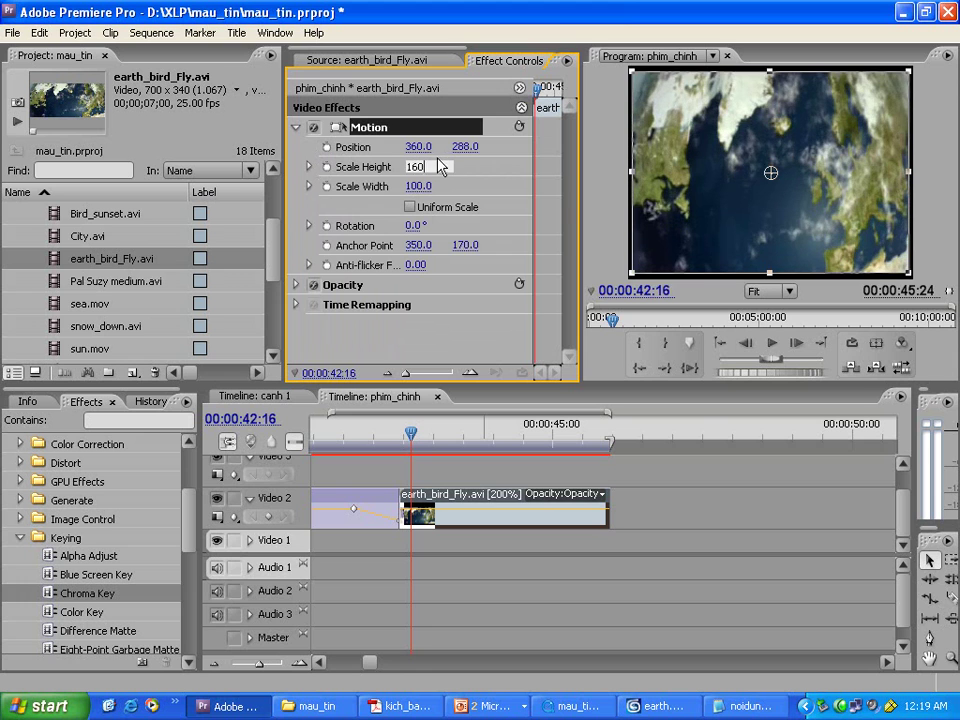
drag(421, 170, 429, 170)
click(418, 166)
text(170)
key(Return)
Step: Set the earth_bird_Fly clip's Scale Width to 110
click(418, 187)
text(11)
key(Return)
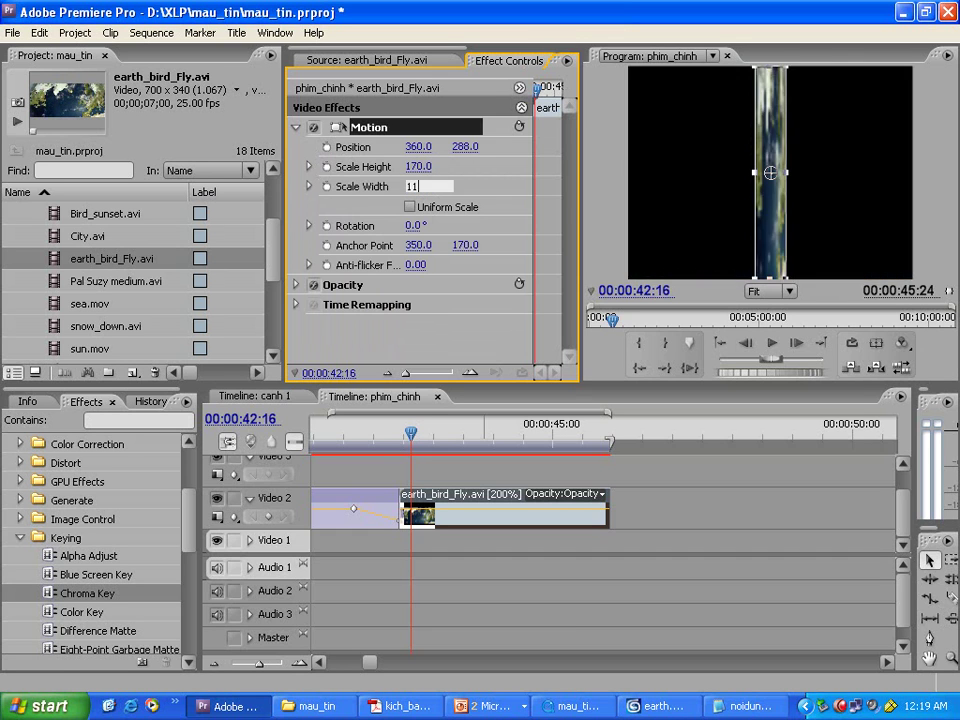
click(418, 187)
text(110)
key(Return)
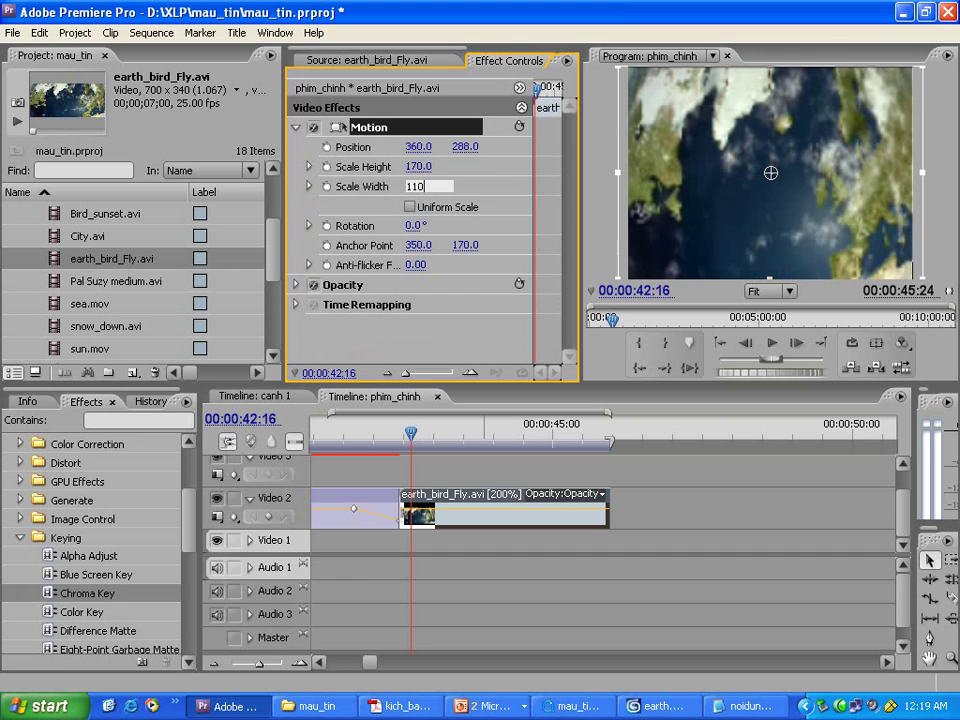
Step: Fade in the earth_bird_Fly clip with opacity keyframes at 00:00:42:22 and at its start, lowering the first one to zero
mouse_move(418, 443)
mouse_down()
mouse_move(482, 442)
mouse_move(427, 443)
mouse_up()
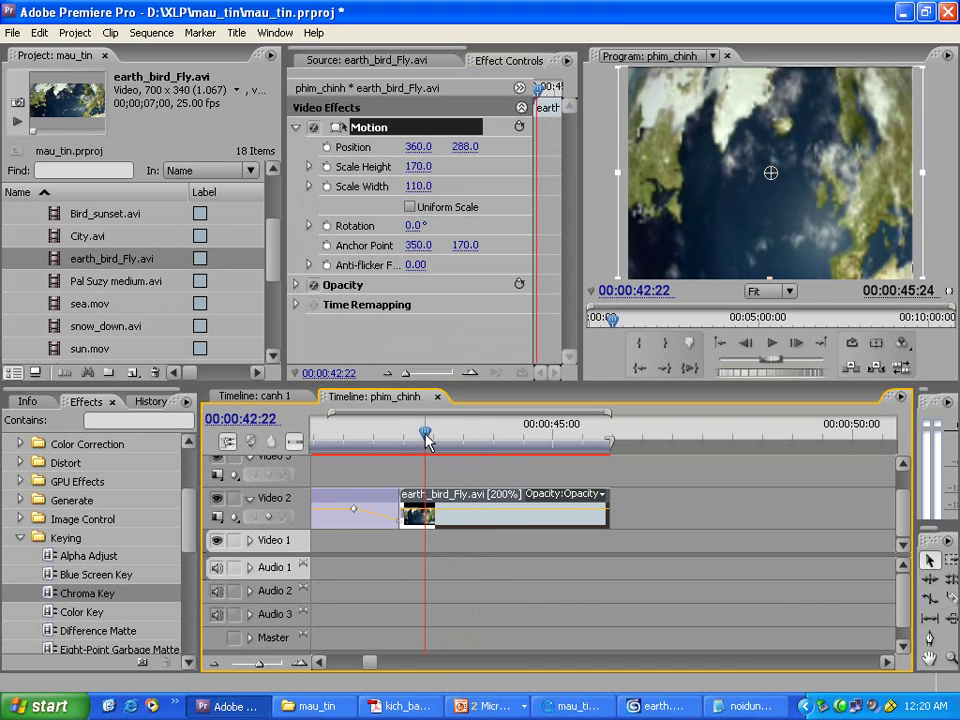
click(267, 517)
key(Up)
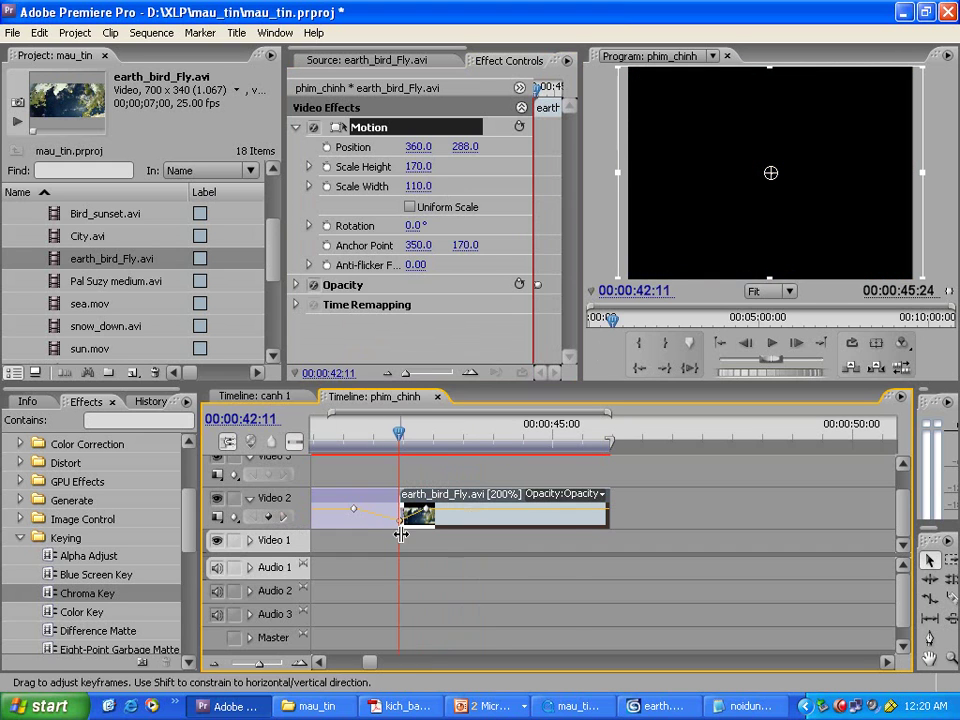
Step: Add a fade-out to the earth_bird_Fly clip with opacity keyframes at 00:00:45:10 and at its end, and preview it
drag(572, 432, 580, 447)
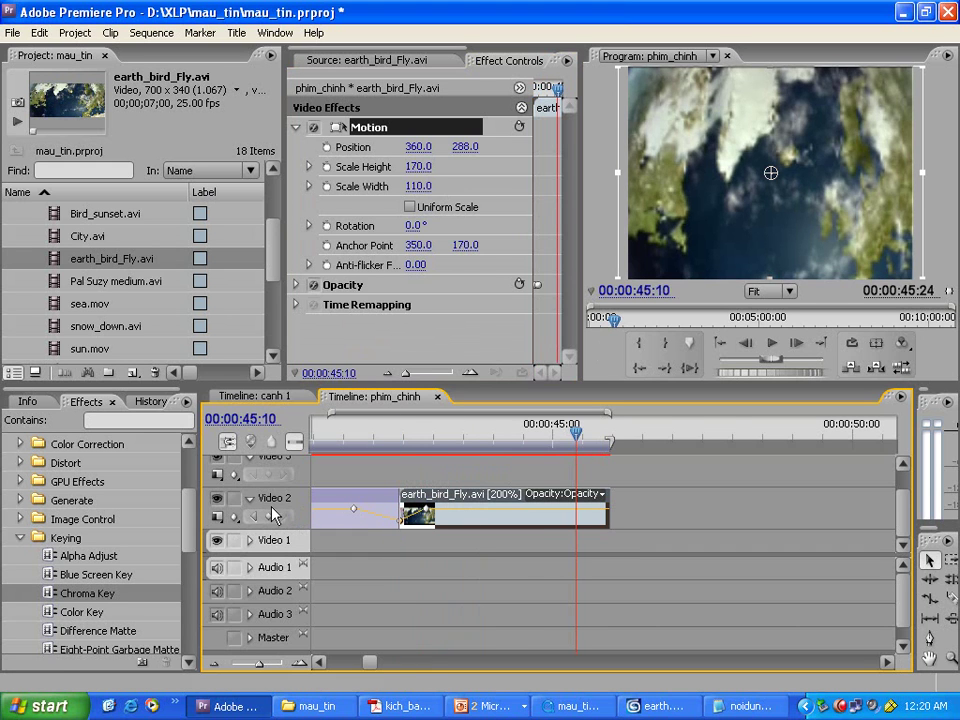
key(Down)
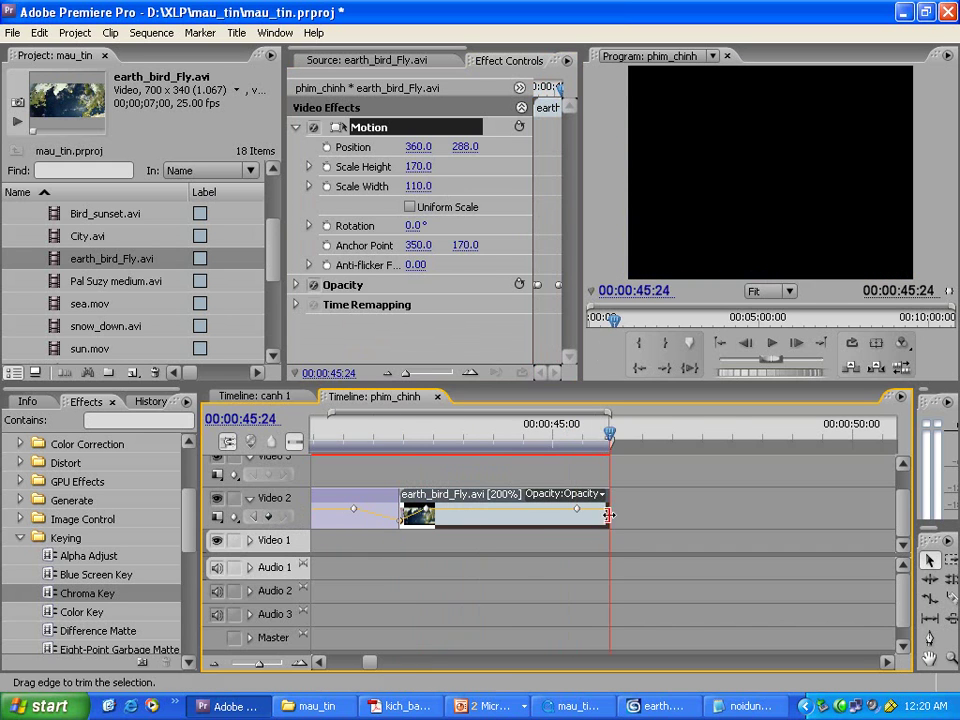
drag(607, 511, 610, 522)
drag(403, 436, 597, 434)
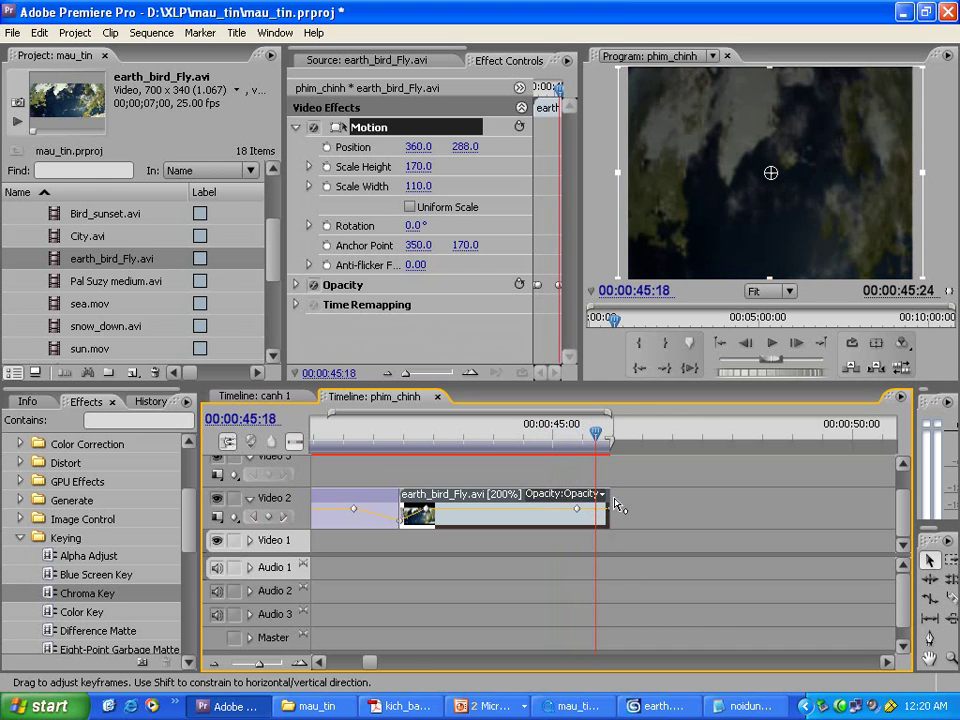
Step: Remove the fade-out from the earth_bird_Fly clip by restoring full opacity at its end and deleting both closing keyframes
drag(608, 520, 606, 509)
click(269, 517)
click(256, 516)
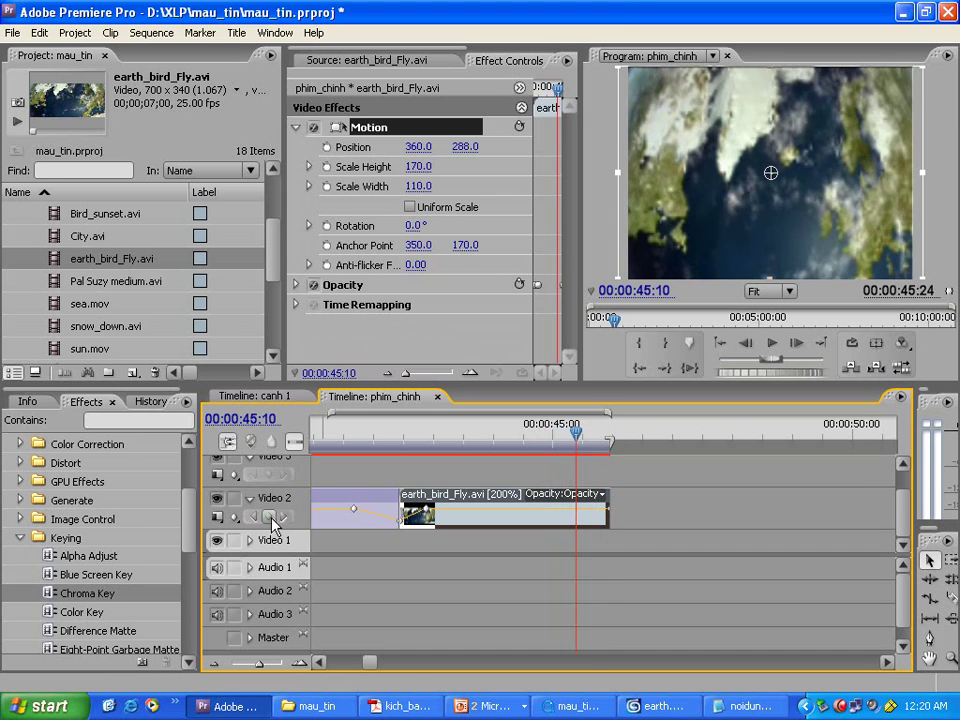
click(281, 516)
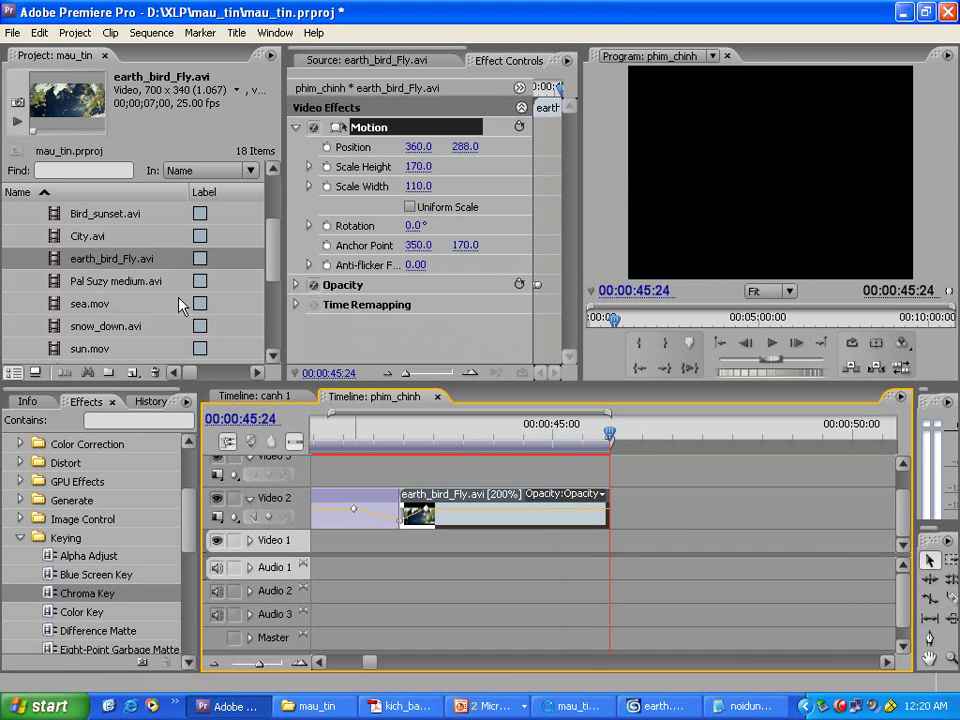
Step: Find Bird_sunset.avi among the project footage and load it into the Source monitor
click(108, 327)
key(Up)
scroll(105, 335, down, 1)
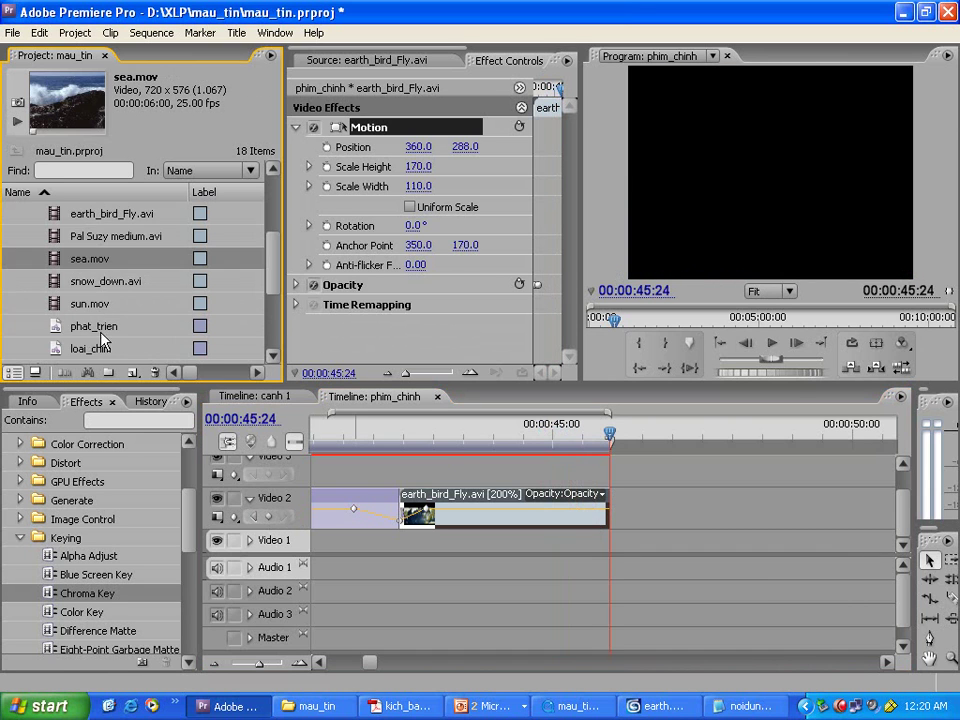
scroll(108, 320, up, 2)
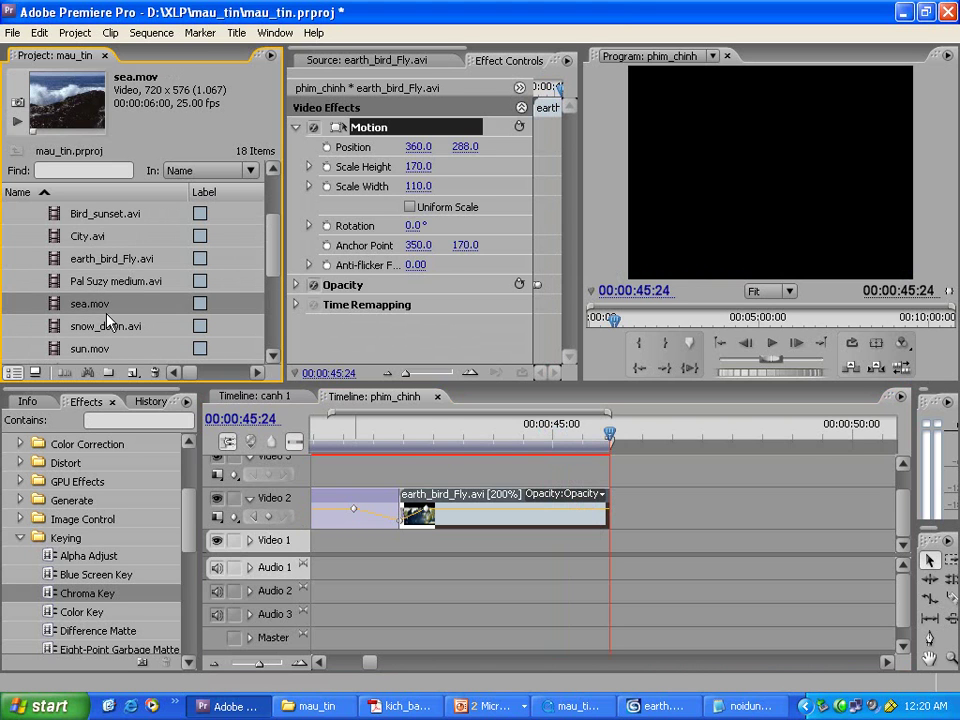
click(117, 267)
scroll(117, 268, up, 1)
click(107, 241)
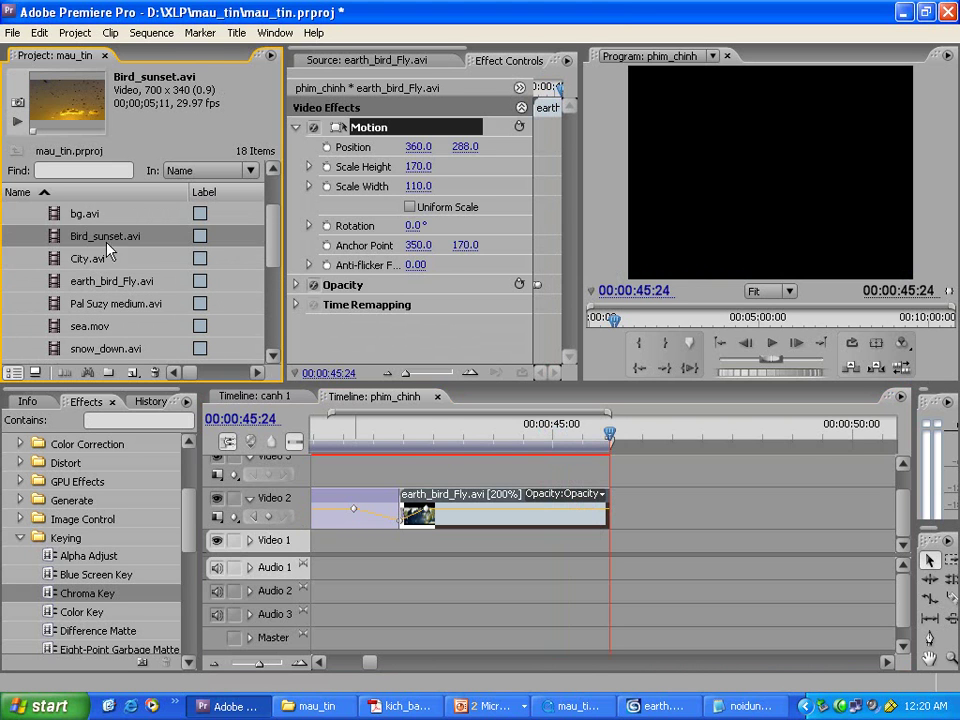
click(410, 59)
drag(83, 246, 475, 192)
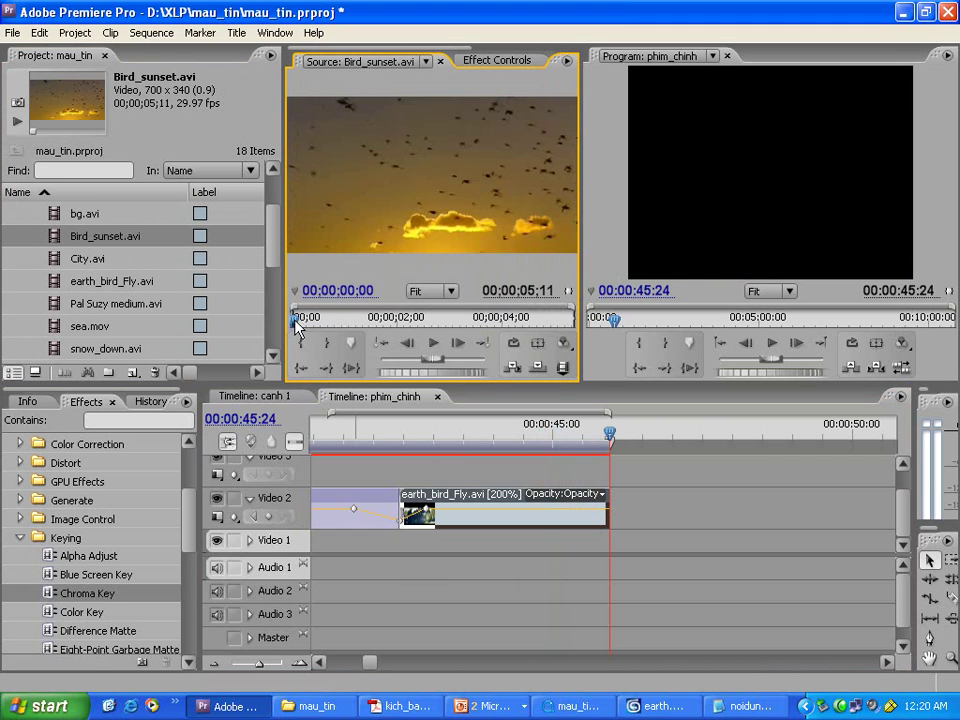
click(118, 240)
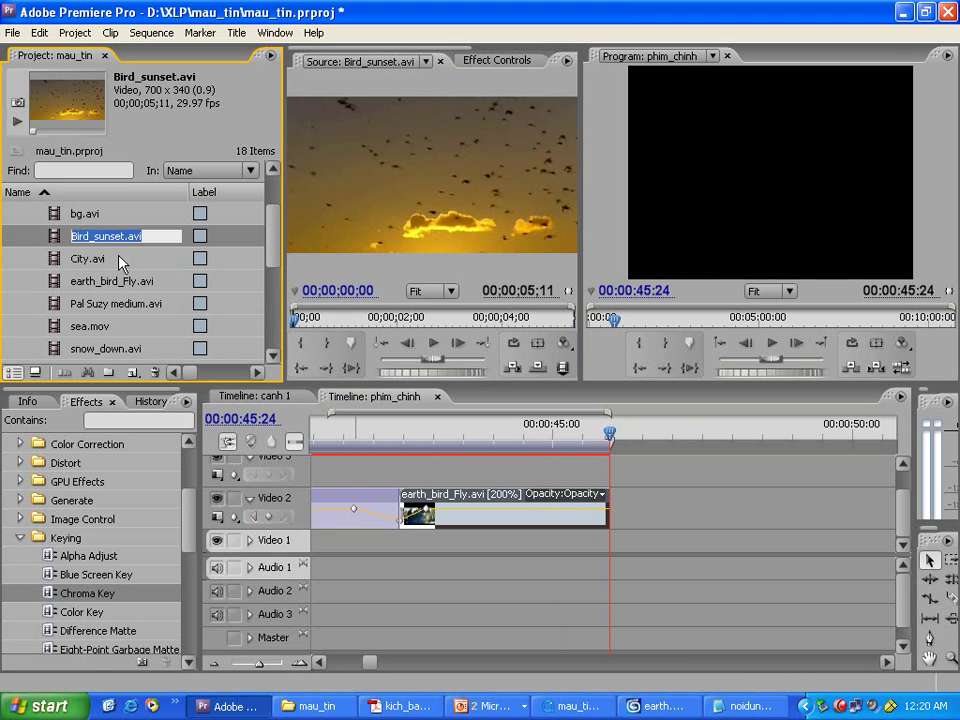
Step: Interpret the Bird_sunset.avi footage at 25 fps and conform its pixel aspect ratio to D1/DV PAL (1.067)
key(Return)
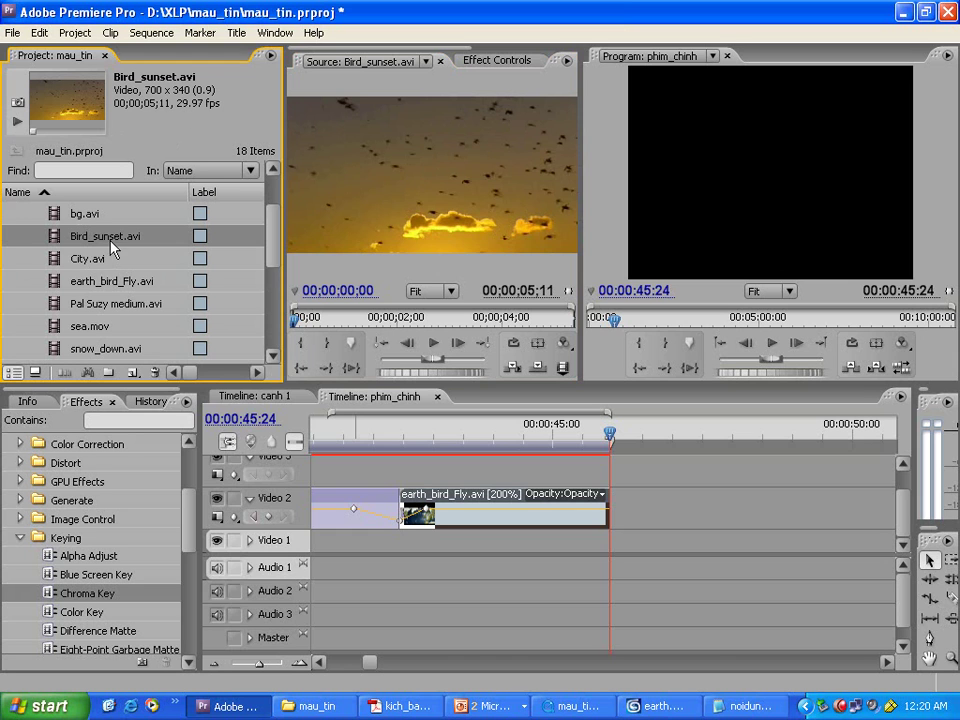
right_click(110, 241)
click(170, 322)
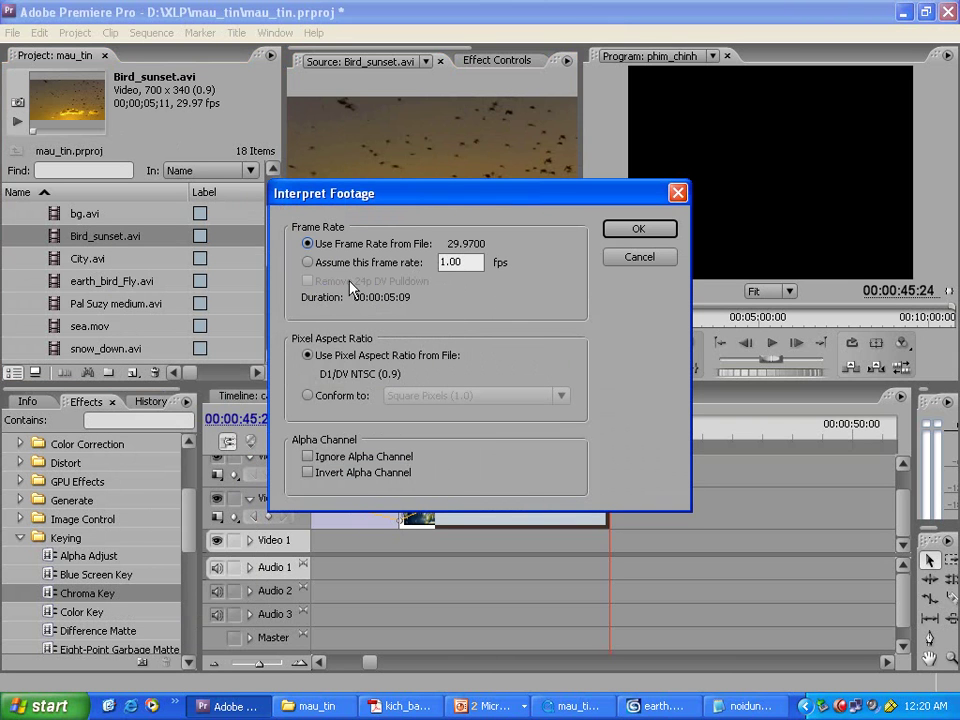
text(25)
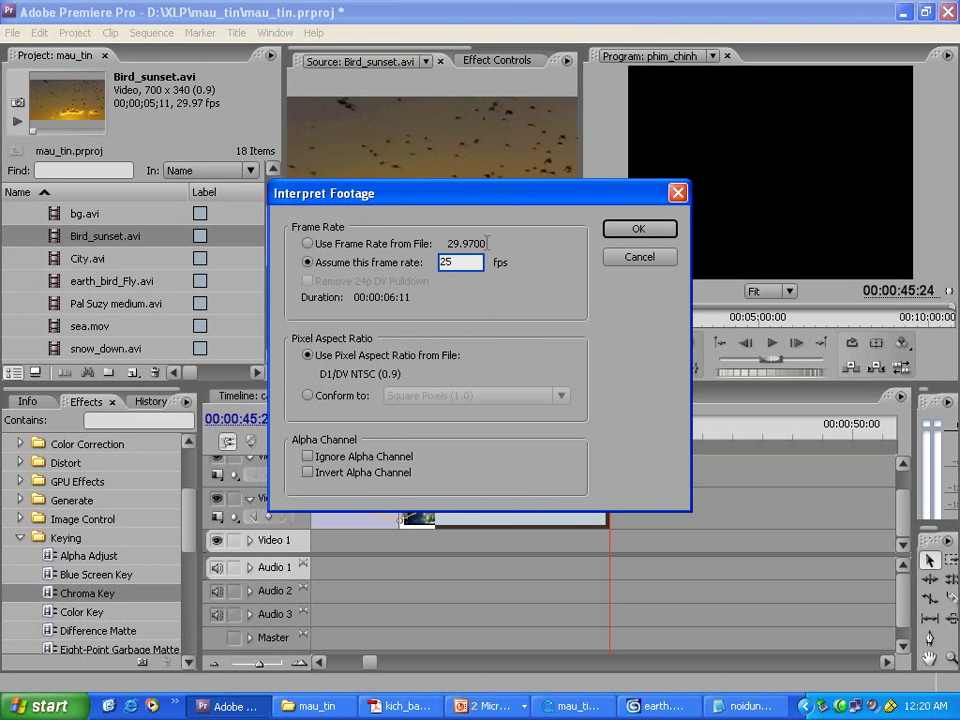
click(362, 396)
click(430, 395)
click(450, 467)
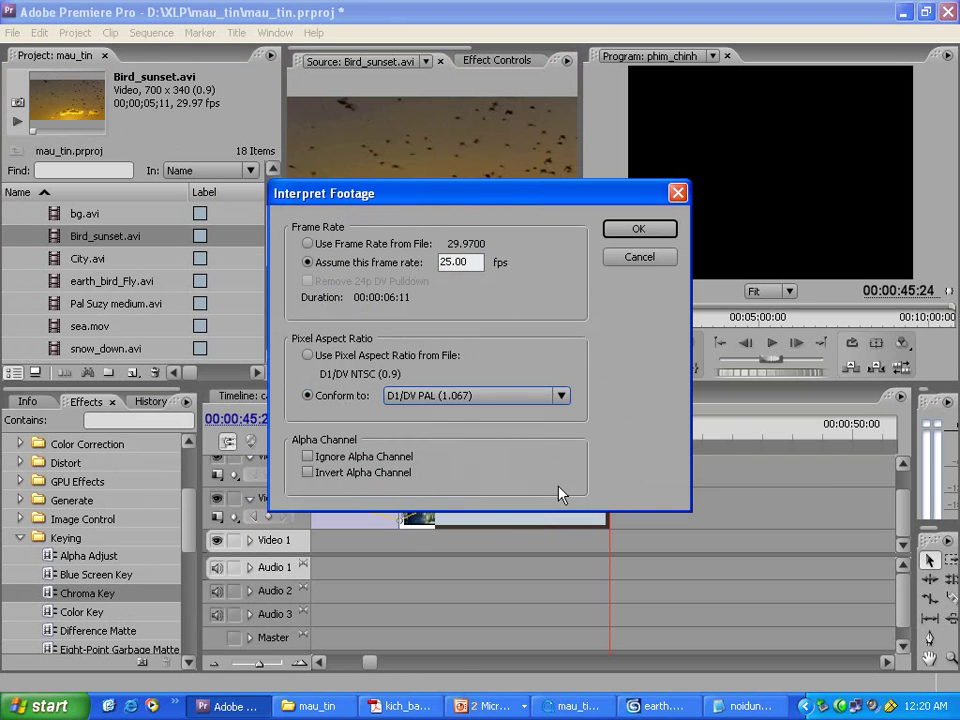
click(640, 229)
Step: Place Bird_sunset.avi on Video 2 directly after the earth_bird_Fly clip at 00:00:45:24 and set its speed to 200%
drag(399, 178, 620, 512)
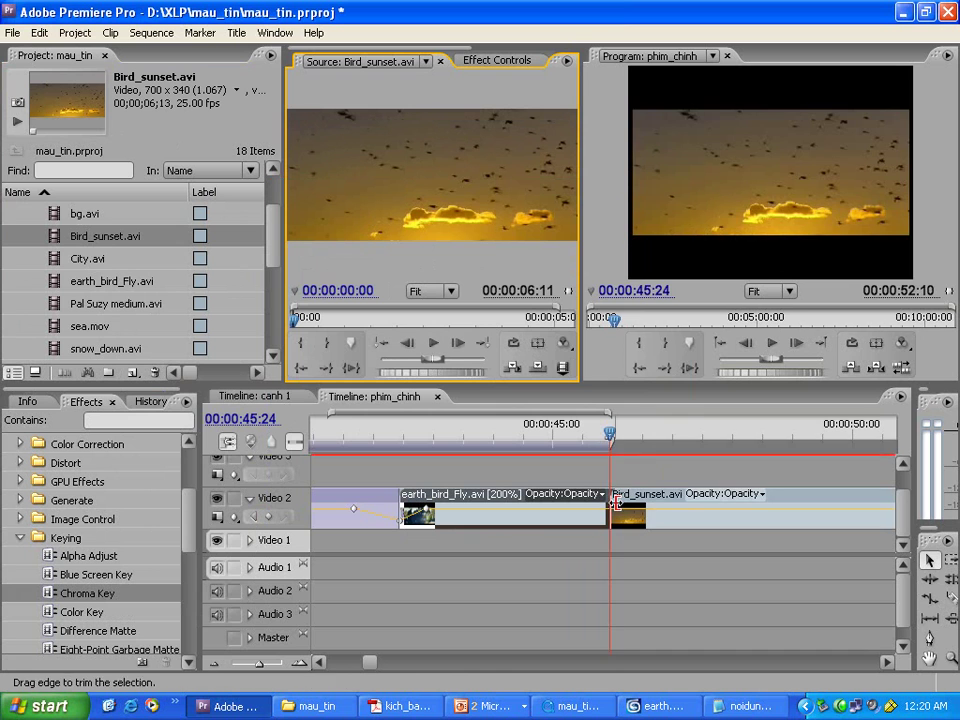
scroll(579, 418, down, 4)
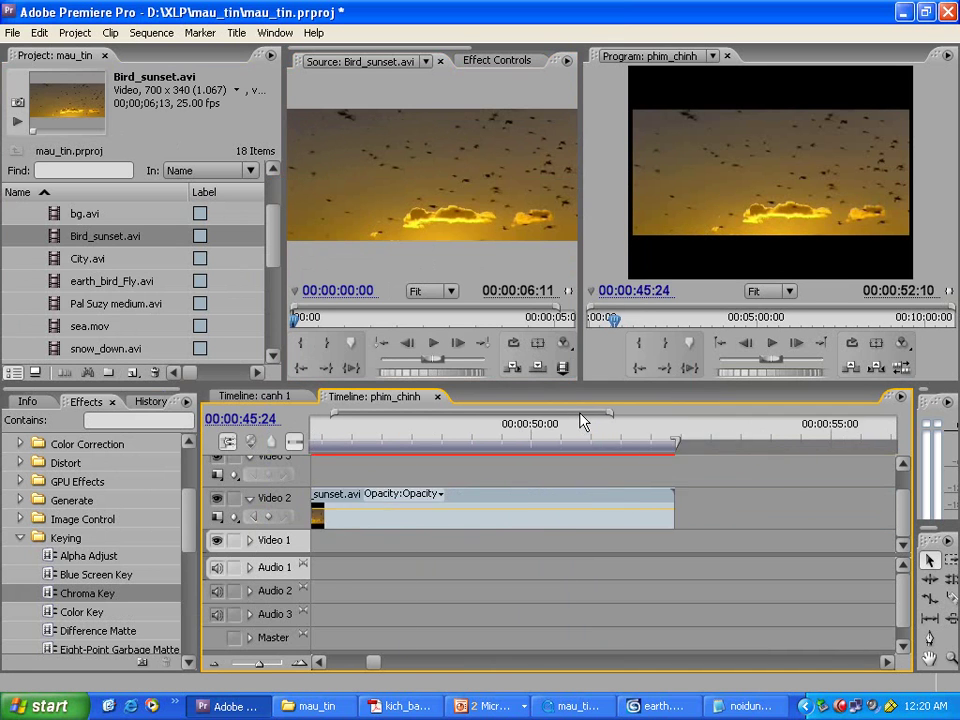
scroll(565, 470, up, 2)
right_click(557, 500)
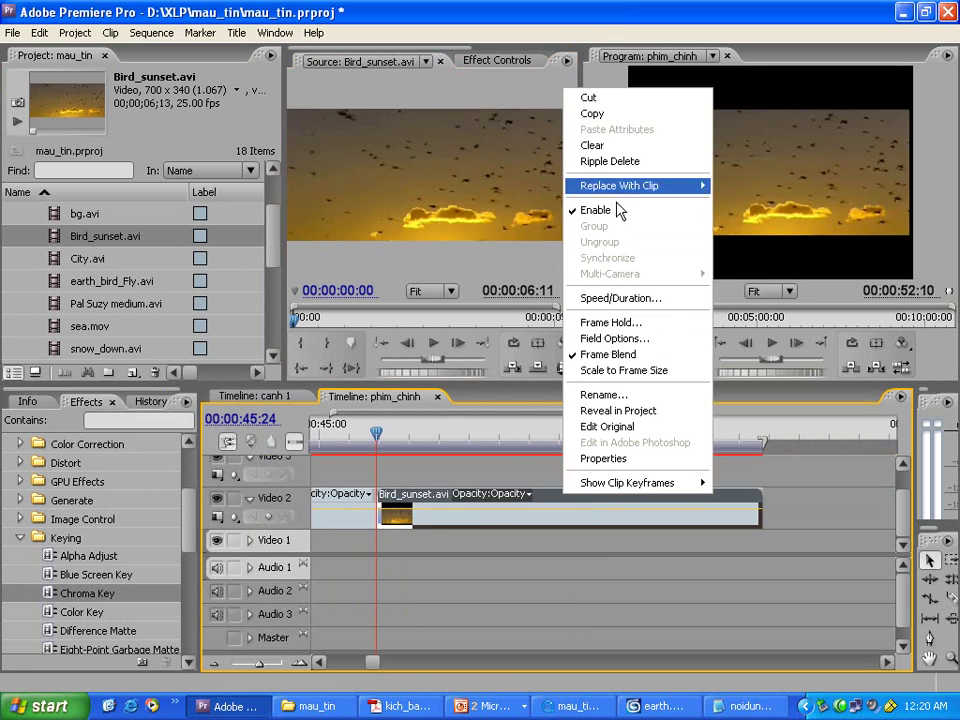
click(620, 298)
text(200)
key(Return)
Step: Set the Bird_sunset clip's motion scale to 170 so that it fills the frame
drag(362, 442, 390, 442)
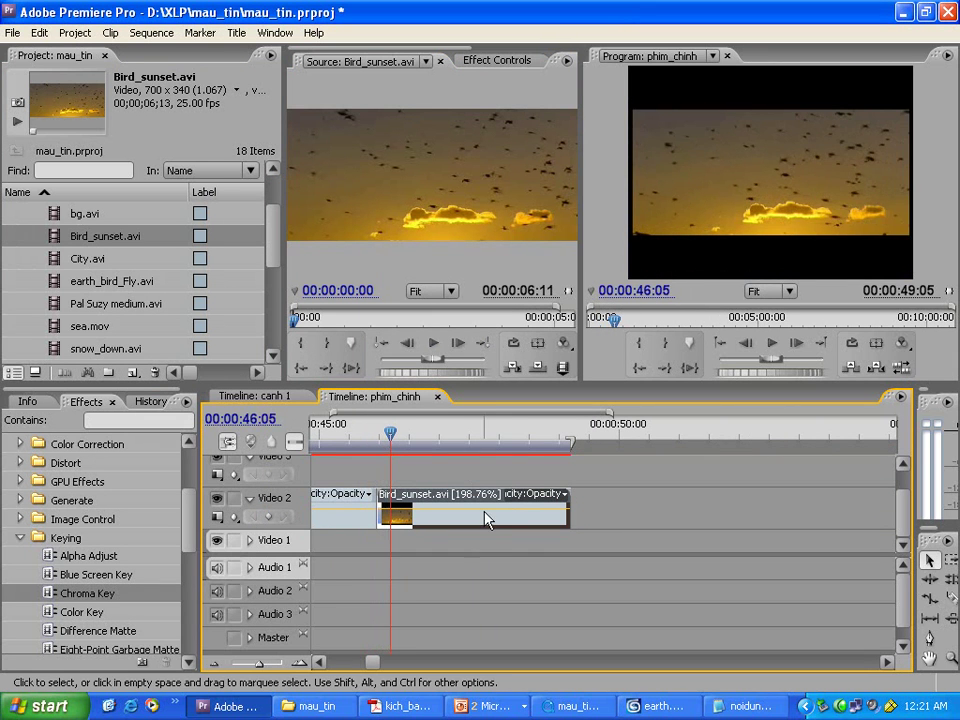
click(497, 60)
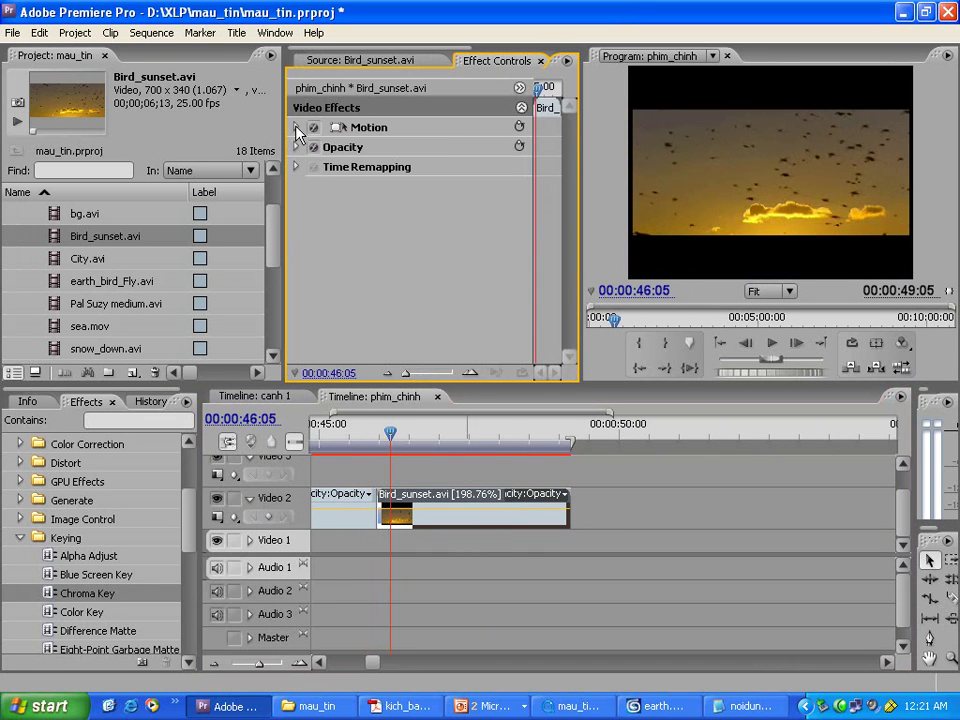
click(296, 128)
click(416, 167)
text(170)
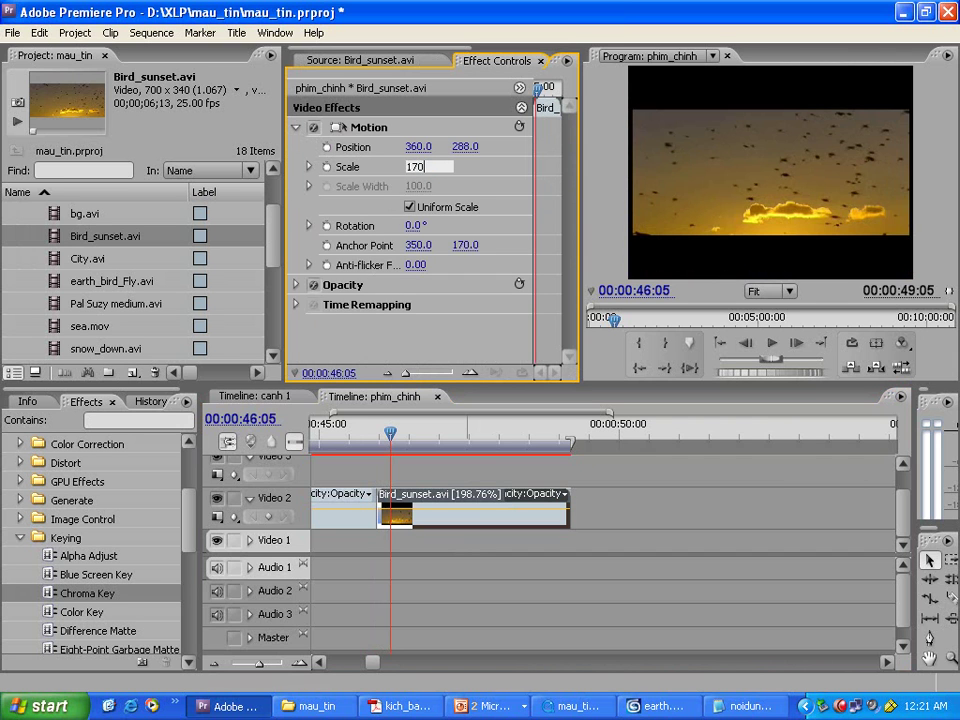
key(Return)
Step: Fade out the Bird_sunset clip with opacity keyframes at 00:00:48:15 and at its end, lowering the last one to zero, and preview it
drag(355, 440, 534, 468)
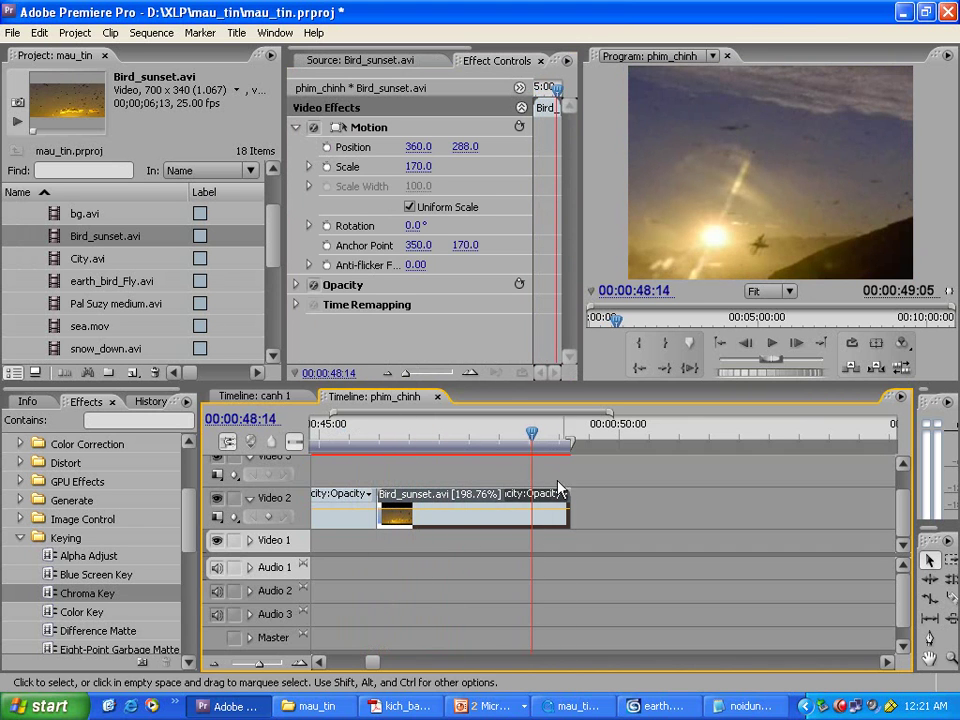
key(Right)
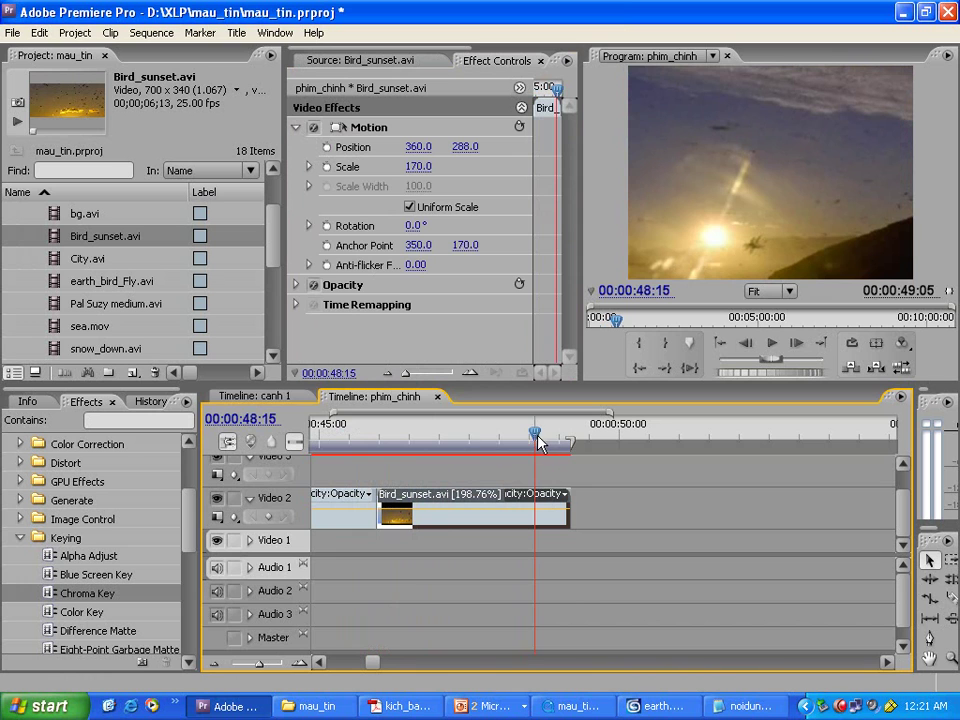
click(268, 516)
click(282, 516)
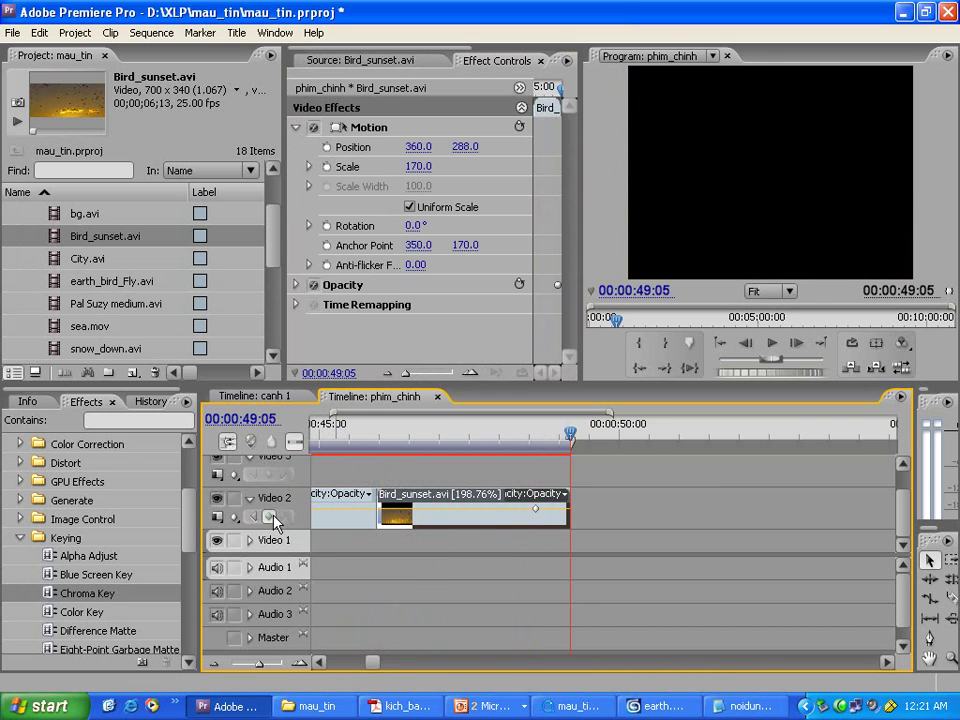
drag(570, 513, 568, 540)
drag(489, 431, 551, 452)
click(251, 500)
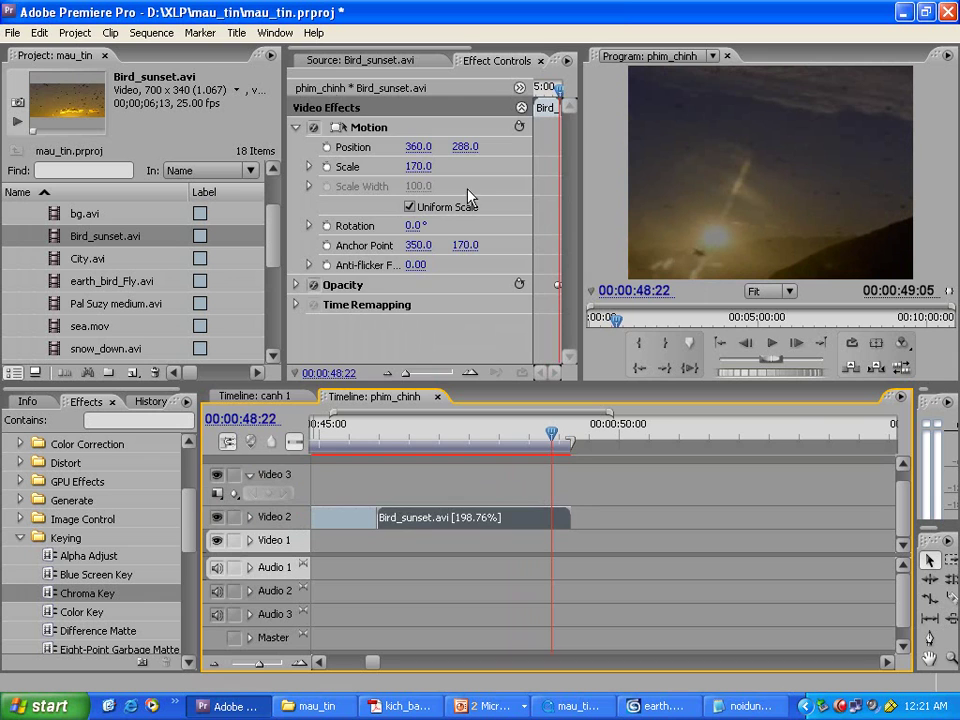
Step: Show mau_tin.mov in the Source monitor and examine its next title around 00:00:49:24
click(353, 61)
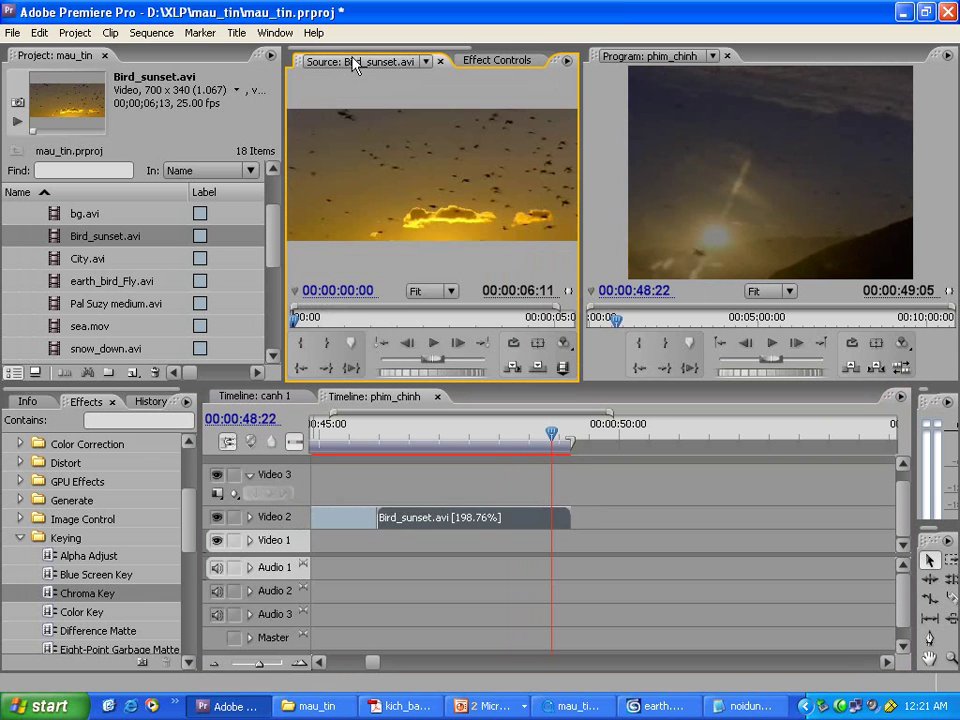
click(424, 61)
click(340, 139)
mouse_move(476, 322)
mouse_down()
mouse_move(506, 328)
mouse_move(487, 326)
mouse_up()
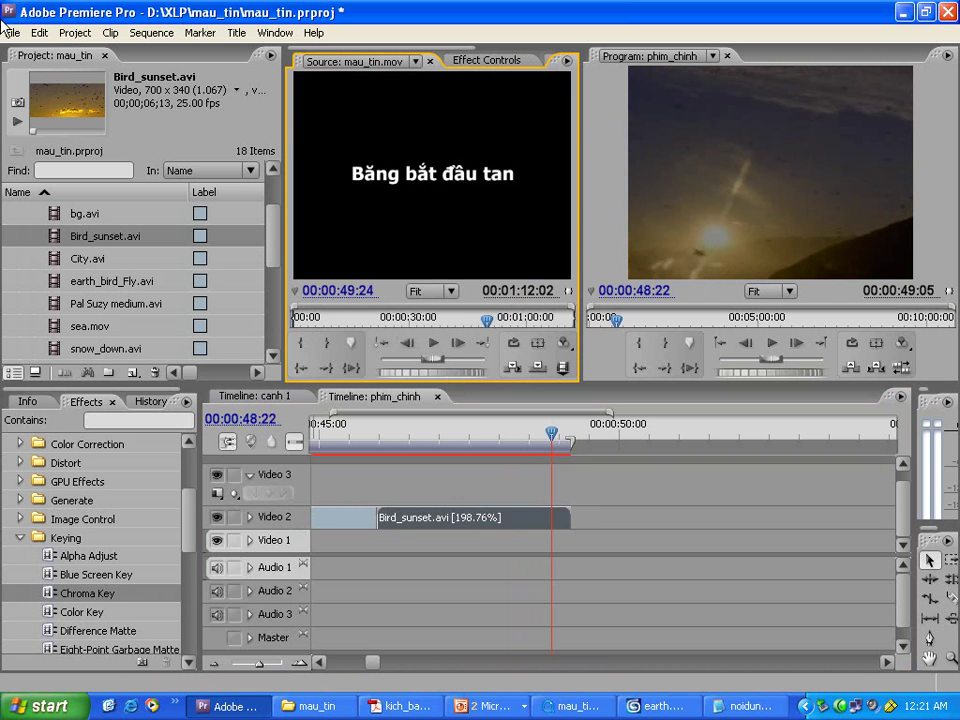
Step: Position the playhead at 00:00:49:11 and create a new title named "bang"
drag(612, 452, 585, 445)
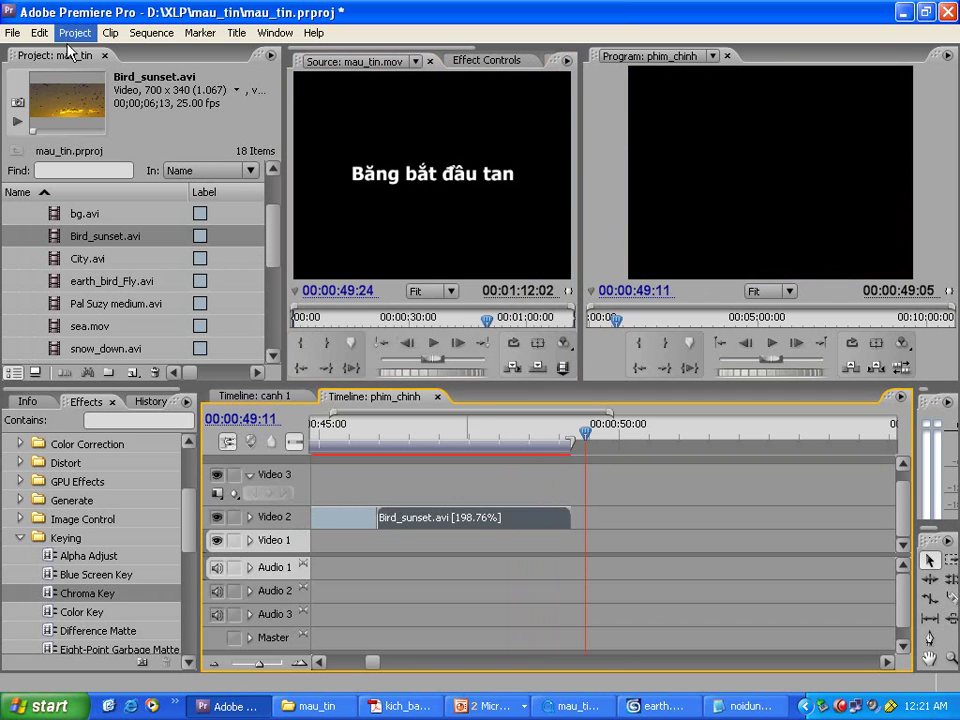
click(13, 32)
mouse_move(40, 54)
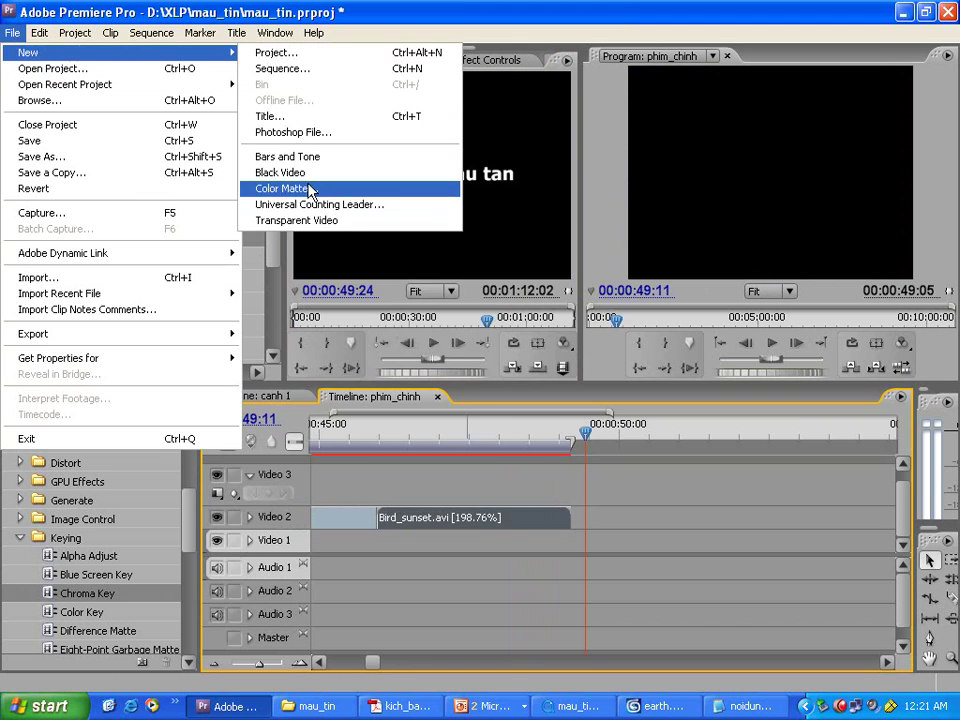
click(315, 118)
text(ba8ng)
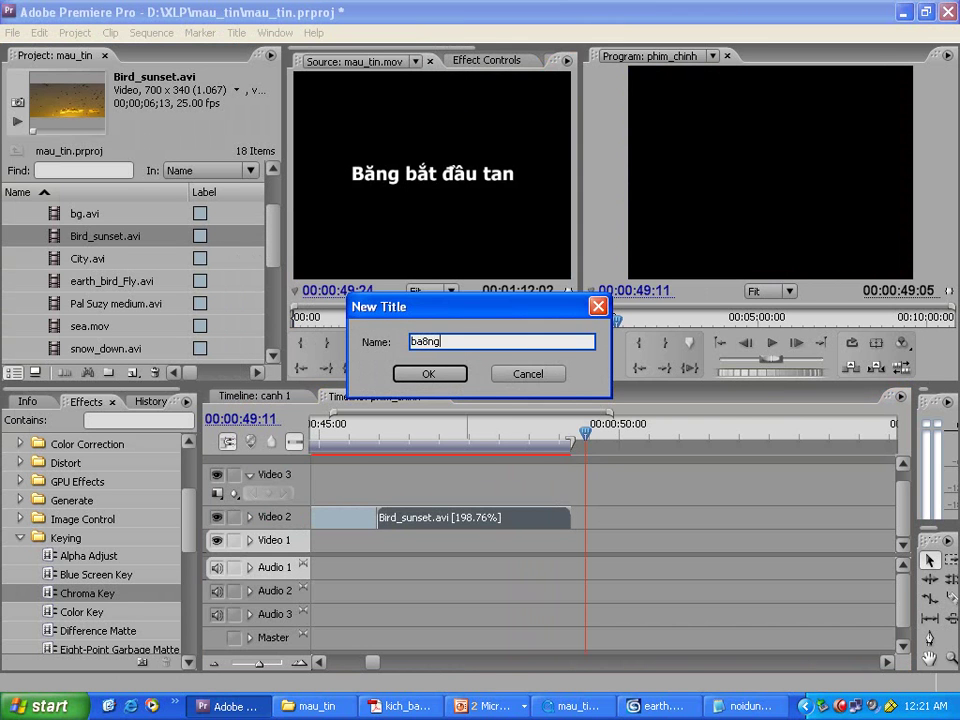
key(Return)
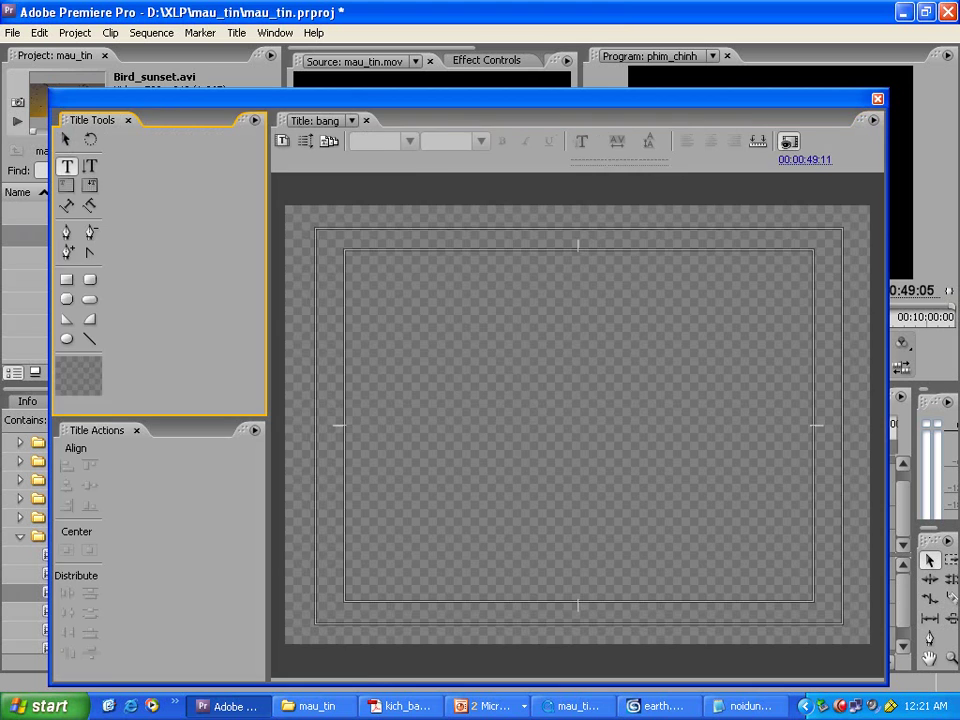
Step: Copy the line "Băng bắt đầu tan" from noidung.txt in Notepad and insert it as the title's text
key(alt+Tab)
drag(41, 130, 143, 127)
click(745, 372)
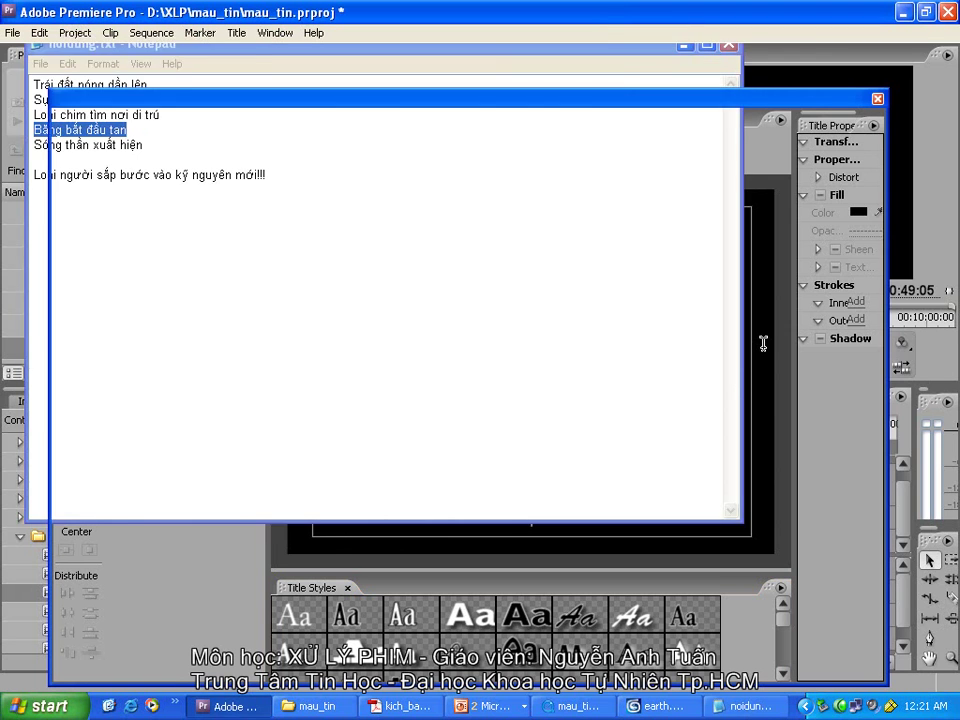
click(404, 354)
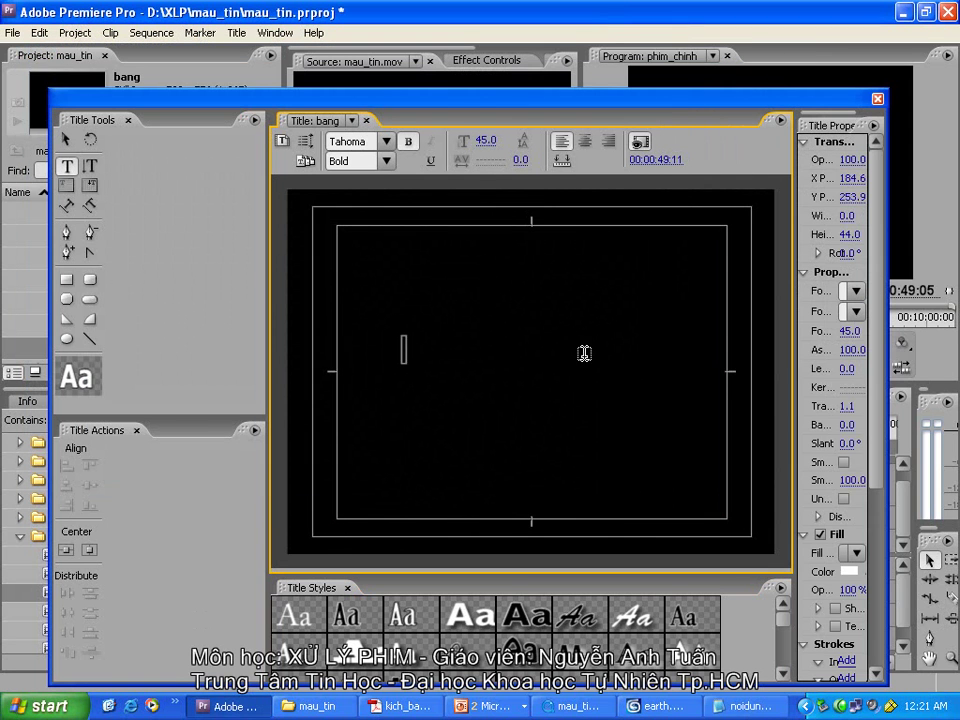
text(Băng bắt đầu tan)
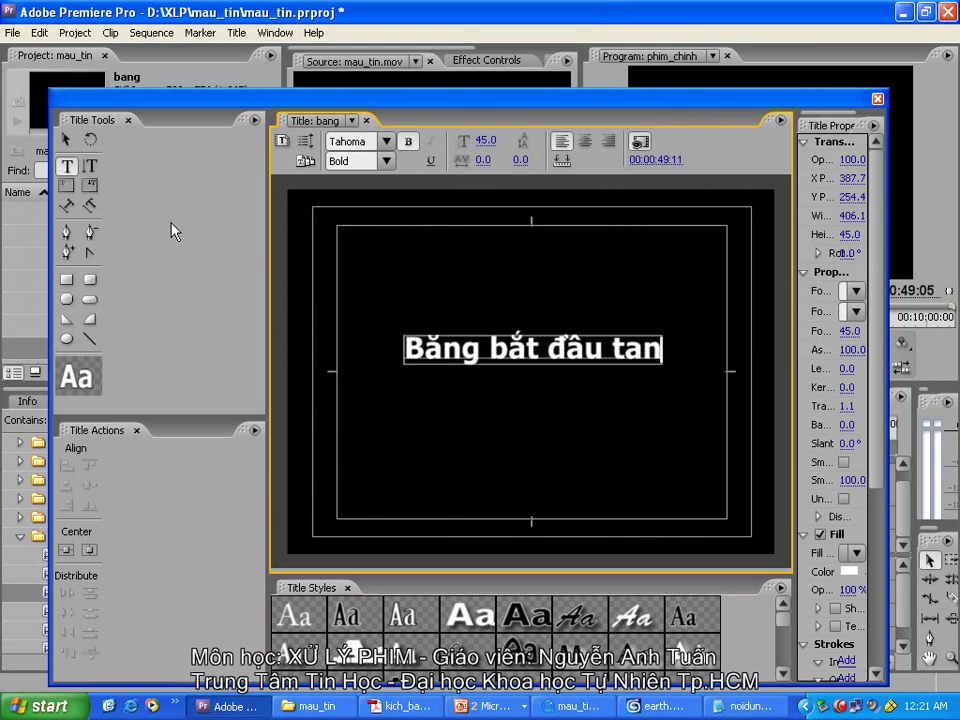
Step: Set the title text's font size to 50, center it horizontally and vertically in the frame, and close the title editor
click(65, 139)
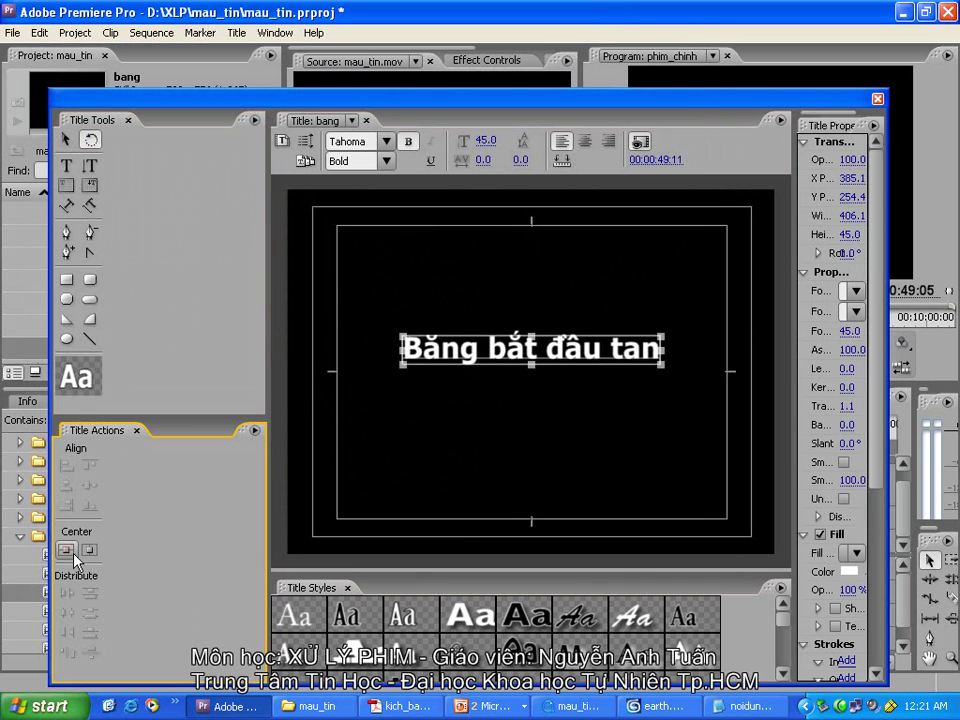
click(89, 550)
drag(793, 330, 744, 331)
drag(840, 330, 840, 322)
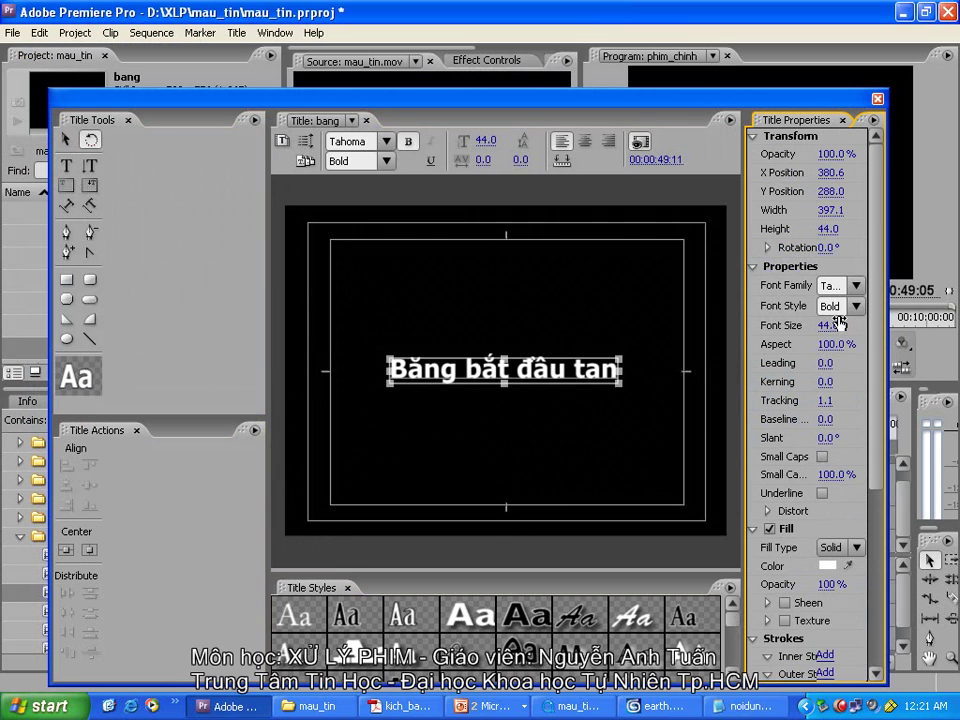
key(Return)
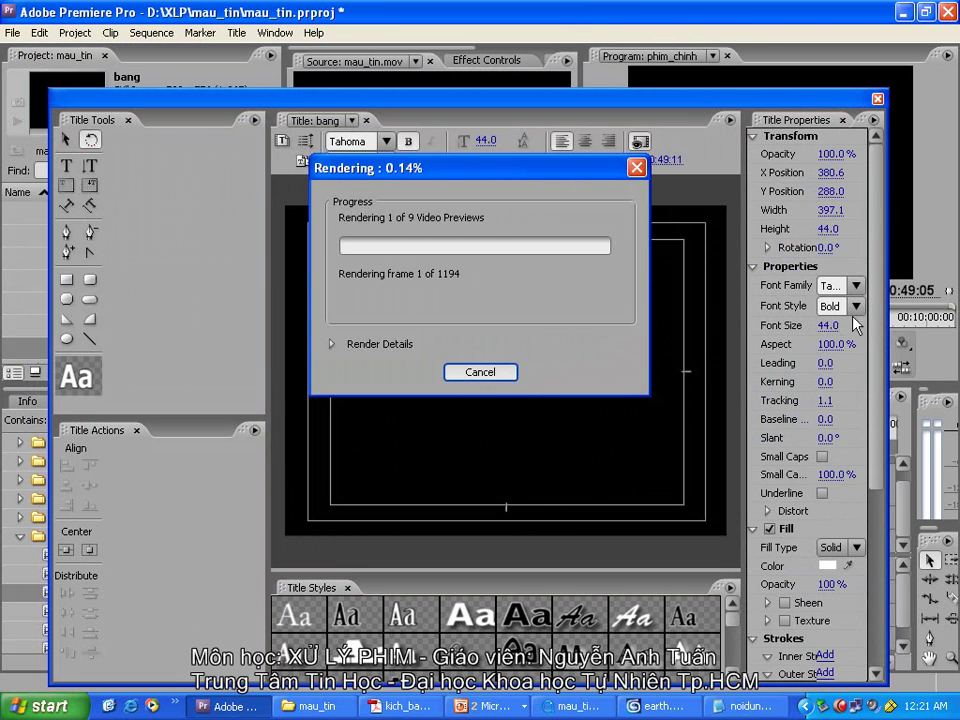
key(Escape)
text(50)
key(Return)
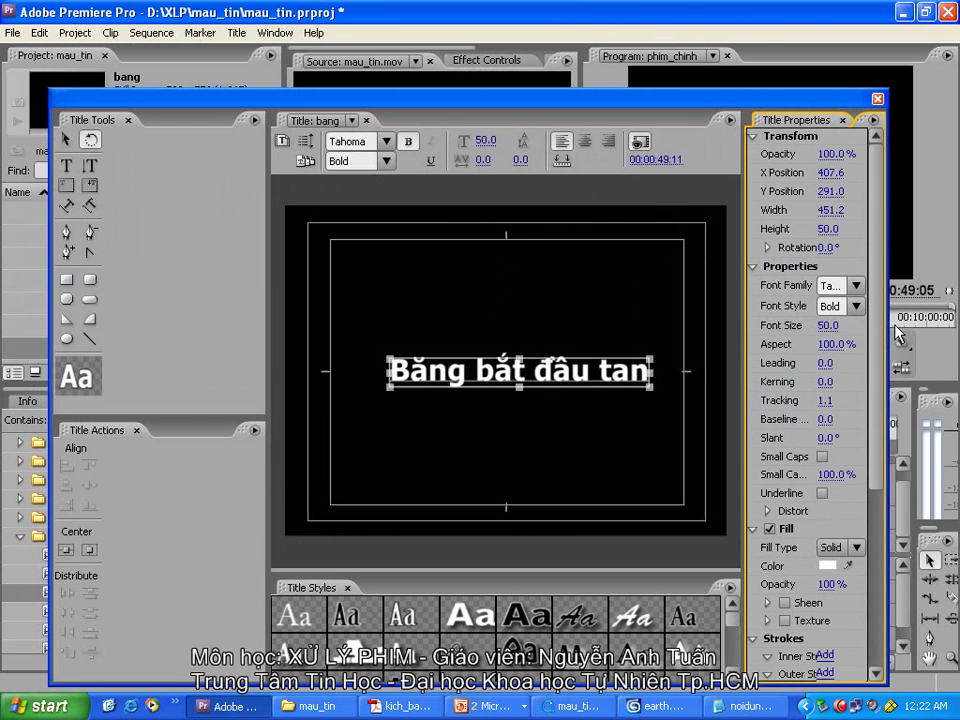
click(66, 550)
click(89, 550)
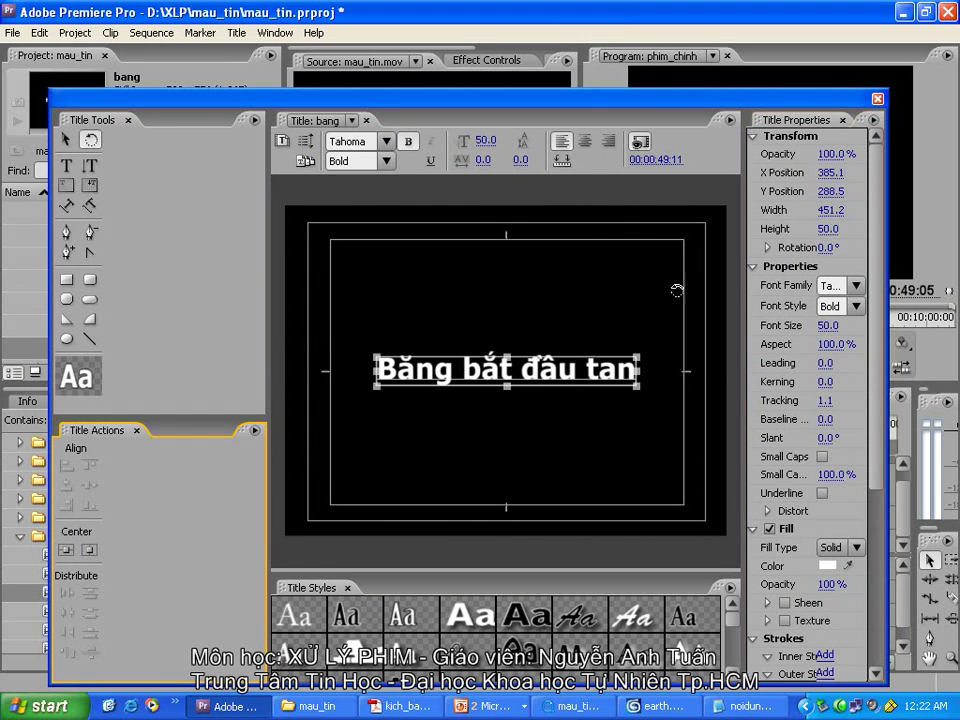
click(877, 99)
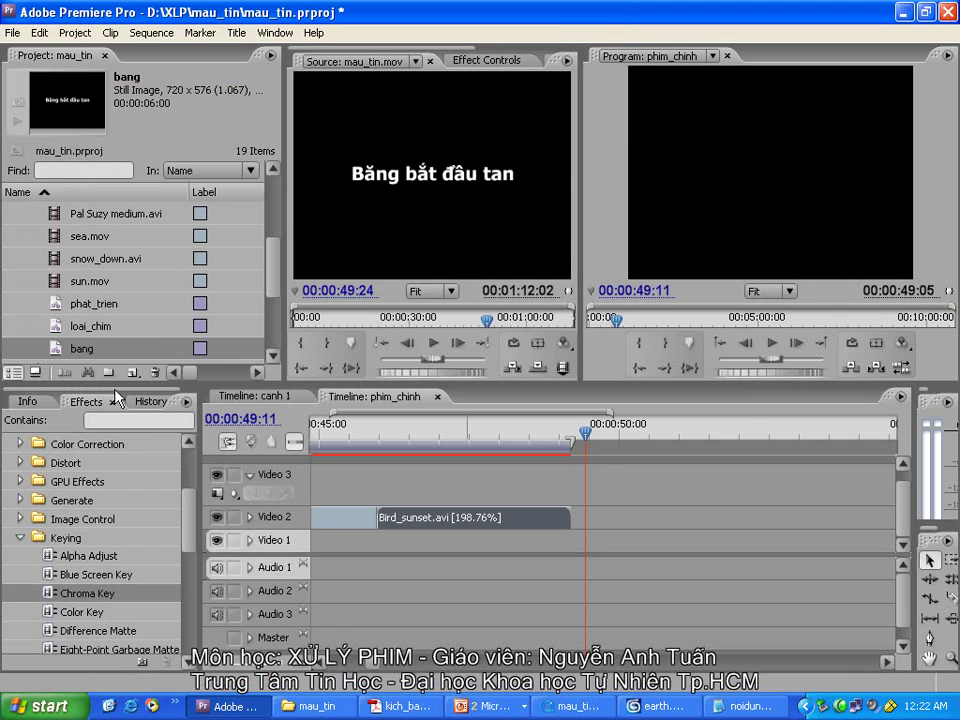
Step: Place the bang title on Video 1 at 00:00:49:11 and trim its end to 00:00:54:11
scroll(266, 315, down, 3)
drag(430, 175, 606, 545)
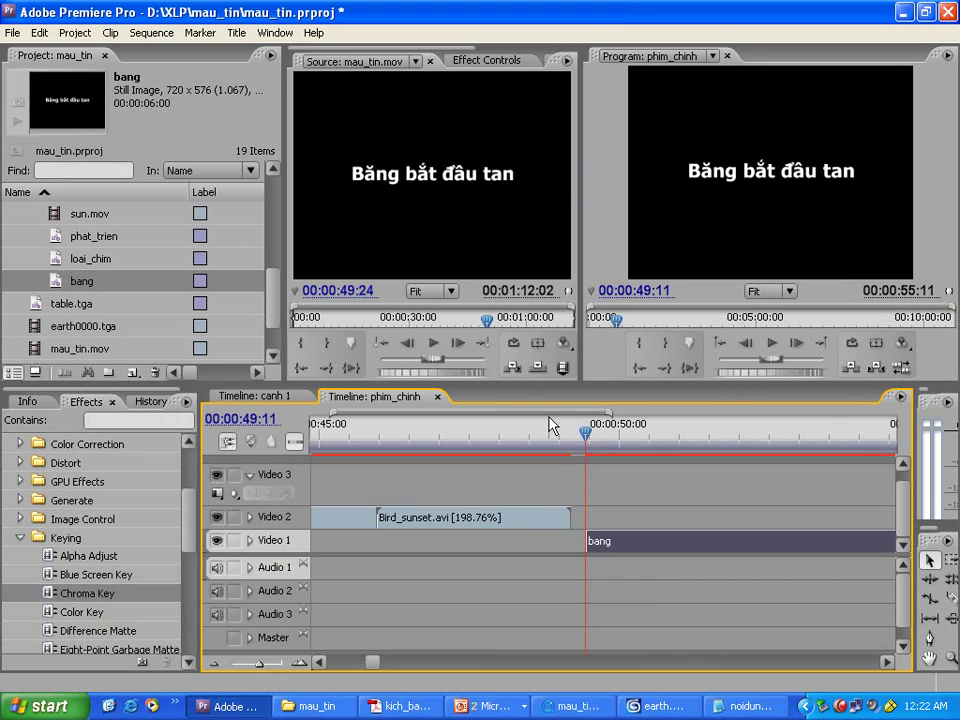
scroll(553, 427, down, 4)
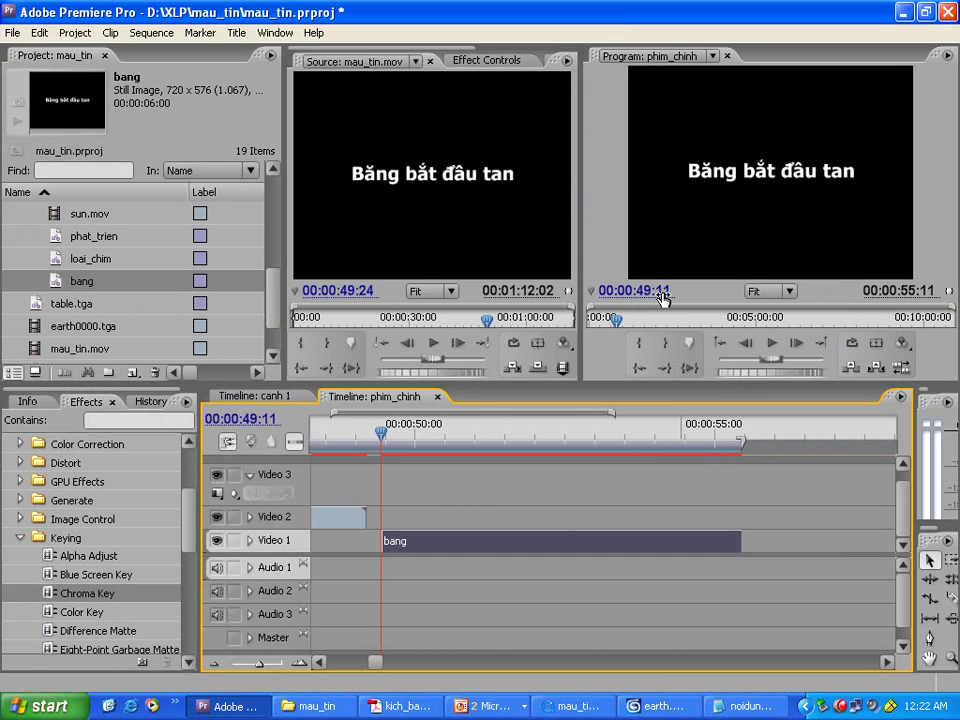
drag(710, 446, 681, 440)
Step: Add opacity keyframes to the bang title at its start, 00:00:50:05, 00:00:53:14 and its end
click(623, 440)
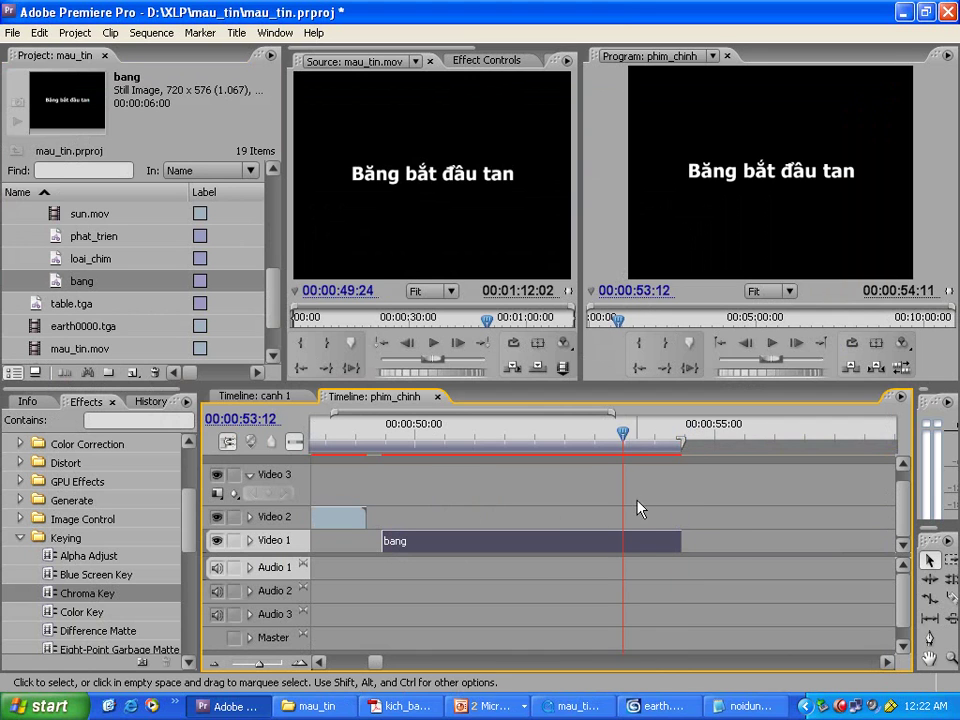
key(Right)
key(Right)
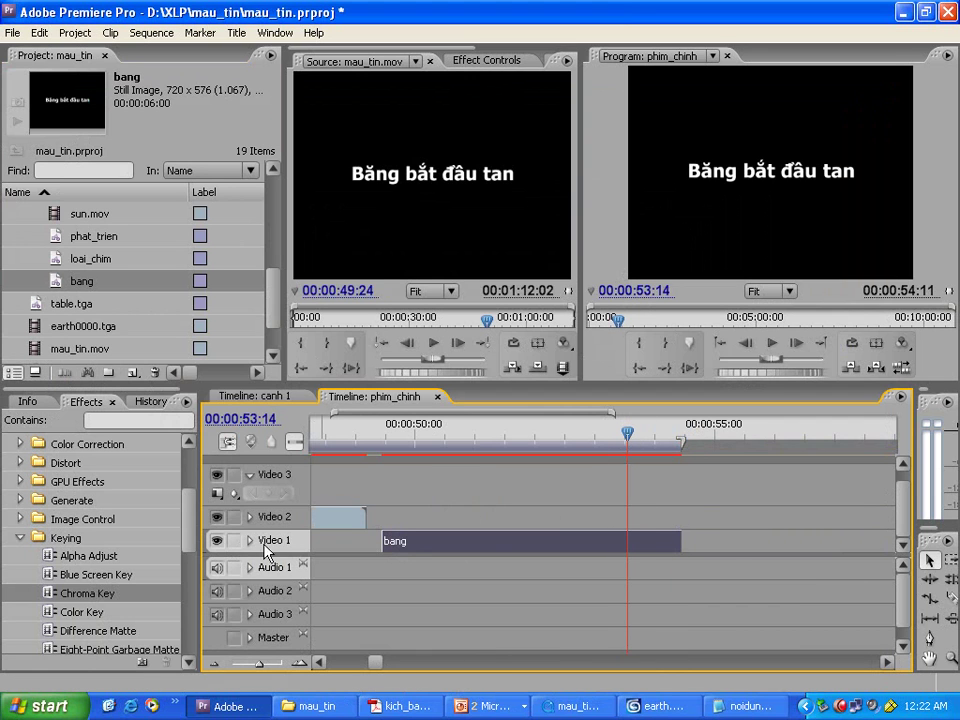
click(250, 540)
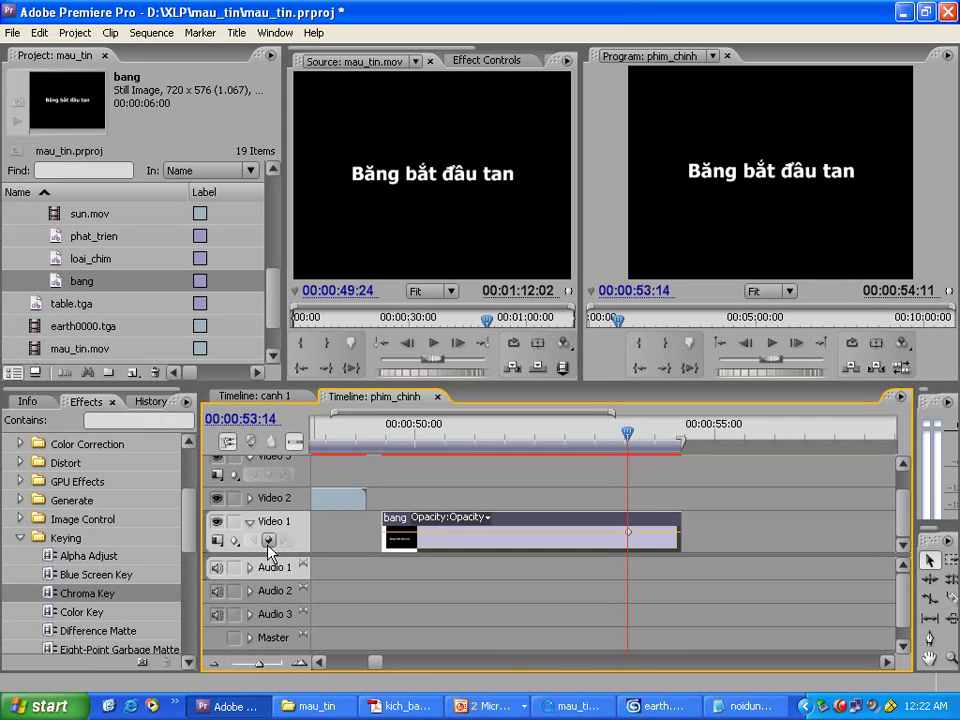
key(End)
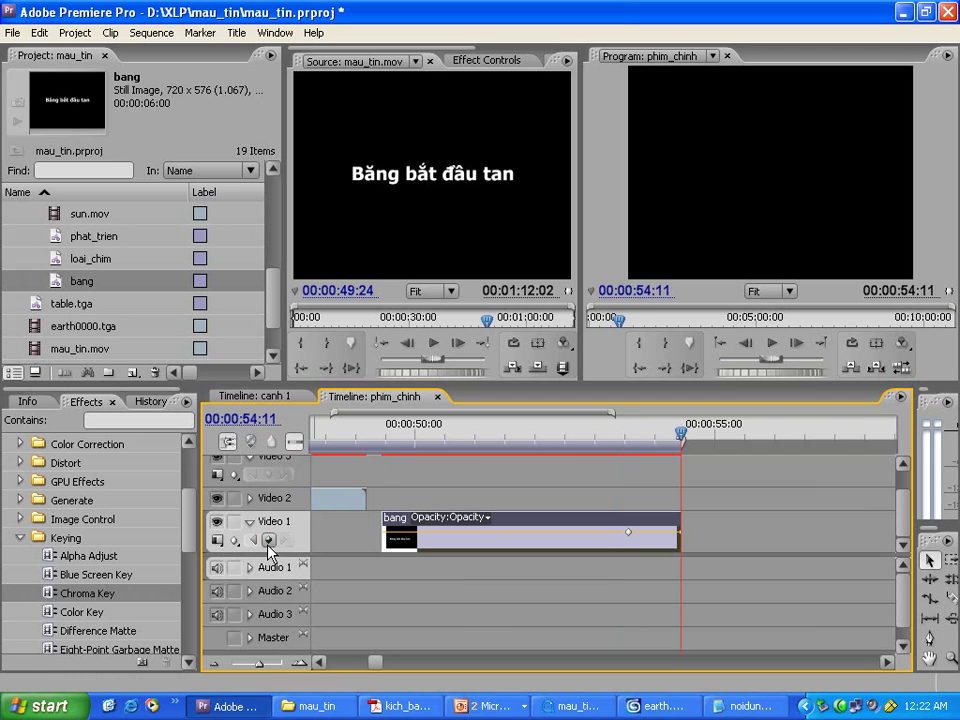
key(Up)
click(423, 438)
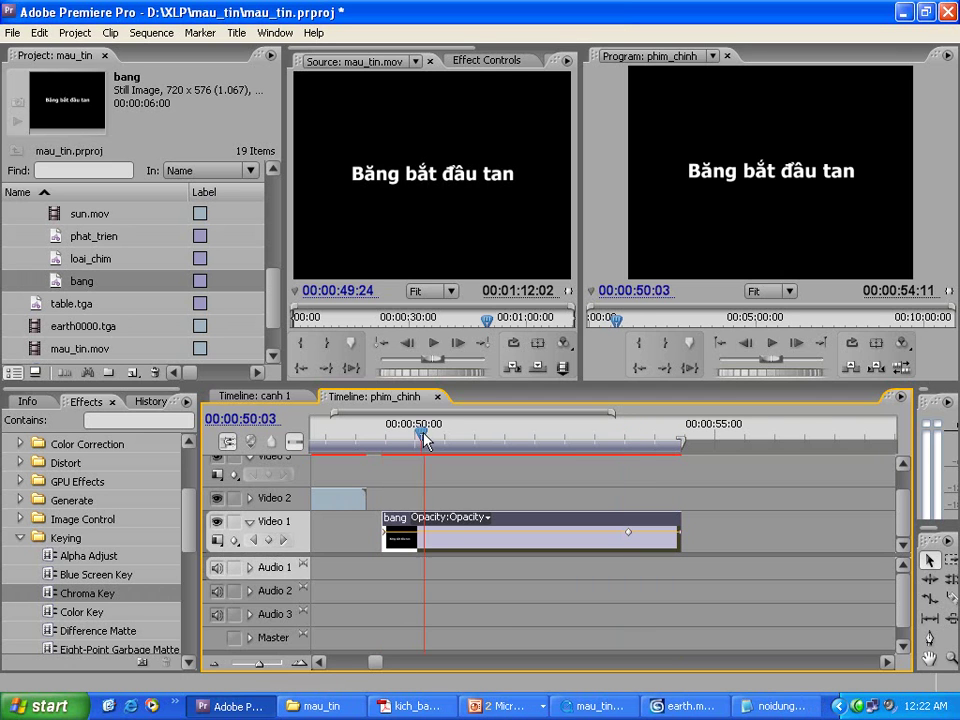
Step: Lower the bang title's first and last opacity keyframes to fade it in and out, and scrub through the fades
drag(384, 531, 384, 548)
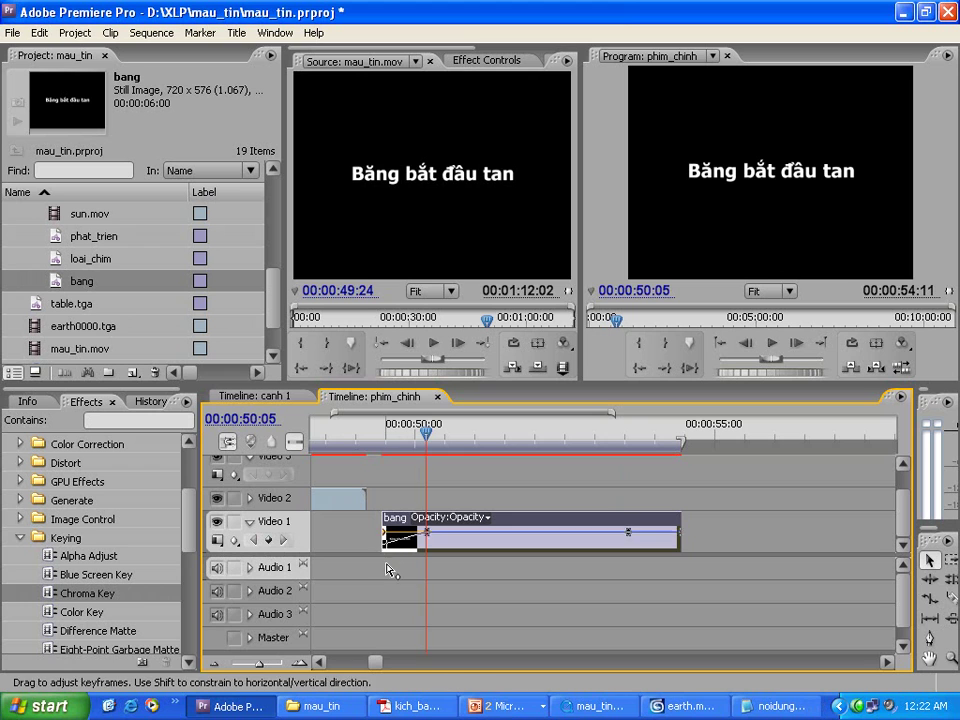
drag(678, 533, 678, 548)
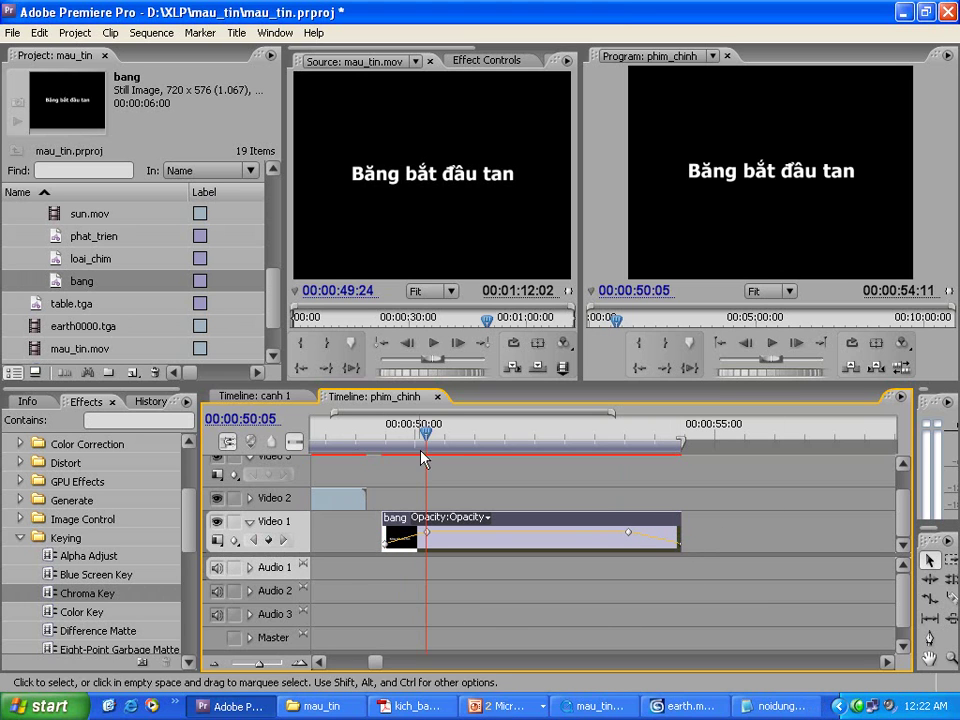
click(382, 434)
drag(384, 438, 650, 436)
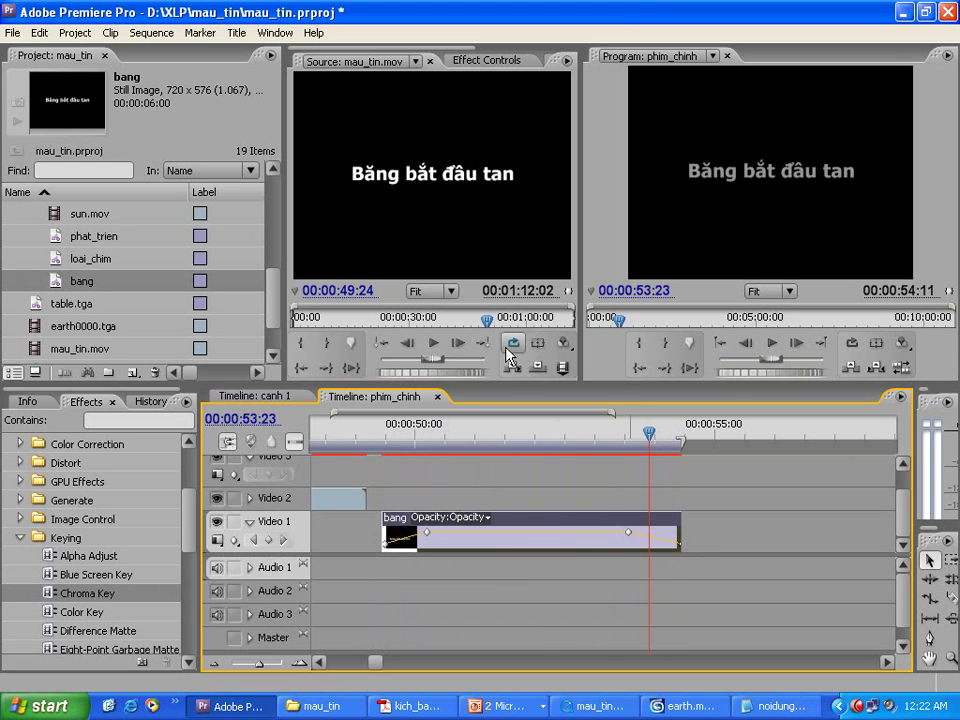
click(251, 522)
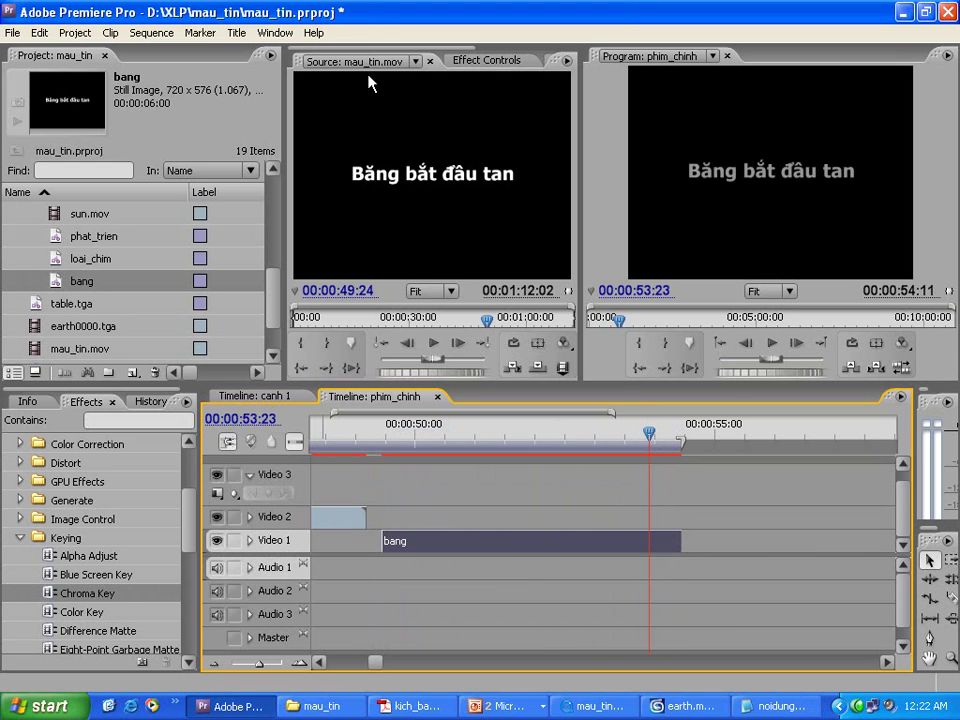
Step: Scrub mau_tin.mov to its next scene and load snow_down.avi from the project into the Source monitor
drag(486, 321, 508, 323)
drag(272, 320, 275, 297)
click(91, 244)
drag(58, 243, 436, 276)
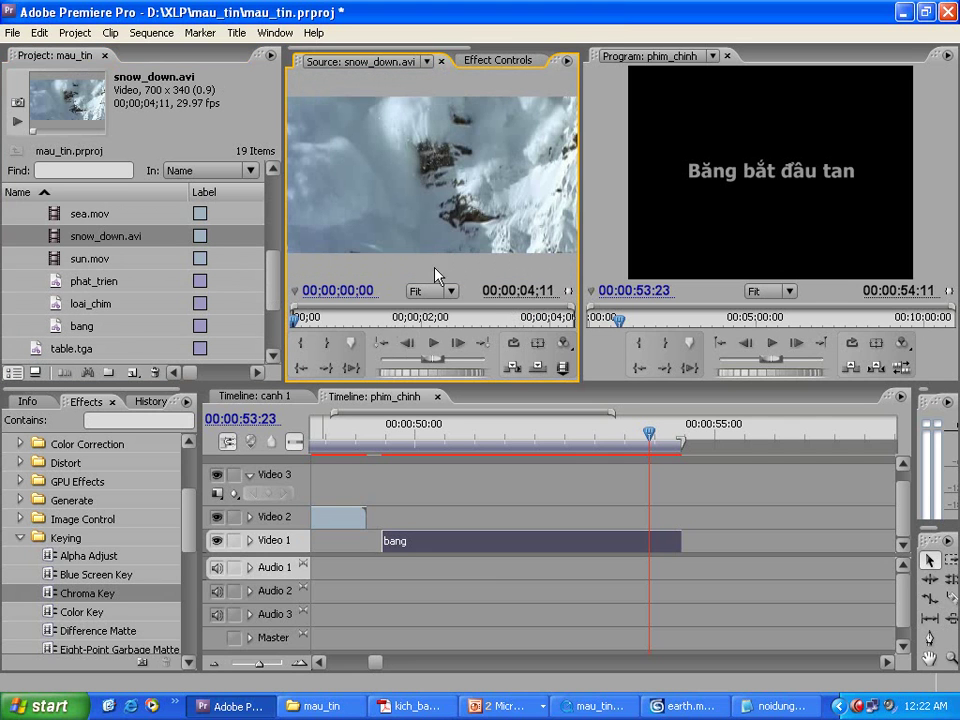
Step: Interpret the snow_down.avi footage at 25 fps with the pixel aspect ratio conformed to D1/DV PAL (1.067)
right_click(80, 233)
click(195, 314)
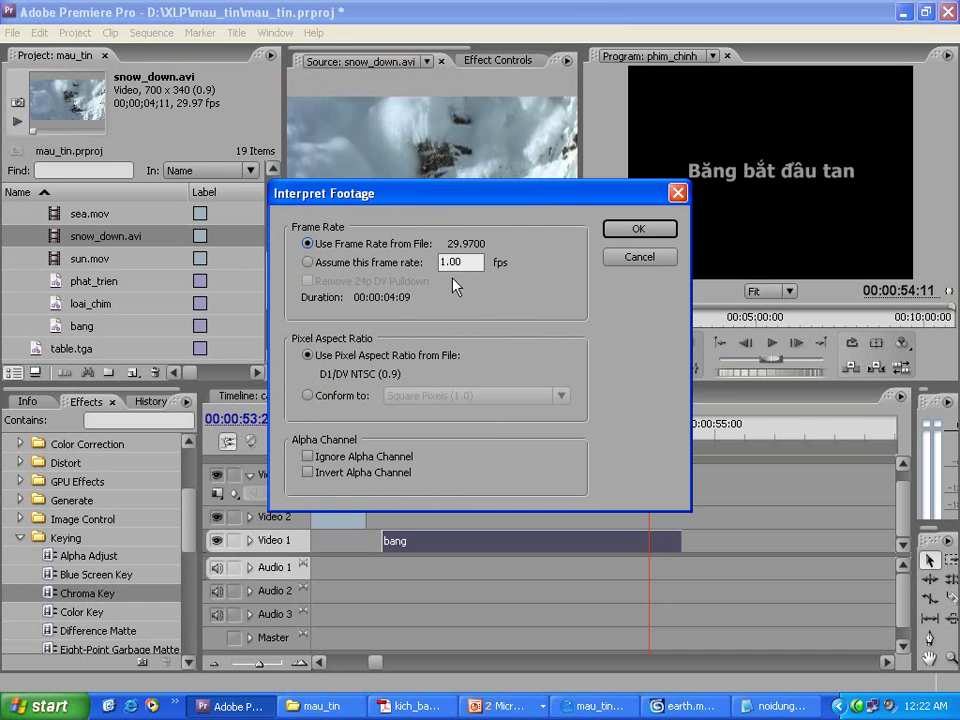
click(340, 395)
click(470, 395)
click(470, 467)
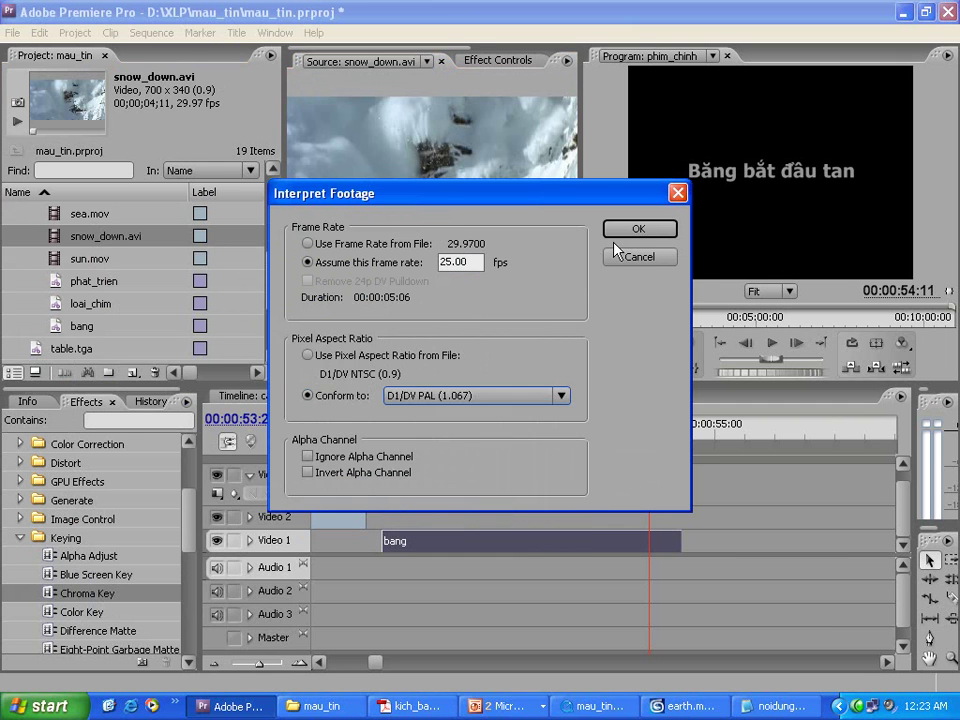
click(638, 229)
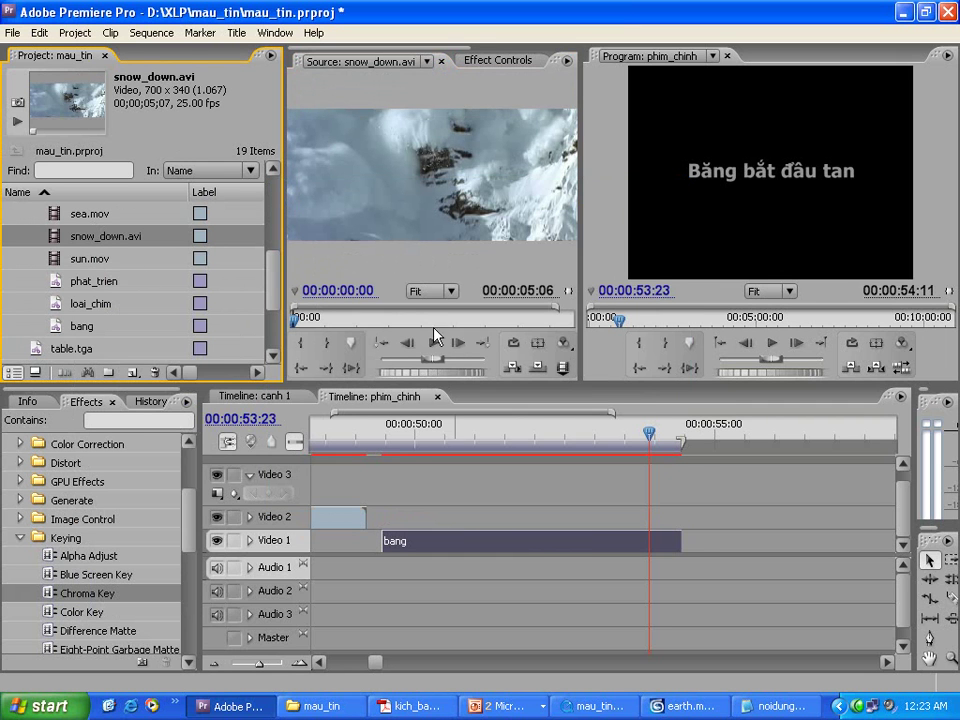
Step: Place snow_down.avi on Video 1 directly after the bang title, select it and position the playhead at 00:00:54:11
drag(467, 268, 688, 549)
scroll(519, 418, down, 3)
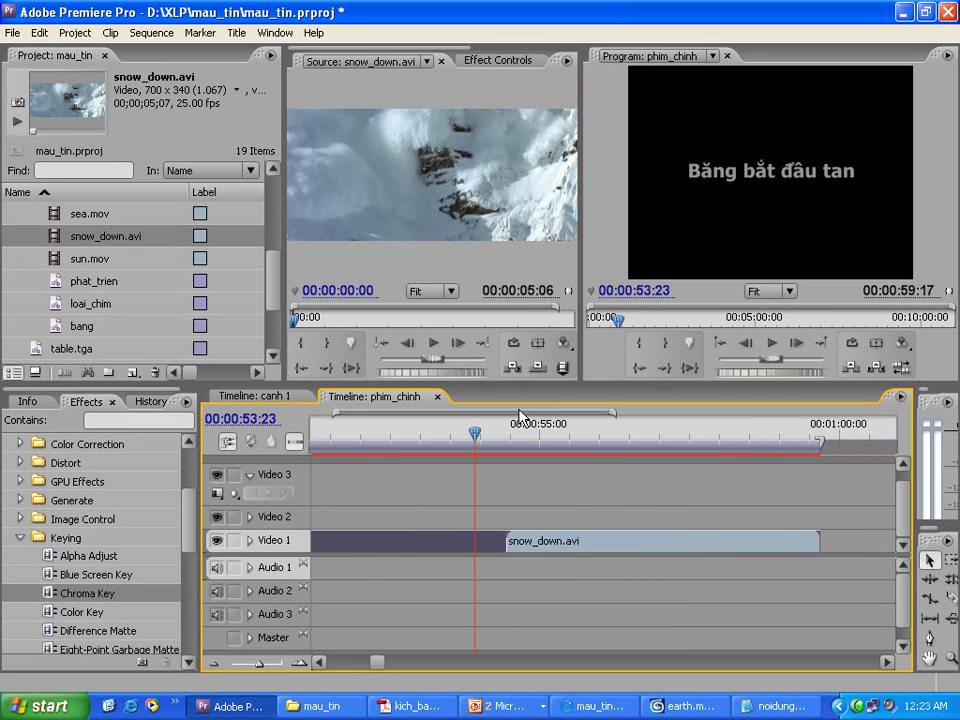
click(591, 550)
drag(475, 441, 506, 448)
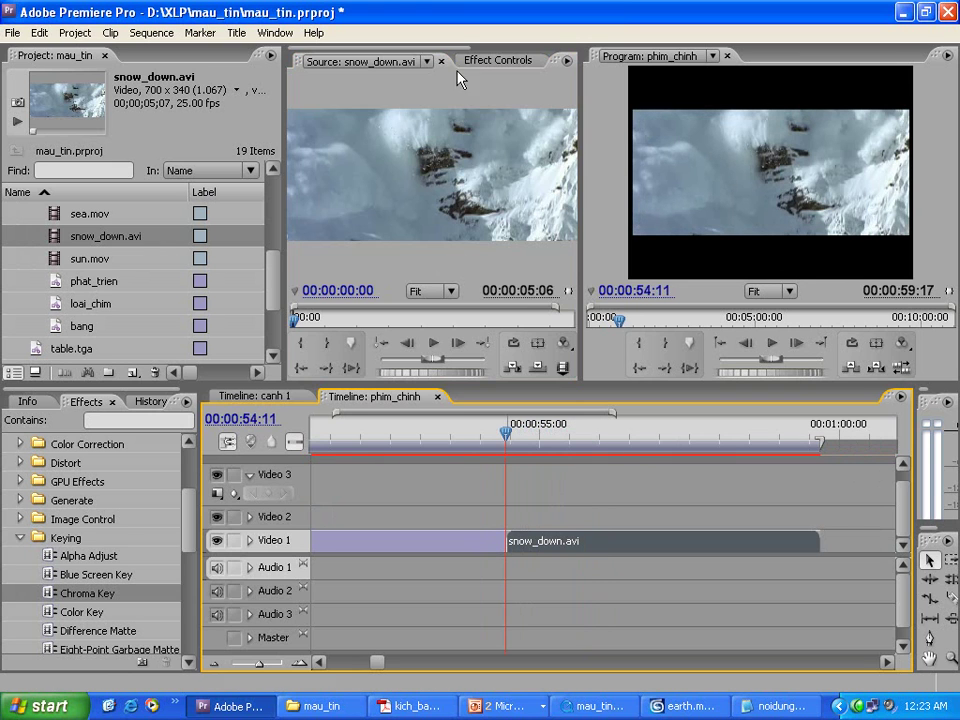
Step: Scale snow_down.avi to a height of 170 and, with Uniform Scale turned off, a width of 110
click(485, 60)
click(295, 127)
click(420, 167)
text(170)
key(Return)
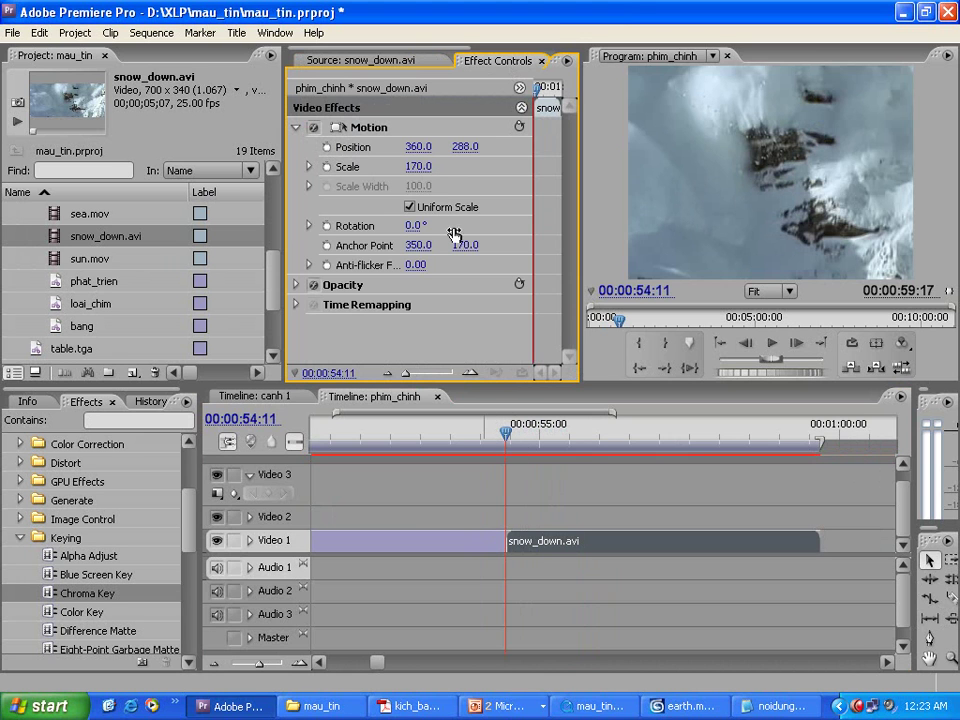
click(410, 207)
click(418, 186)
text(110)
key(Return)
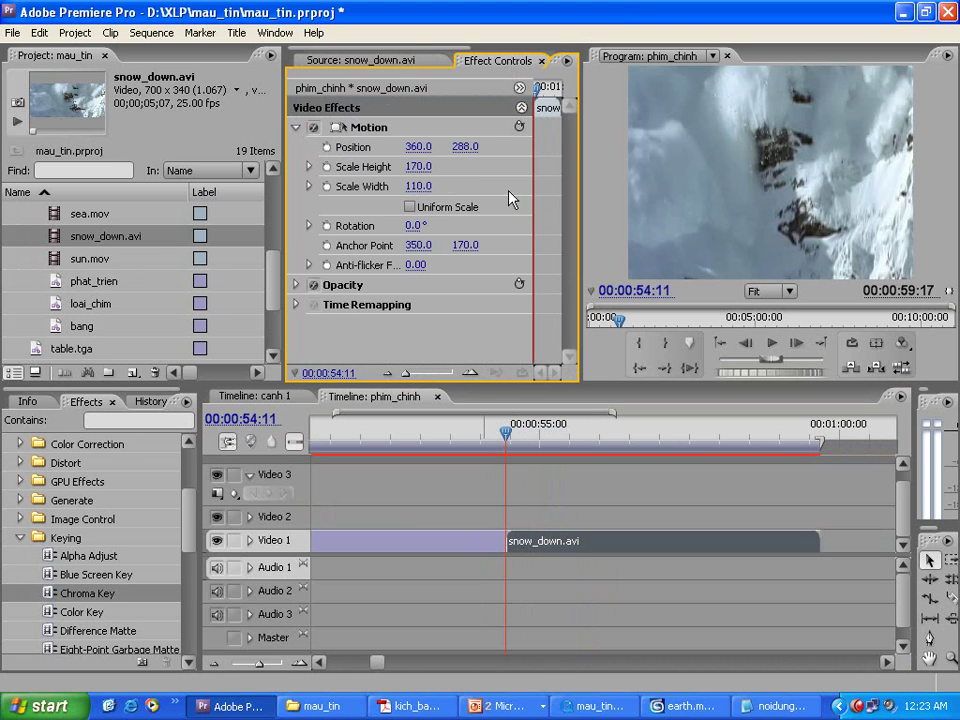
Step: Scrub through the rescaled snow_down.avi clip to 00:00:58:21 and save the project
drag(497, 441, 717, 452)
drag(568, 455, 769, 452)
key(ctrl+s)
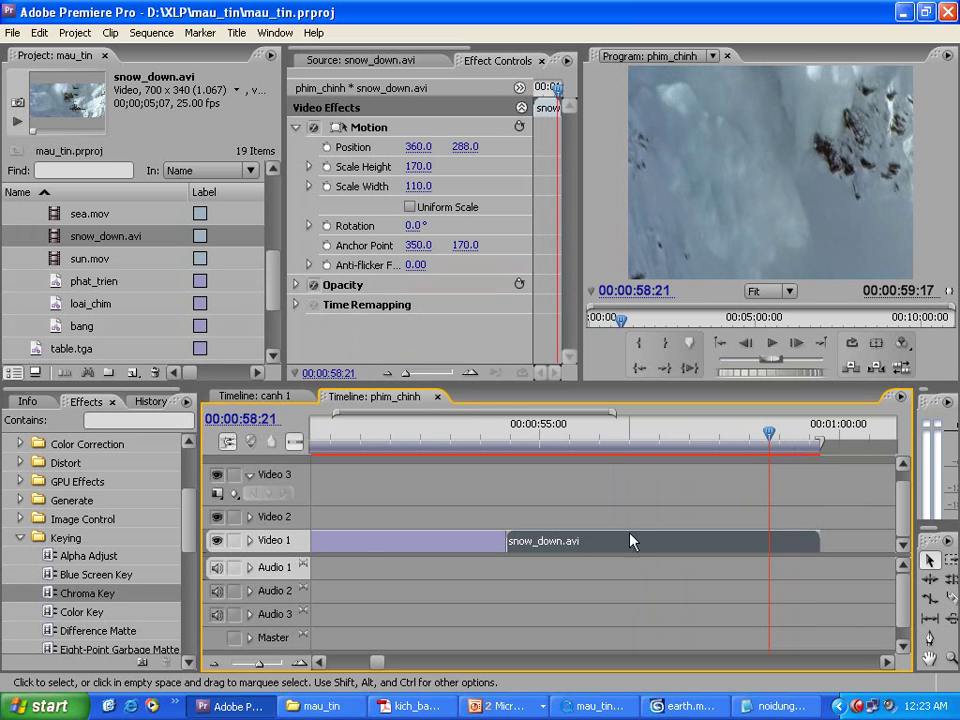
Step: Add opacity keyframes to snow_down.avi at 00:00:58:21 and its end, lowering the last one to fade the clip out
click(250, 541)
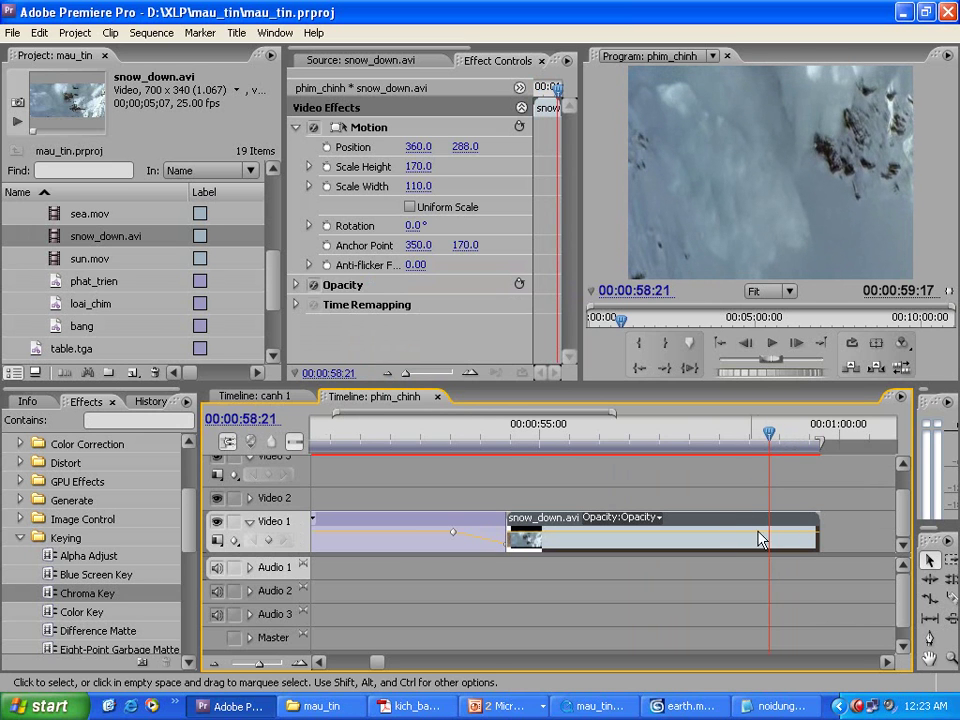
click(268, 540)
click(284, 540)
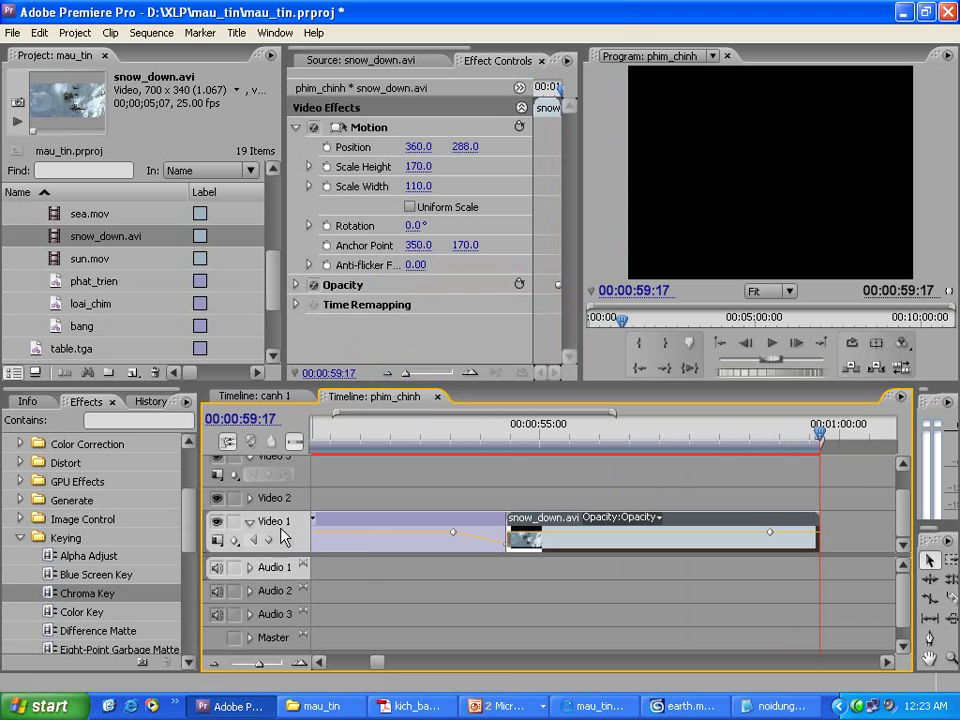
ctrl+click(818, 532)
drag(818, 532, 510, 461)
Step: Reopen mau_tin.mov in the Source monitor and scrub to the crashing wave scene at 00:01:04:16
click(397, 60)
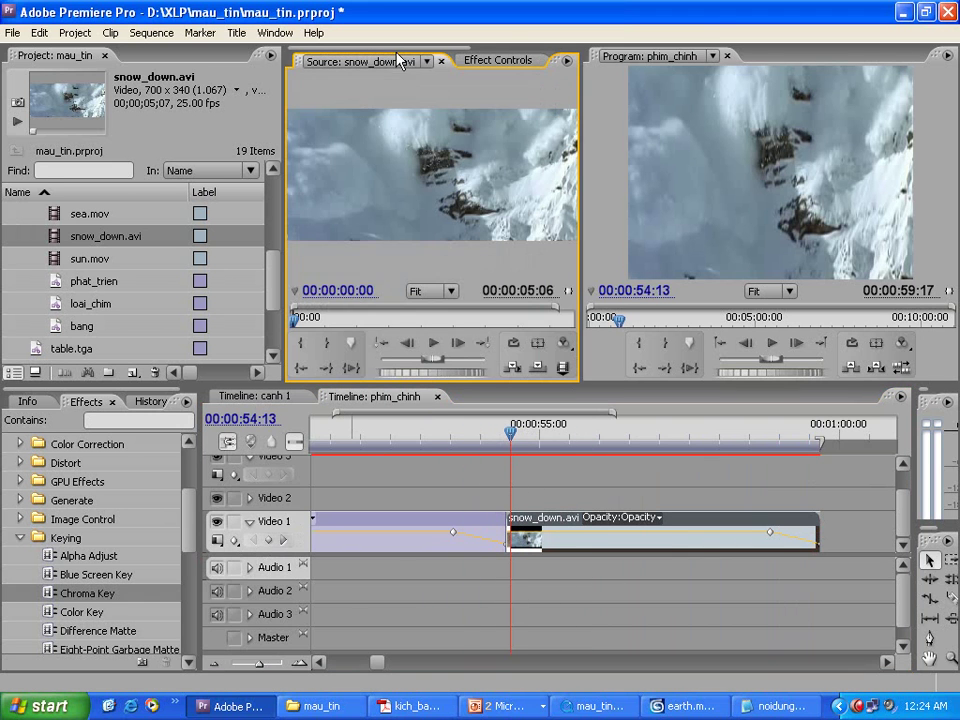
click(426, 61)
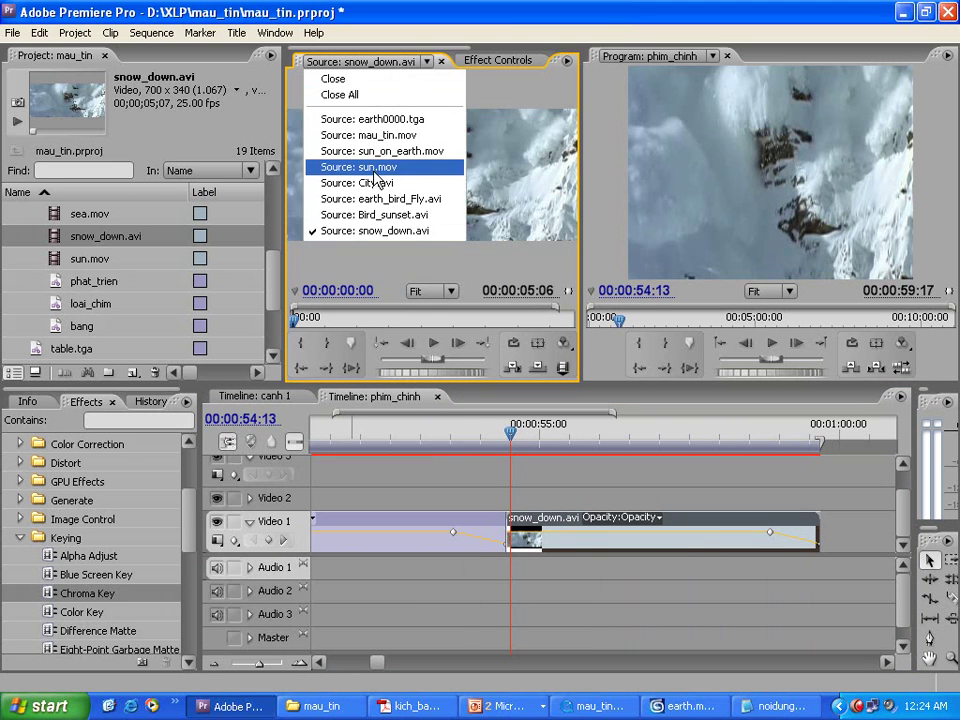
click(354, 131)
drag(507, 320, 546, 320)
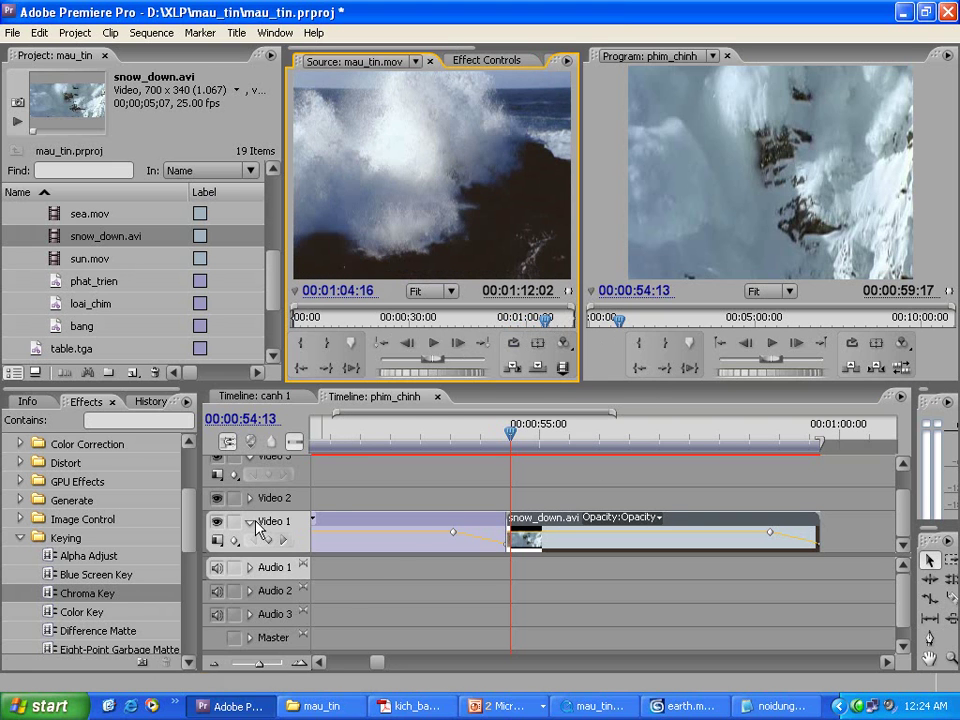
Step: Position the playhead at 00:01:00:02 and create a new title named "song"
click(250, 521)
click(843, 428)
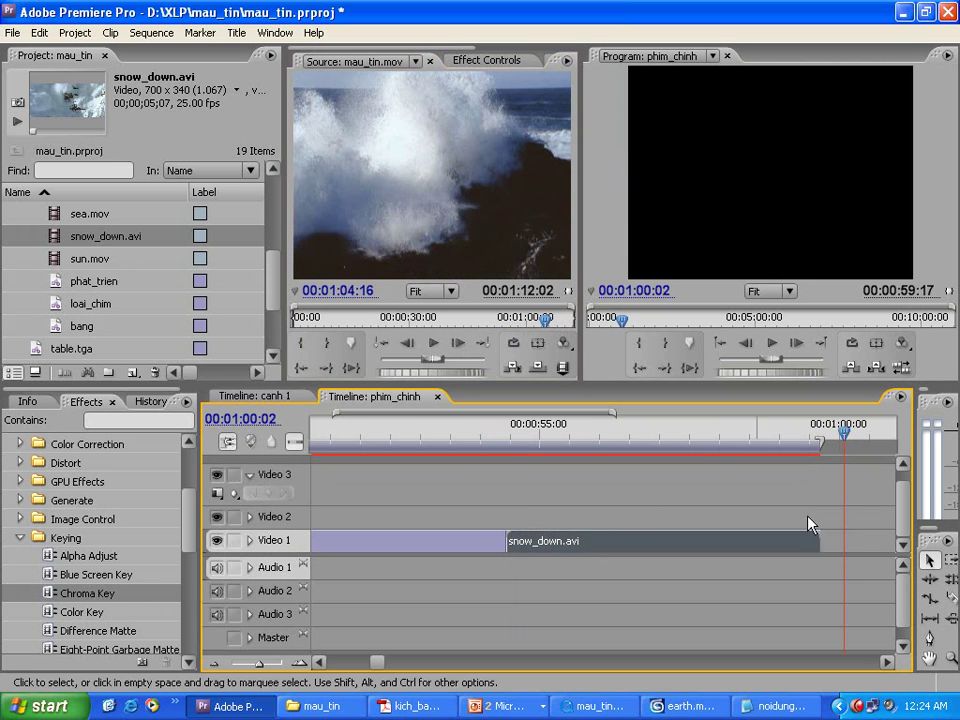
scroll(424, 419, down, 3)
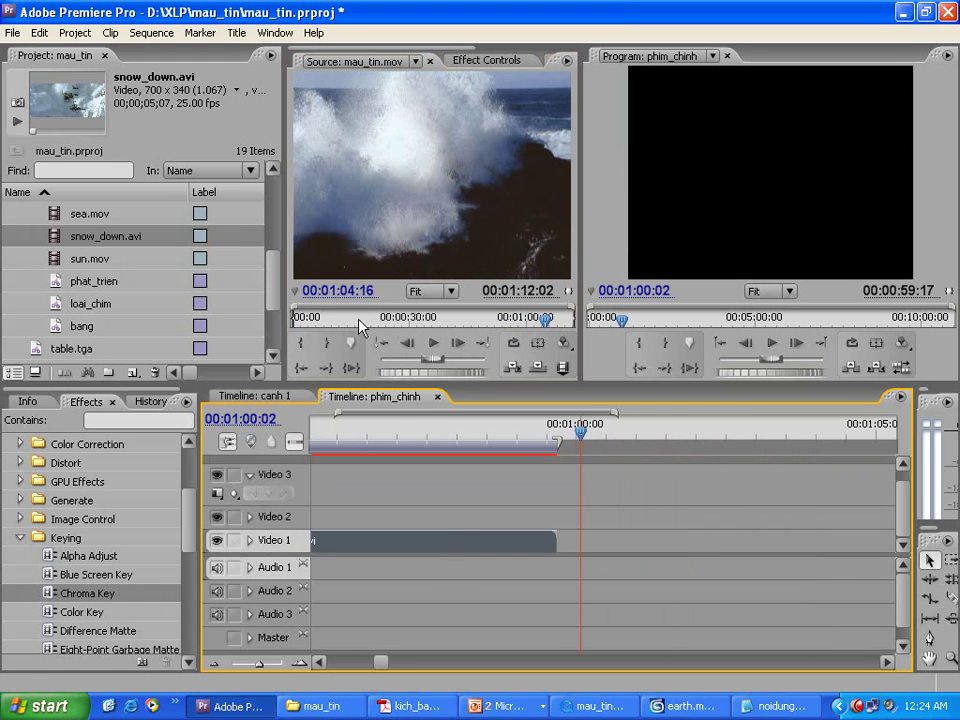
click(13, 32)
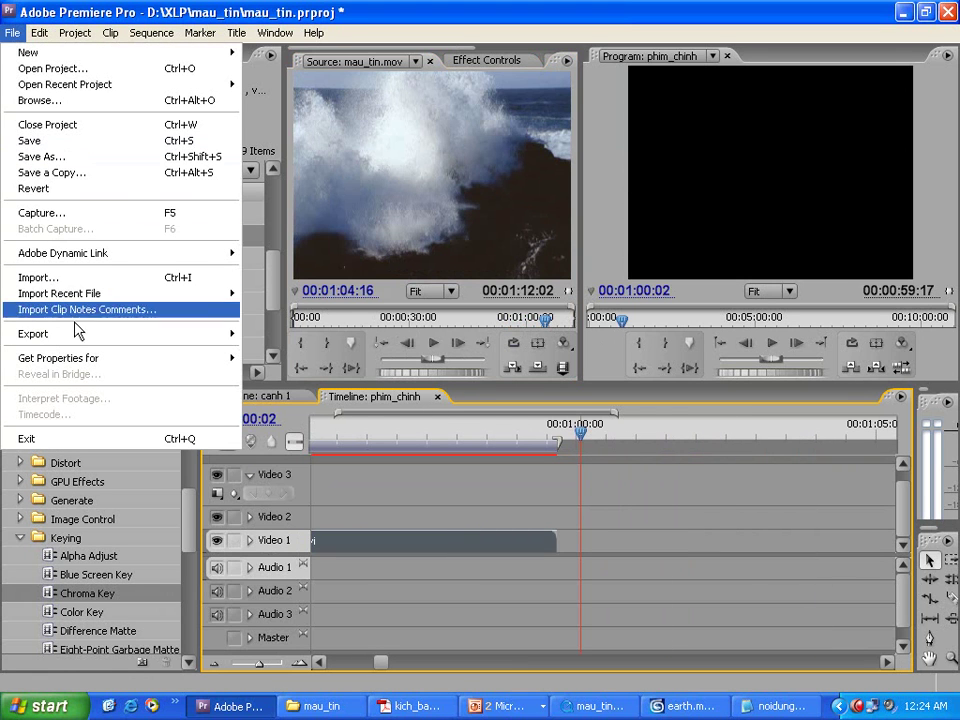
mouse_move(62, 52)
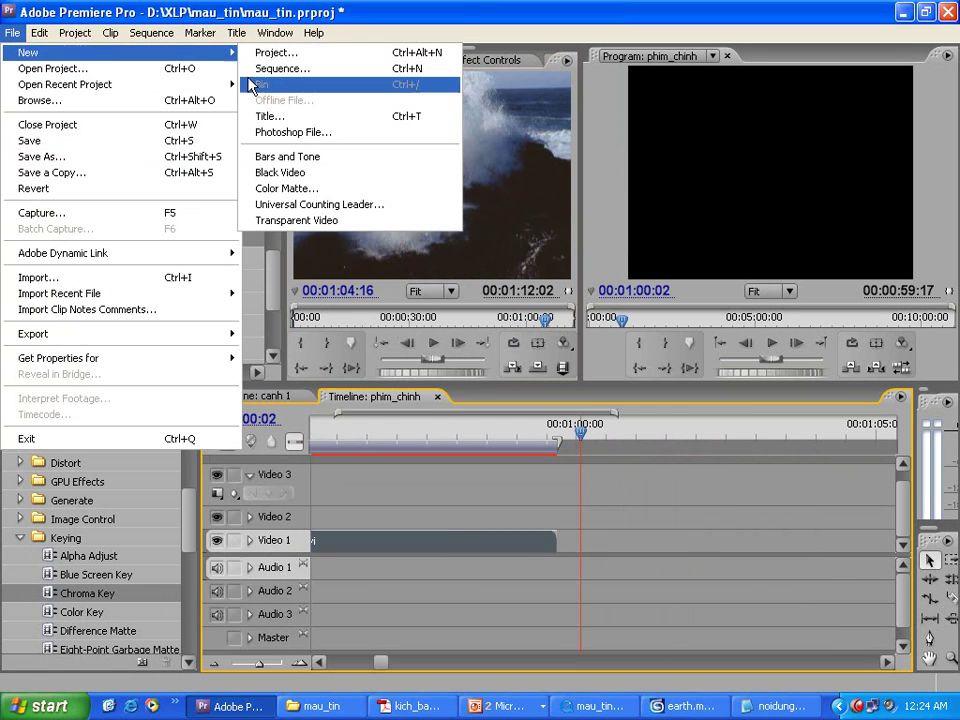
click(285, 117)
text(song)
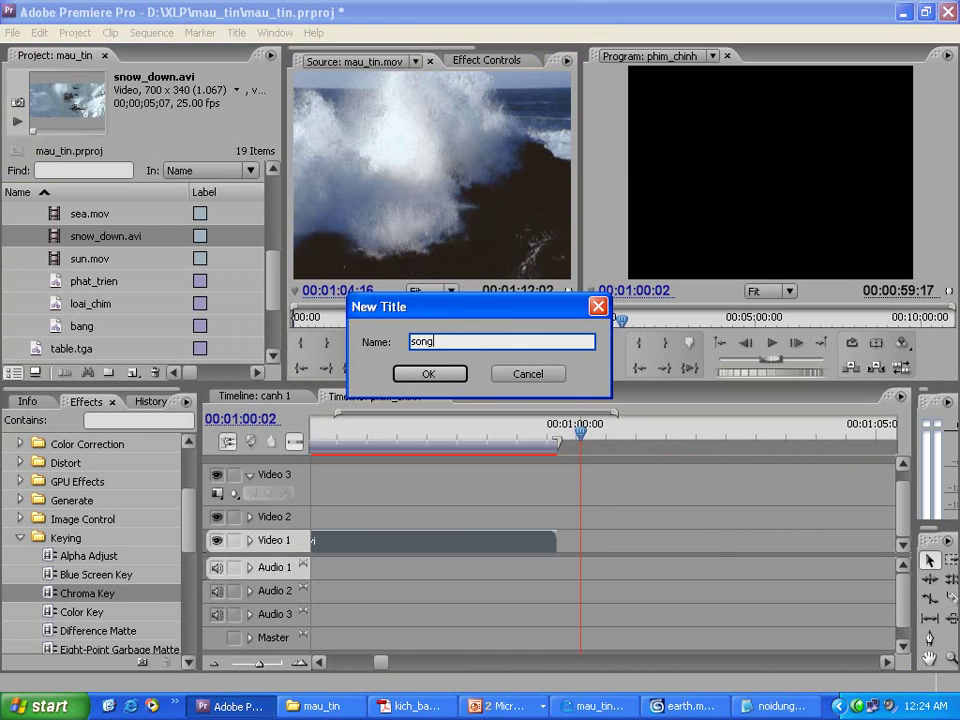
key(Return)
Step: Copy the line "Sóng thần xuất hiện" from noidung.txt in Notepad and return to the title editor
key(alt+Tab)
key(Tab)
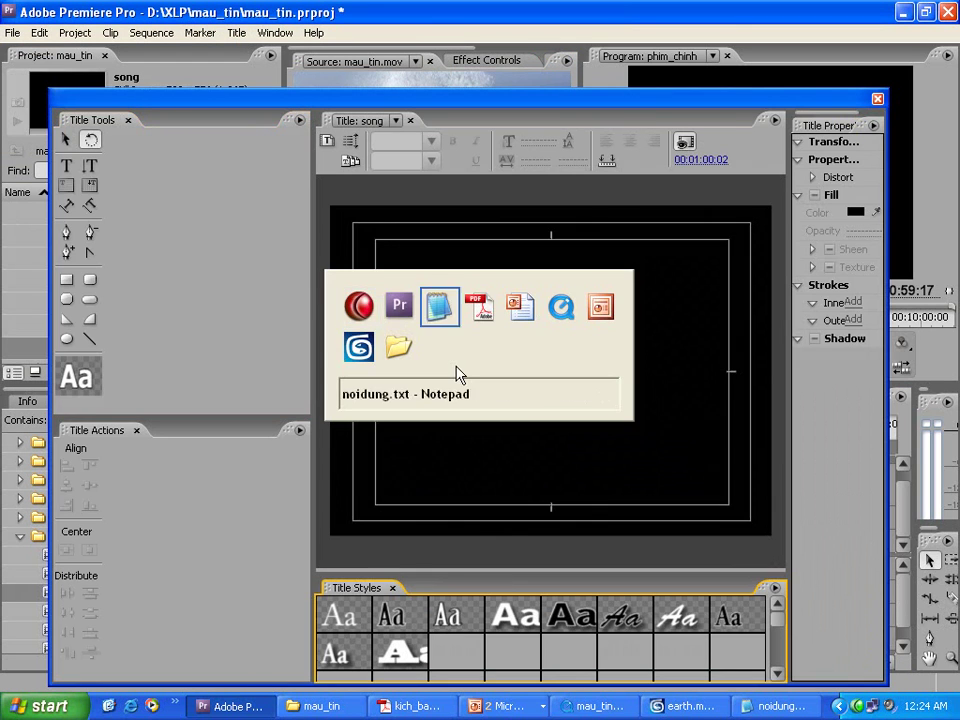
drag(34, 145, 145, 143)
key(ctrl+c)
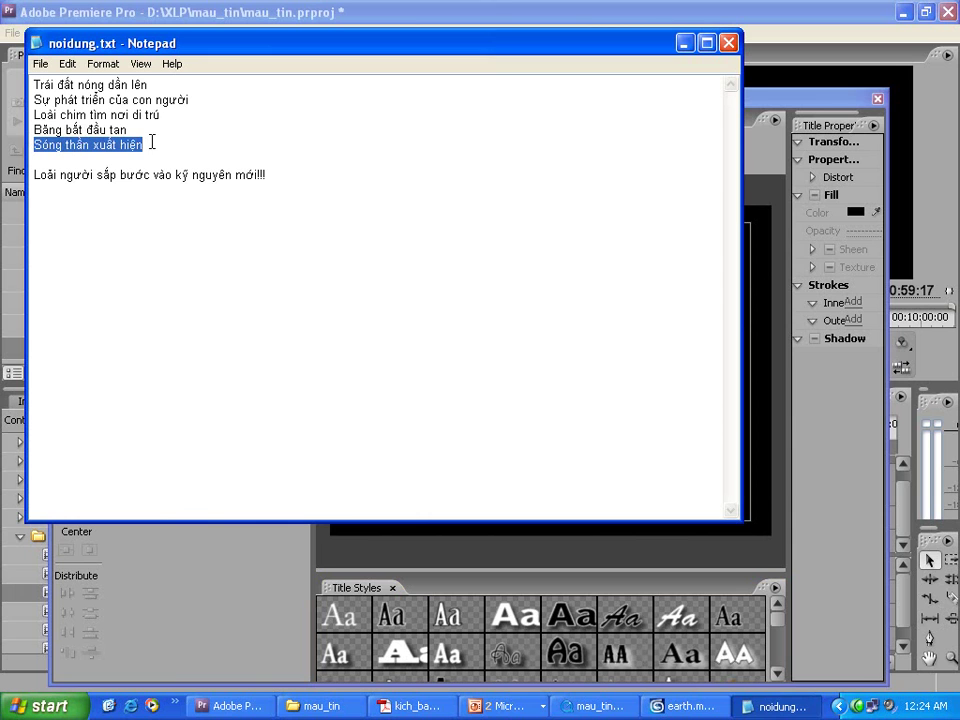
click(780, 473)
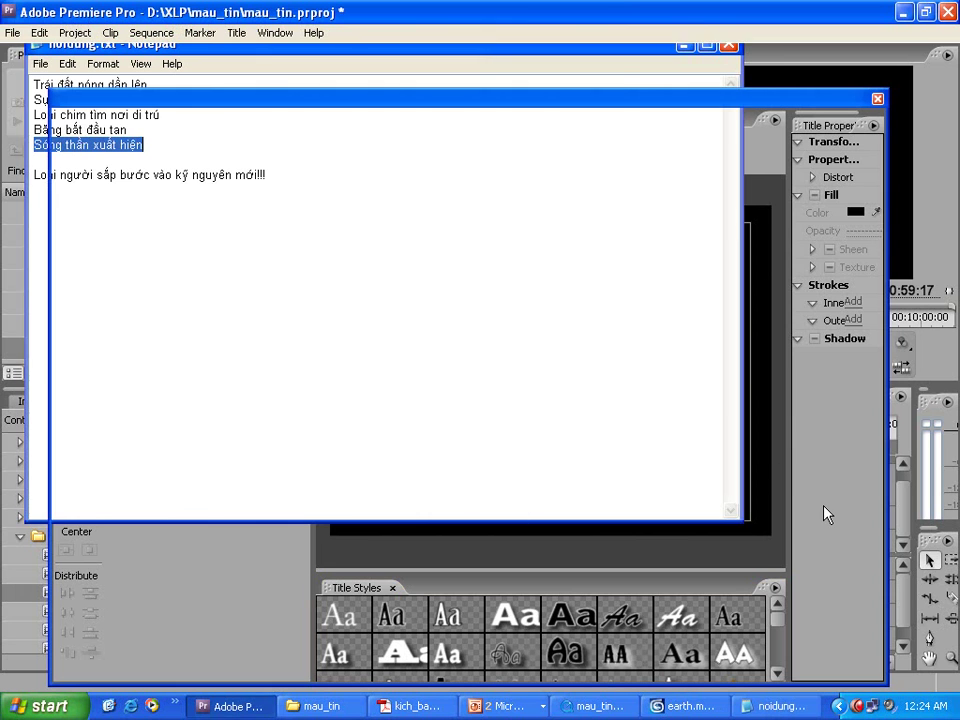
Step: Insert the copied line as the song title's text and center it vertically and horizontally in the frame
click(66, 165)
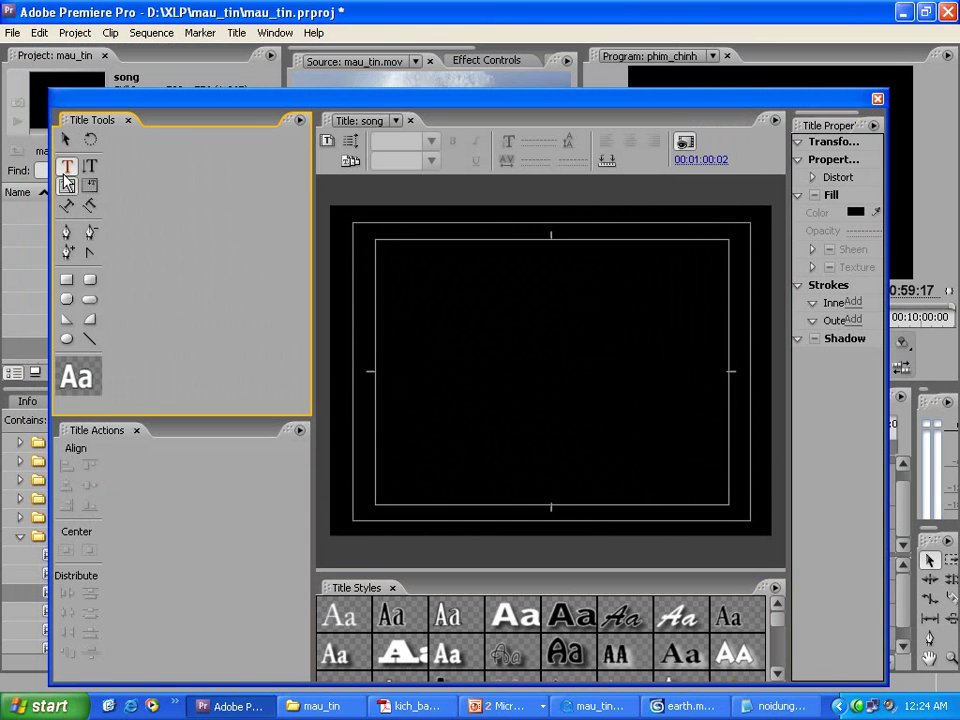
click(425, 345)
key(ctrl+v)
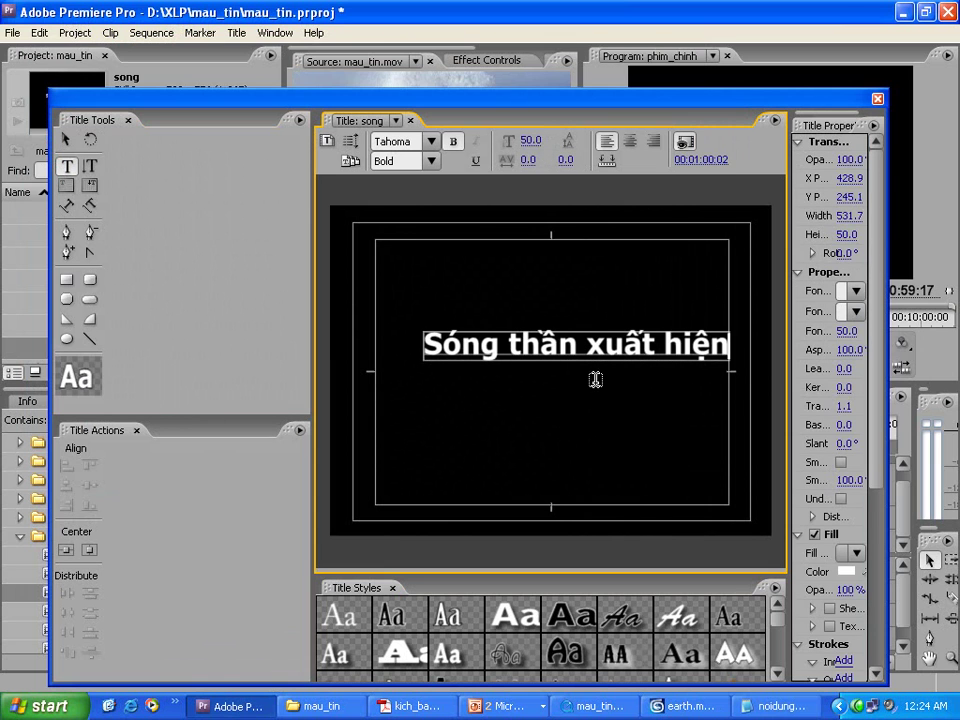
click(89, 550)
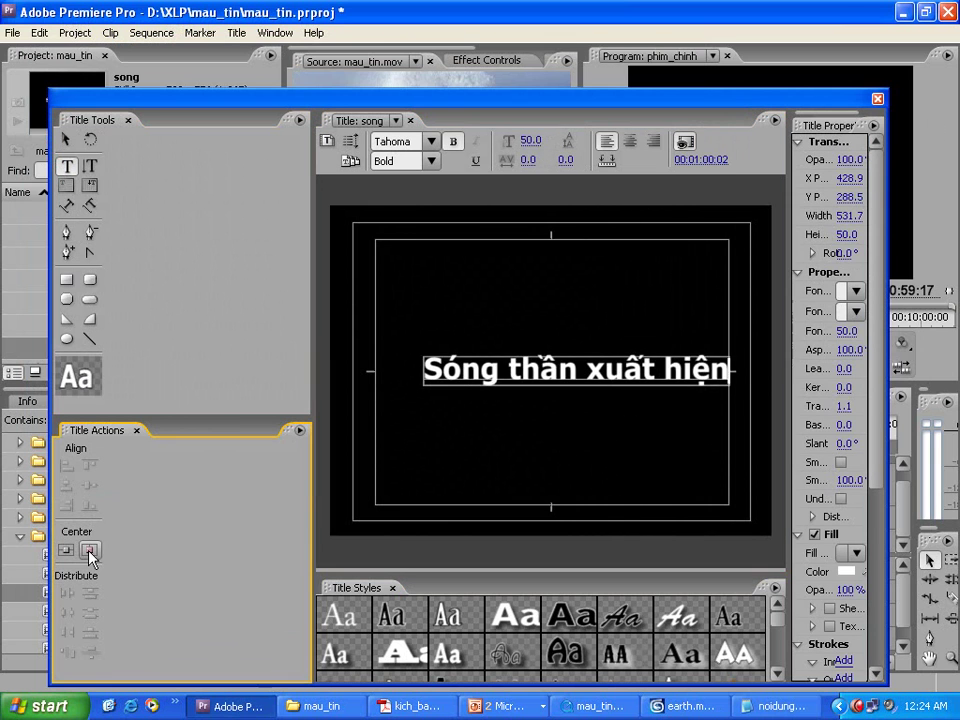
click(66, 550)
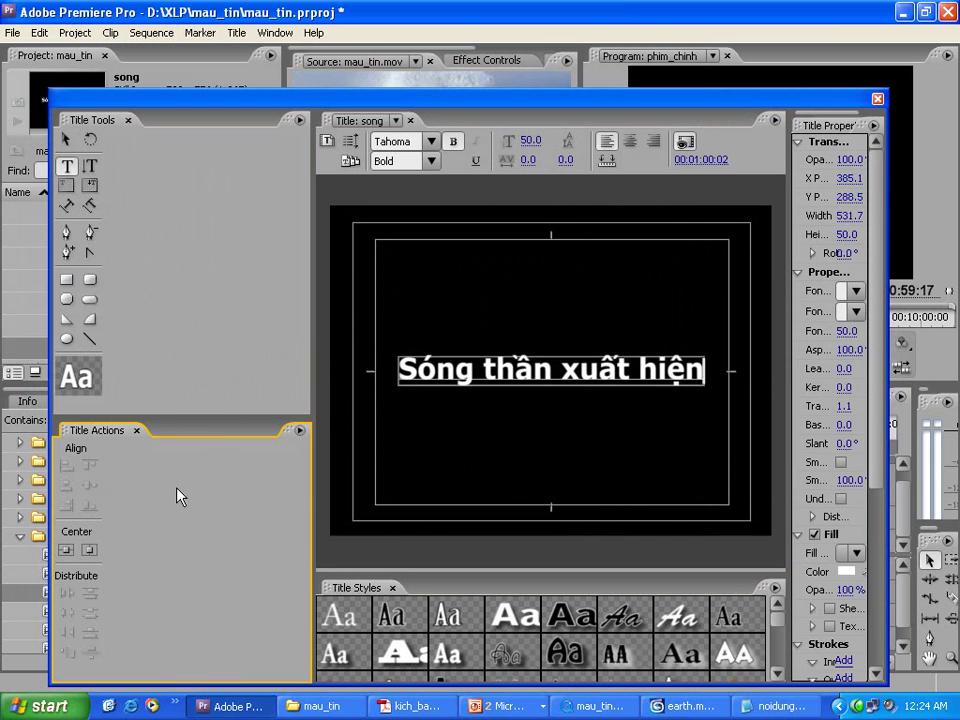
Step: Close the title editor, place the song title on Video 2 at 00:01:00:02 and trim its end to 00:01:05:00
click(878, 100)
drag(66, 350, 588, 520)
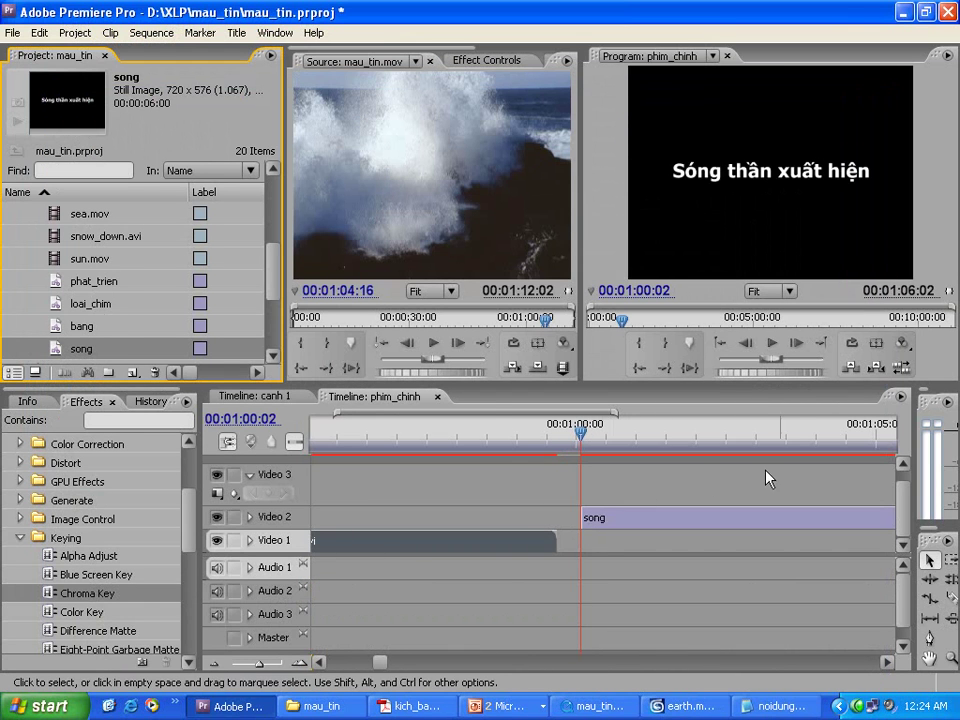
scroll(503, 420, down, 3)
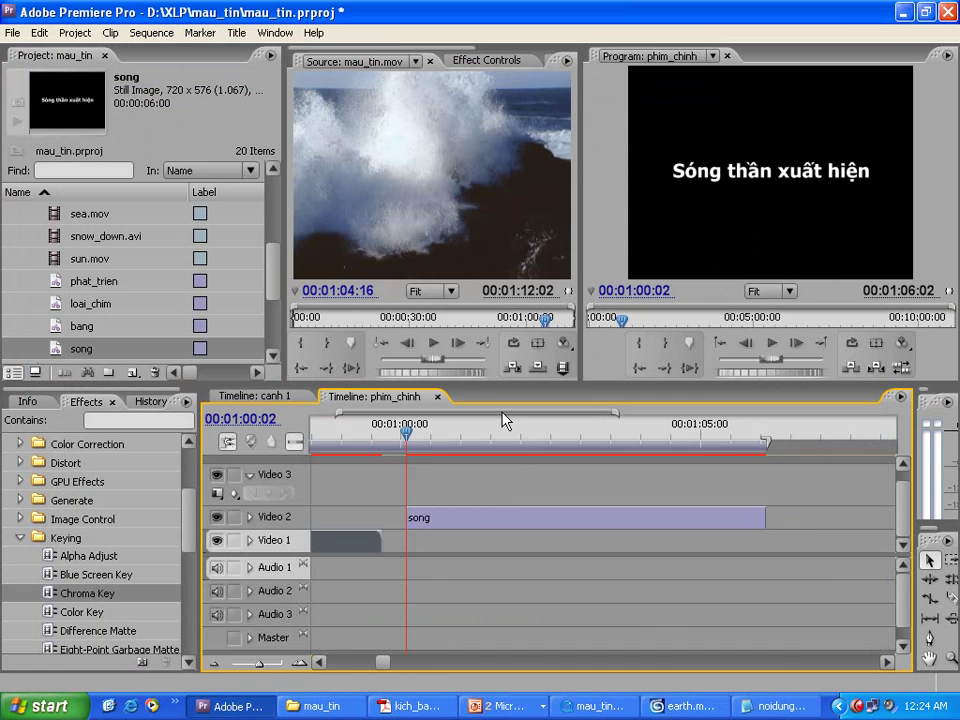
click(731, 443)
drag(789, 520, 731, 520)
Step: Add opacity keyframes to the song title at 00:01:04:05, its end, its start and 00:01:00:22
click(682, 437)
click(250, 517)
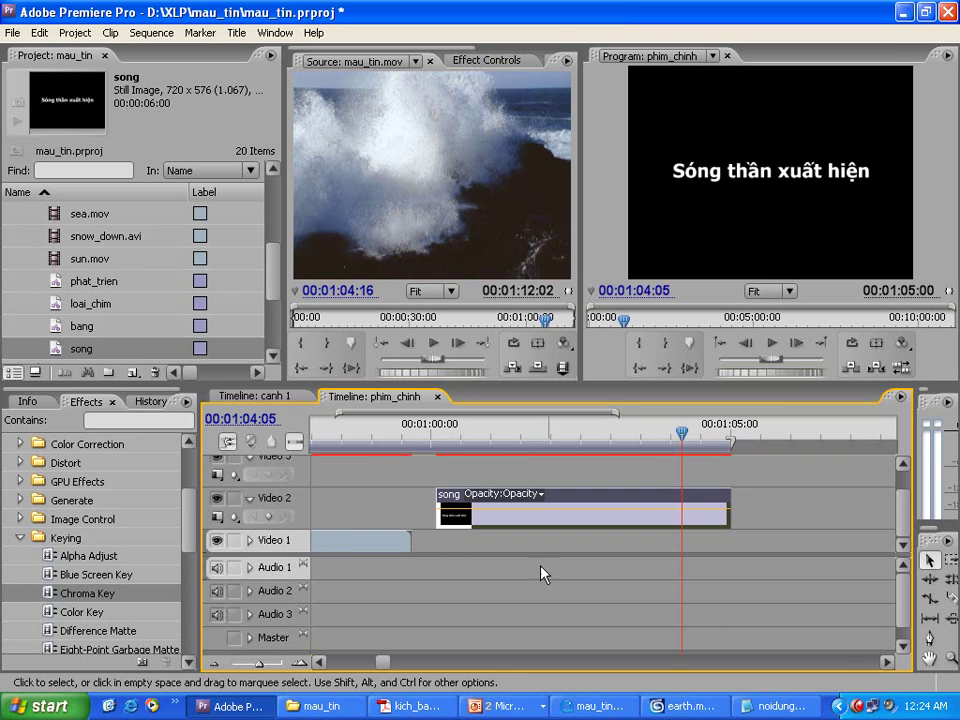
ctrl+click(680, 509)
key(End)
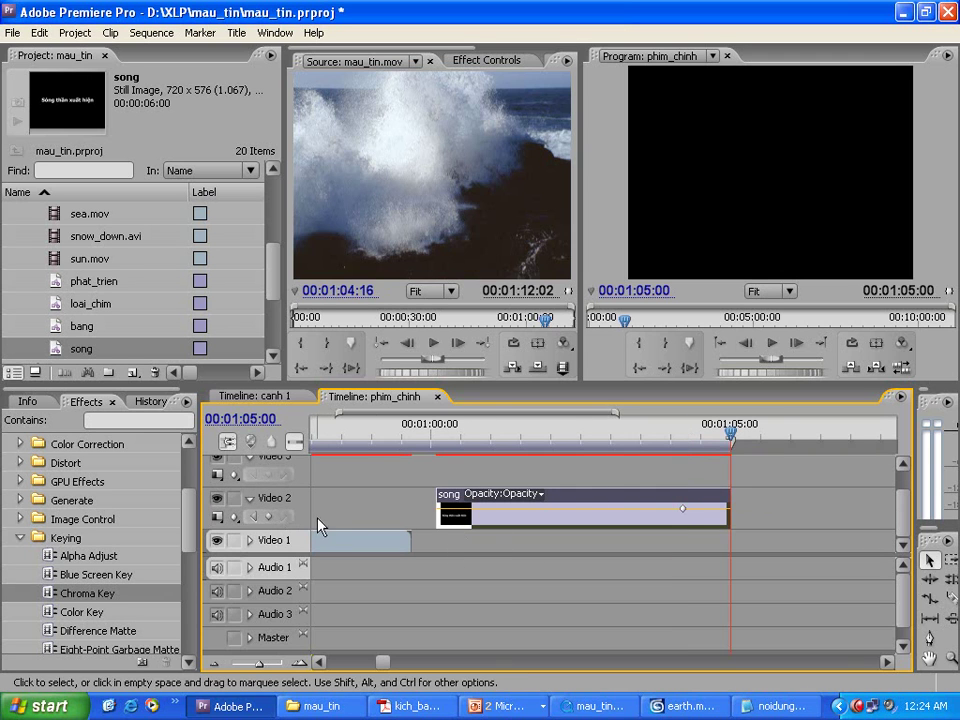
key(Up)
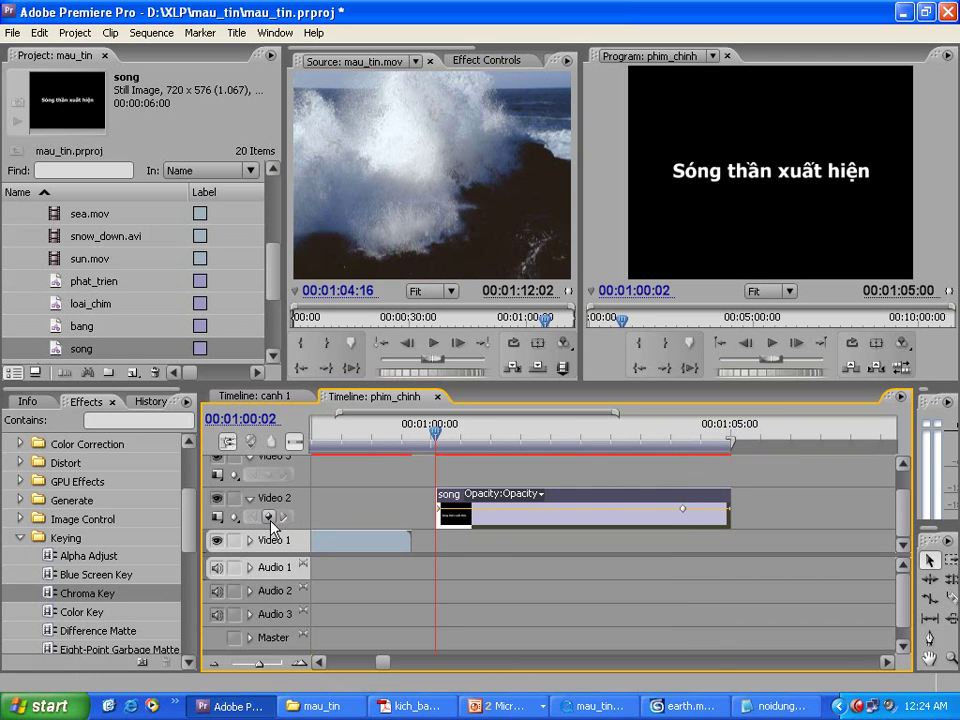
click(485, 437)
click(268, 517)
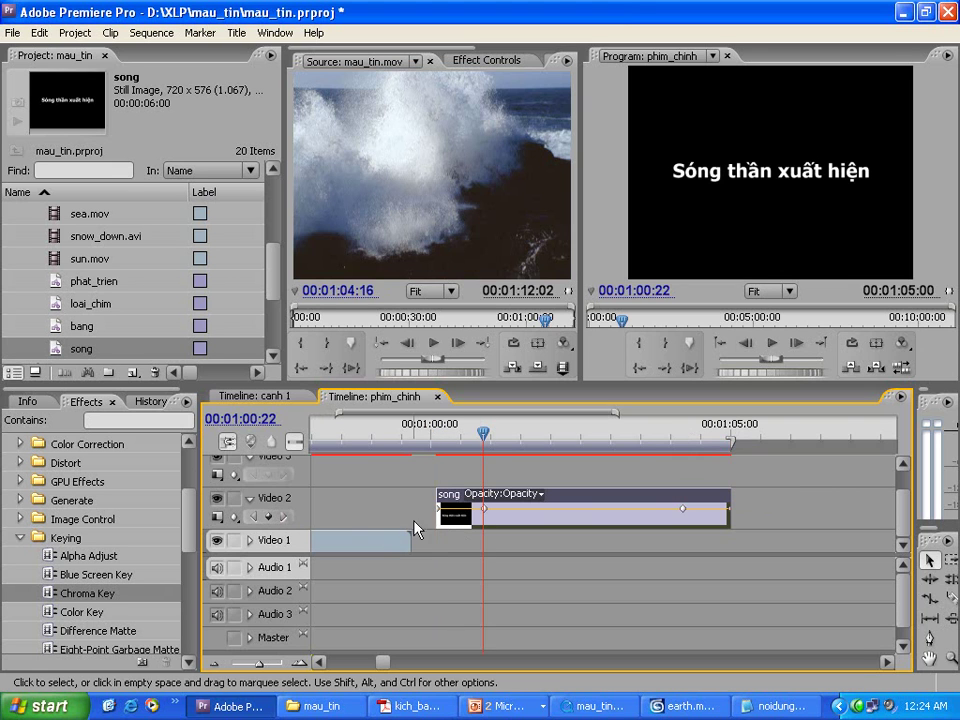
Step: Lower the song title's first and last opacity keyframes to fade it in and out, and preview the fades
drag(440, 509, 441, 552)
drag(729, 511, 733, 549)
click(441, 440)
drag(441, 445, 689, 466)
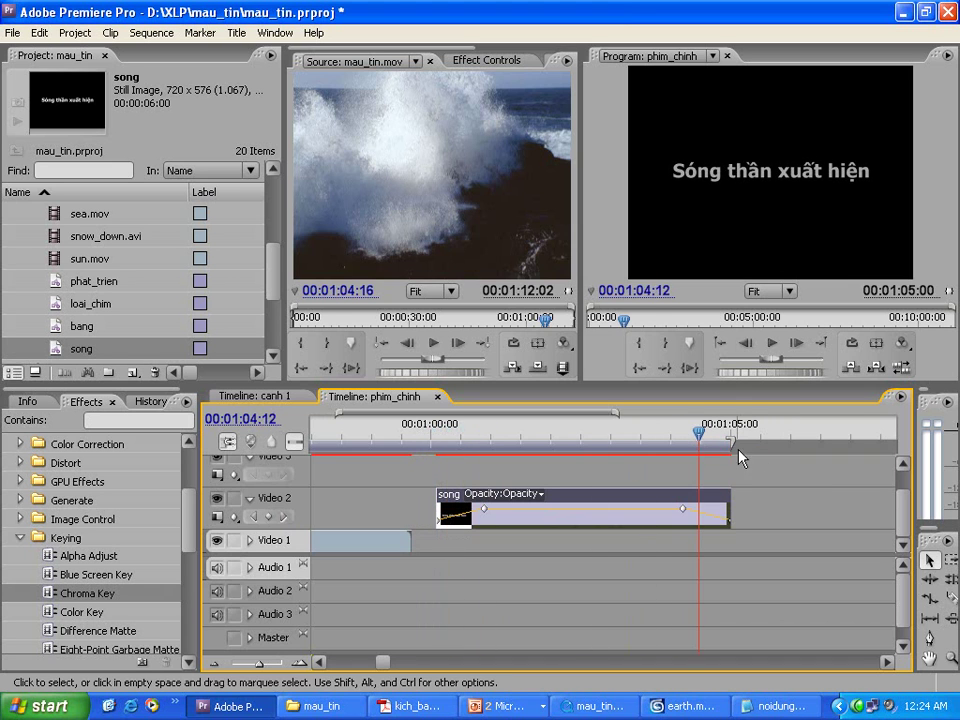
Step: Preview sea.mov in the Source monitor and place it on Video 2 directly after the song title at 00:01:05:00
click(741, 457)
mouse_move(274, 272)
mouse_down()
mouse_move(272, 291)
mouse_move(272, 265)
mouse_up()
click(90, 213)
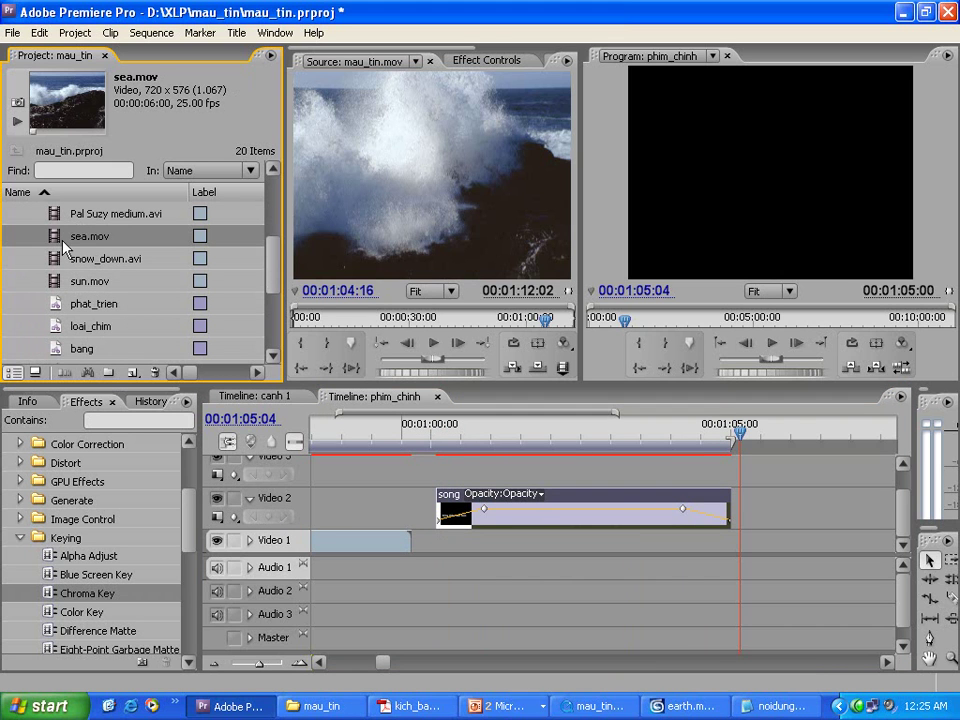
drag(446, 275, 446, 213)
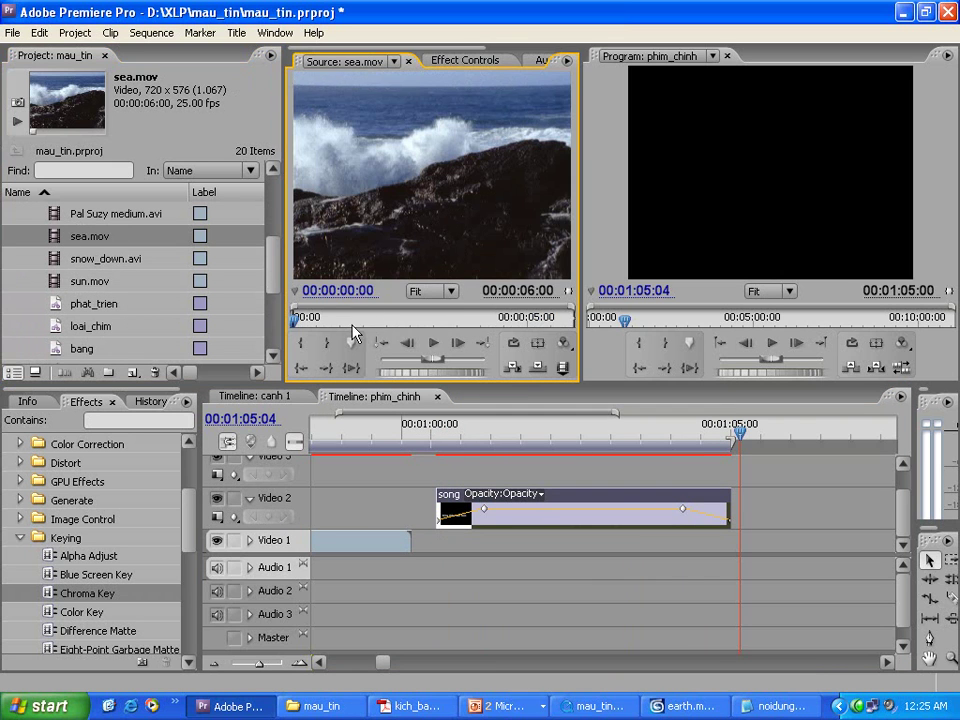
drag(296, 322, 750, 505)
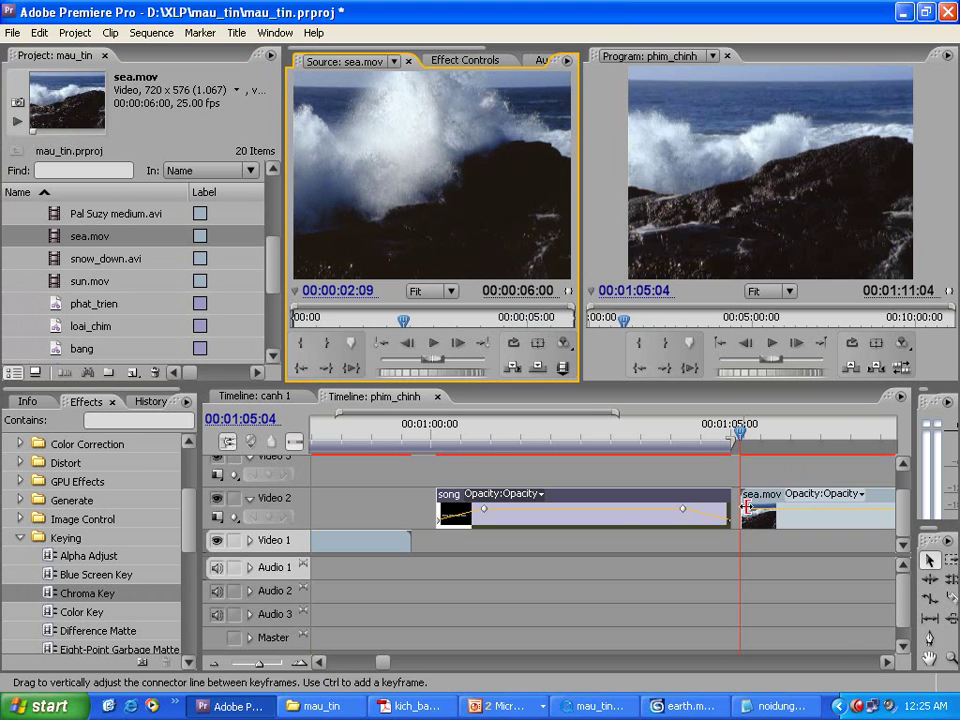
scroll(566, 420, down, 5)
drag(750, 445, 407, 445)
drag(464, 505, 450, 505)
Step: Fade out sea.mov with opacity keyframes at 00:01:10:08 and at its end, 00:01:11:00, lowering the last one
drag(411, 437, 727, 452)
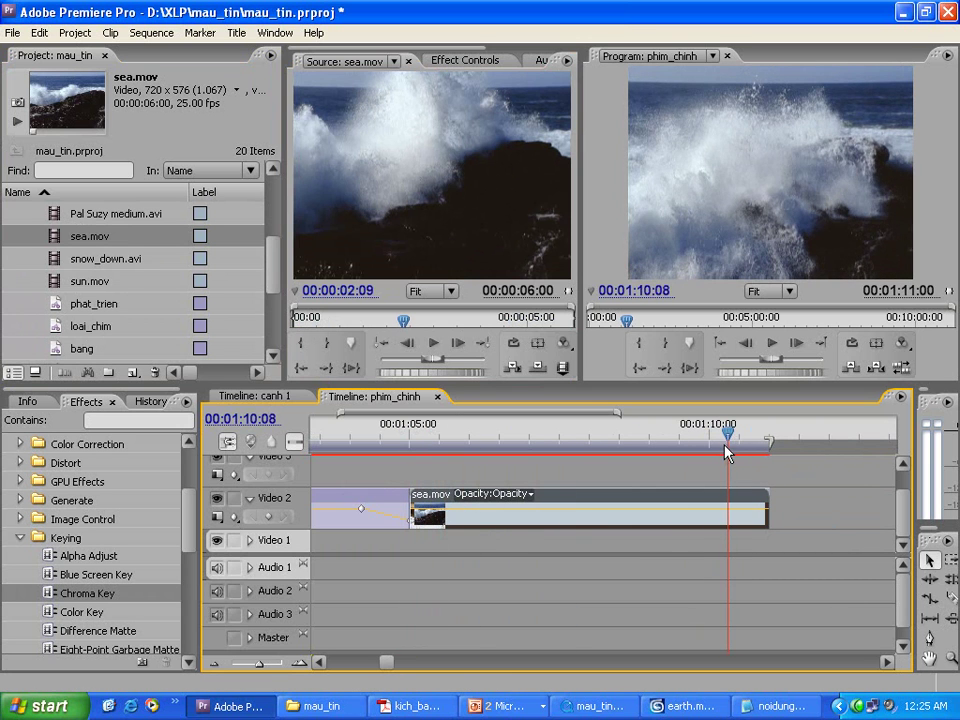
click(267, 516)
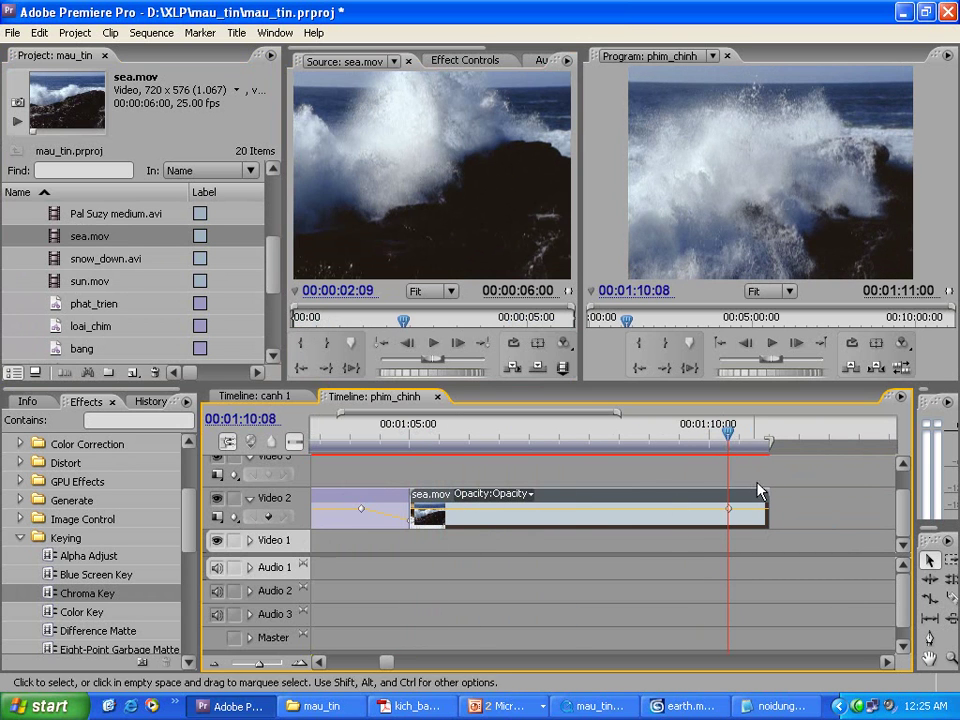
key(End)
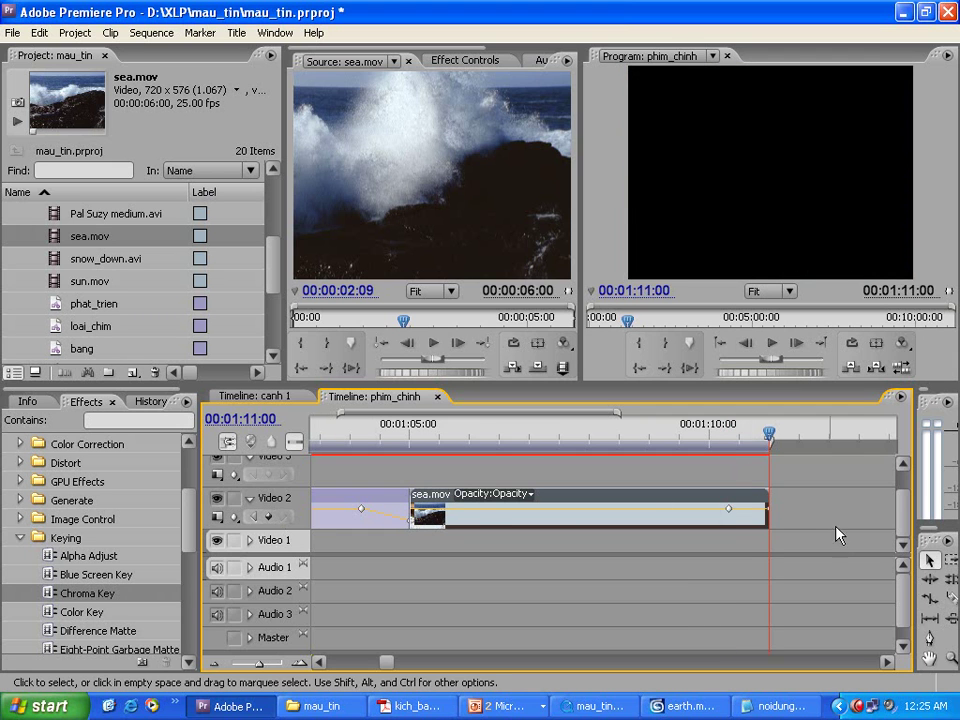
drag(712, 440, 437, 455)
Step: Review the assembled clips in the main sequence and position the playhead at 00:01:11:13, just after sea.mov
key(minus)
key(minus)
click(372, 445)
mouse_move(370, 445)
mouse_down()
mouse_move(321, 441)
mouse_move(385, 452)
mouse_up()
drag(521, 461, 638, 458)
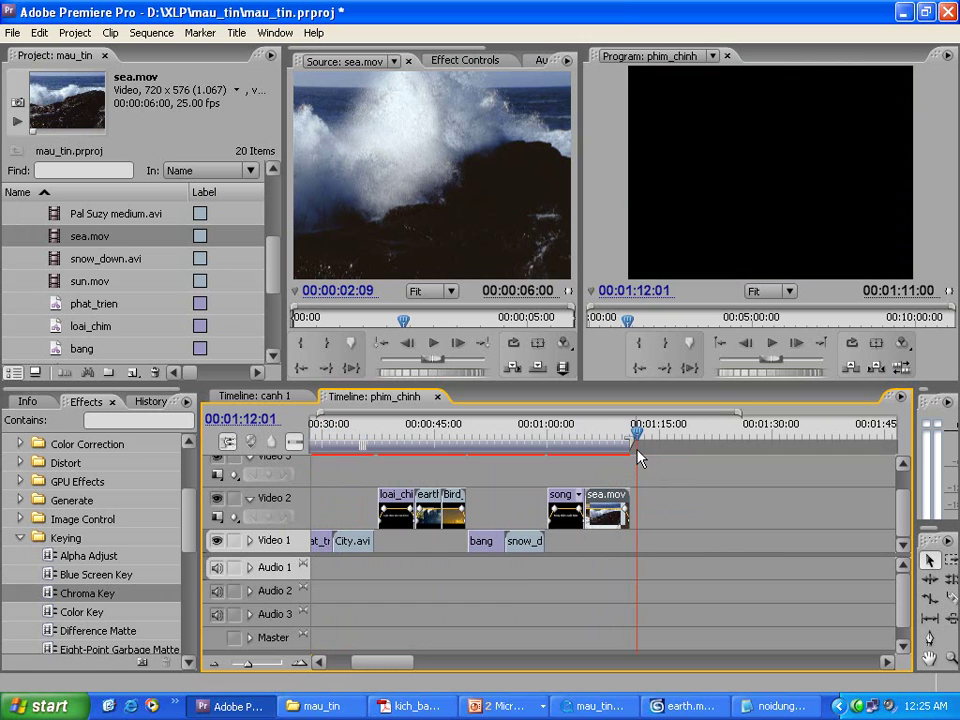
key(equal)
key(equal)
click(572, 434)
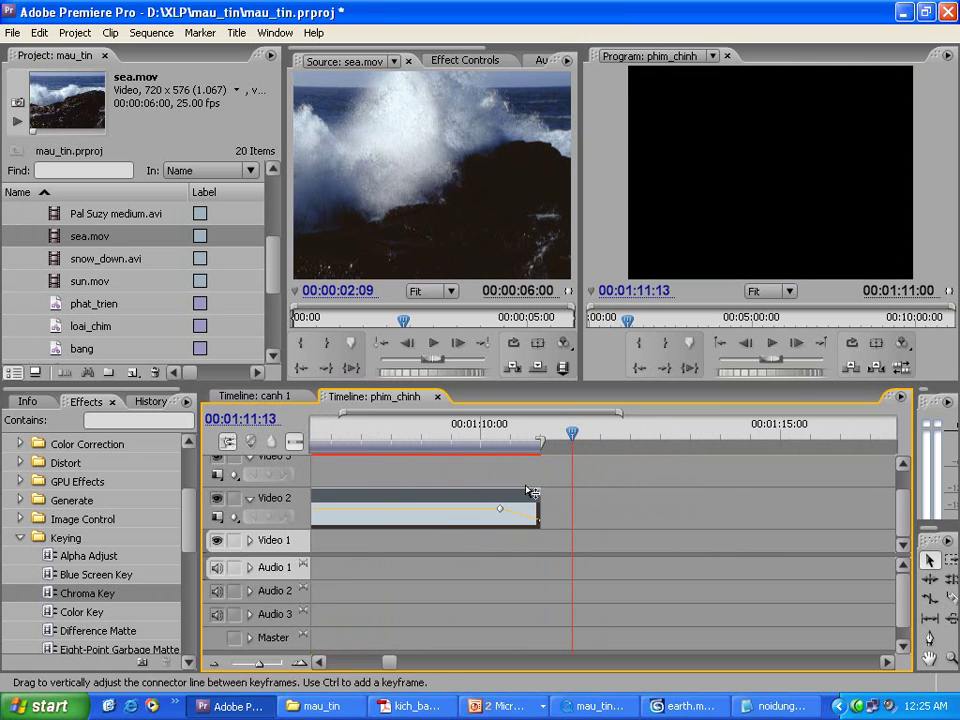
Step: Reopen mau_tin.mov in the Source monitor and scrub to the closing caption at 00:01:08:24
click(395, 61)
click(365, 88)
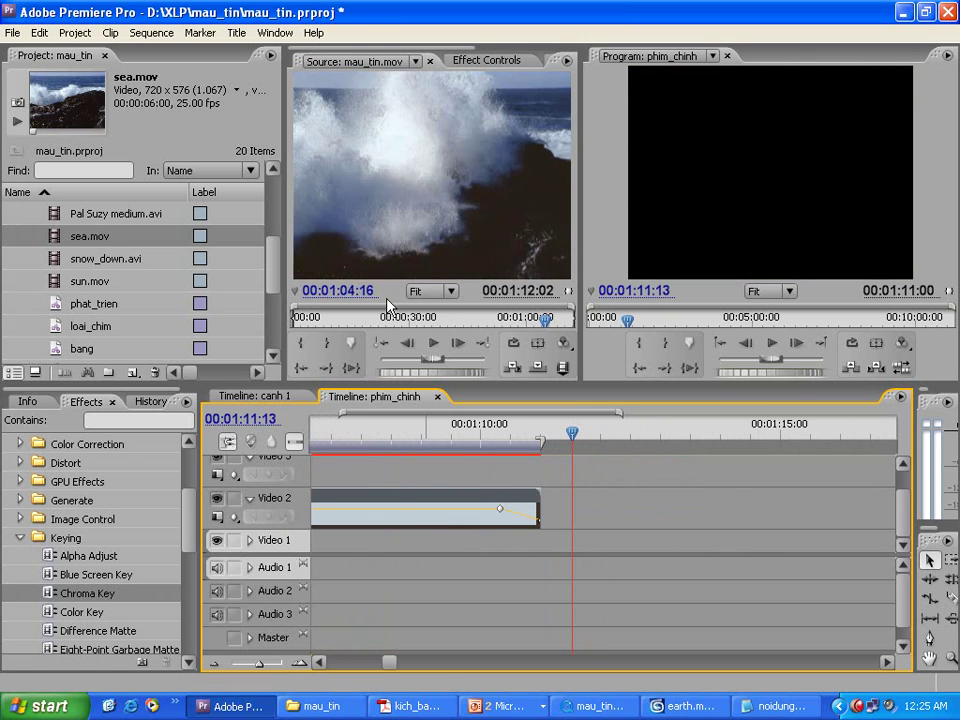
drag(537, 315, 562, 321)
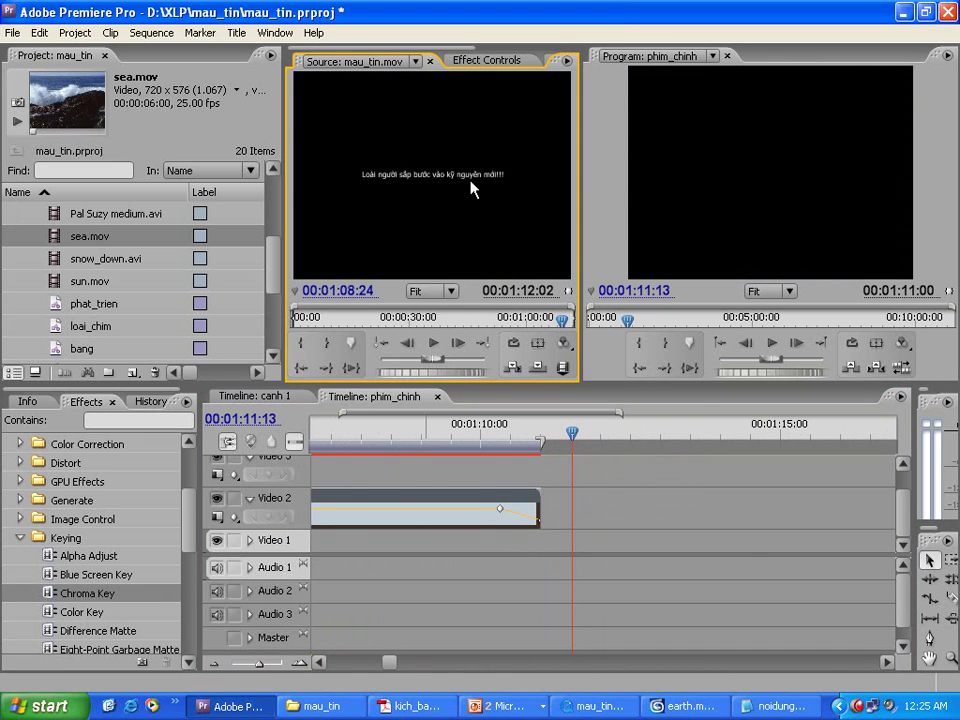
Step: Copy the line "Loải người sắp bước vào kỹ nguyên mới!!!" from noidung.txt in Notepad and return to Premiere Pro
click(775, 706)
drag(34, 175, 319, 193)
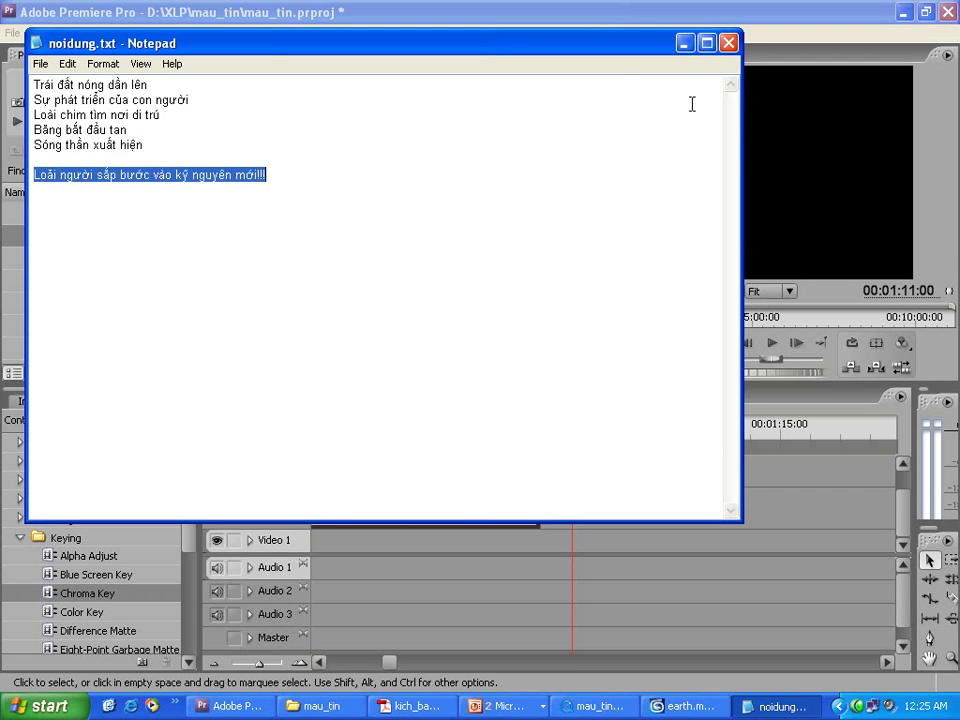
click(684, 43)
Step: Create a new title named "loai_nguoi"
click(12, 32)
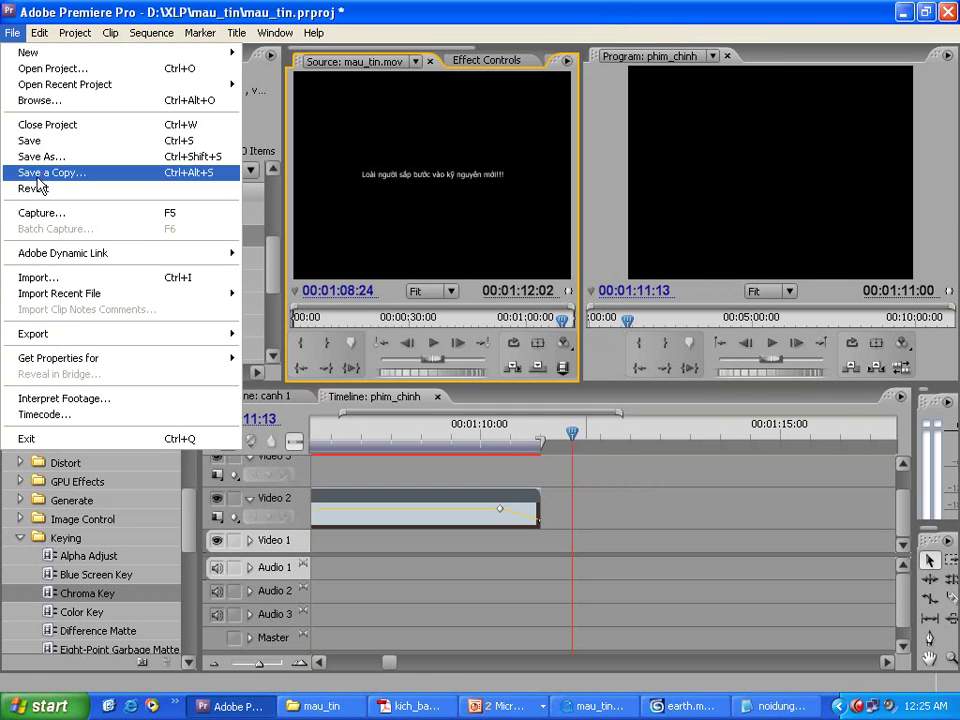
mouse_move(66, 52)
click(272, 103)
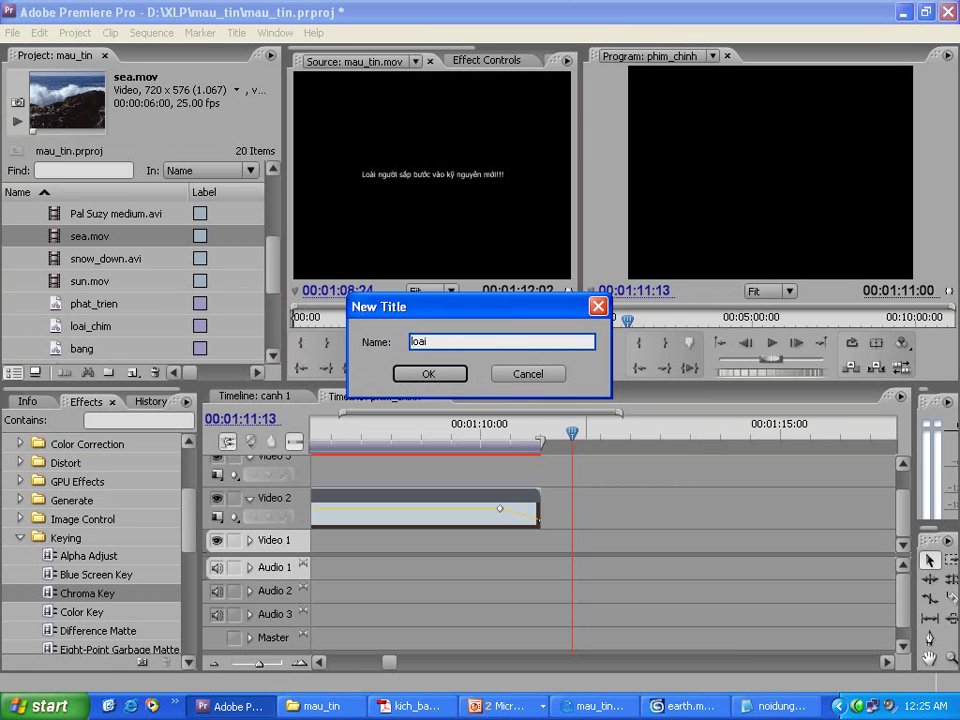
key(Return)
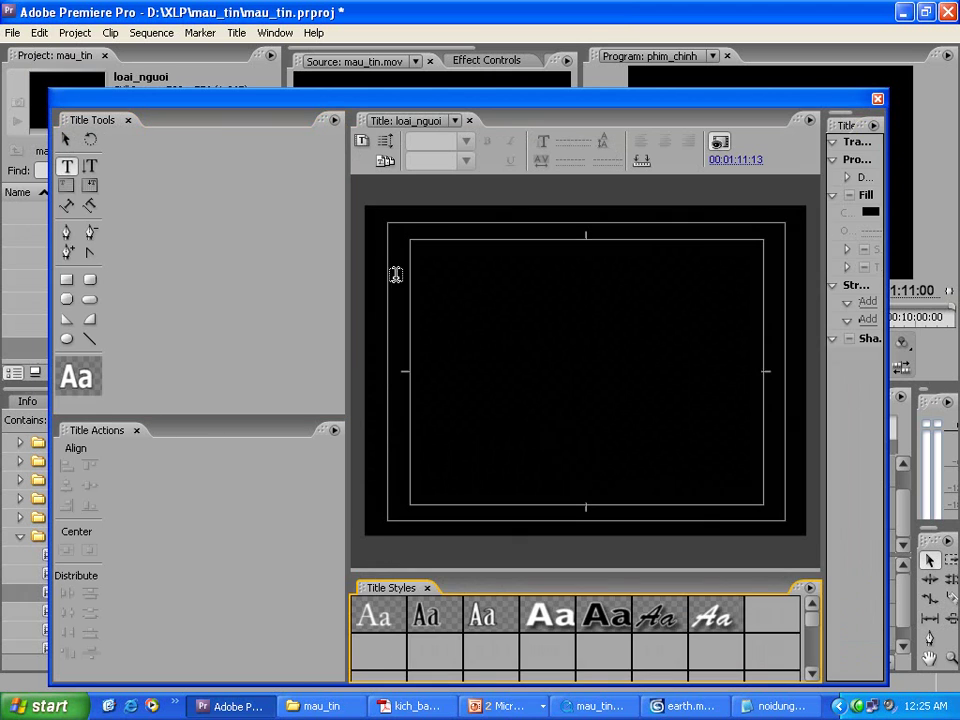
Step: Insert the copied closing line as the loai_nguoi title's text, center it in the frame and enlarge the title properties area
click(446, 337)
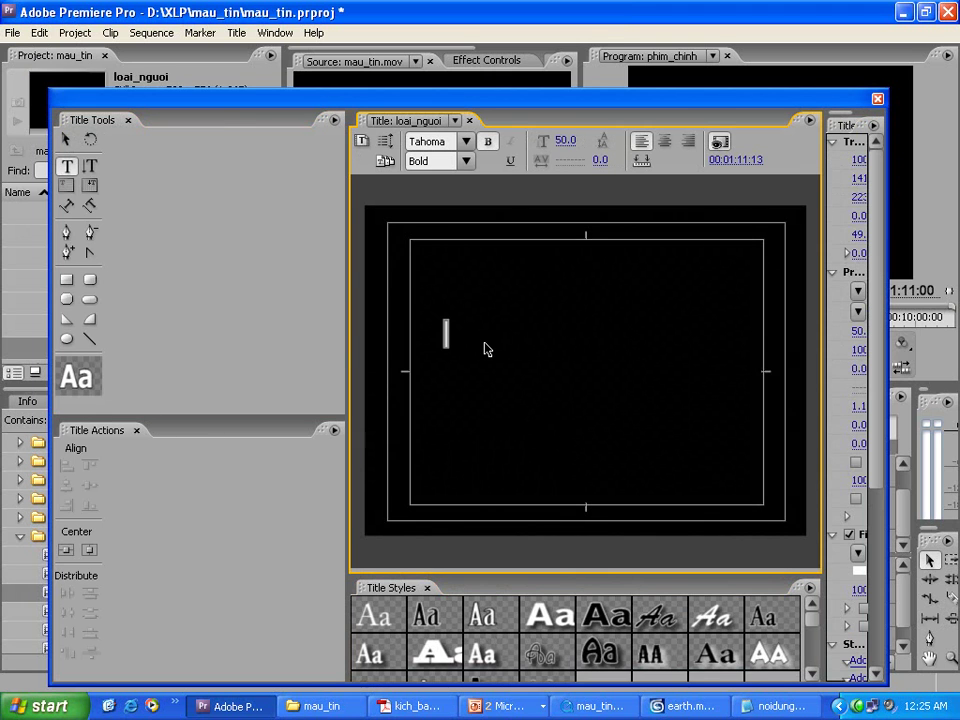
text(Loải người sắp bước vào)
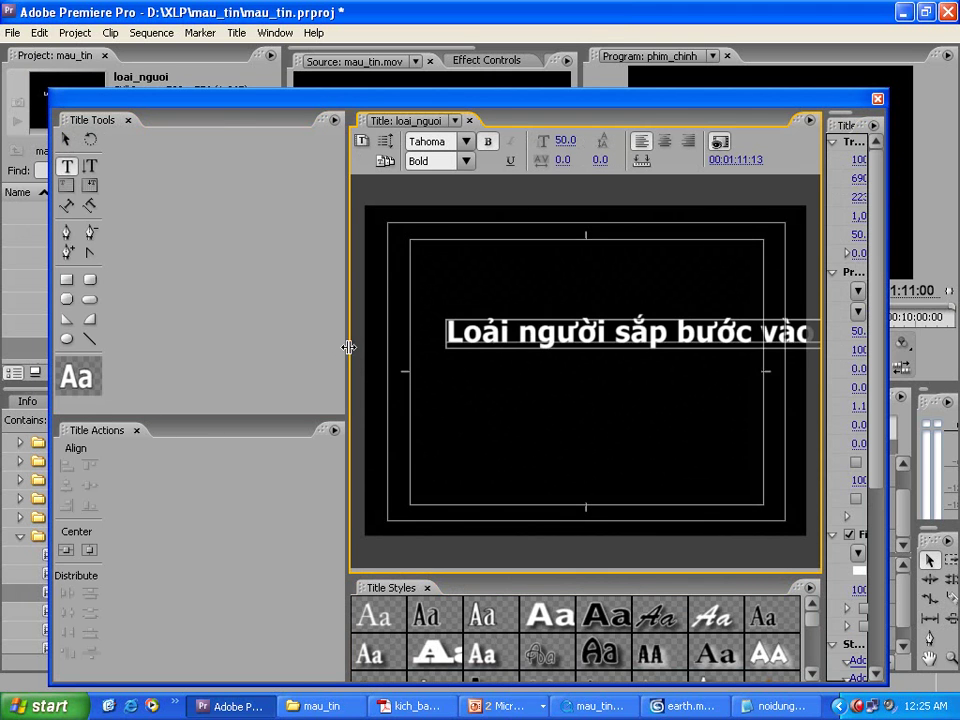
drag(348, 347, 178, 332)
click(66, 140)
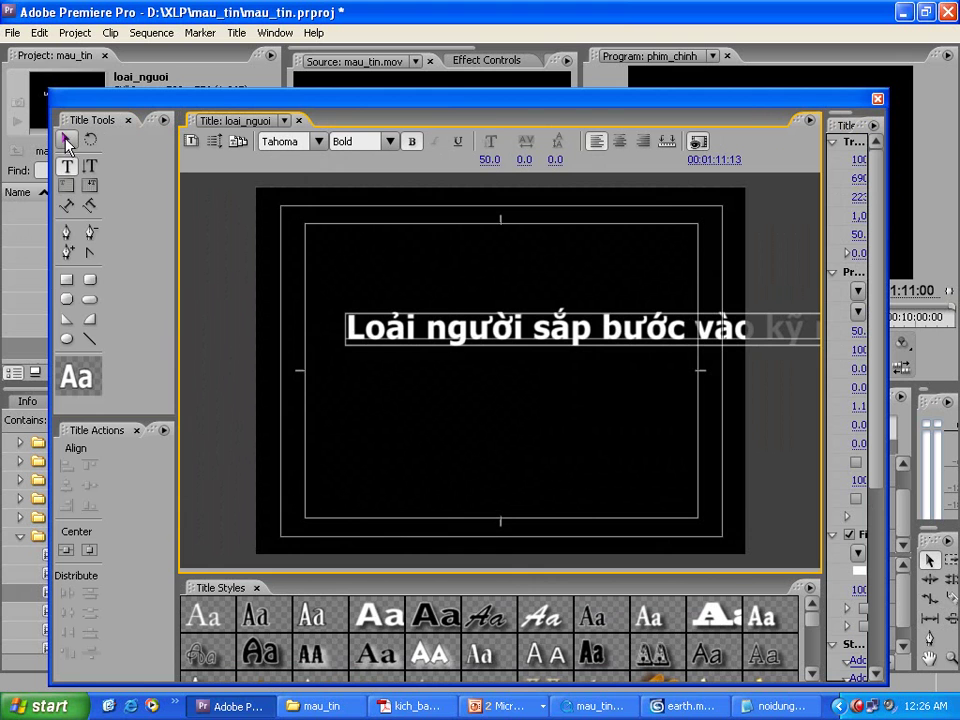
click(86, 550)
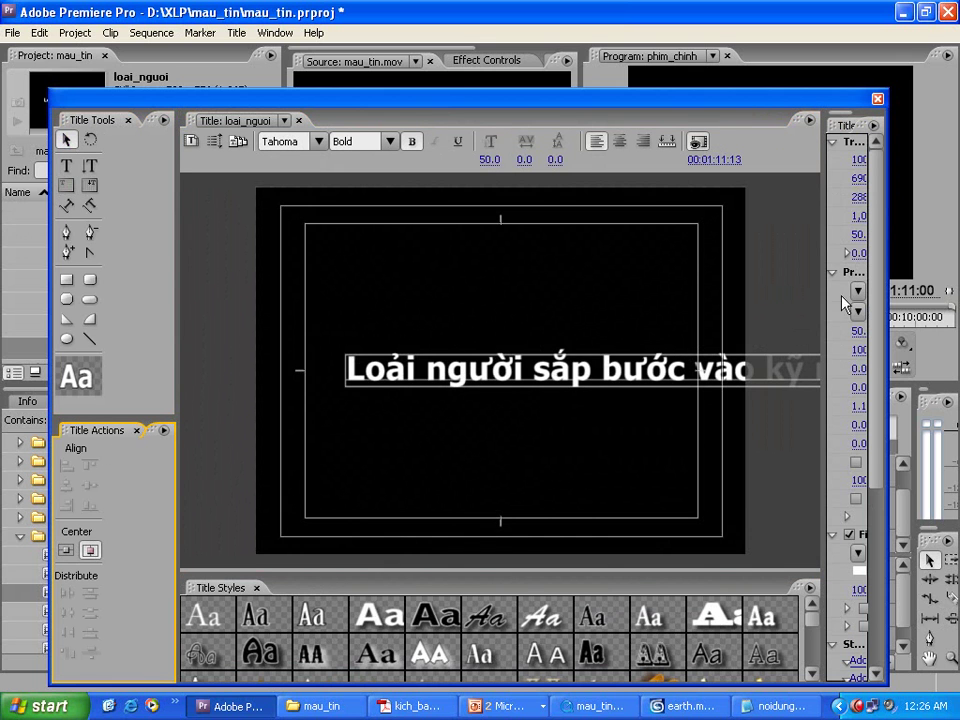
drag(831, 302, 702, 307)
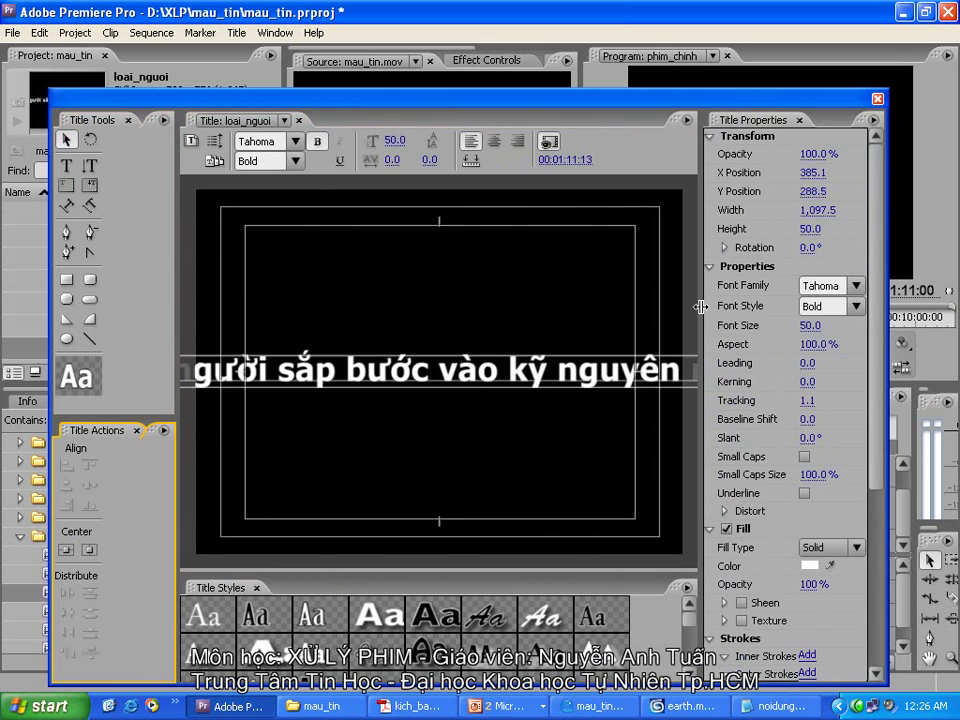
Step: Set the closing text's font size to 20 and center it in the frame again
click(812, 325)
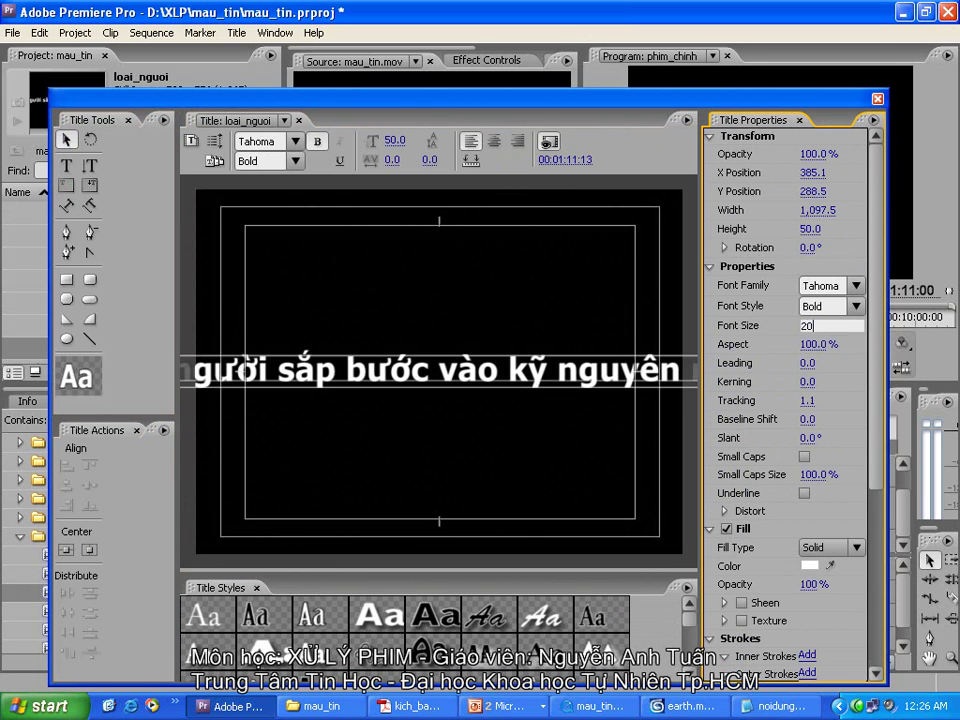
text(20)
key(Return)
click(90, 551)
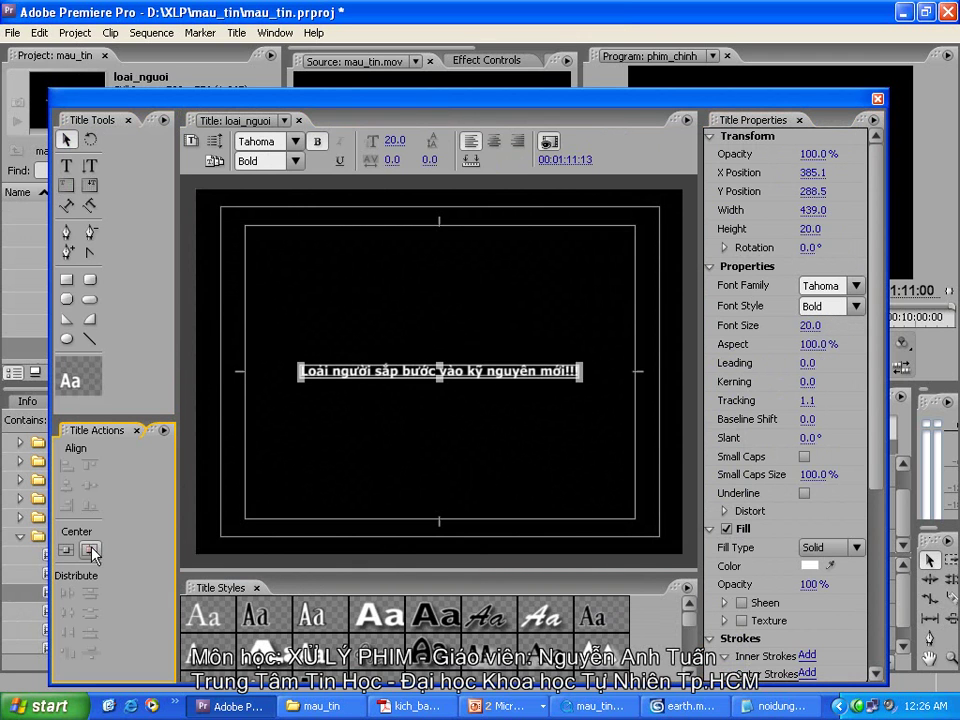
Step: Correct the first word of the closing title text to "Loài" and deselect the text
double_click(313, 373)
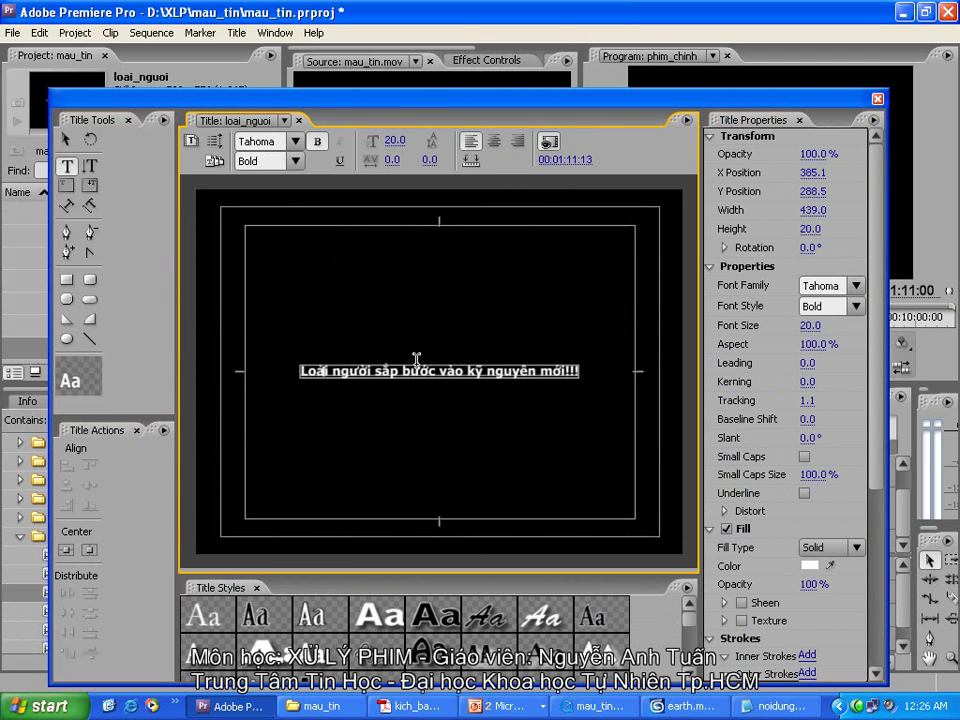
key(BackSpace)
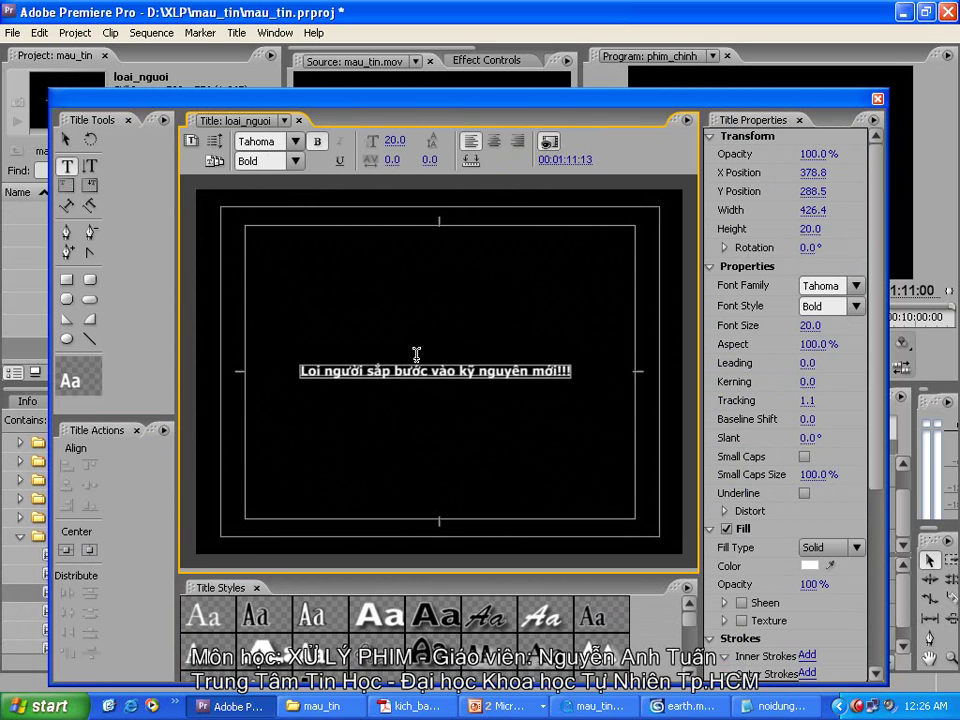
text(à)
key(BackSpace)
text(a)
key(BackSpace)
text(a)
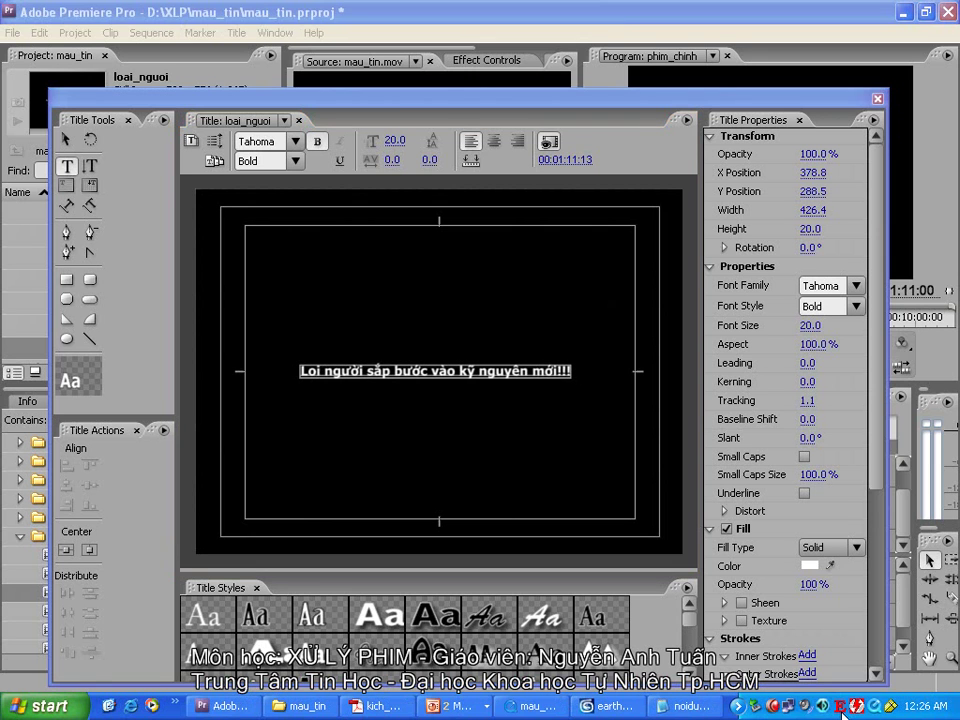
key(Escape)
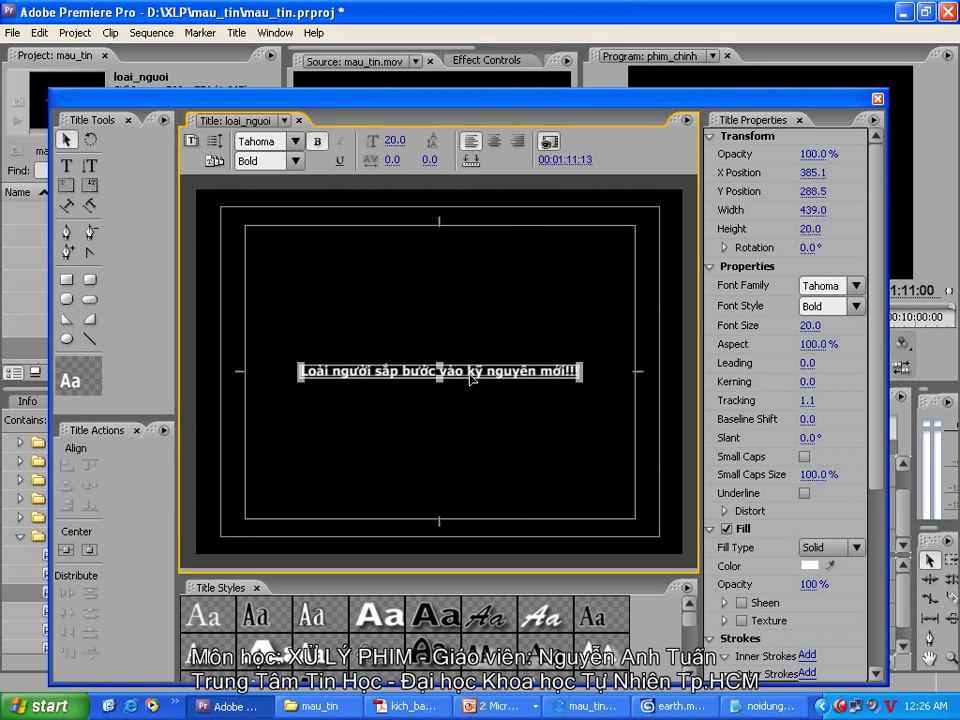
click(471, 420)
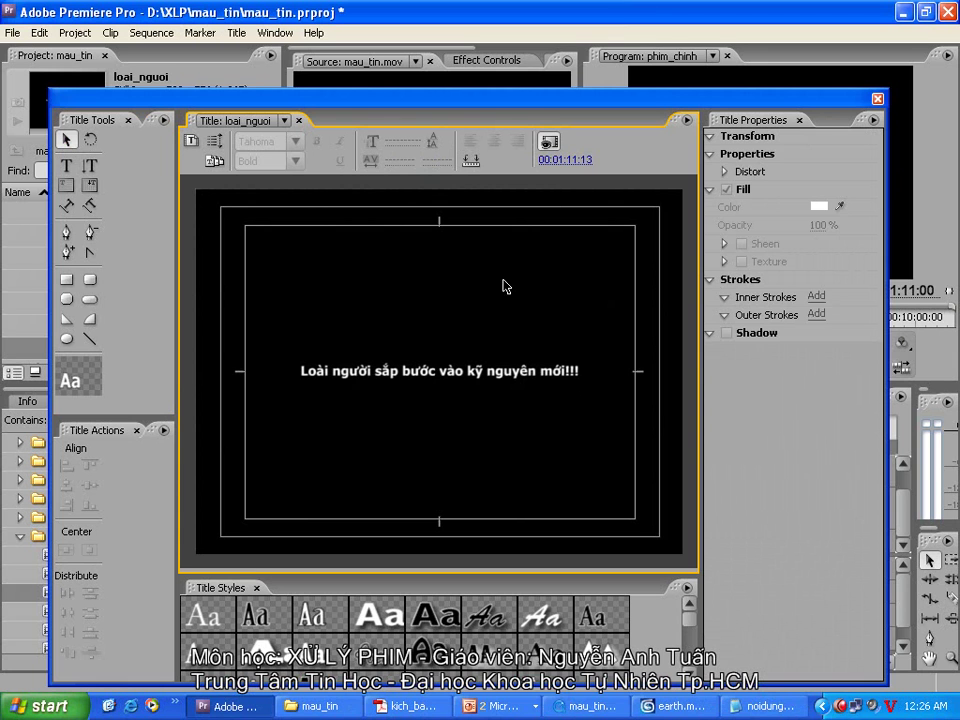
Step: Close the title editor and place the loai_nguoi title on Video 2 at 00:01:11:13
click(877, 98)
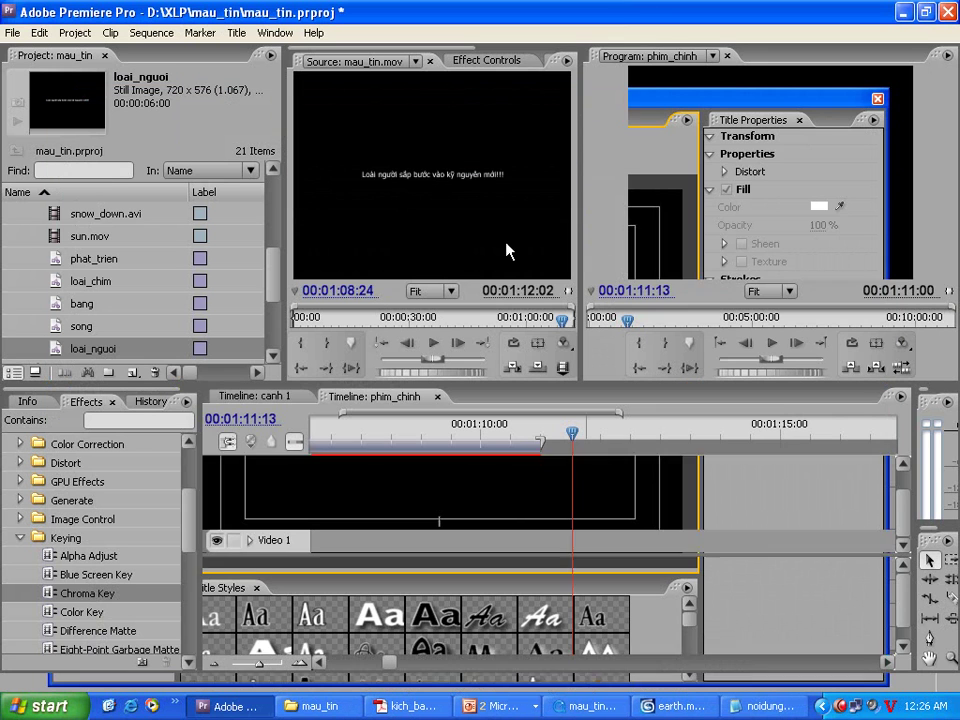
click(363, 398)
drag(72, 352, 580, 499)
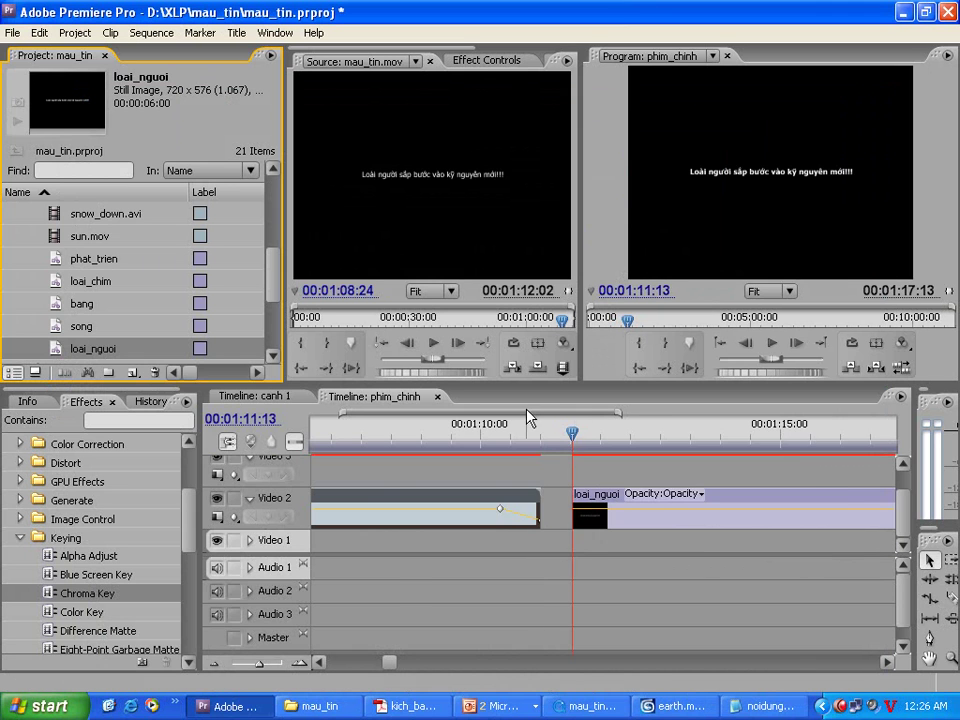
Step: Fade in the loai_nguoi title with opacity keyframes at 00:01:11:13 and 00:01:12:11, lowering the first to minimum opacity
scroll(527, 415, down, 3)
click(453, 445)
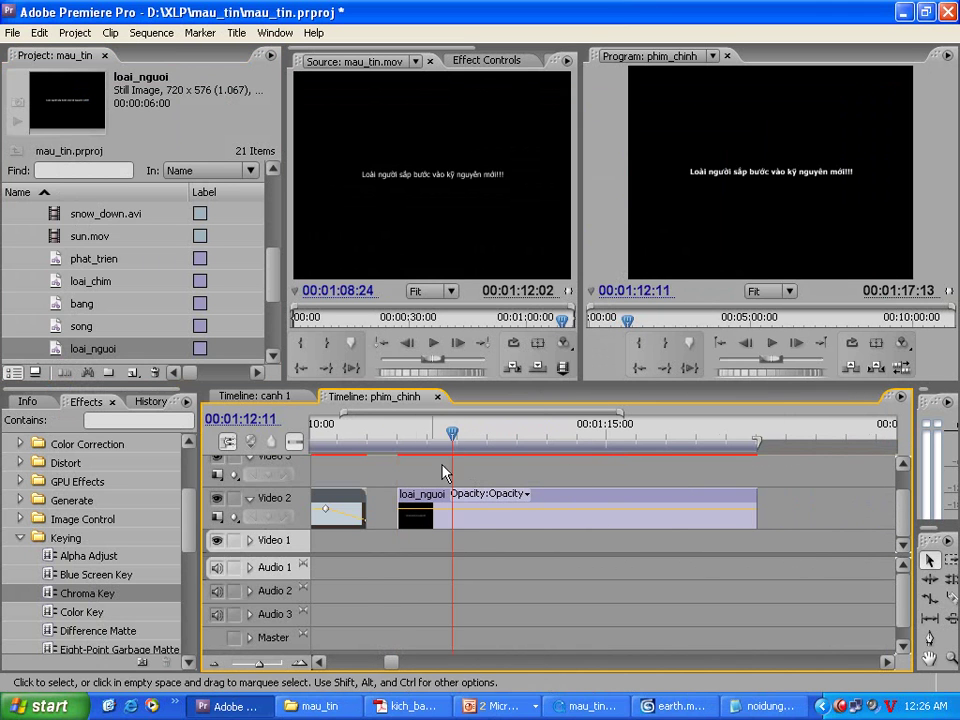
click(520, 495)
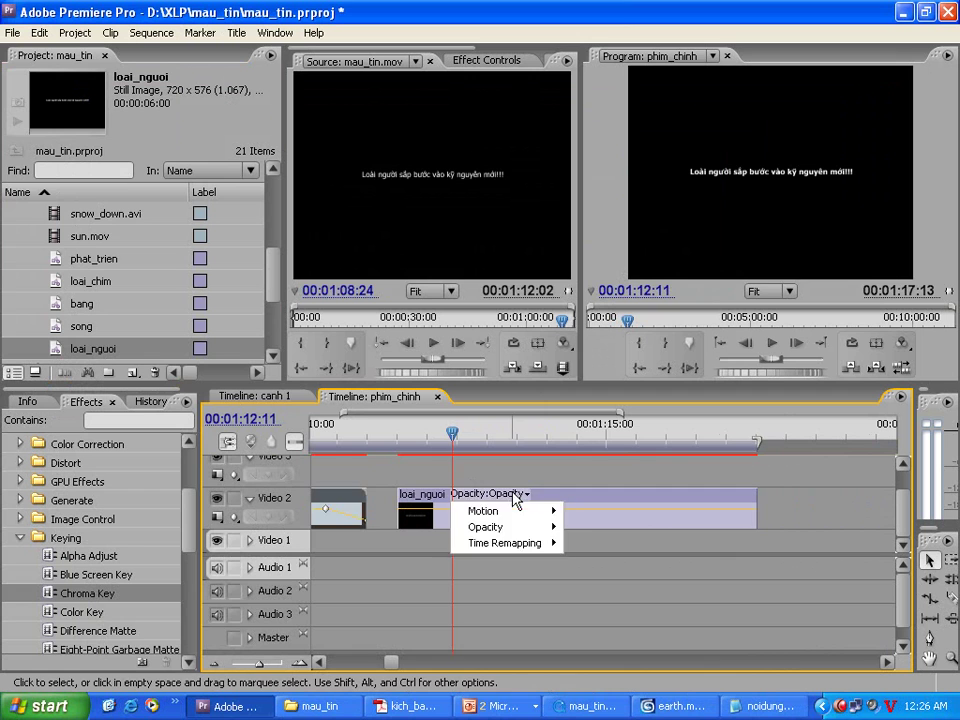
click(504, 514)
click(268, 518)
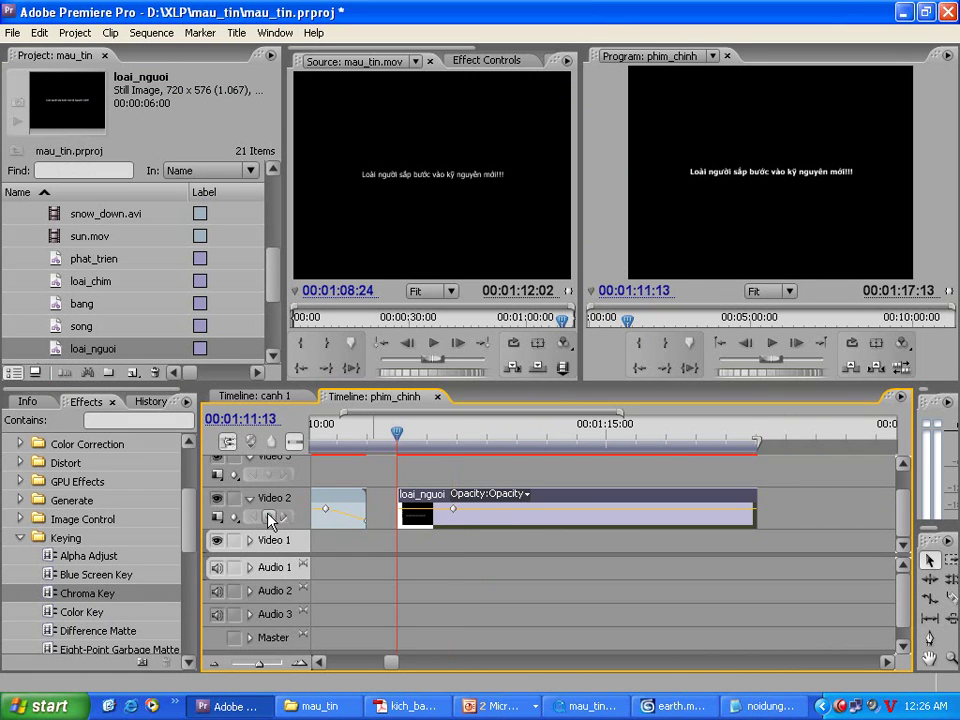
click(268, 518)
drag(399, 510, 404, 540)
Step: Fade out the loai_nguoi title with opacity keyframes at 00:01:16:13 and the clip's end, lowering the last to minimum, and save the project
click(697, 440)
click(269, 518)
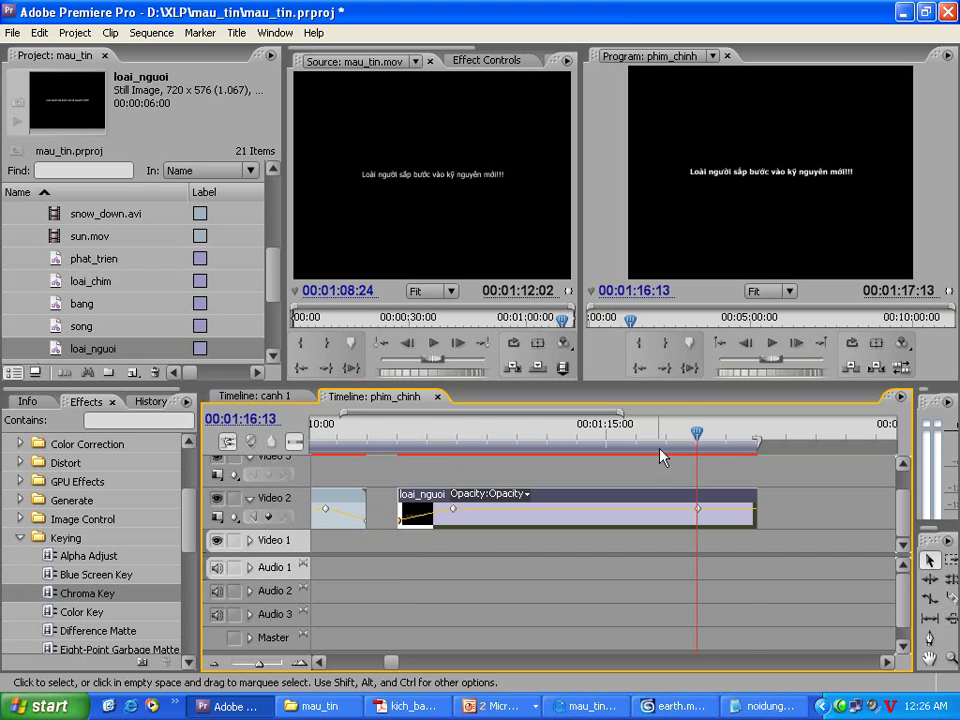
key(End)
click(268, 518)
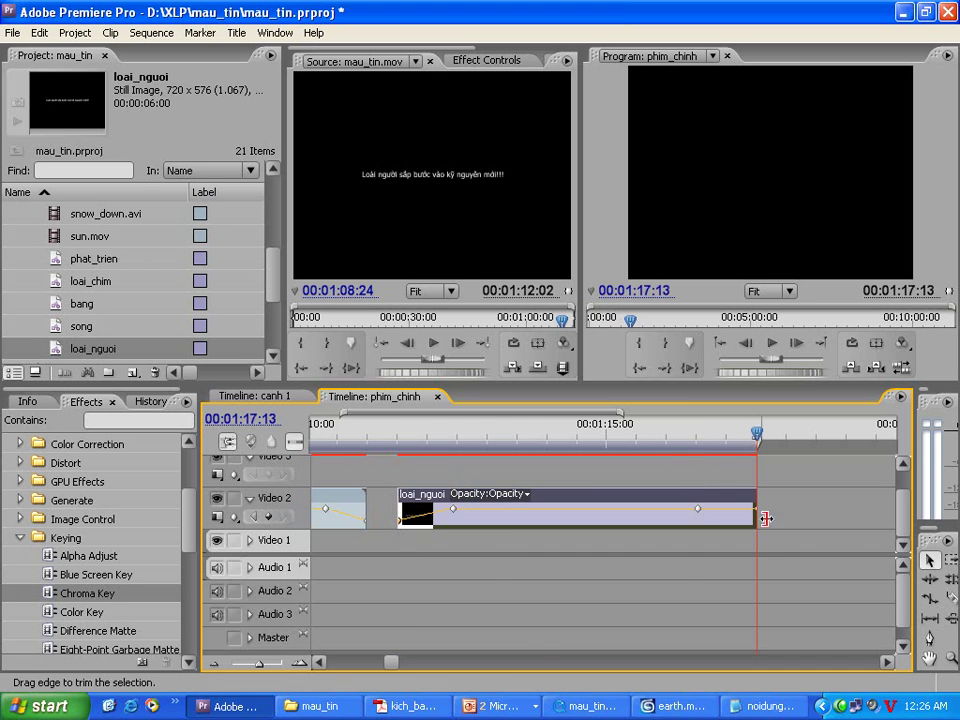
drag(757, 516, 754, 536)
key(ctrl+s)
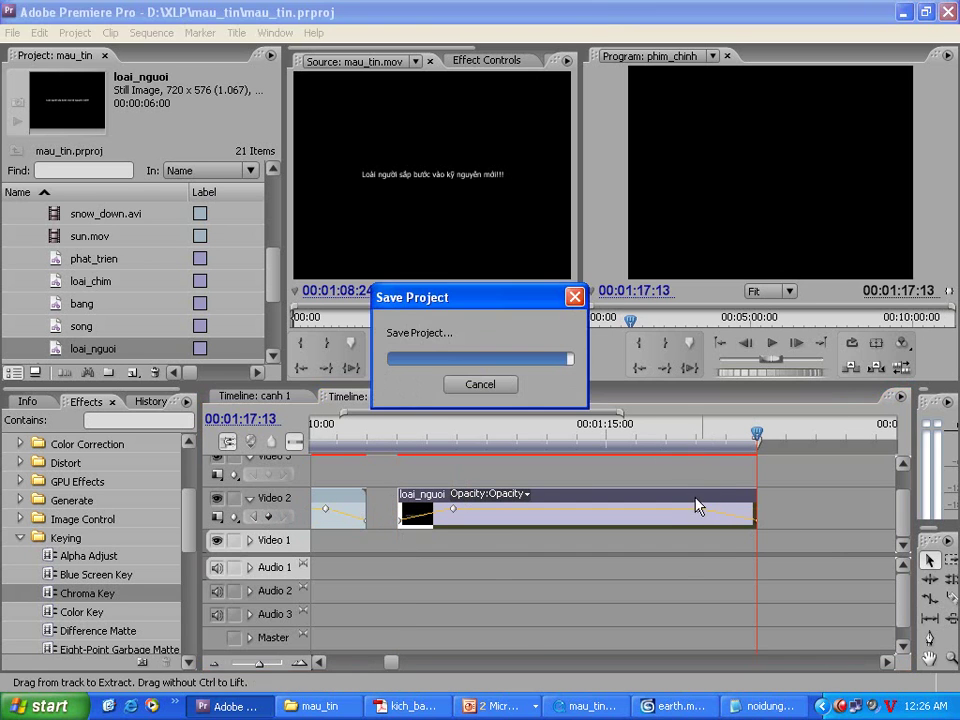
Step: Show the whole phim_chinh sequence in the timeline and render its previews
drag(418, 440, 348, 438)
key(minus)
key(minus)
key(minus)
key(Home)
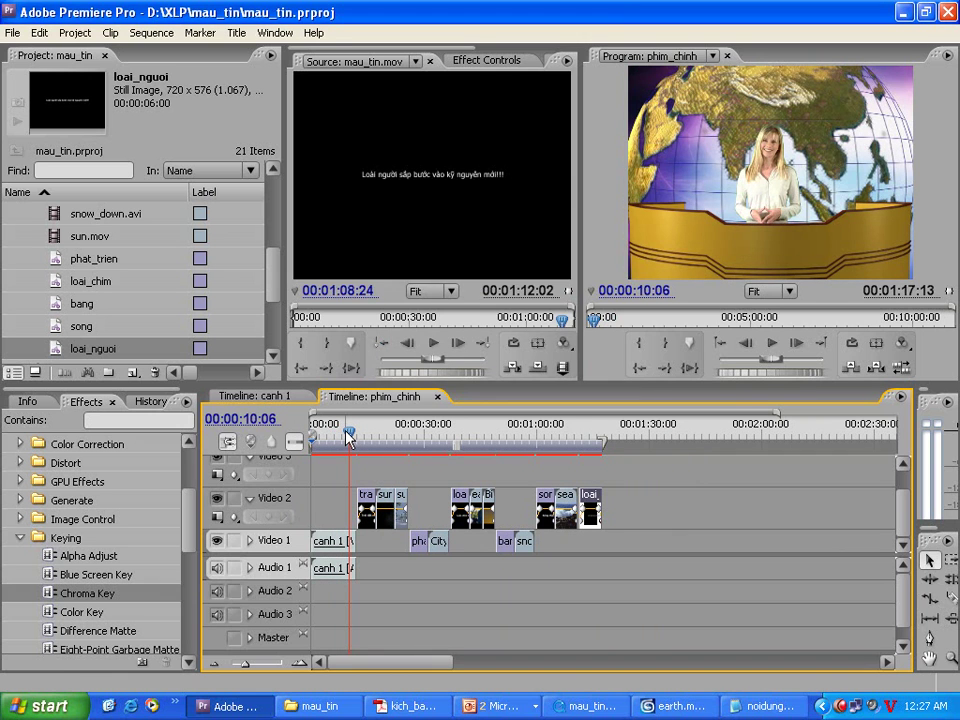
key(Return)
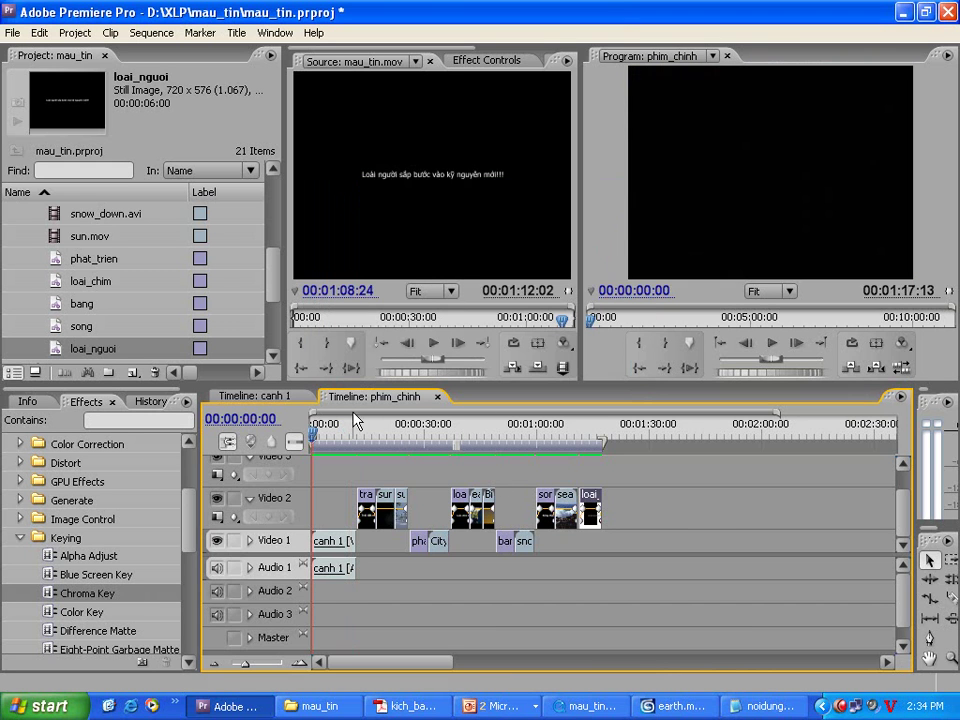
Step: Play the rendered phim_chinh sequence from its beginning to the end to review it
click(324, 436)
drag(324, 436, 312, 436)
key(space)
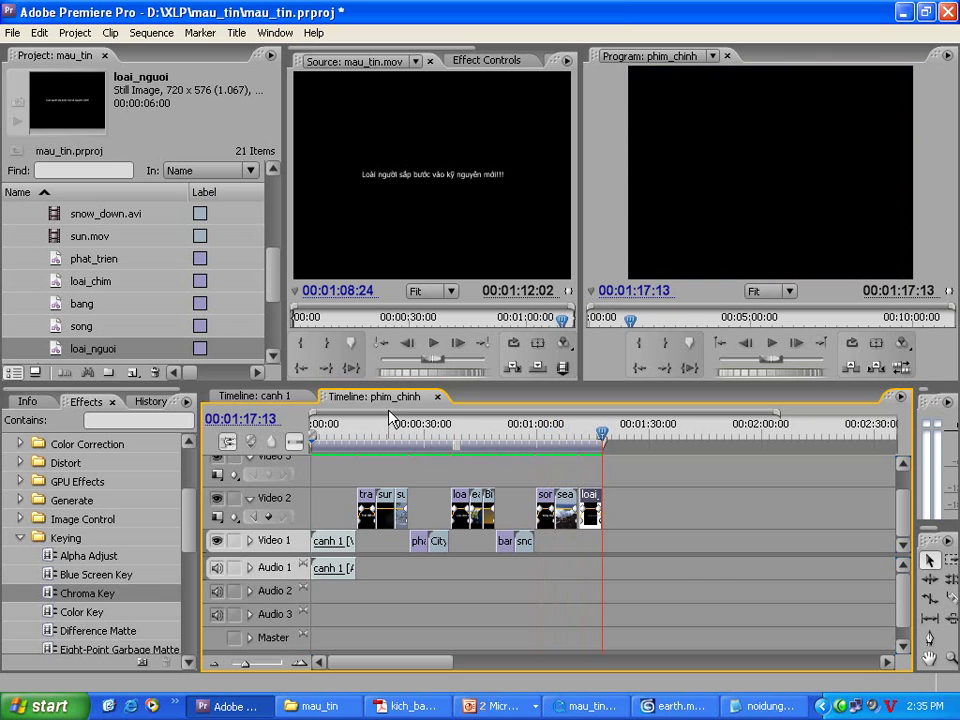
Step: Set up an Adobe Media Encoder export of the entire sequence in MPEG2 format with the PAL TV standard
click(12, 34)
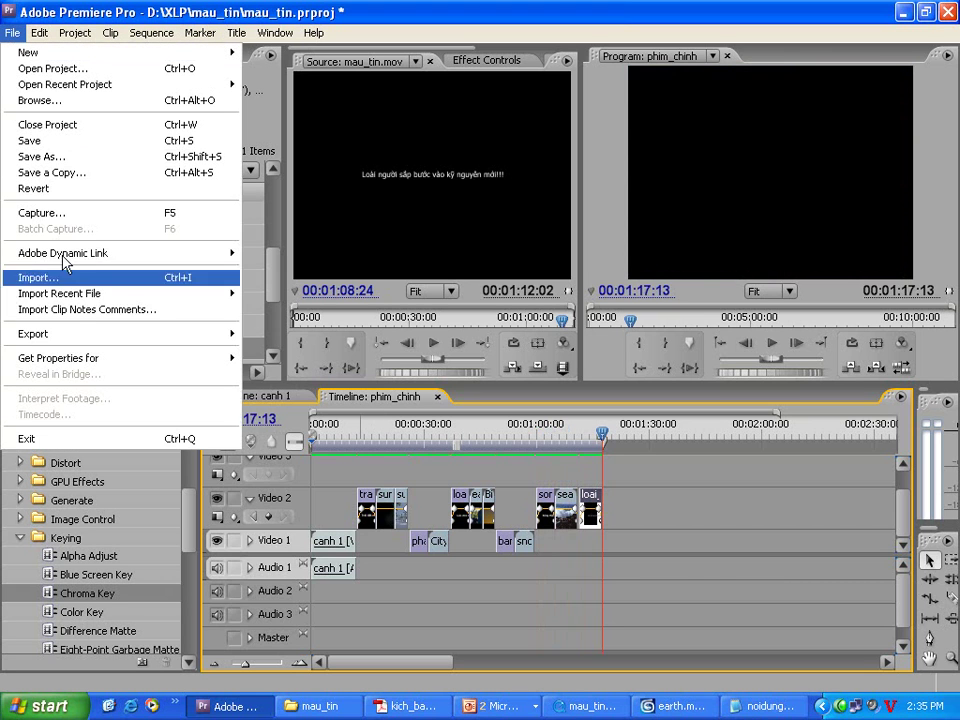
mouse_move(72, 334)
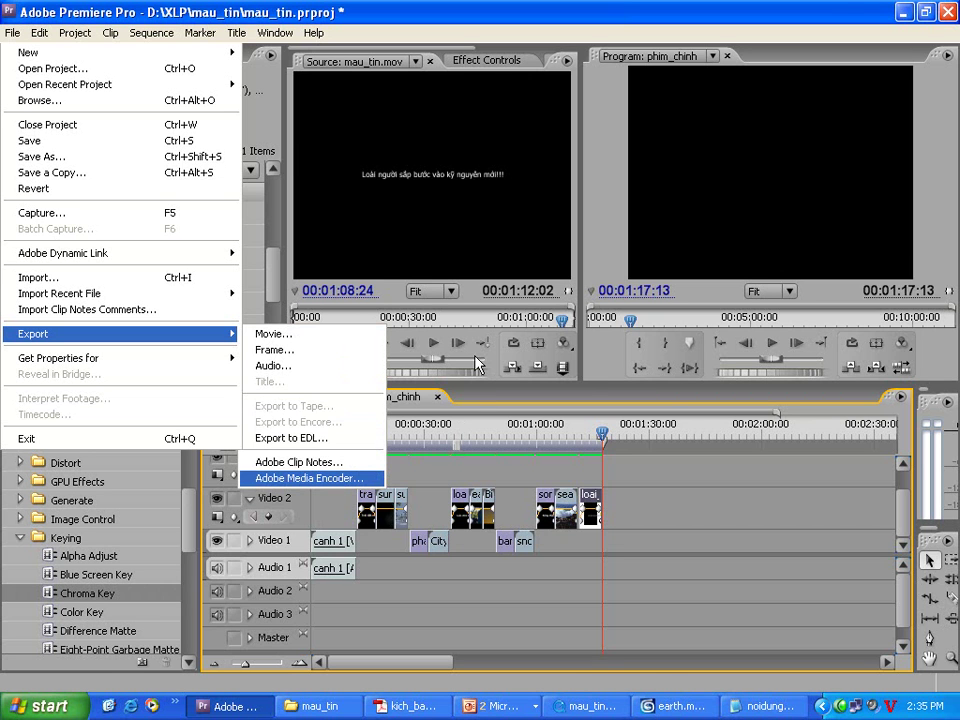
key(Return)
click(770, 92)
click(746, 273)
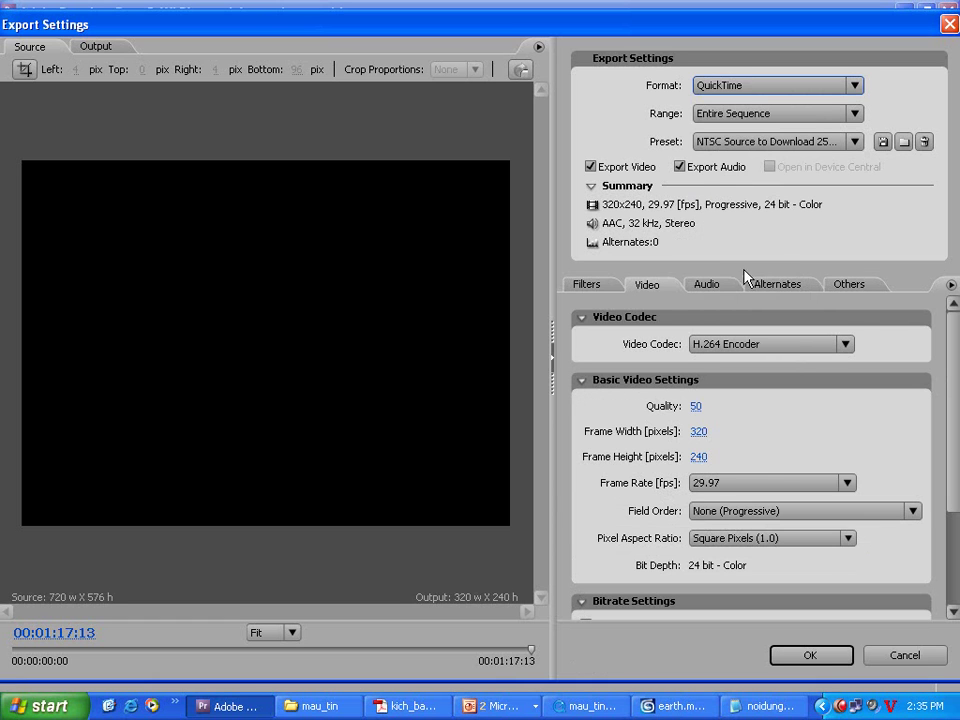
click(741, 88)
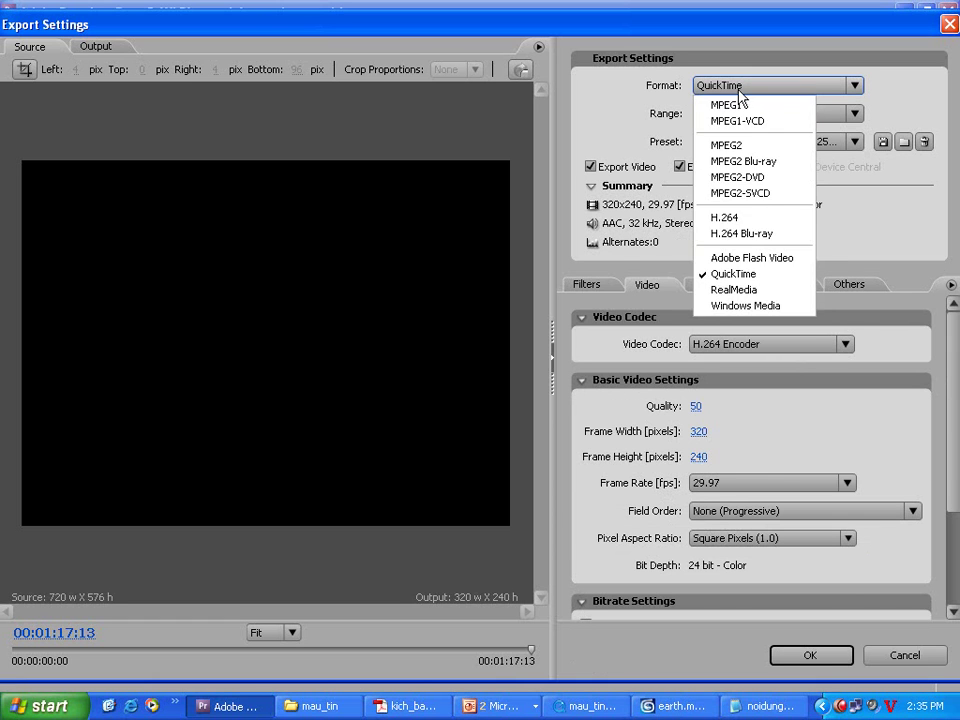
click(752, 146)
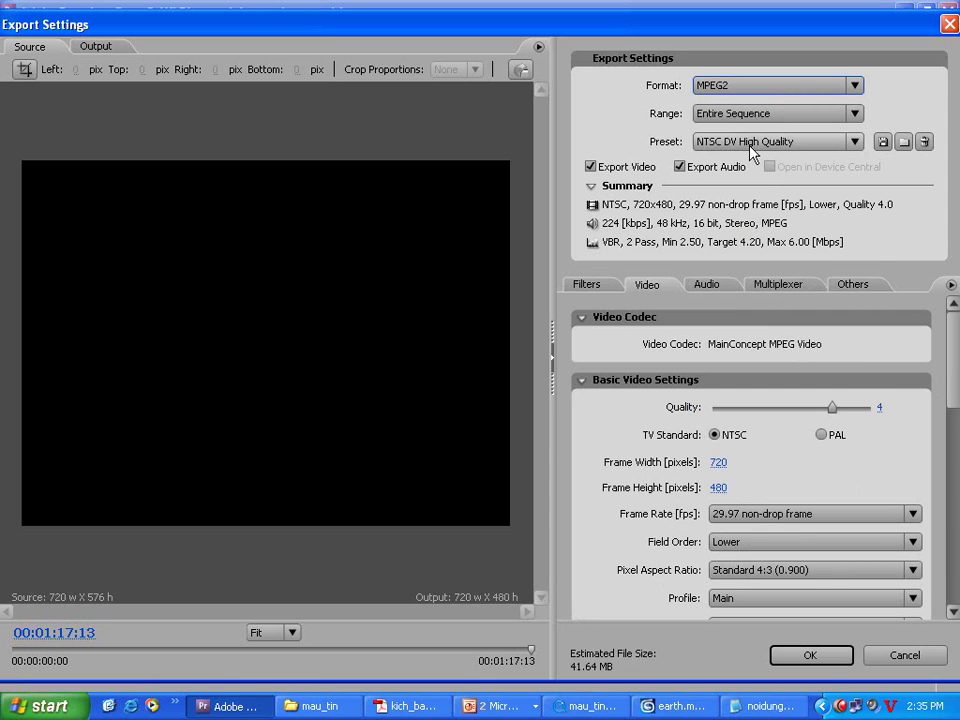
click(822, 435)
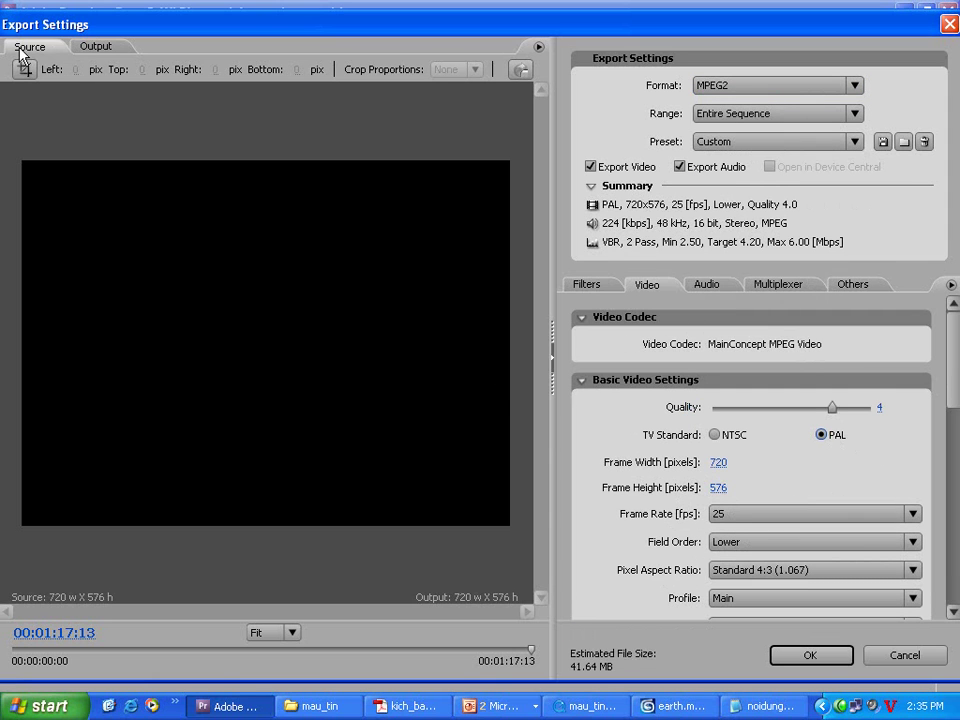
Step: Check frames in the export's source and output previews, and export the movie as phim_chinh.mpg in the Mau_tin folder
drag(531, 650, 459, 650)
drag(360, 651, 238, 648)
click(99, 48)
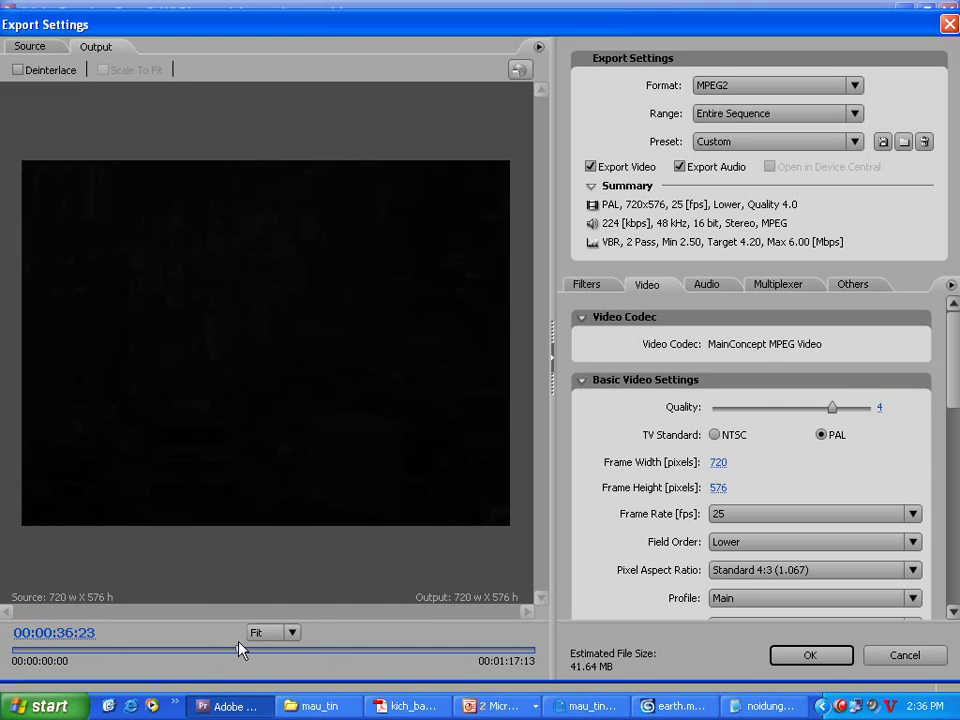
click(797, 656)
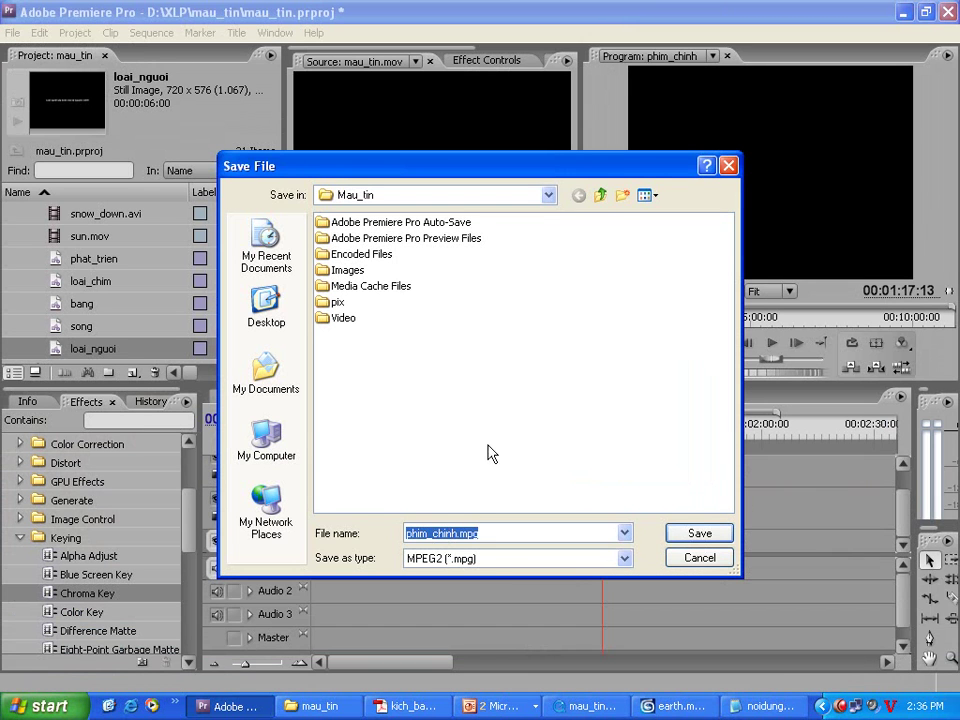
click(700, 533)
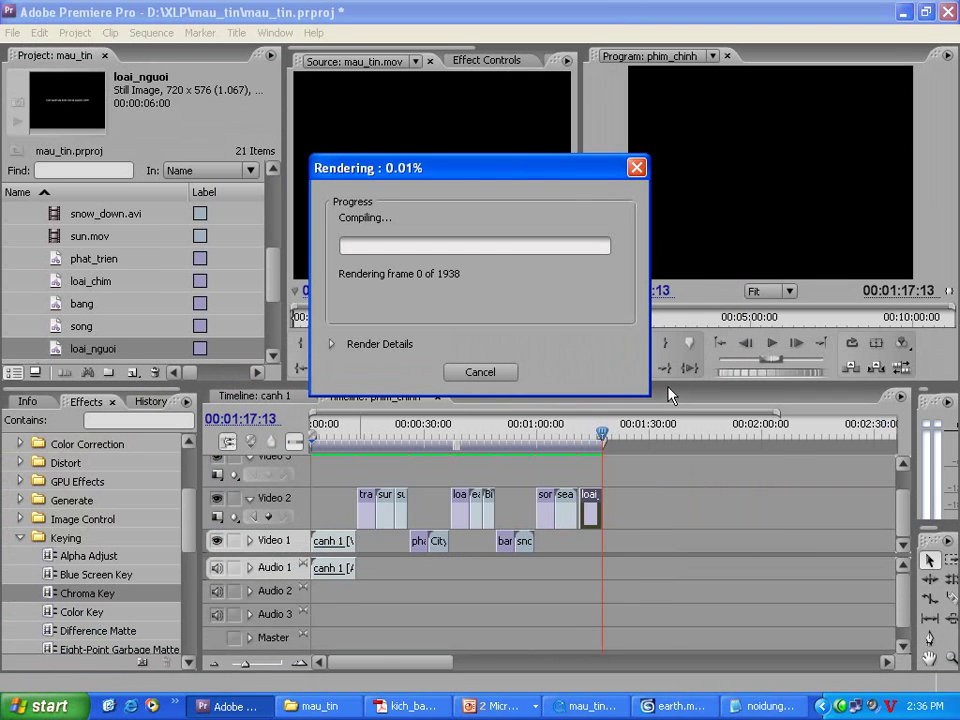